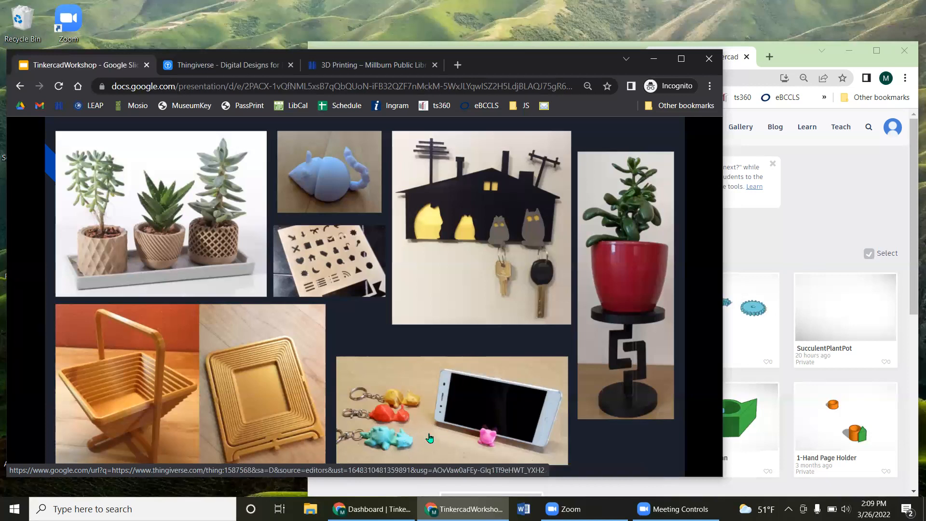
Step: Switch to Thingiverse, browse its Things listing and filter it to the Hand Tools category
{"action": "left_click", "coordinate": [231, 68]}
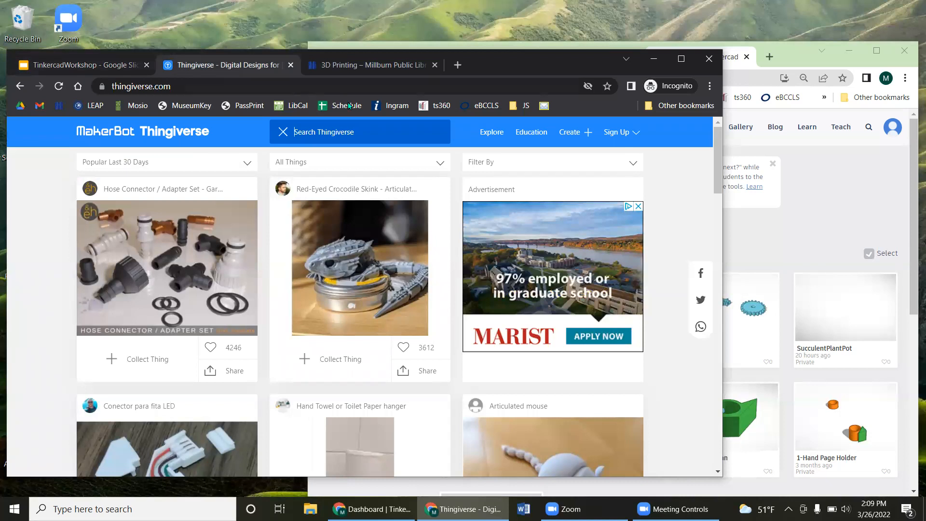
{"action": "left_click", "coordinate": [492, 134]}
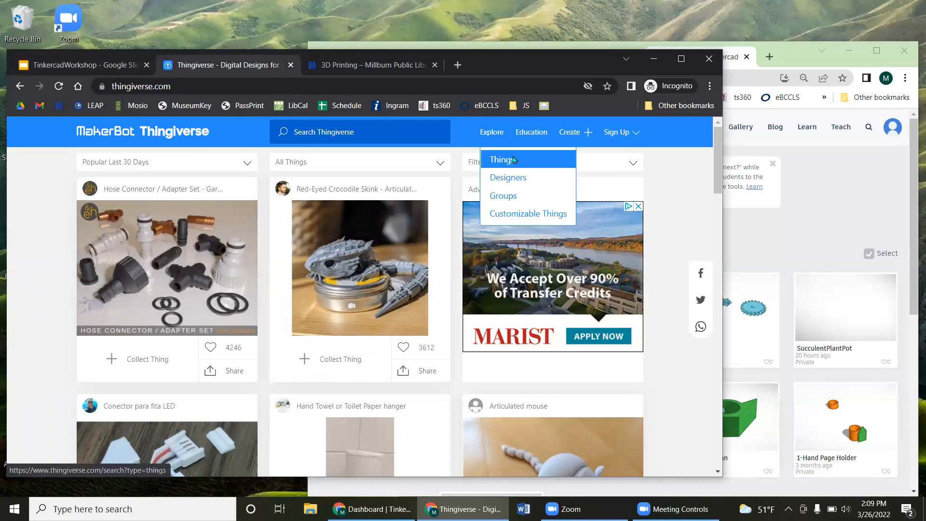
{"action": "left_click", "coordinate": [501, 159]}
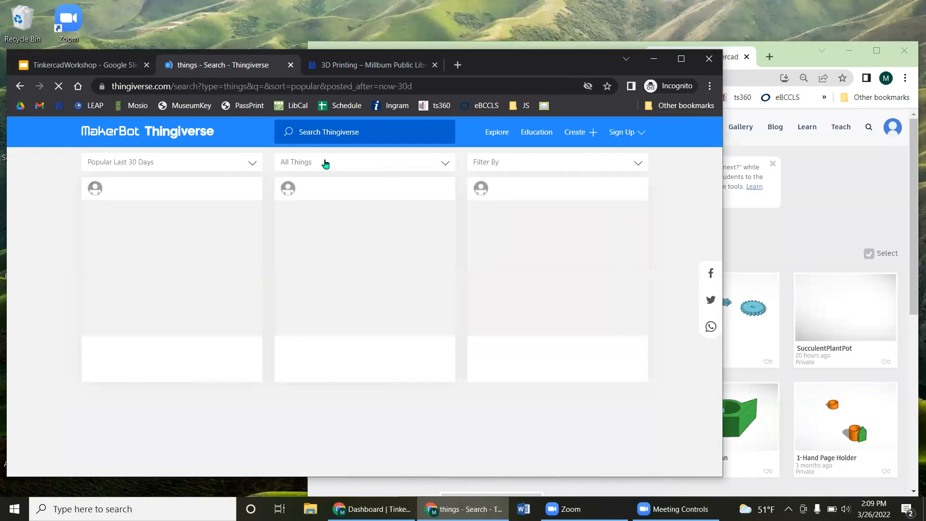
{"action": "left_click", "coordinate": [427, 161]}
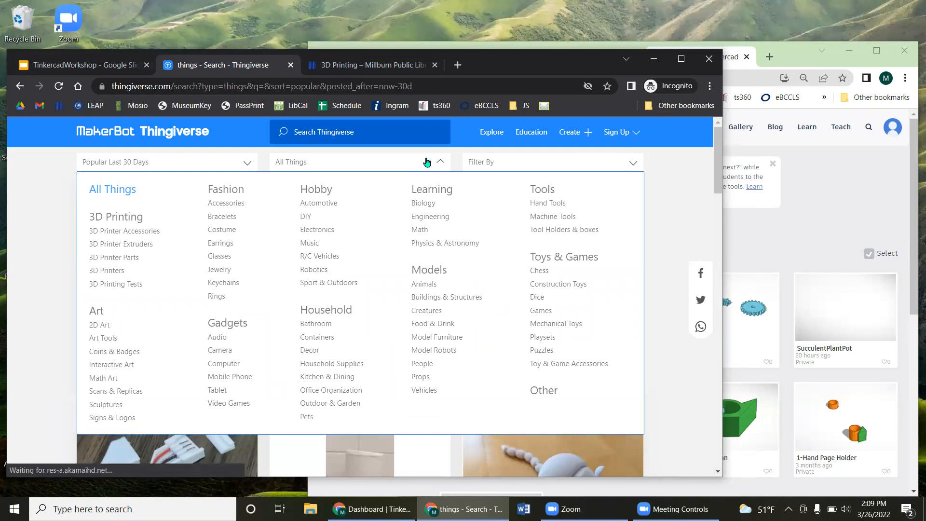
{"action": "left_click", "coordinate": [553, 204]}
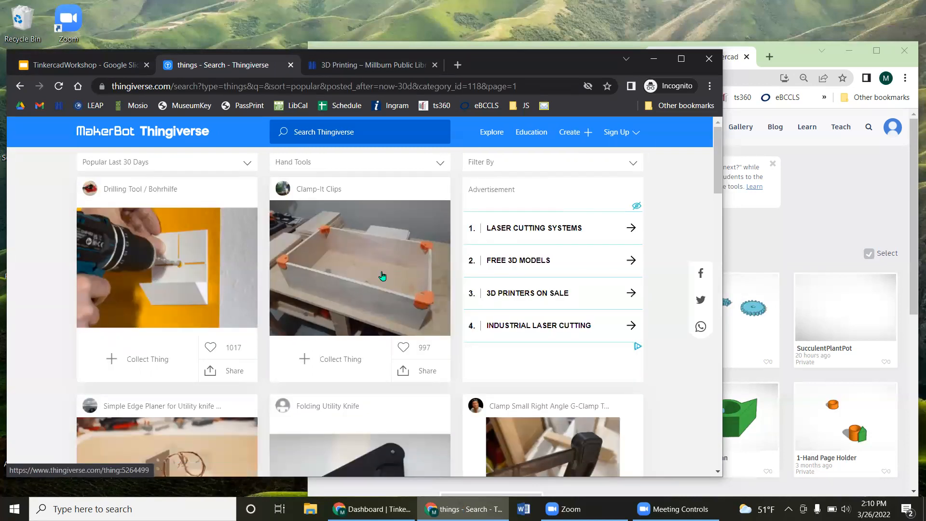
Step: Look through the popular 3D-printable models in the Hand Tools category
{"action": "scroll", "coordinate": [295, 272], "scroll_direction": "down", "scroll_amount": 3}
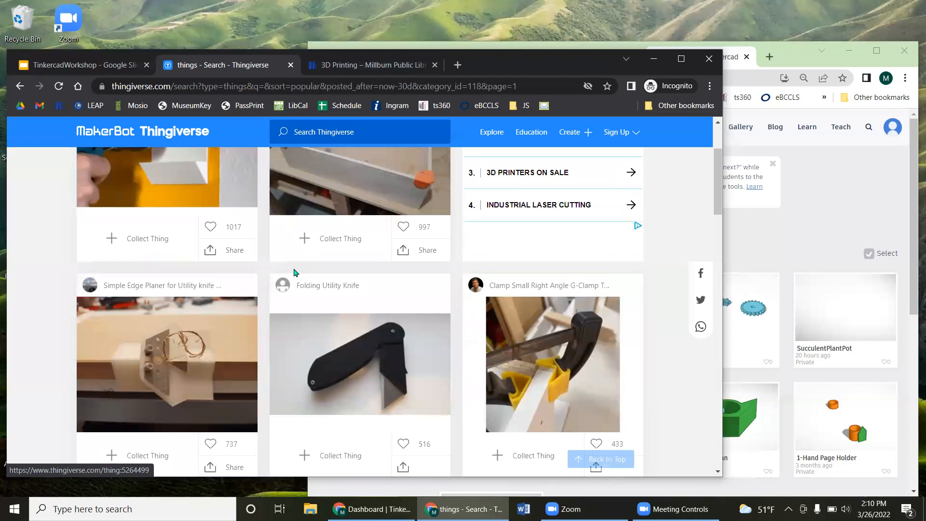
{"action": "scroll", "coordinate": [296, 272], "scroll_direction": "down", "scroll_amount": 1}
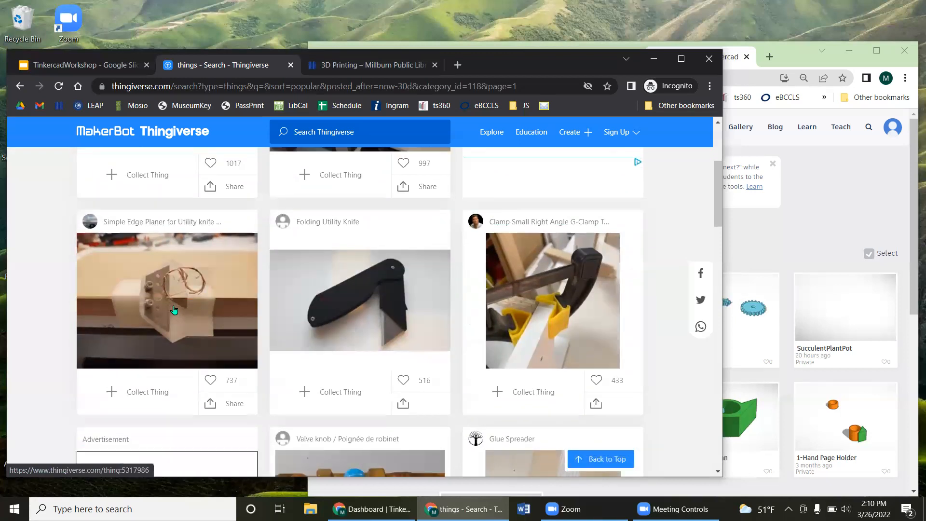
{"action": "scroll", "coordinate": [175, 311], "scroll_direction": "down", "scroll_amount": 2}
{"action": "scroll", "coordinate": [174, 310], "scroll_direction": "down", "scroll_amount": 4}
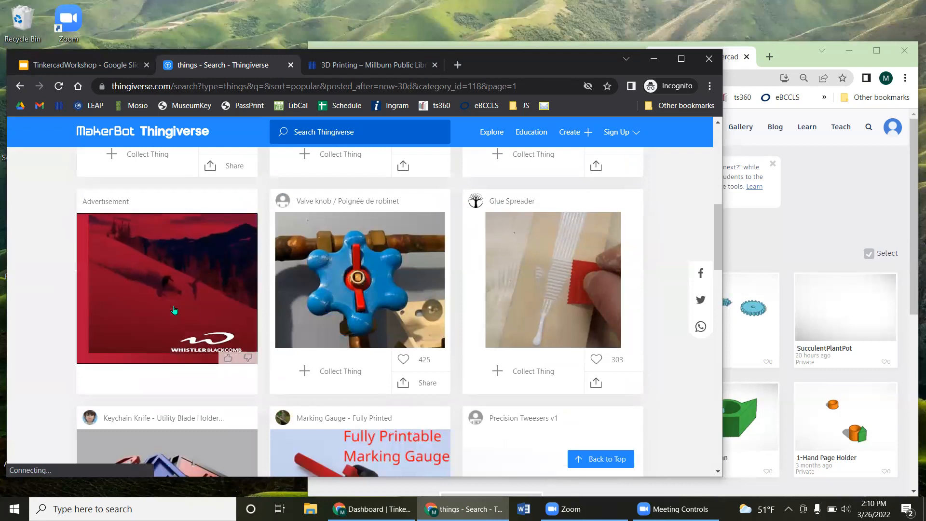
{"action": "scroll", "coordinate": [174, 310], "scroll_direction": "down", "scroll_amount": 2}
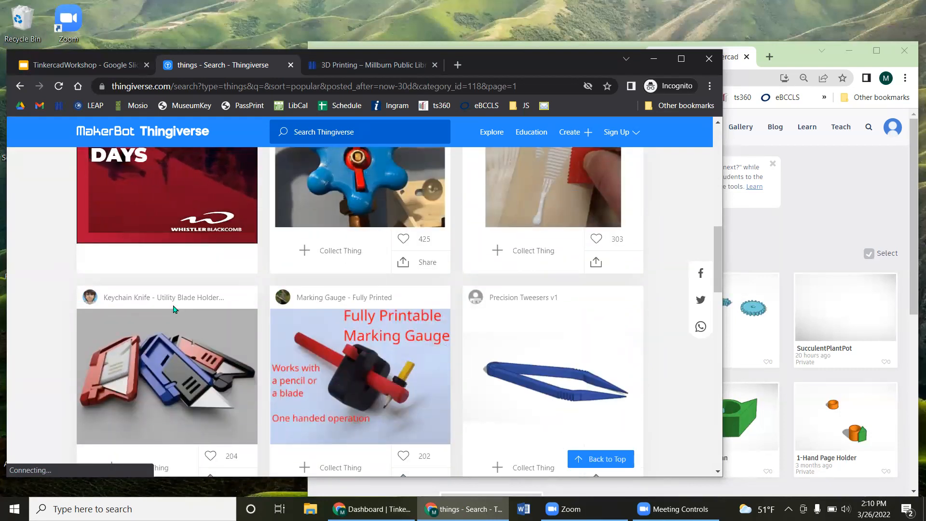
{"action": "scroll", "coordinate": [174, 310], "scroll_direction": "down", "scroll_amount": 1}
{"action": "scroll", "coordinate": [175, 308], "scroll_direction": "down", "scroll_amount": 2}
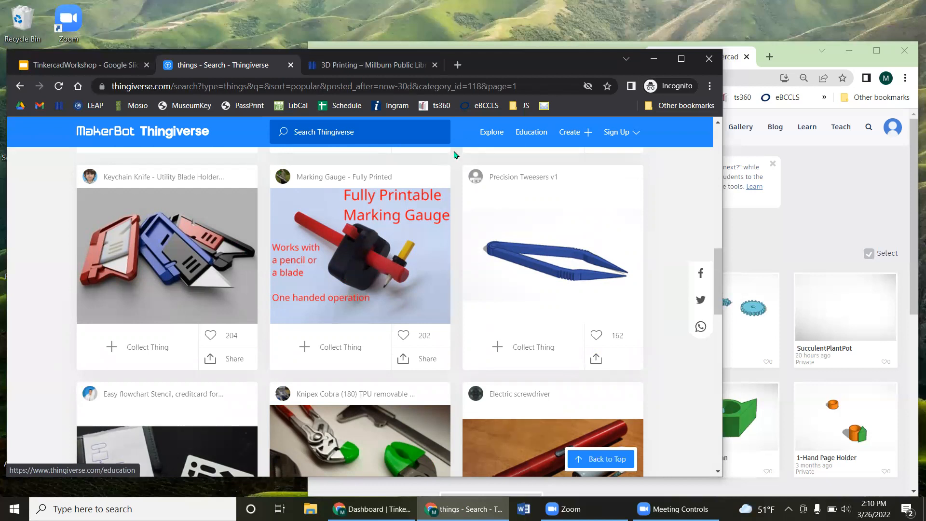
{"action": "scroll", "coordinate": [422, 190], "scroll_direction": "down", "scroll_amount": 10}
{"action": "scroll", "coordinate": [423, 191], "scroll_direction": "up", "scroll_amount": 10}
Step: Change the category filter to Robotics and look through its models
{"action": "left_click", "coordinate": [400, 168]}
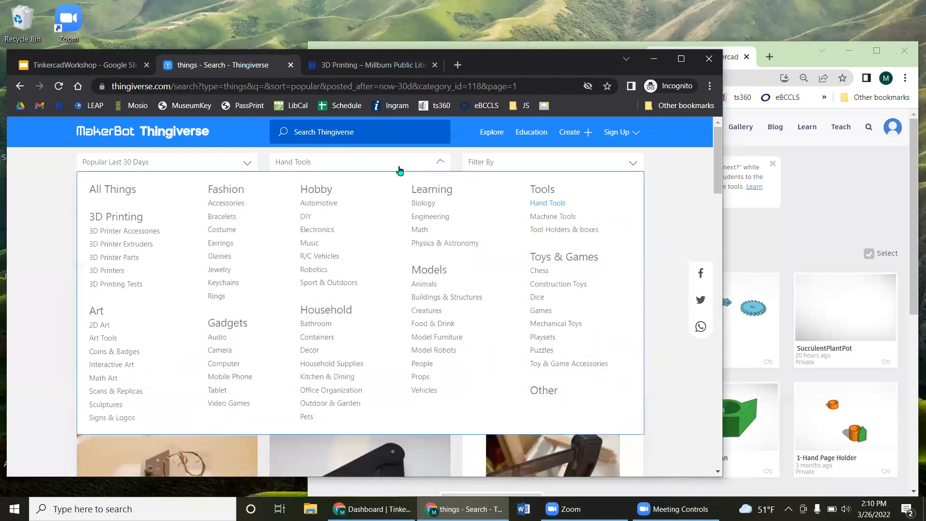
{"action": "left_click", "coordinate": [312, 270]}
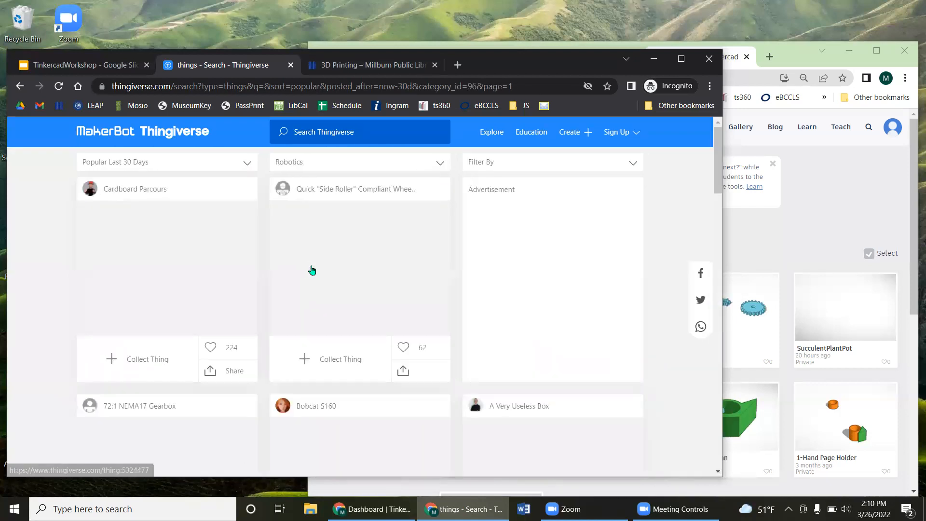
{"action": "scroll", "coordinate": [310, 276], "scroll_direction": "down", "scroll_amount": 3}
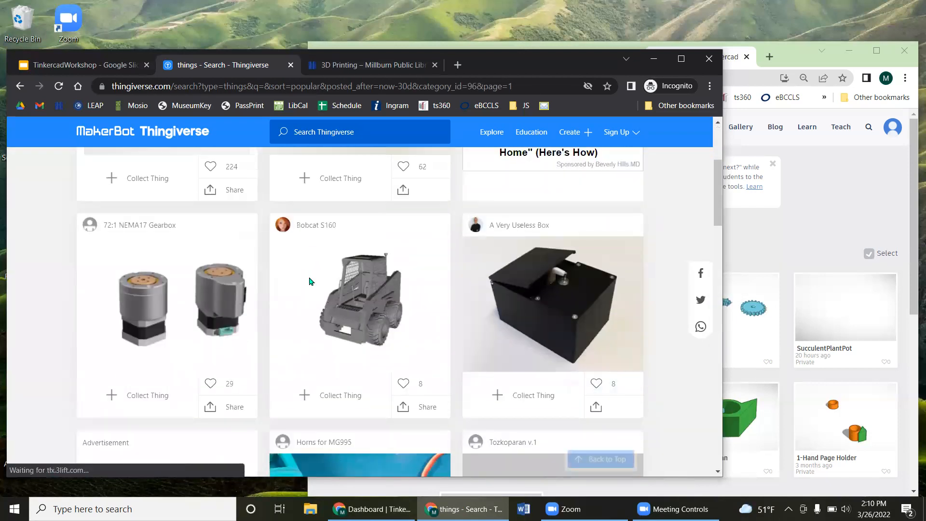
{"action": "scroll", "coordinate": [310, 282], "scroll_direction": "down", "scroll_amount": 2}
{"action": "scroll", "coordinate": [413, 164], "scroll_direction": "up", "scroll_amount": 5}
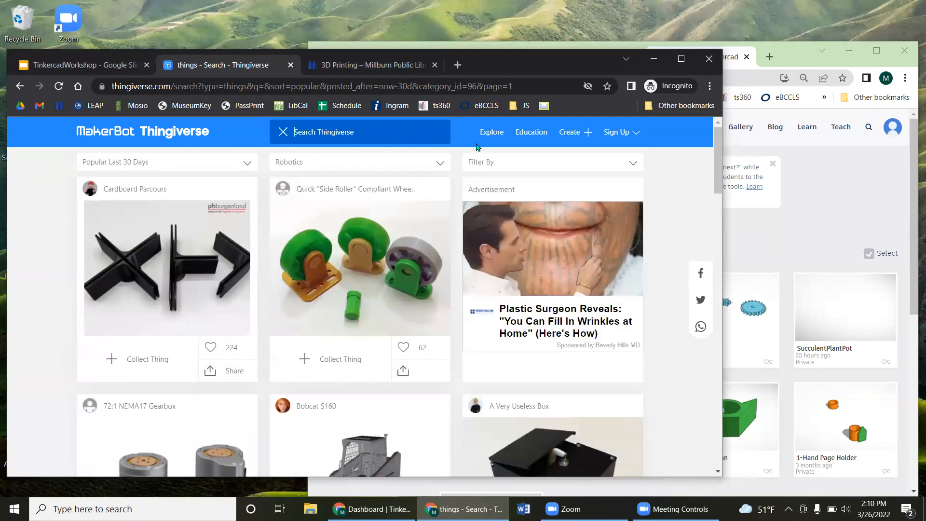
Step: Filter the things by the Puzzles category under Toys & Games and examine the models it offers
{"action": "left_click", "coordinate": [418, 167]}
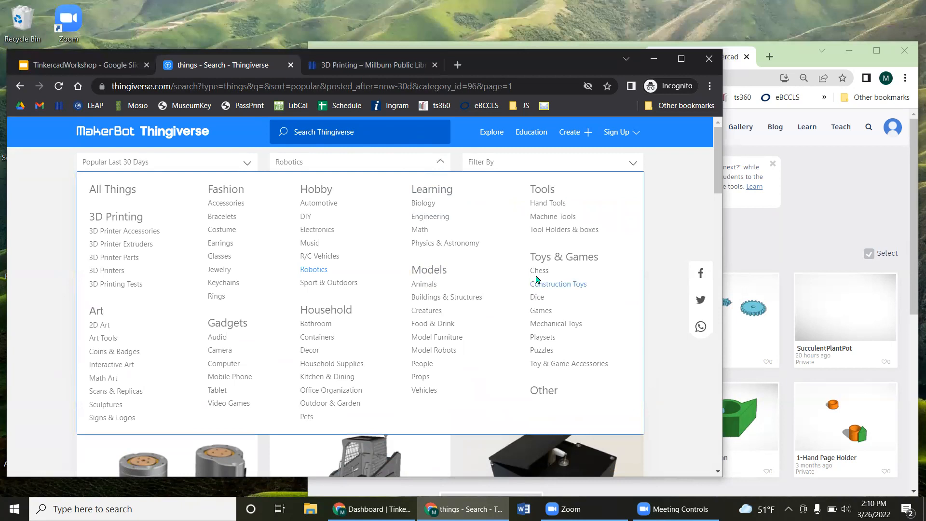
{"action": "left_click", "coordinate": [536, 350]}
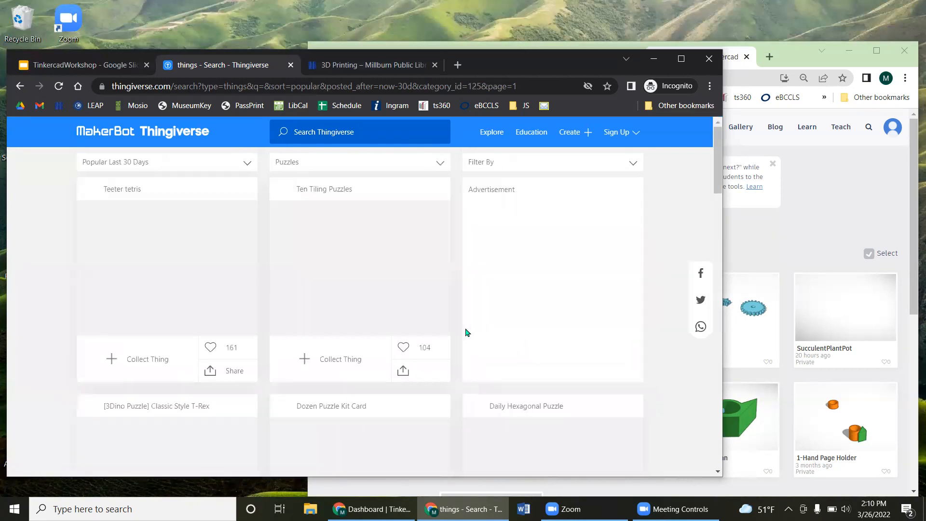
{"action": "scroll", "coordinate": [173, 313], "scroll_direction": "down", "scroll_amount": 2}
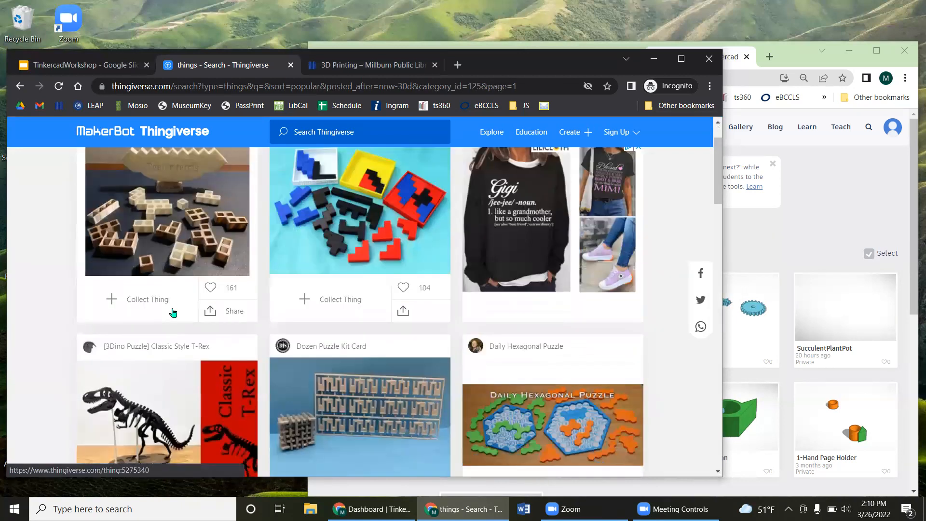
{"action": "scroll", "coordinate": [173, 313], "scroll_direction": "down", "scroll_amount": 2}
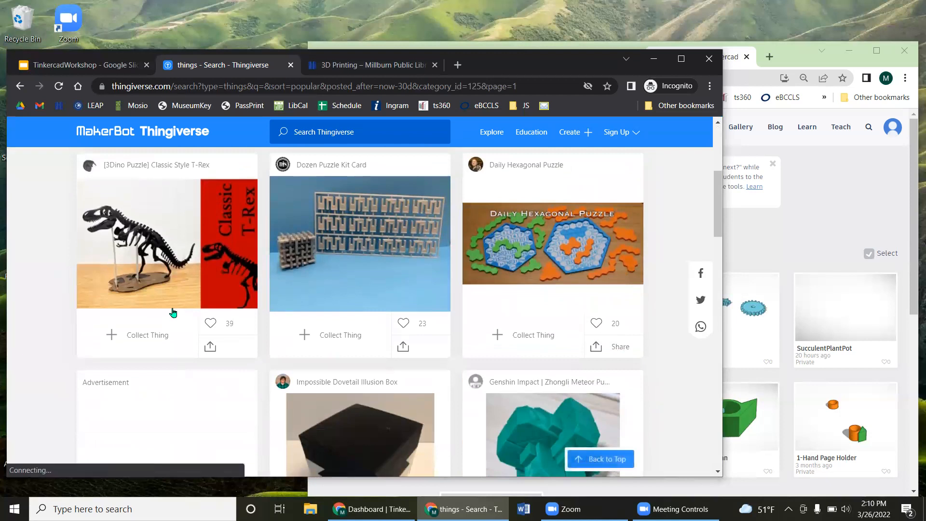
{"action": "scroll", "coordinate": [175, 312], "scroll_direction": "down", "scroll_amount": 3}
{"action": "scroll", "coordinate": [175, 313], "scroll_direction": "down", "scroll_amount": 4}
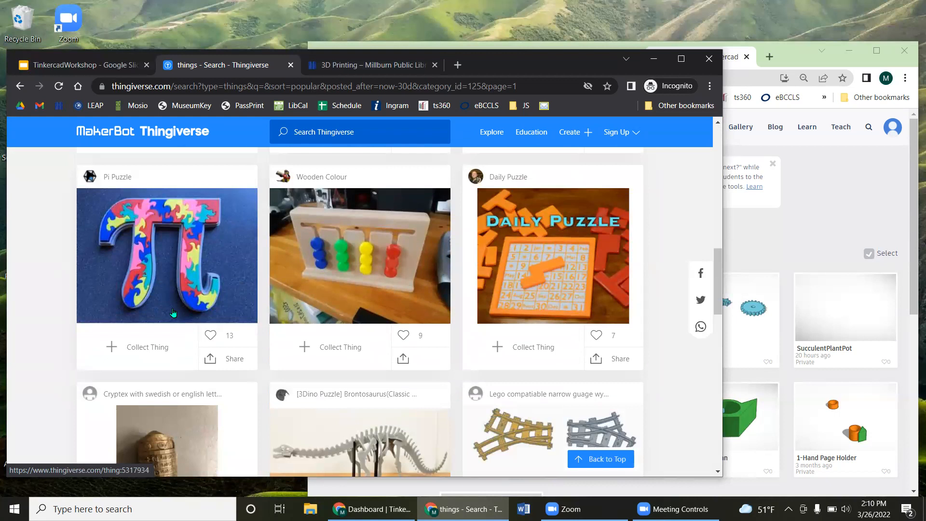
{"action": "scroll", "coordinate": [242, 308], "scroll_direction": "down", "scroll_amount": 2}
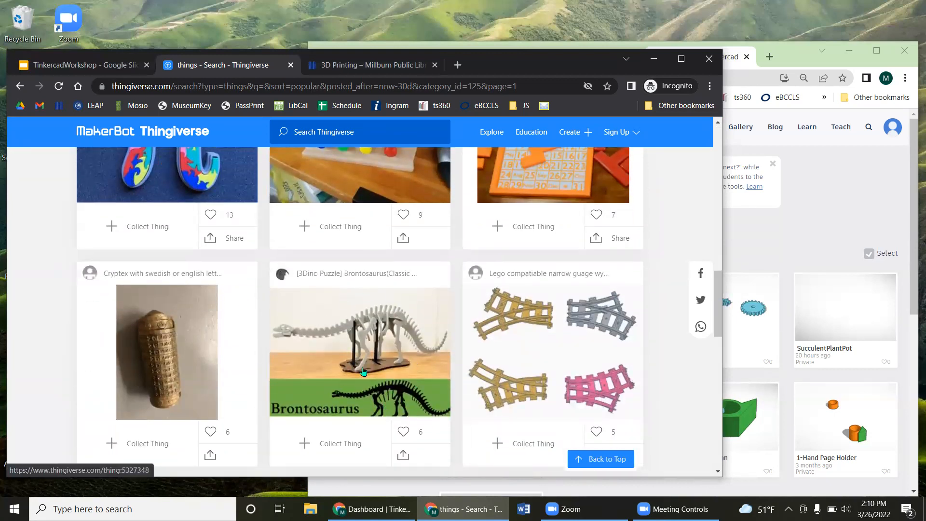
{"action": "scroll", "coordinate": [363, 371], "scroll_direction": "down", "scroll_amount": 2}
{"action": "scroll", "coordinate": [364, 371], "scroll_direction": "down", "scroll_amount": 3}
{"action": "scroll", "coordinate": [363, 371], "scroll_direction": "up", "scroll_amount": 4}
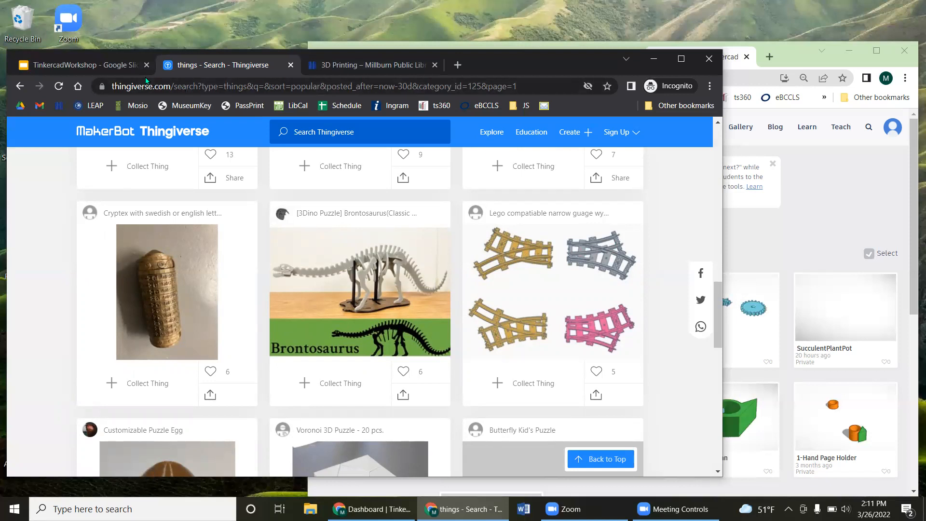
{"action": "scroll", "coordinate": [327, 239], "scroll_direction": "up", "scroll_amount": 15}
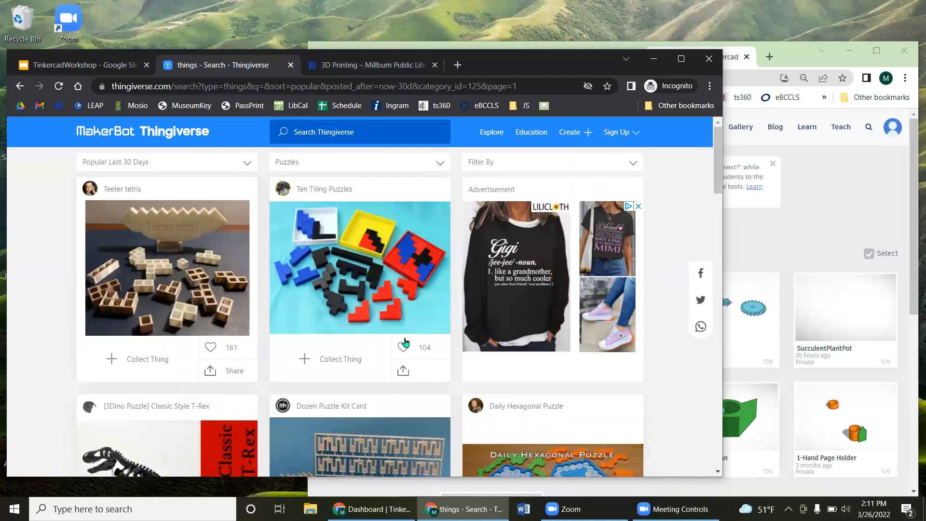
Step: Switch the category filter to Keychains under Fashion and browse the designs
{"action": "left_click", "coordinate": [336, 166]}
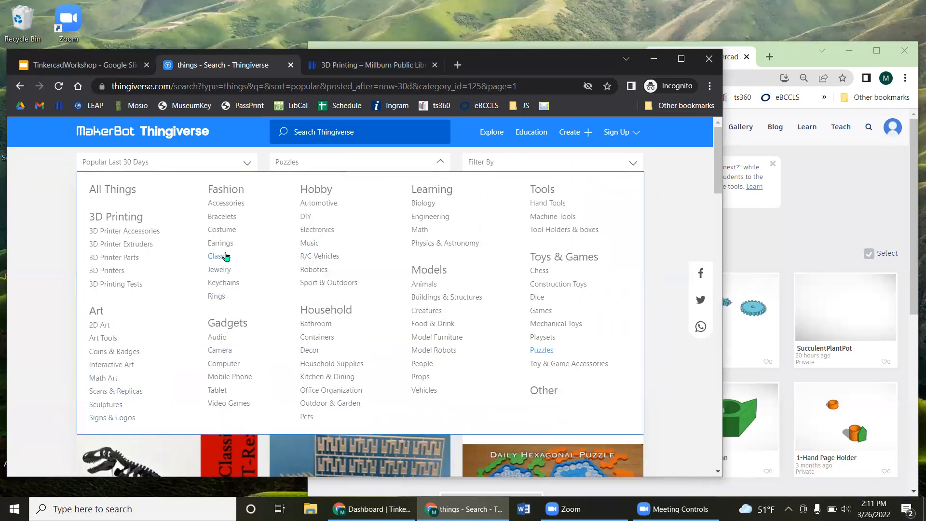
{"action": "left_click", "coordinate": [221, 283]}
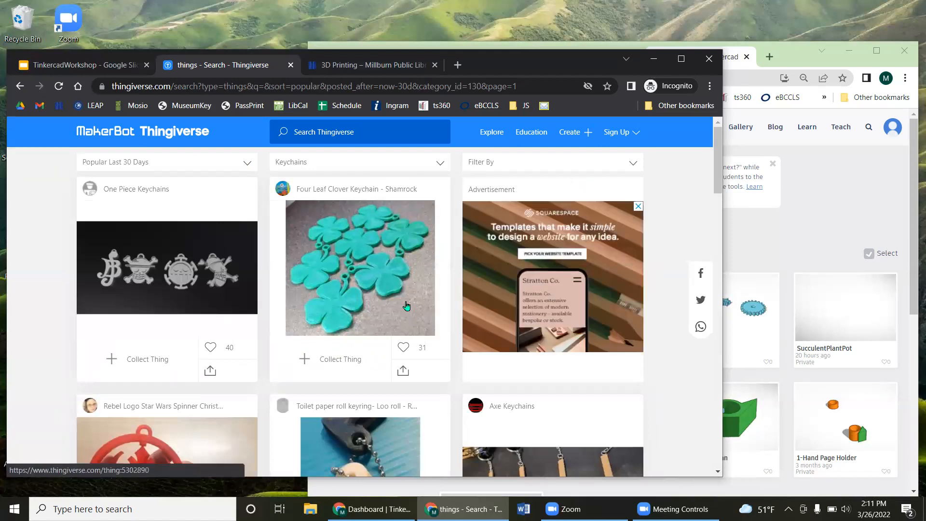
{"action": "scroll", "coordinate": [407, 305], "scroll_direction": "down", "scroll_amount": 6}
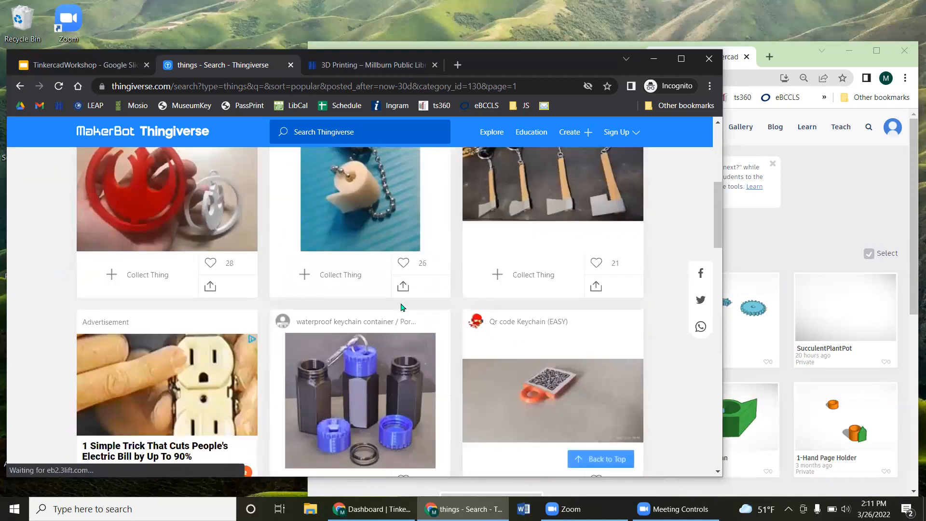
{"action": "scroll", "coordinate": [401, 307], "scroll_direction": "down", "scroll_amount": 5}
{"action": "scroll", "coordinate": [385, 309], "scroll_direction": "up", "scroll_amount": 12}
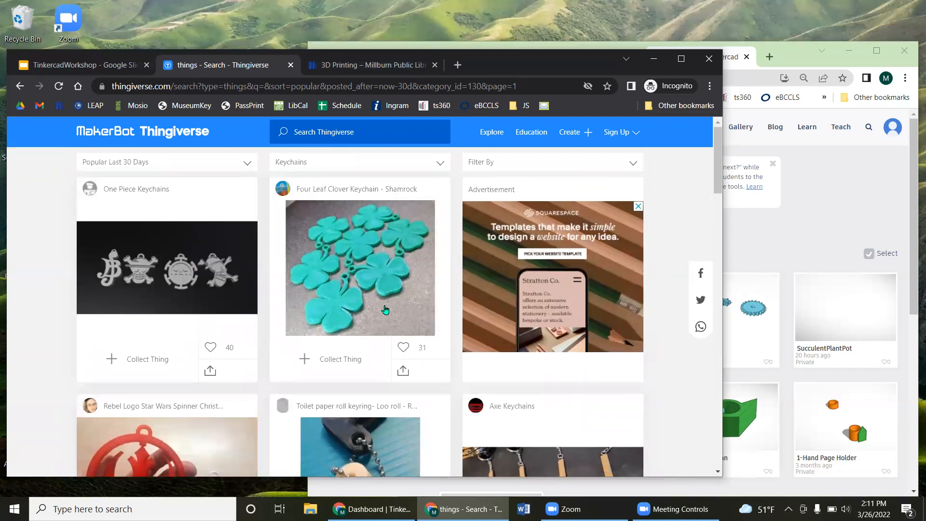
Step: Return to the TinkercadWorkshop slides and advance from "Things to Consider" to the "How it Works" slide
{"action": "left_click", "coordinate": [74, 66]}
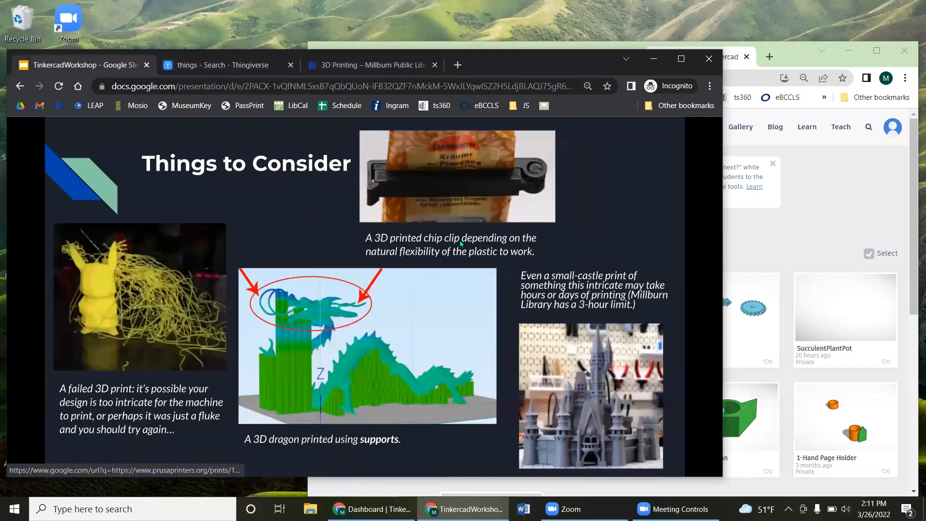
{"action": "left_click", "coordinate": [460, 240]}
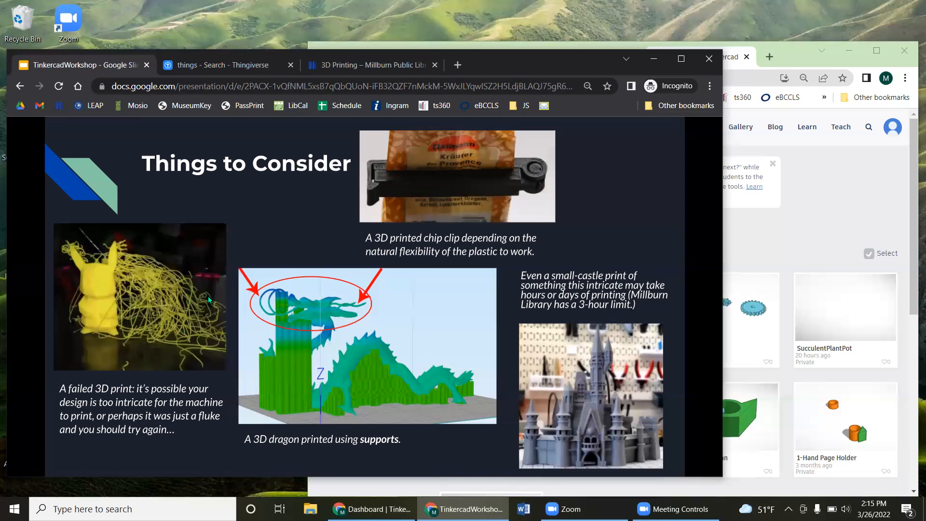
{"action": "left_click", "coordinate": [289, 268]}
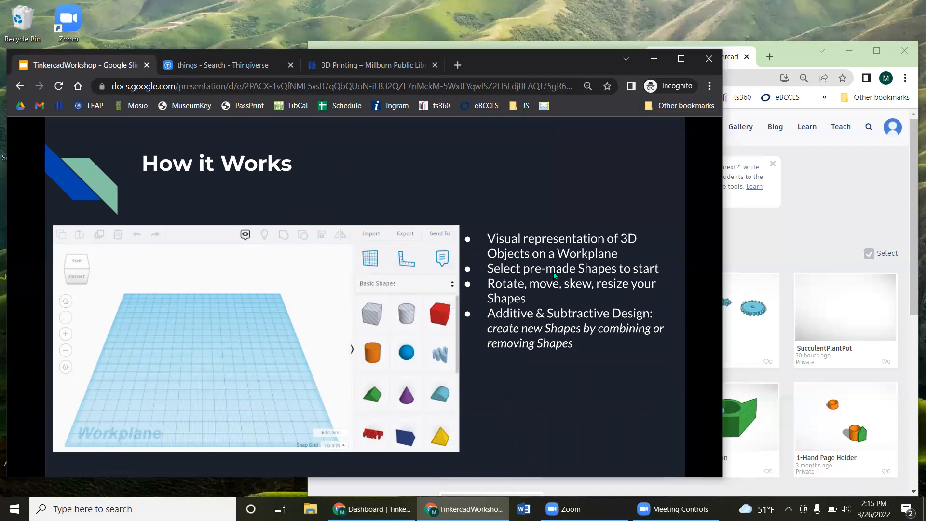
Step: Switch to the browser window with the Tinkercad dashboard, widen it over the slides and shift it slightly
{"action": "left_click", "coordinate": [811, 239]}
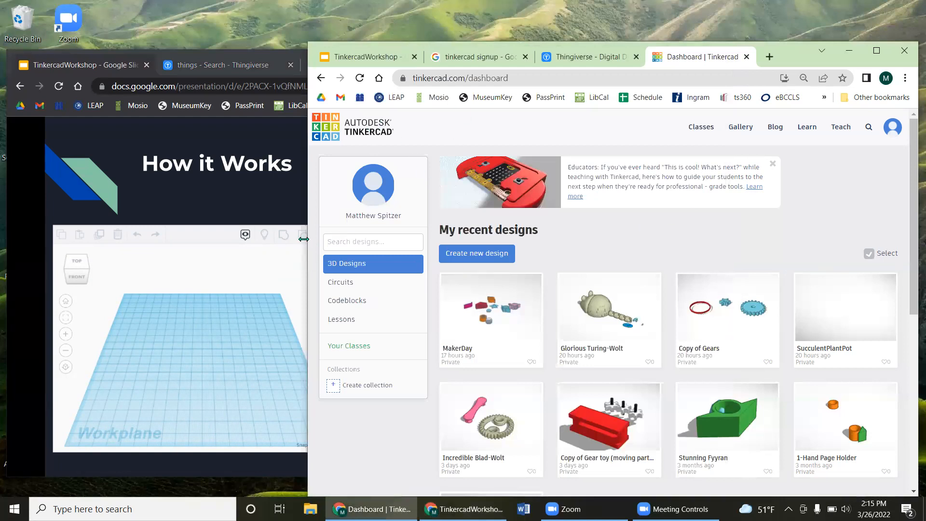
{"action": "left_click_drag", "start_coordinate": [304, 239], "coordinate": [222, 239]}
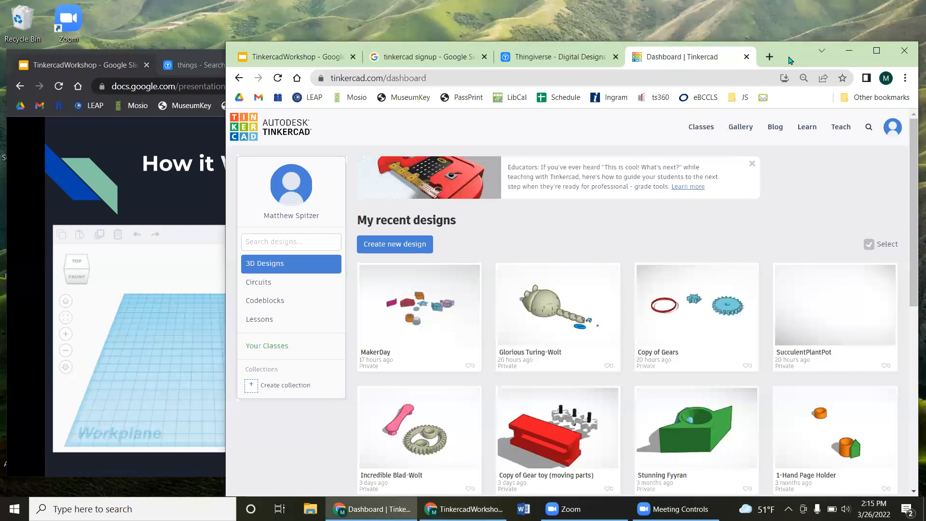
{"action": "left_click_drag", "start_coordinate": [789, 60], "coordinate": [794, 57]}
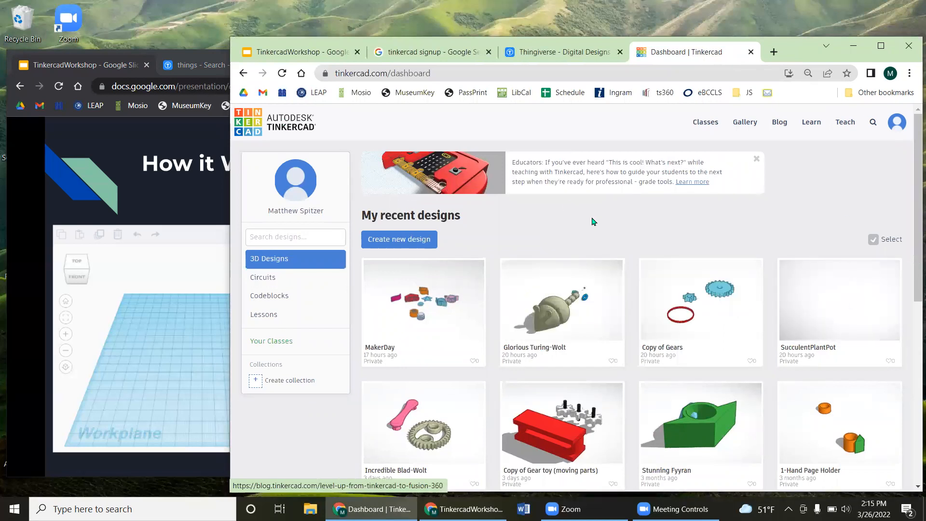
Step: Create a new 3D design in Tinkercad and tilt the view of its empty workplane slightly
{"action": "left_click", "coordinate": [407, 245]}
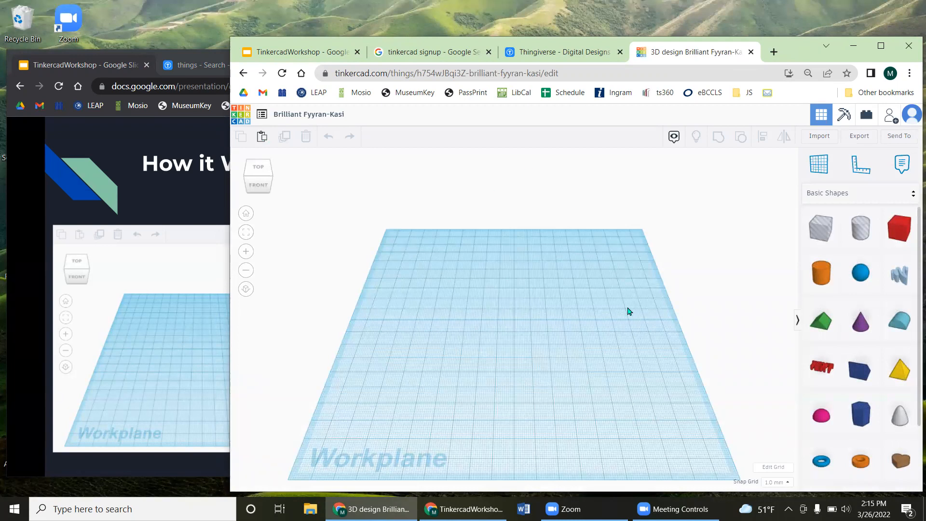
{"action": "left_click_drag", "start_coordinate": [802, 57], "coordinate": [789, 55]}
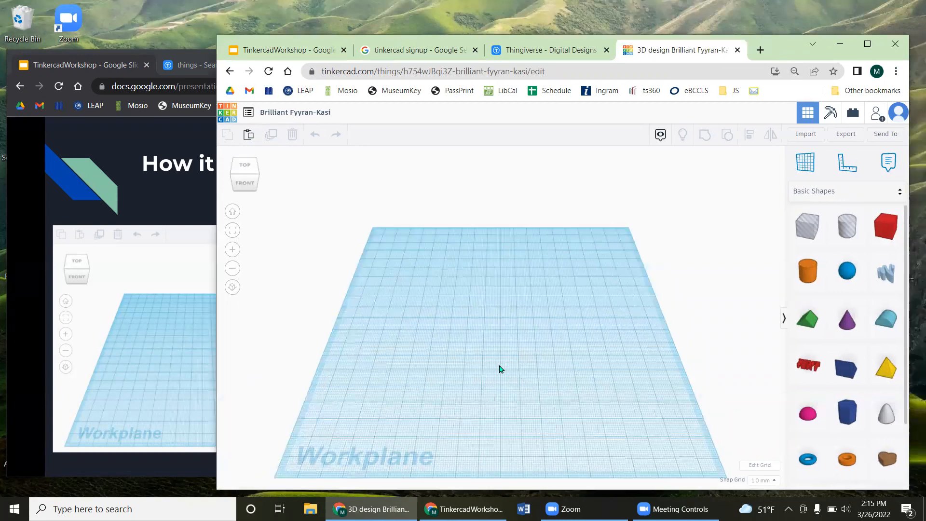
{"action": "right_click_drag", "start_coordinate": [506, 356], "coordinate": [485, 371]}
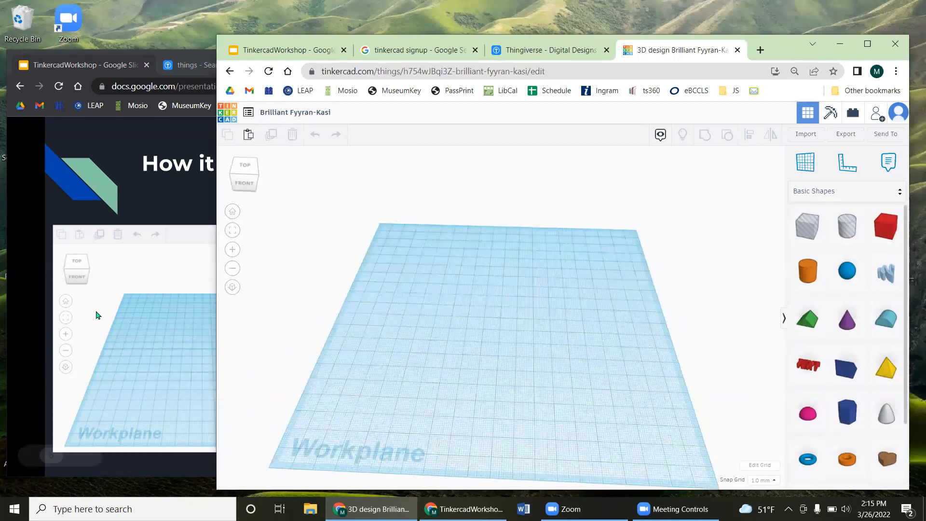
Step: Bring the TinkercadWorkshop slides forward, show the "Tinkercad Shortcuts" slide, and return to the Tinkercad design window
{"action": "left_click", "coordinate": [143, 313]}
{"action": "key", "text": "Left"}
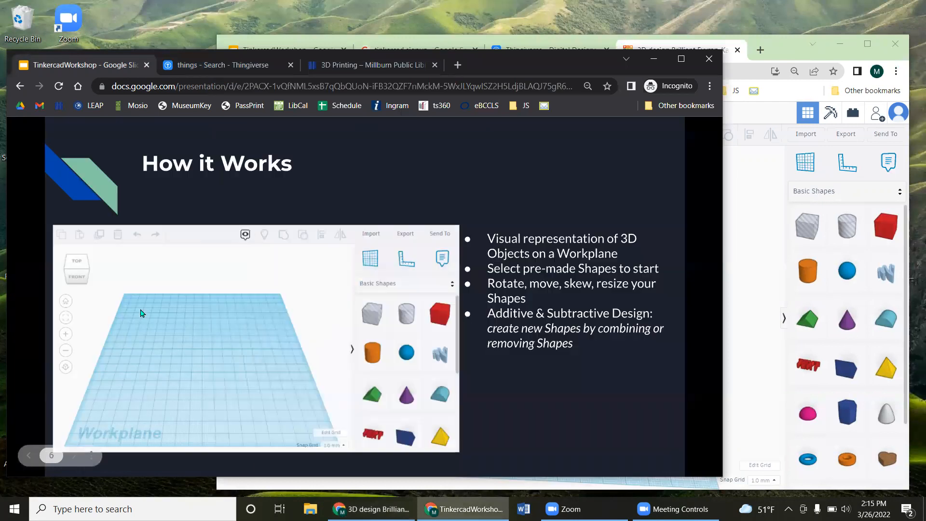
{"action": "key", "text": "Right"}
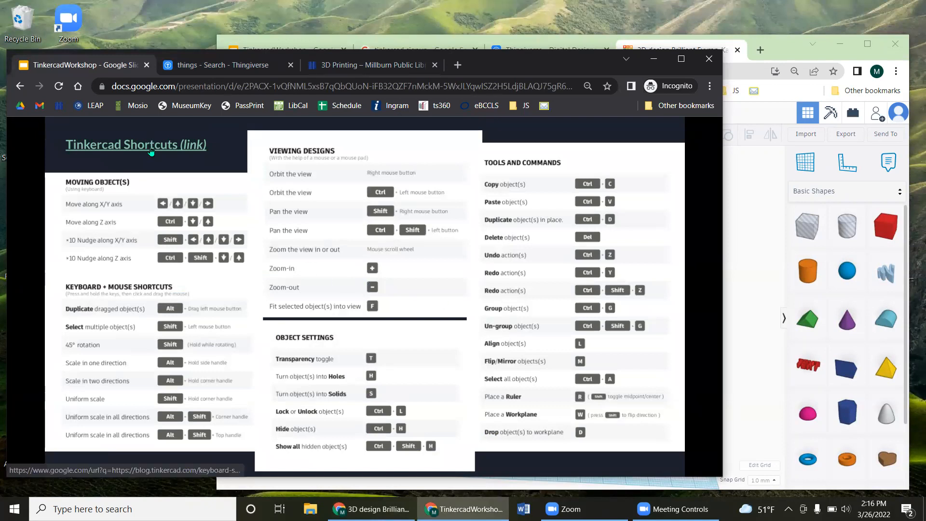
{"action": "left_click", "coordinate": [310, 332]}
{"action": "left_click", "coordinate": [739, 271]}
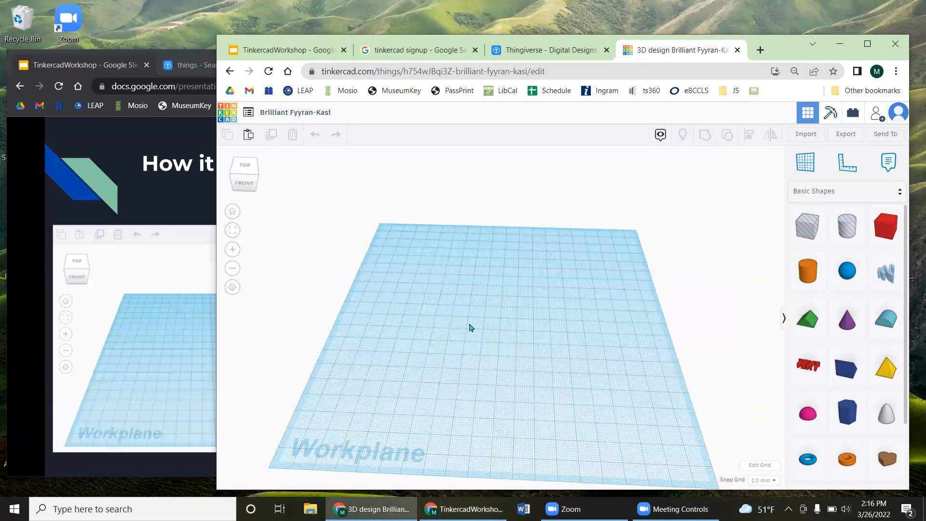
Step: Orbit the empty workplane between lower and higher viewing angles
{"action": "right_click_drag", "start_coordinate": [500, 376], "coordinate": [516, 361]}
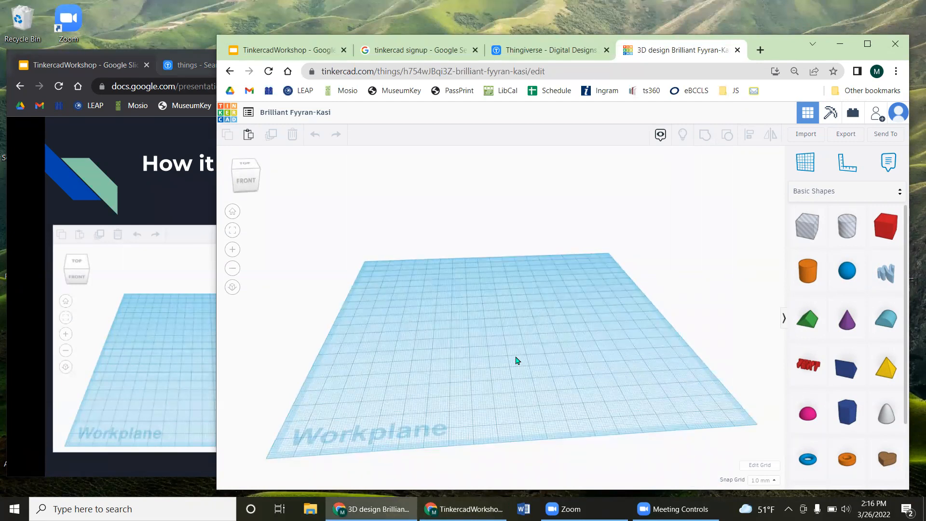
{"action": "right_click_drag", "start_coordinate": [516, 361], "coordinate": [496, 397]}
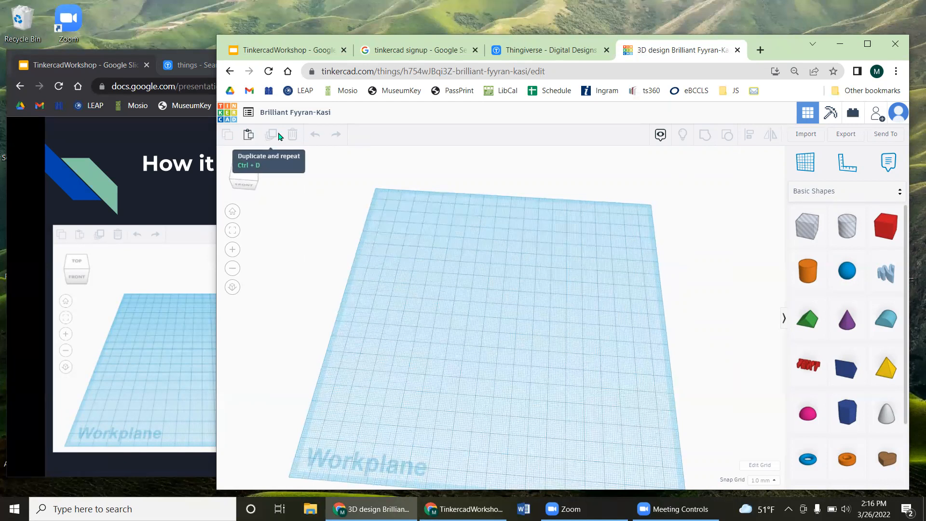
{"action": "right_click_drag", "start_coordinate": [474, 313], "coordinate": [489, 286]}
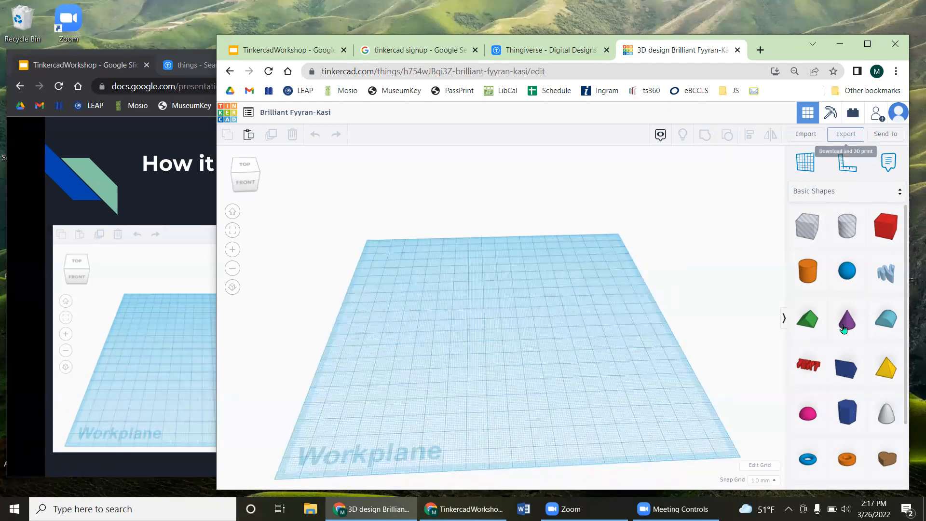
Step: Set the headphone volume to 68 and return to the Tinkercad workplane
{"action": "left_click", "coordinate": [846, 509]}
{"action": "left_click_drag", "start_coordinate": [828, 485], "coordinate": [843, 484]}
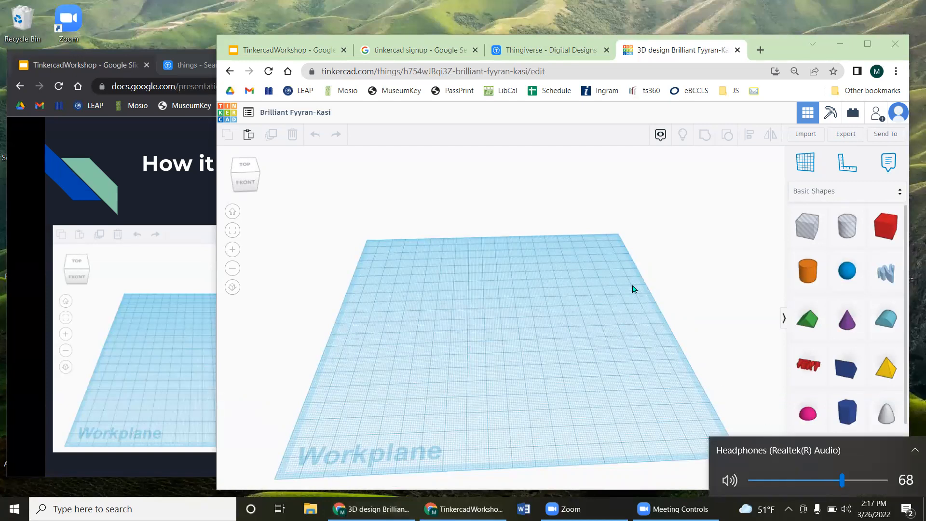
{"action": "left_click", "coordinate": [519, 185]}
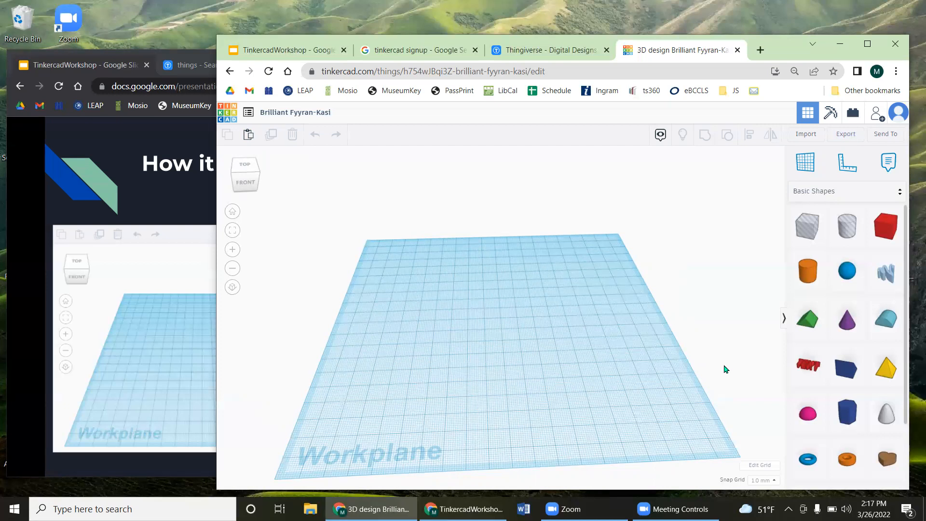
Step: Tilt the workplane slightly and look through the Basic Shapes library, ending back at its first shapes
{"action": "right_click_drag", "start_coordinate": [612, 385], "coordinate": [647, 376]}
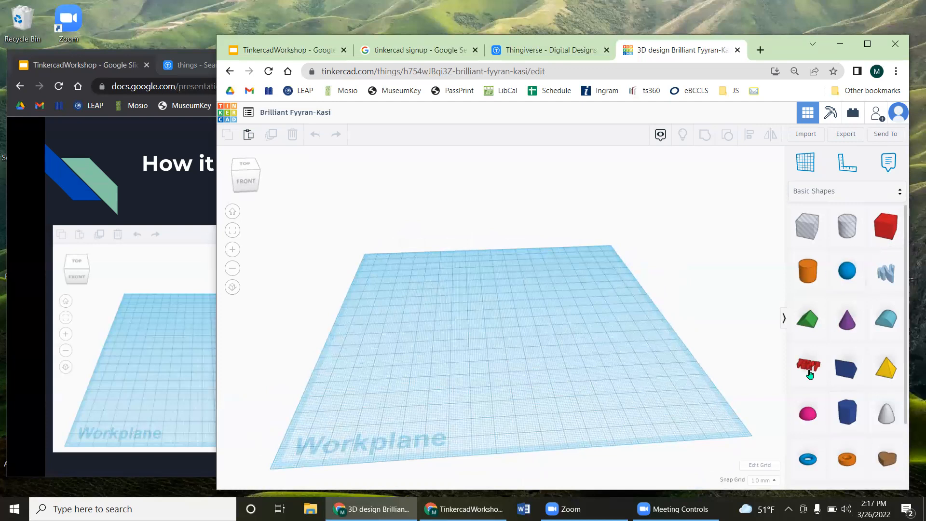
{"action": "scroll", "coordinate": [853, 269], "scroll_direction": "down", "scroll_amount": 2}
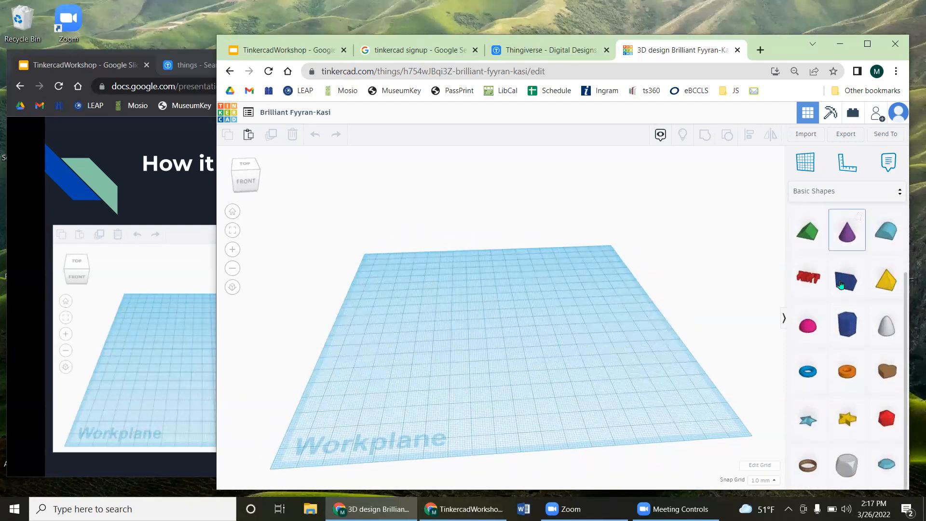
{"action": "scroll", "coordinate": [888, 294], "scroll_direction": "up", "scroll_amount": 2}
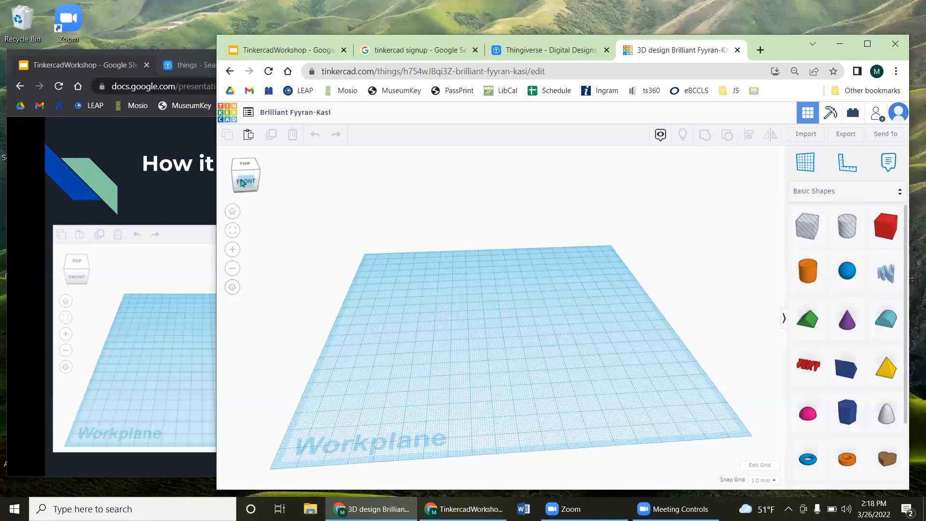
Step: Use the view cube to see the workplane from the front, the front-right edge, the right side and the top-right edge
{"action": "left_click", "coordinate": [250, 182]}
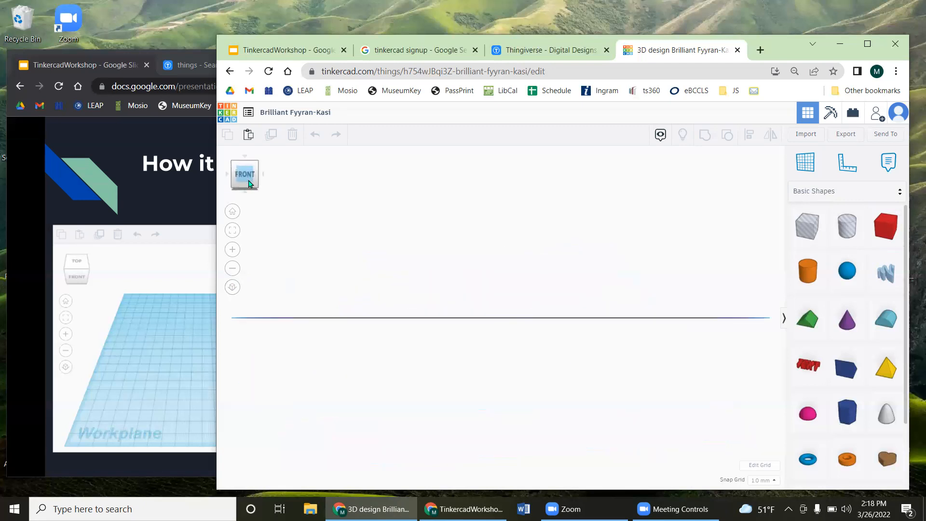
{"action": "left_click", "coordinate": [255, 175]}
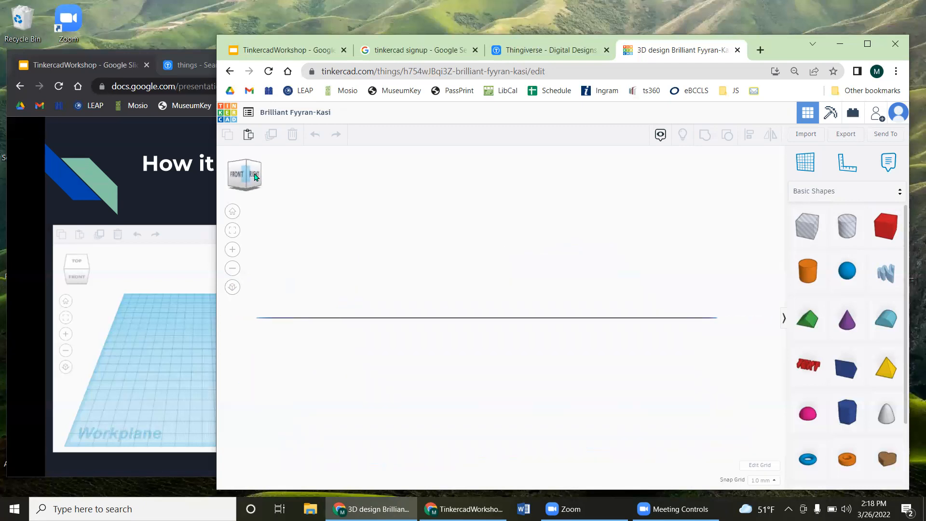
{"action": "left_click", "coordinate": [253, 174]}
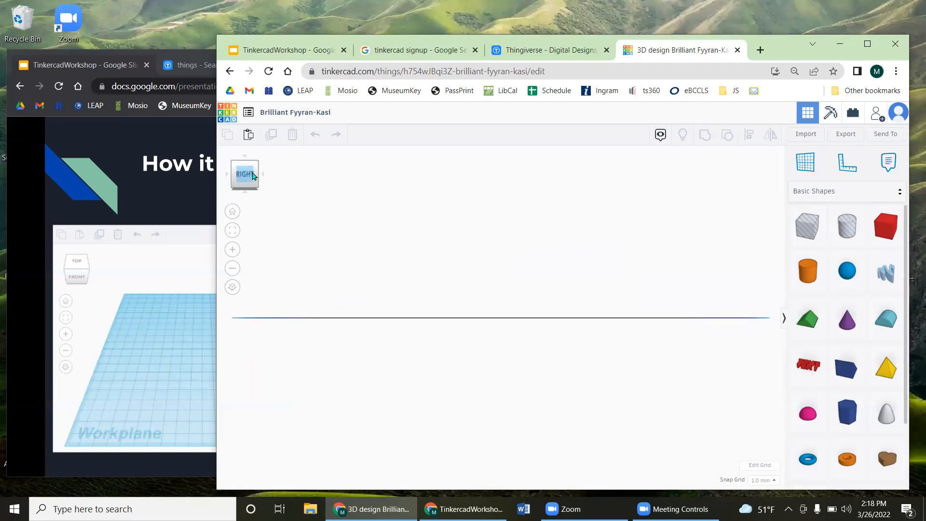
{"action": "left_click", "coordinate": [248, 166]}
{"action": "left_click", "coordinate": [246, 169]}
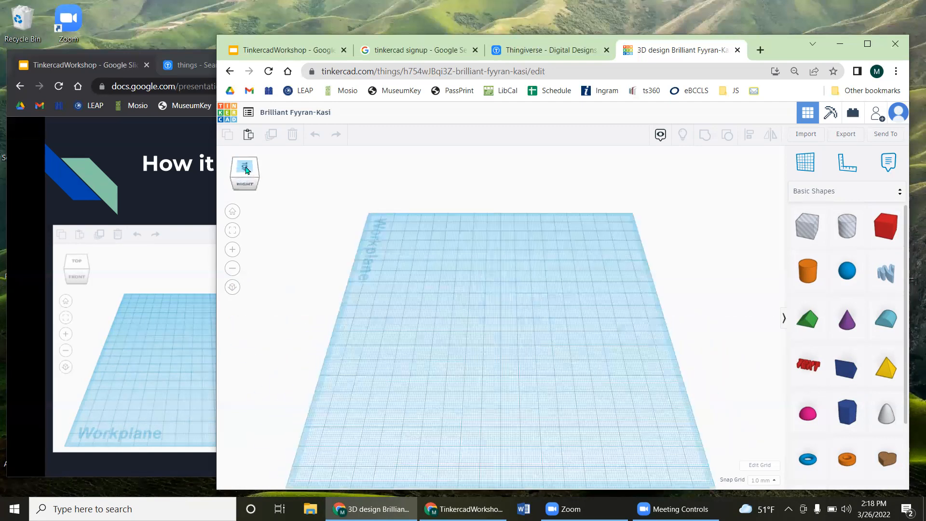
Step: Turn the workplane with the view cube from the top-left edge through its front corners to the right-back corner
{"action": "left_click", "coordinate": [245, 163]}
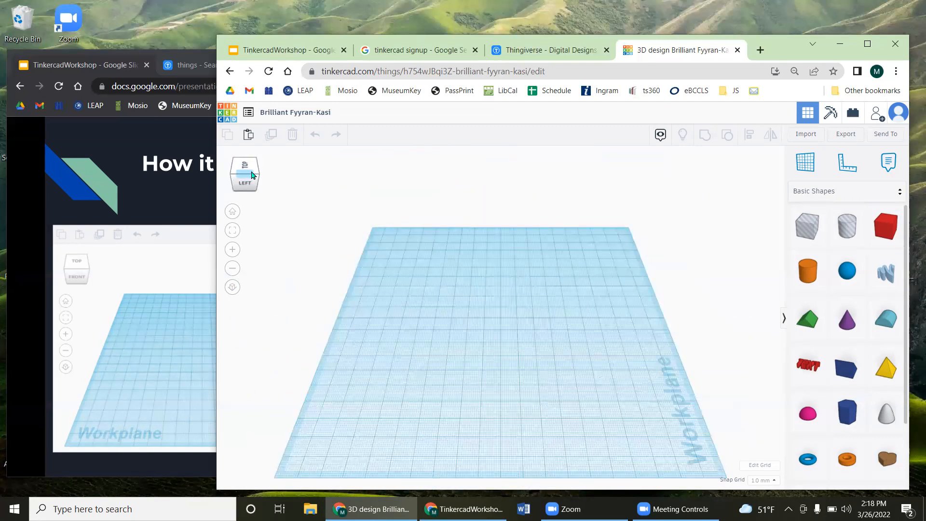
{"action": "left_click", "coordinate": [254, 175]}
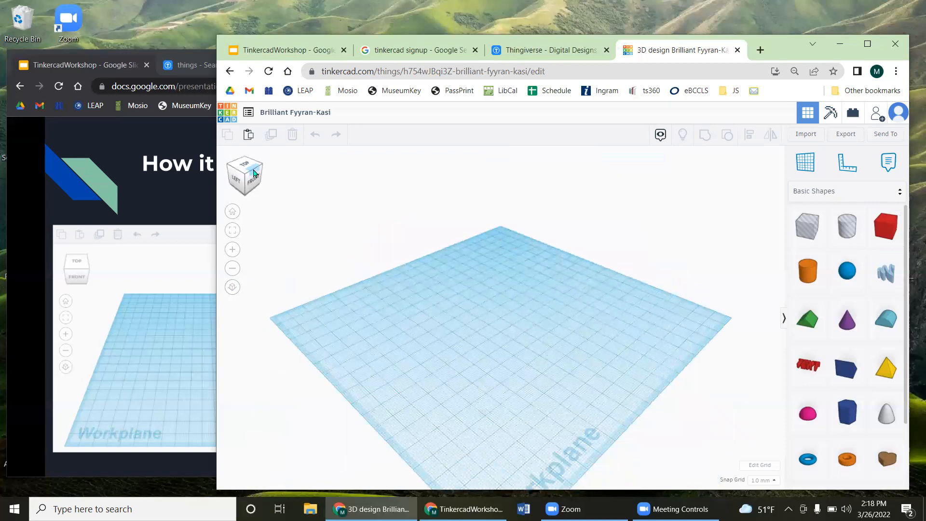
{"action": "left_click", "coordinate": [256, 178]}
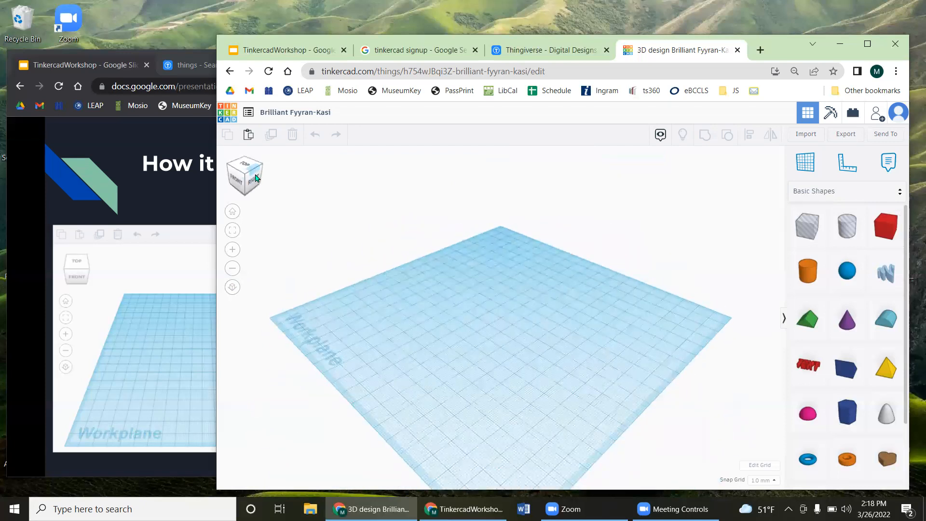
{"action": "left_click", "coordinate": [252, 181]}
{"action": "left_click", "coordinate": [252, 168]}
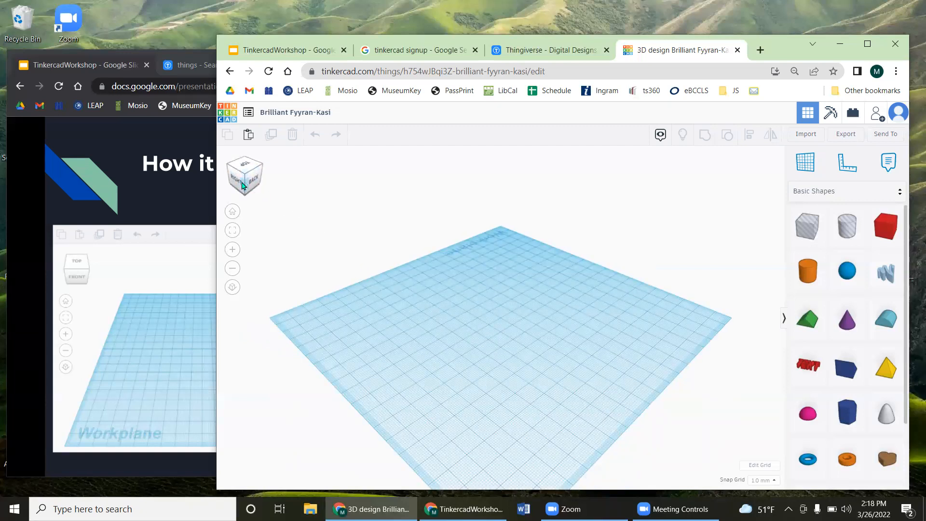
Step: Spin the view cube freely to a top view, rotate around the remaining corners, and finish at the top-front view
{"action": "left_click_drag", "start_coordinate": [246, 184], "coordinate": [267, 182]}
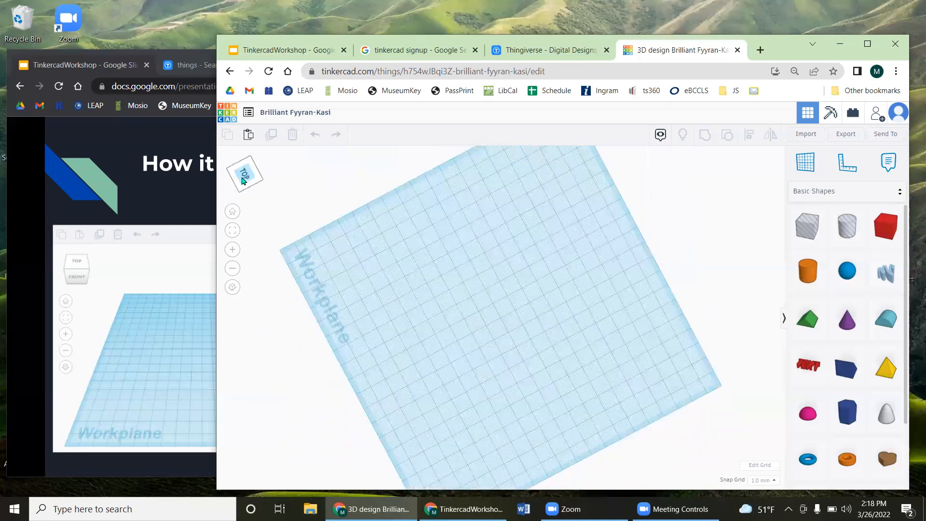
{"action": "left_click", "coordinate": [244, 179]}
{"action": "left_click", "coordinate": [252, 180]}
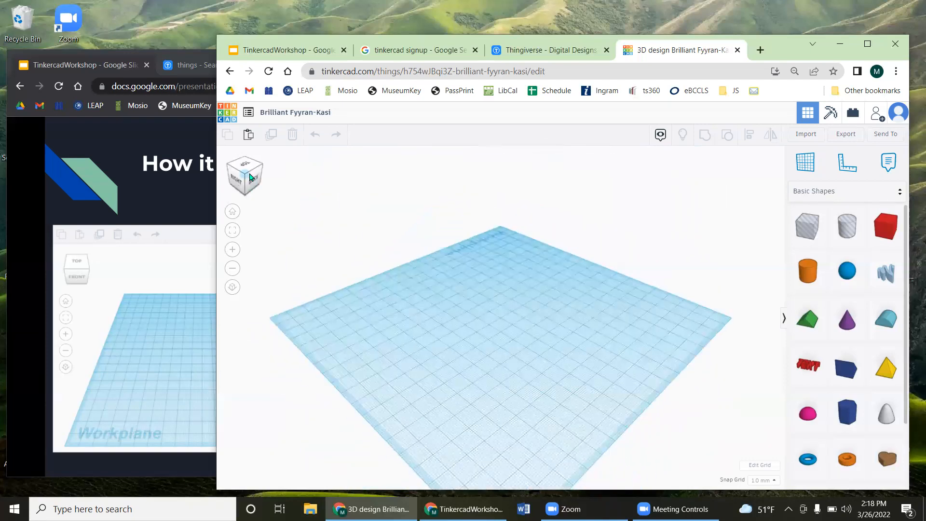
{"action": "left_click", "coordinate": [256, 173]}
{"action": "left_click", "coordinate": [253, 169]}
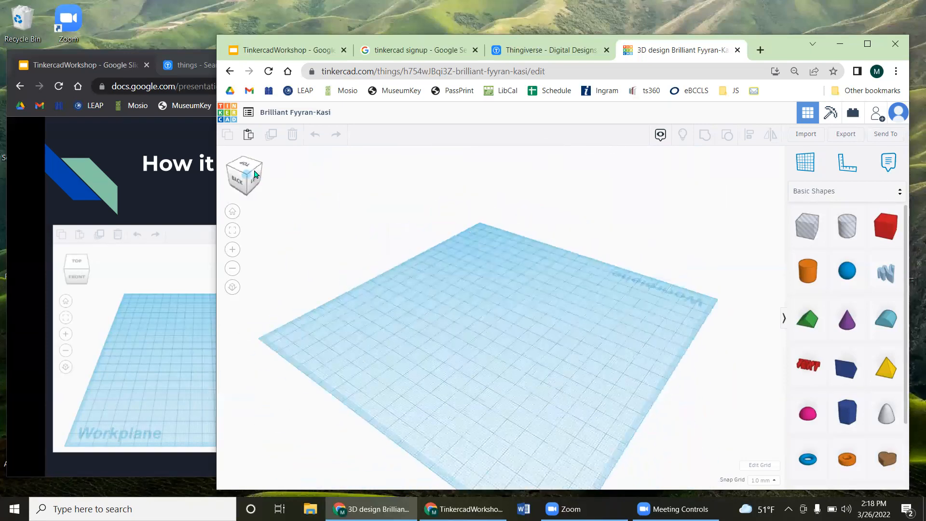
{"action": "left_click", "coordinate": [253, 168]}
{"action": "left_click", "coordinate": [255, 172]}
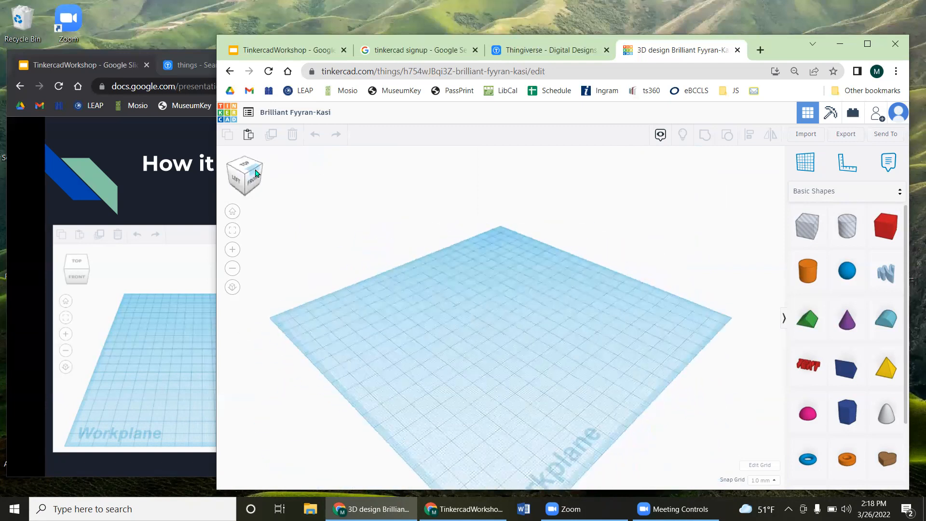
{"action": "left_click", "coordinate": [256, 173]}
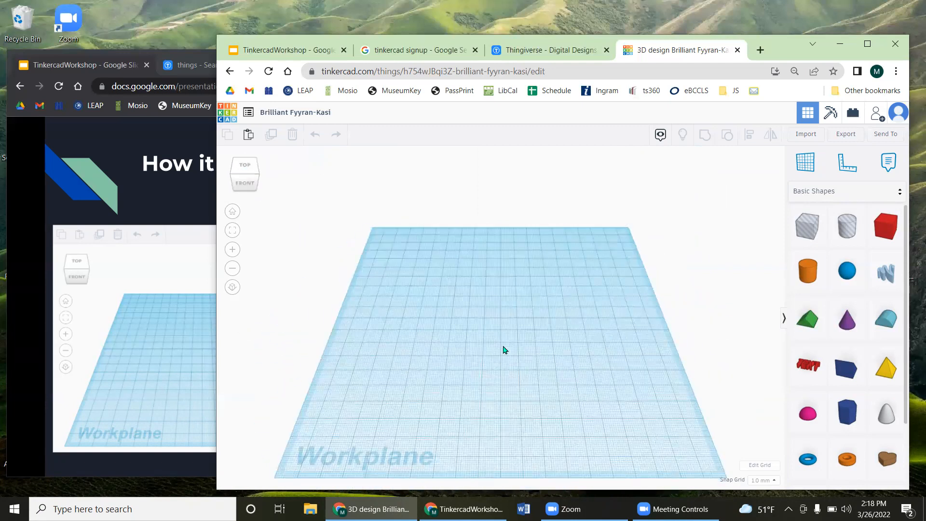
Step: Orbit the workplane a little and demonstrate zooming out and back in on it
{"action": "right_click_drag", "start_coordinate": [505, 348], "coordinate": [497, 336]}
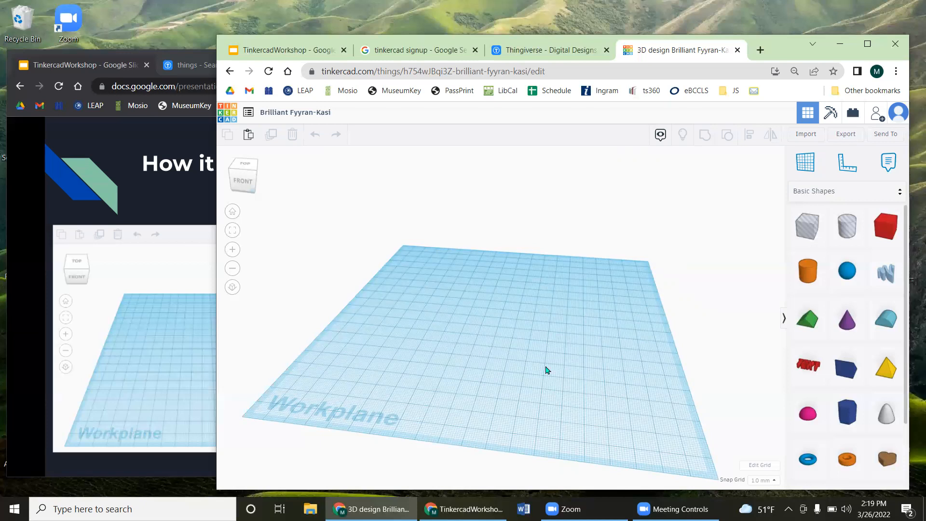
{"action": "right_click_drag", "start_coordinate": [601, 371], "coordinate": [531, 358]}
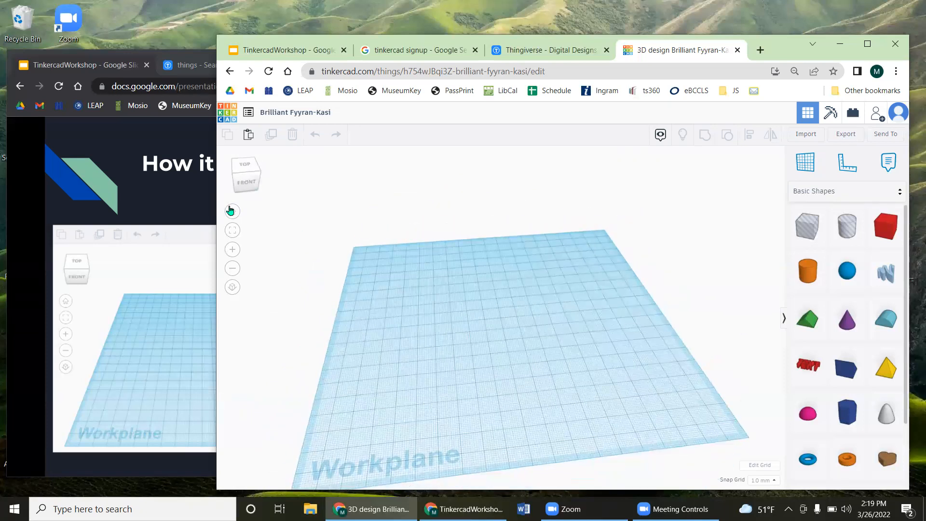
{"action": "left_click", "coordinate": [232, 269]}
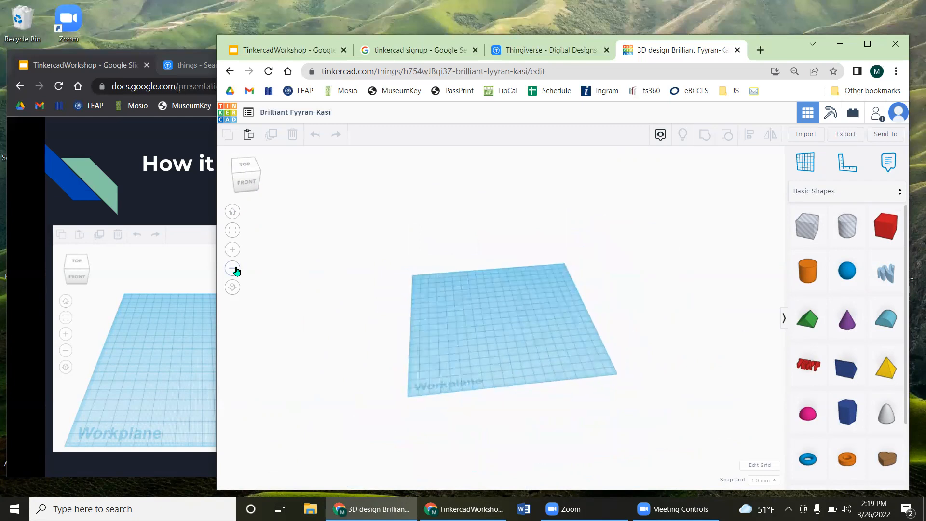
{"action": "left_click", "coordinate": [232, 254]}
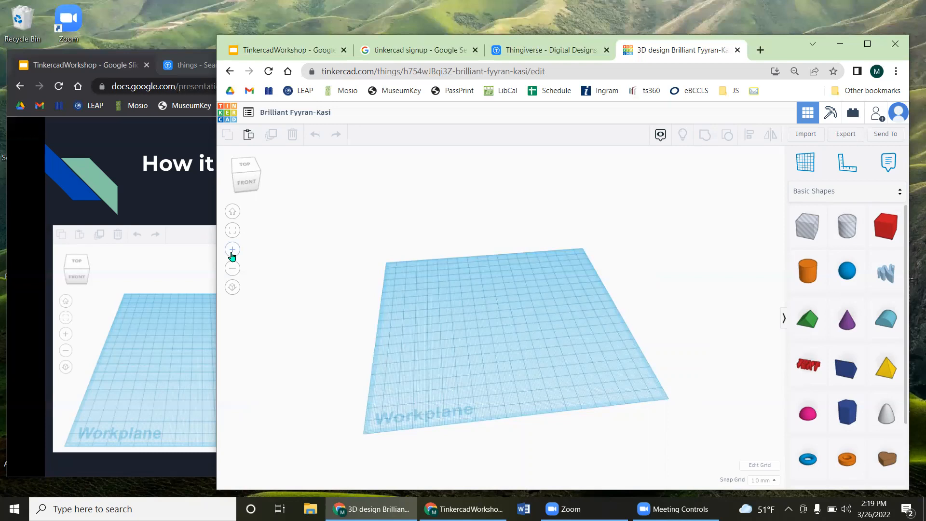
{"action": "scroll", "coordinate": [232, 254], "scroll_direction": "up", "scroll_amount": 3}
{"action": "scroll", "coordinate": [232, 255], "scroll_direction": "down", "scroll_amount": 3}
{"action": "scroll", "coordinate": [232, 254], "scroll_direction": "up", "scroll_amount": 2}
{"action": "left_click", "coordinate": [232, 254]}
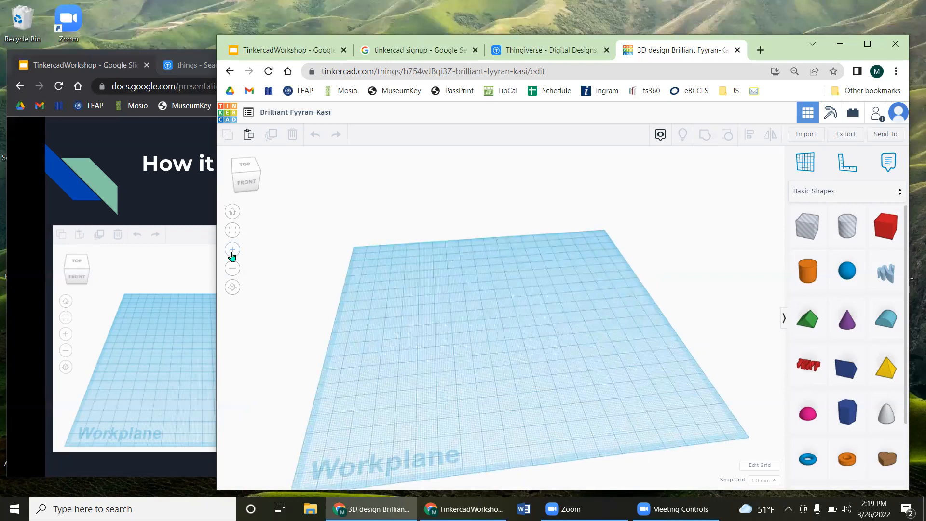
{"action": "scroll", "coordinate": [232, 255], "scroll_direction": "down", "scroll_amount": 2}
{"action": "scroll", "coordinate": [232, 254], "scroll_direction": "up", "scroll_amount": 2}
Step: Orbit the workplane, including around to its underside, and reset it to the home view each time
{"action": "right_click_drag", "start_coordinate": [444, 379], "coordinate": [491, 378]}
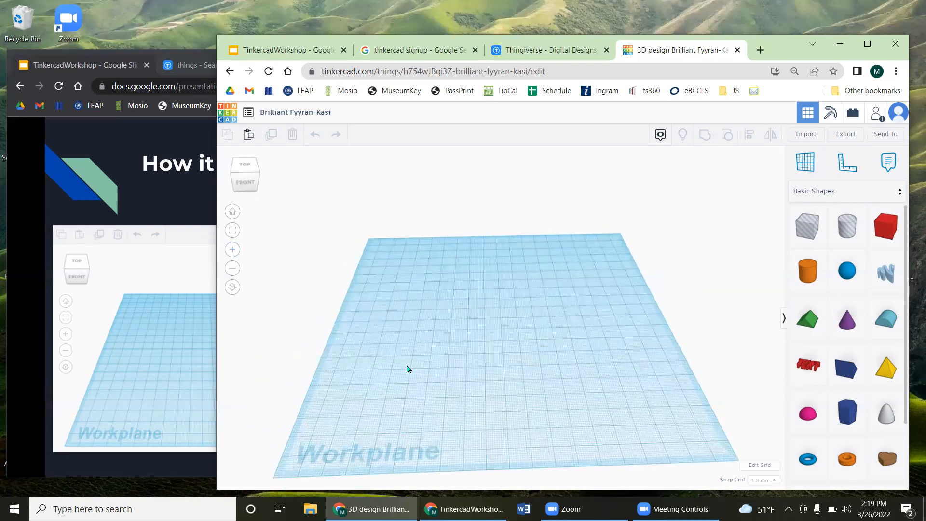
{"action": "left_click", "coordinate": [233, 214]}
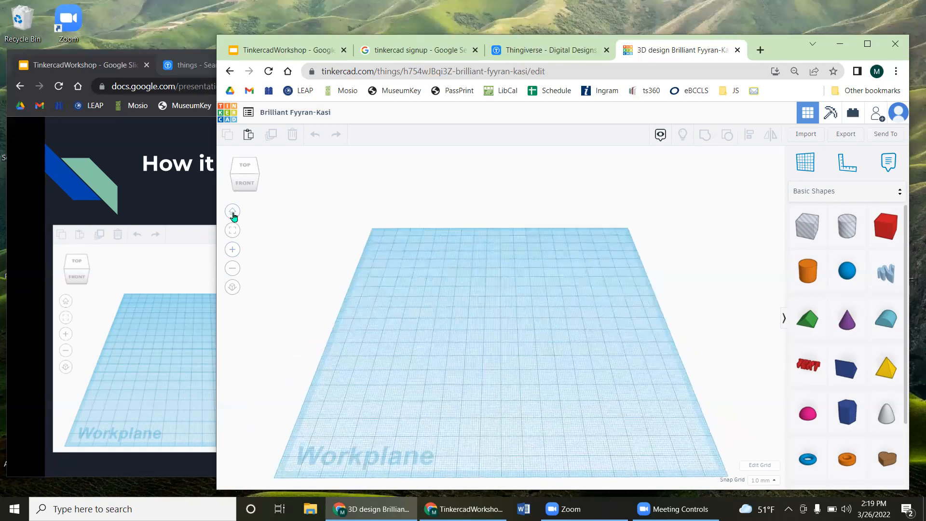
{"action": "right_click_drag", "start_coordinate": [627, 415], "coordinate": [584, 309]}
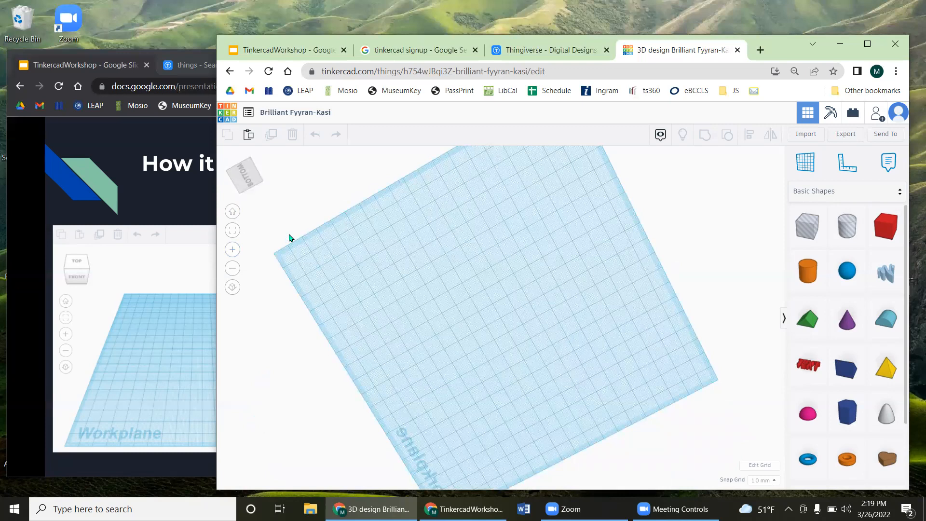
{"action": "left_click", "coordinate": [233, 212]}
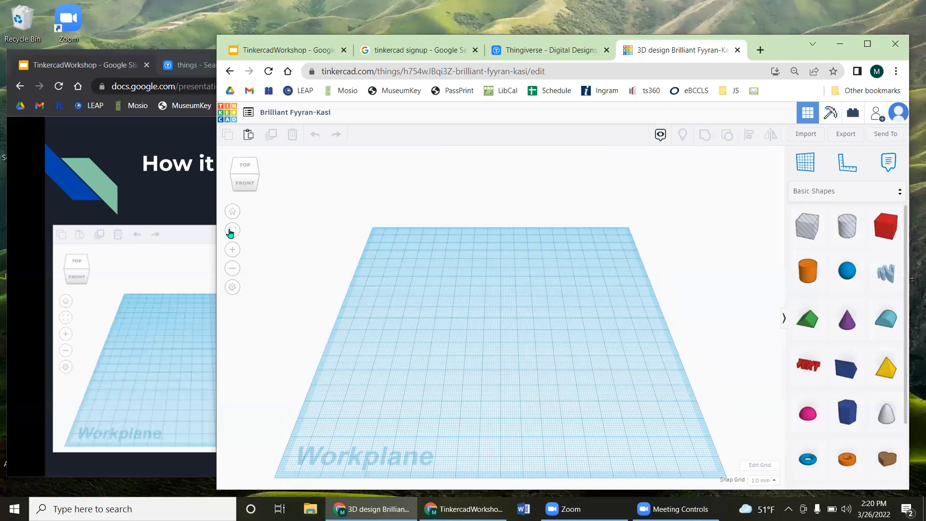
Step: Toggle the workplane between flat (Orthographic) and Perspective view, finishing in Perspective with the workplane orbited slightly
{"action": "left_click", "coordinate": [232, 289]}
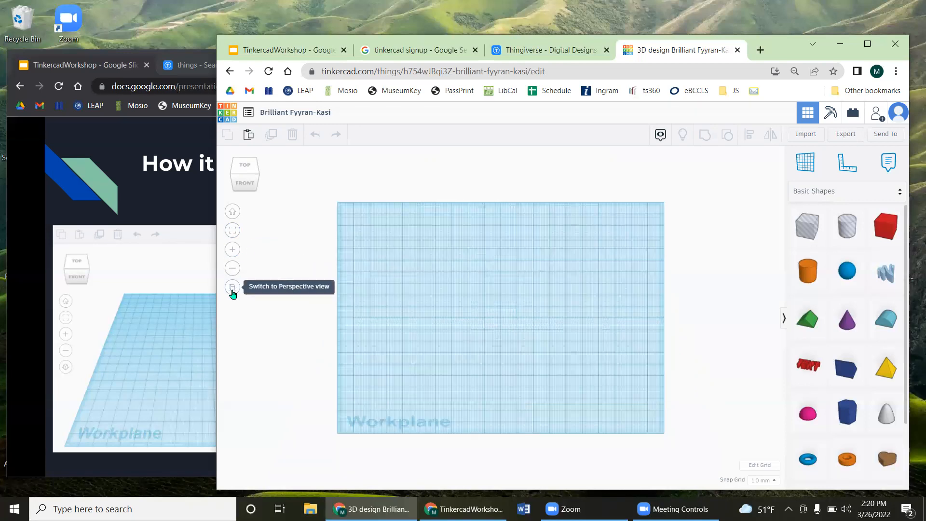
{"action": "left_click", "coordinate": [232, 290]}
{"action": "left_click", "coordinate": [232, 288]}
{"action": "left_click", "coordinate": [232, 289]}
{"action": "right_click_drag", "start_coordinate": [593, 372], "coordinate": [309, 323]}
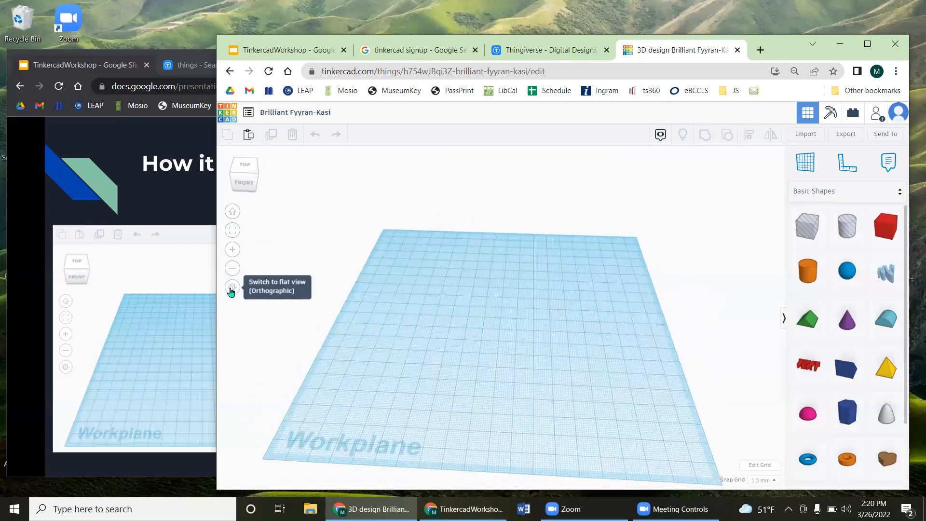
Step: Switch to flat (Orthographic) view, orbit the workplane to nearly a top view, and switch back to Perspective view
{"action": "left_click", "coordinate": [232, 288]}
{"action": "right_click_drag", "start_coordinate": [510, 364], "coordinate": [530, 375]}
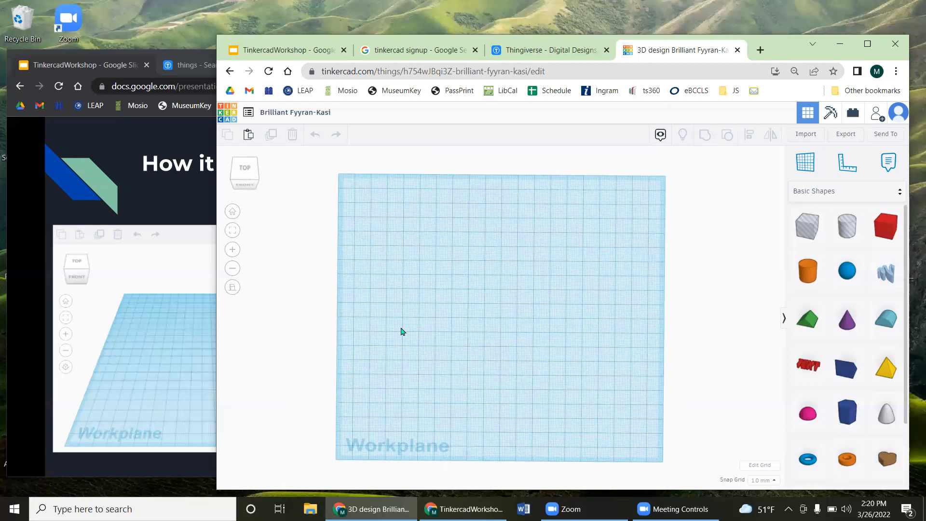
{"action": "left_click", "coordinate": [233, 288]}
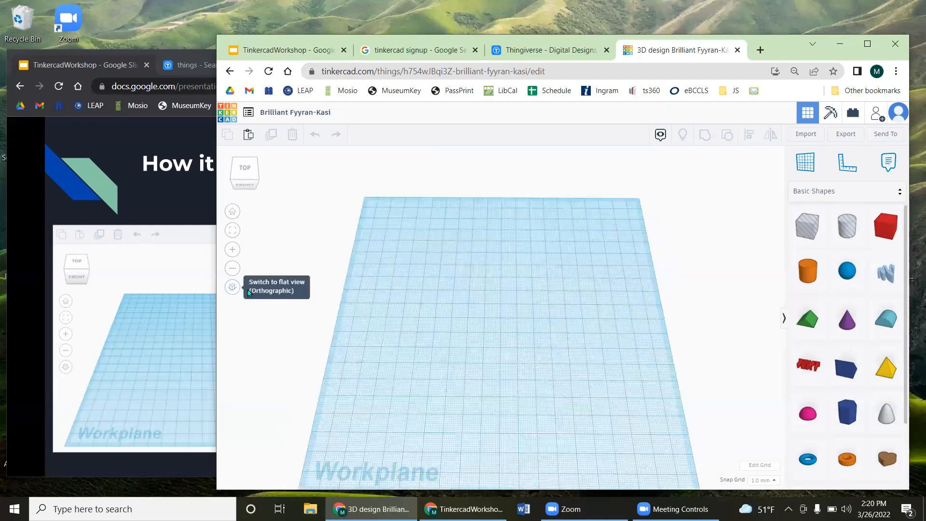
Step: Zoom in on the workplane in Perspective view, orbit it from side to side, and zoom out and in once more
{"action": "scroll", "coordinate": [448, 348], "scroll_direction": "up", "scroll_amount": 3}
{"action": "right_click_drag", "start_coordinate": [448, 349], "coordinate": [417, 330]}
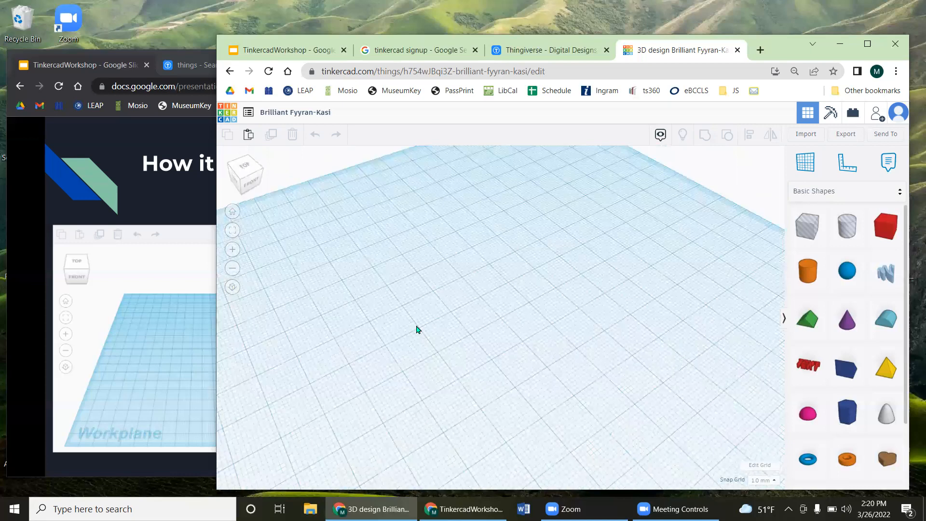
{"action": "right_click_drag", "start_coordinate": [521, 390], "coordinate": [569, 395]}
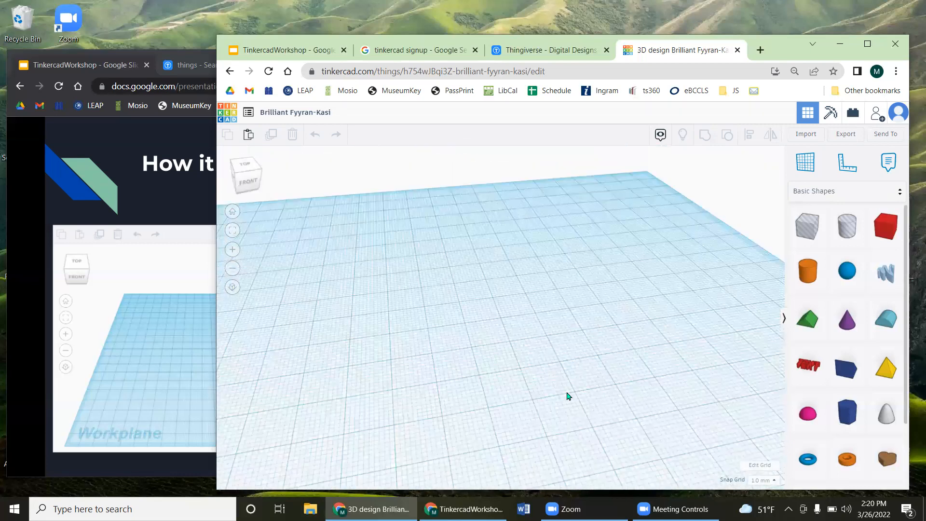
{"action": "left_click", "coordinate": [237, 270]}
{"action": "left_click", "coordinate": [234, 252]}
{"action": "left_click", "coordinate": [234, 253]}
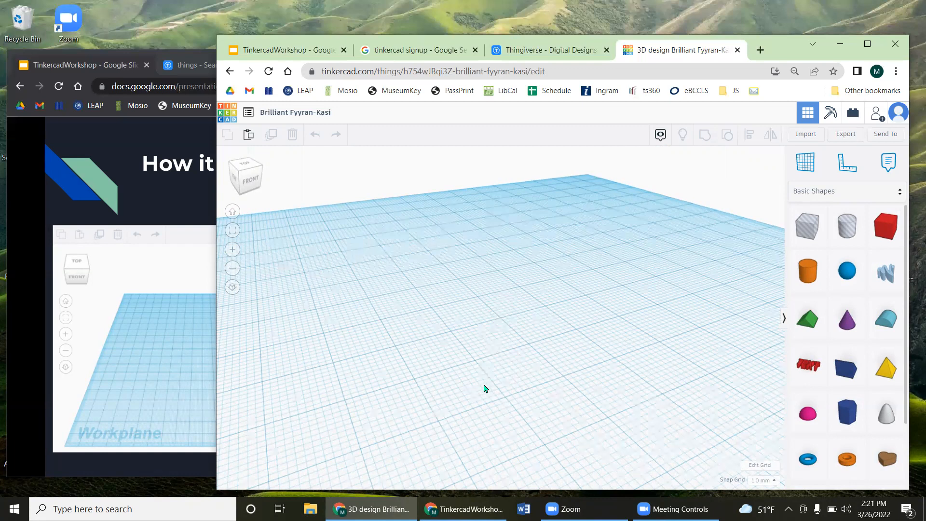
Step: Zoom in close on the workplane grid and zoom back out to the workplane's edge
{"action": "scroll", "coordinate": [500, 315], "scroll_direction": "up", "scroll_amount": 3}
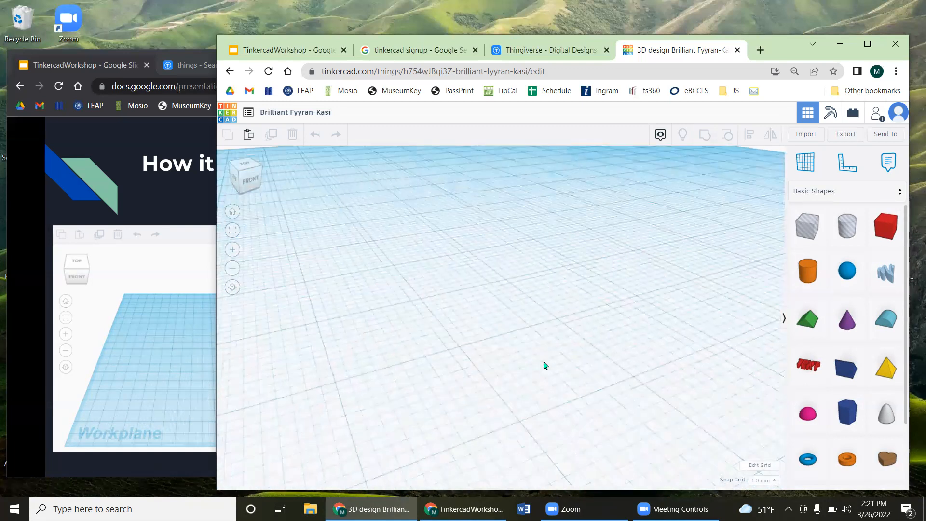
{"action": "left_click", "coordinate": [233, 269]}
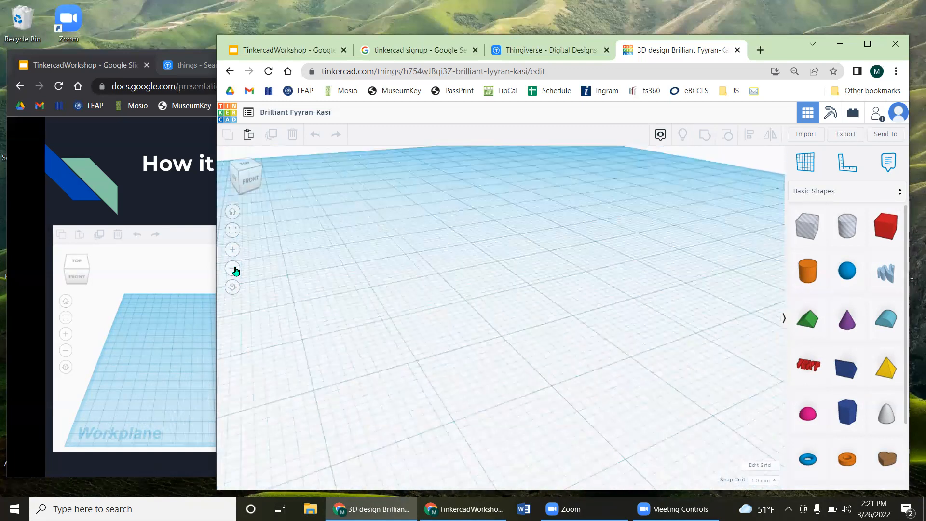
{"action": "left_click", "coordinate": [233, 269]}
{"action": "left_click", "coordinate": [233, 269]}
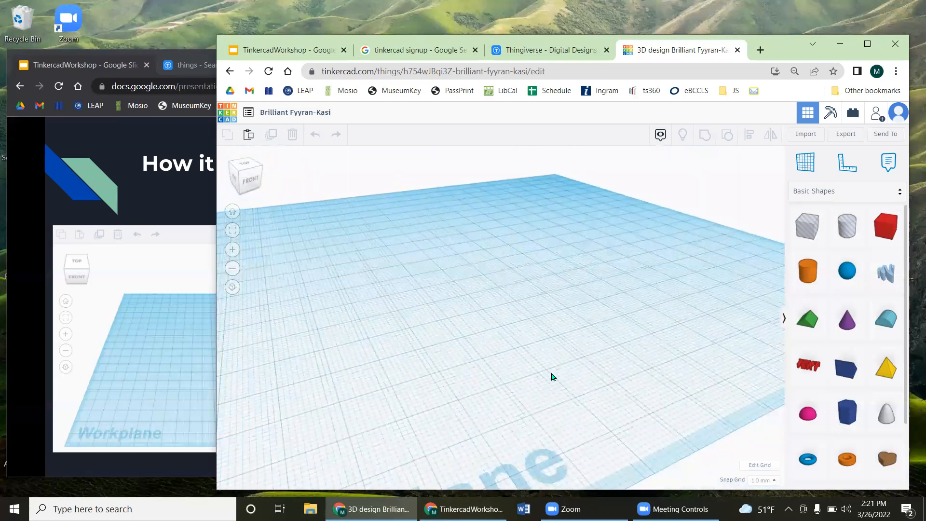
{"action": "scroll", "coordinate": [523, 366], "scroll_direction": "down", "scroll_amount": 2}
{"action": "scroll", "coordinate": [531, 344], "scroll_direction": "down", "scroll_amount": 2}
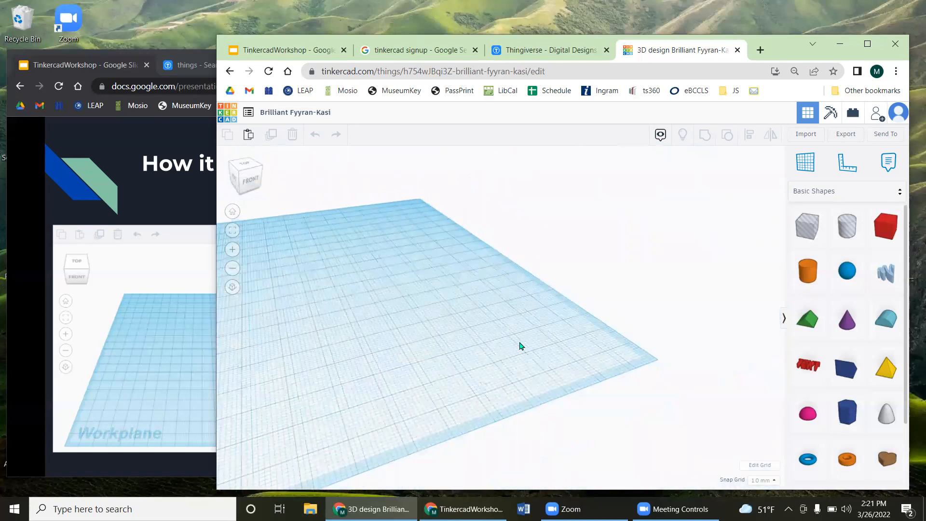
Step: Pan and zoom across the workplane, orbit around to its back side, and reset it to the home view
{"action": "middle_click_drag", "start_coordinate": [551, 341], "coordinate": [762, 311]}
{"action": "scroll", "coordinate": [581, 306], "scroll_direction": "up", "scroll_amount": 5}
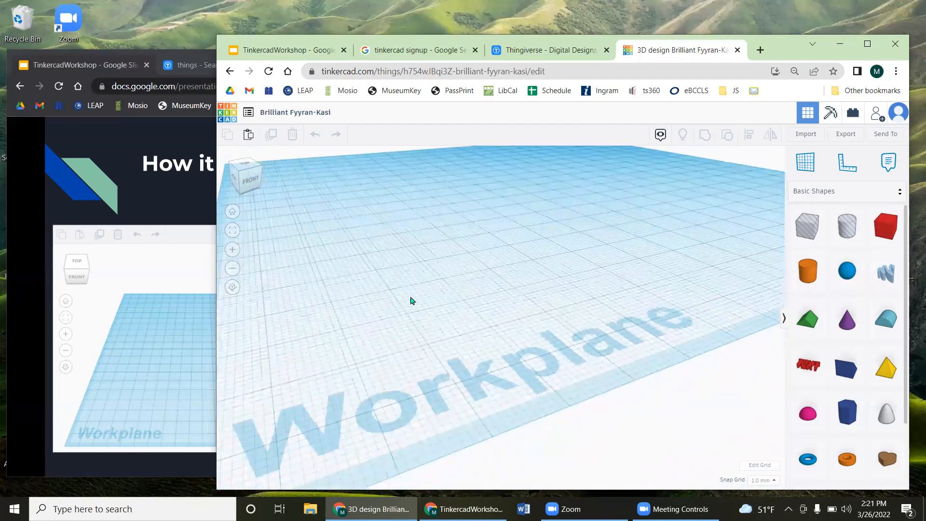
{"action": "right_click_drag", "start_coordinate": [377, 316], "coordinate": [642, 320]}
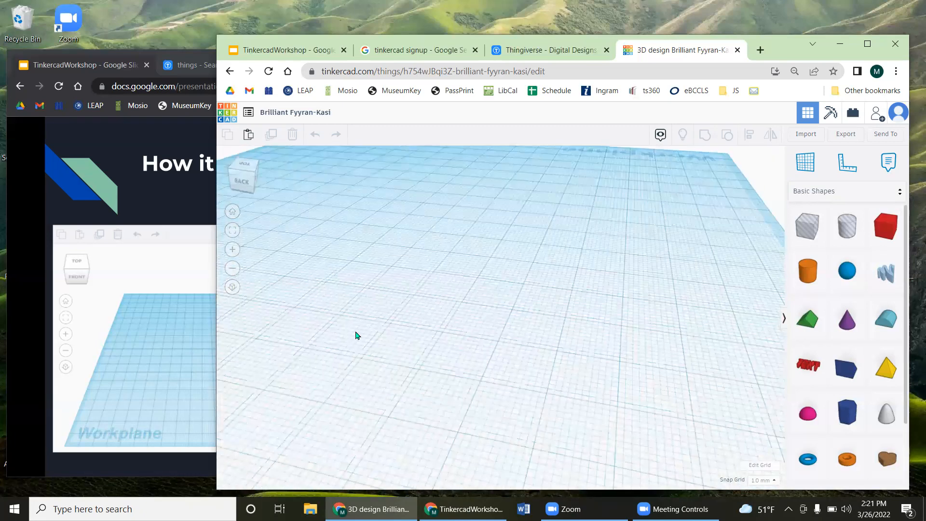
{"action": "middle_click_drag", "start_coordinate": [355, 332], "coordinate": [597, 277]}
{"action": "middle_click_drag", "start_coordinate": [355, 288], "coordinate": [496, 291]}
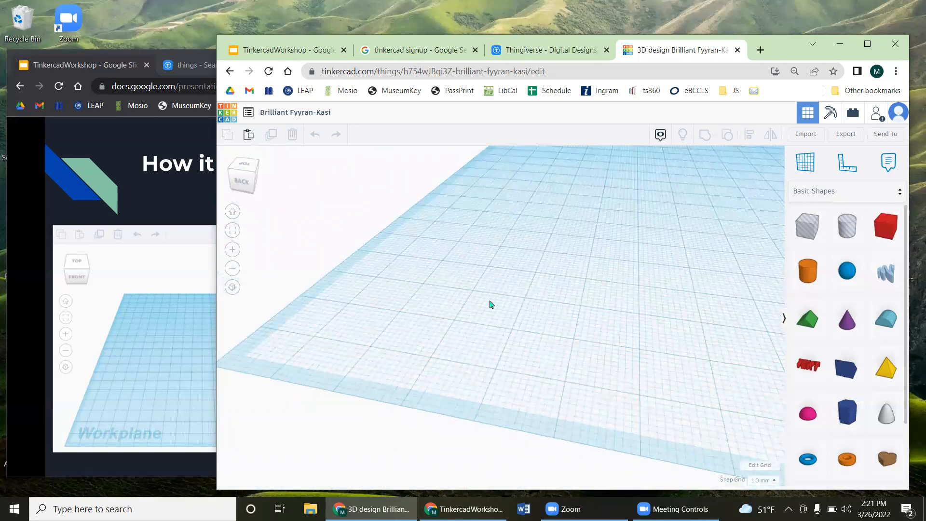
{"action": "mouse_move", "coordinate": [354, 327]}
{"action": "right_mouse_down"}
{"action": "mouse_move", "coordinate": [386, 339]}
{"action": "mouse_move", "coordinate": [387, 324]}
{"action": "mouse_move", "coordinate": [363, 328]}
{"action": "right_mouse_up"}
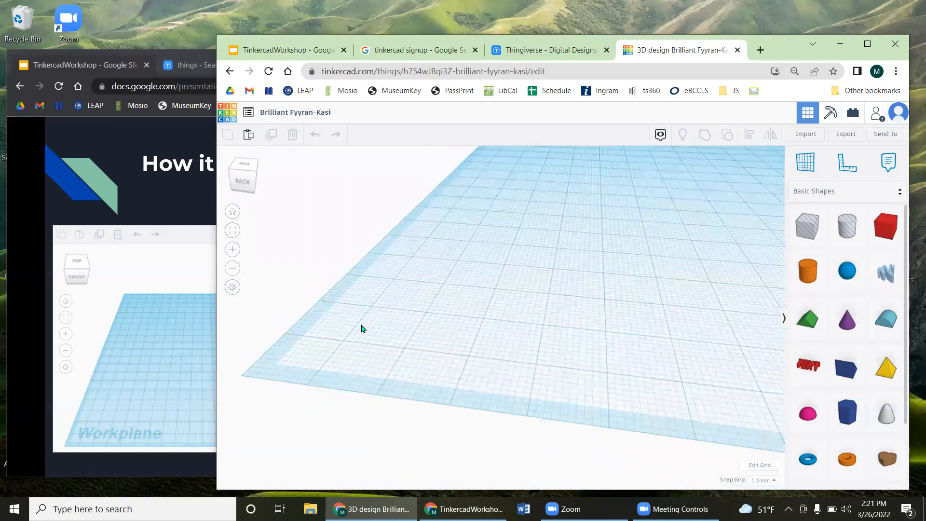
{"action": "left_click", "coordinate": [233, 268]}
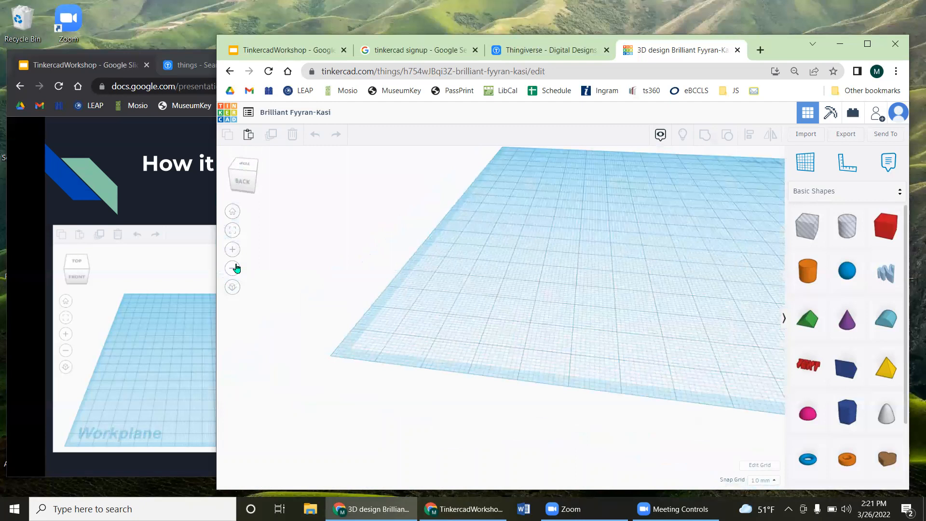
{"action": "left_click", "coordinate": [232, 211]}
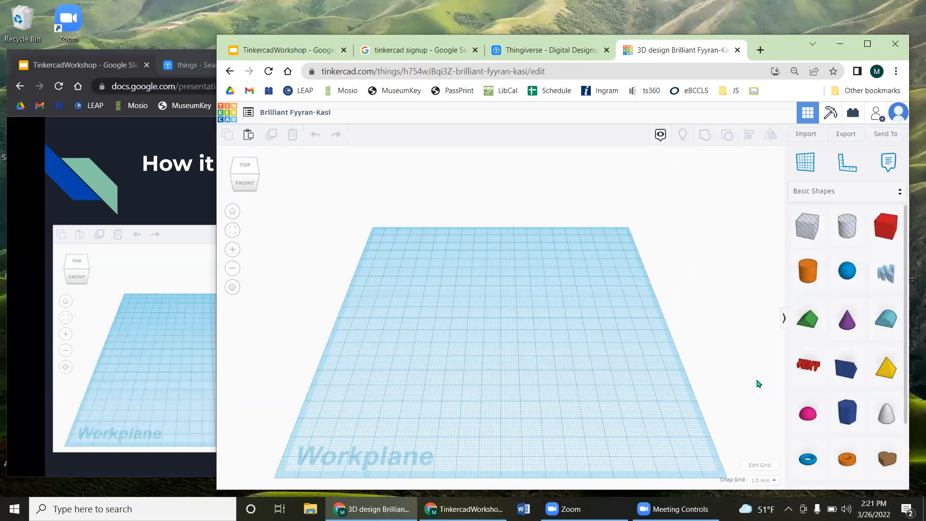
Step: Switch to the workshop slides, show the One-Hand Page Holder project and the Tinkercad Shortcuts slide, and return to Tinkercad
{"action": "left_click", "coordinate": [184, 273]}
{"action": "left_click", "coordinate": [183, 274]}
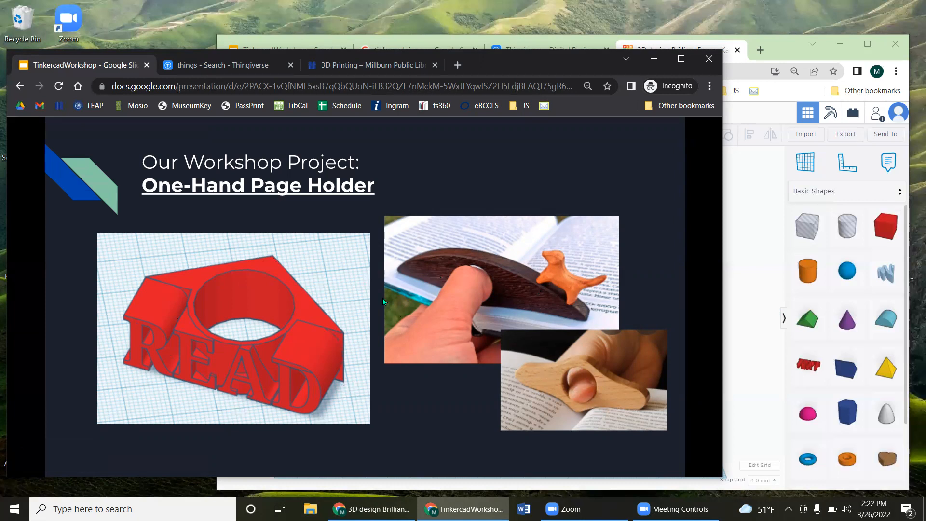
{"action": "left_click", "coordinate": [354, 303]}
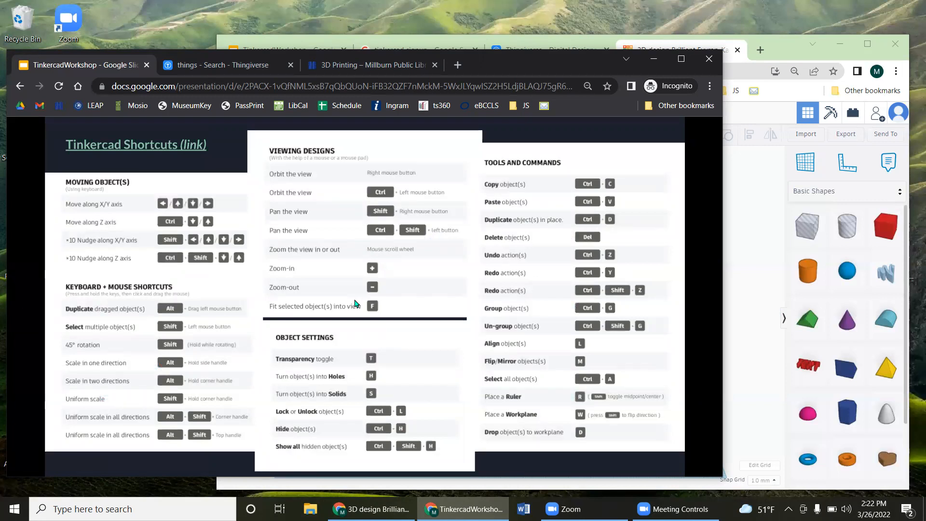
{"action": "left_click", "coordinate": [769, 251]}
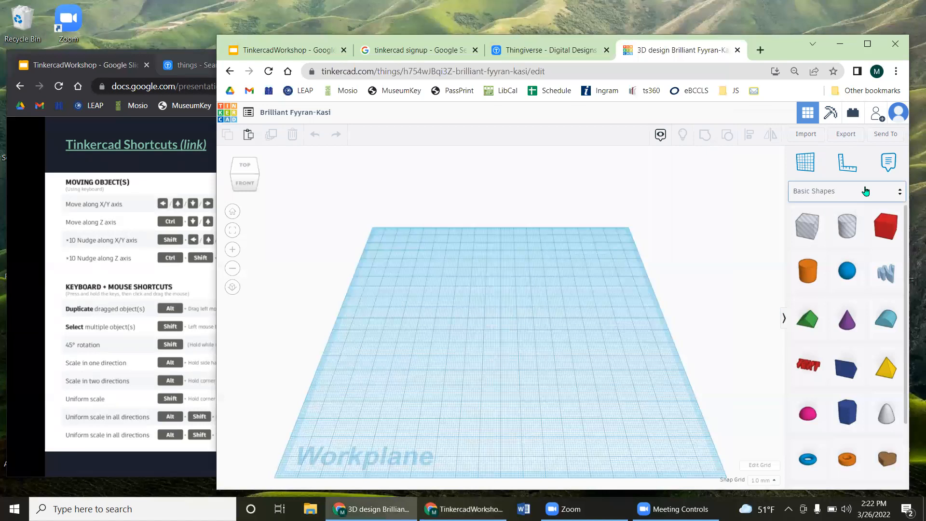
Step: Review the Shapes Library categories, choose Basic Shapes, and place a solid cylinder near the middle of the workplane
{"action": "left_click", "coordinate": [869, 192]}
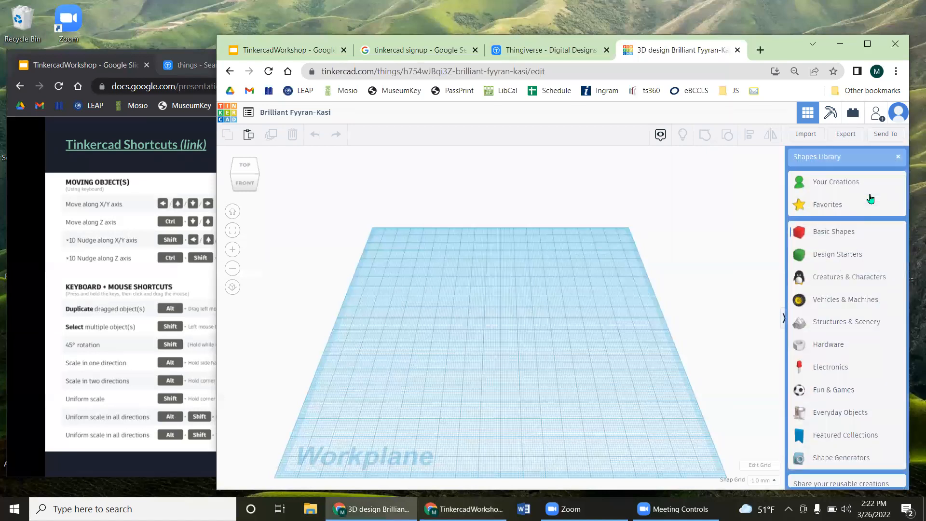
{"action": "left_click", "coordinate": [844, 238]}
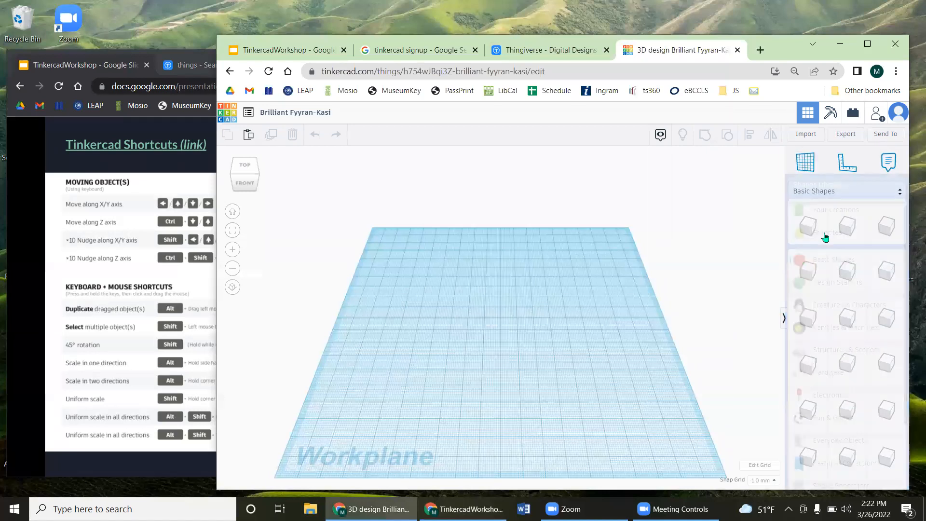
{"action": "left_click", "coordinate": [842, 194]}
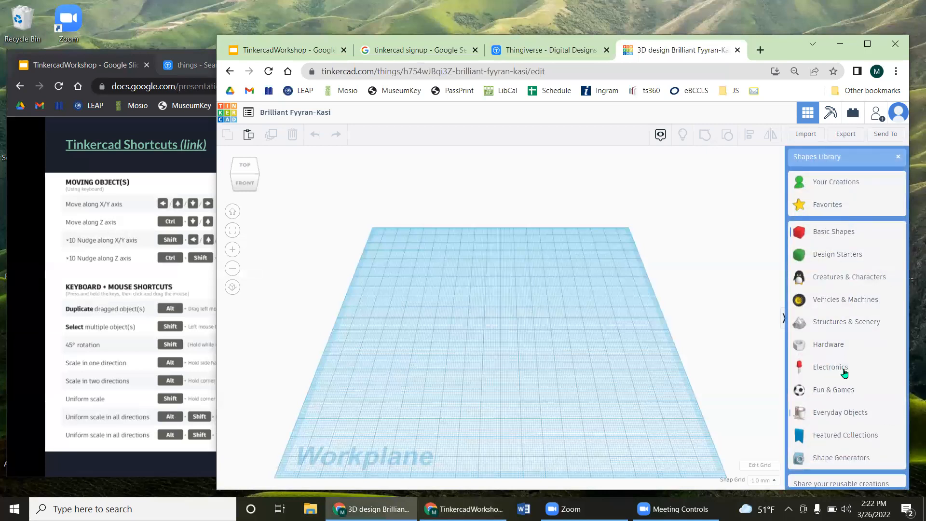
{"action": "left_click", "coordinate": [833, 232]}
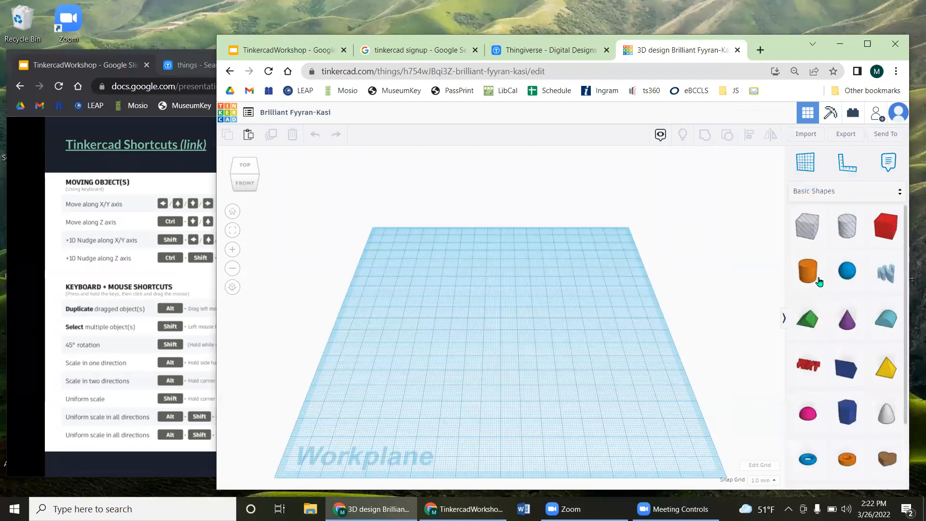
{"action": "left_click_drag", "start_coordinate": [802, 283], "coordinate": [505, 325]}
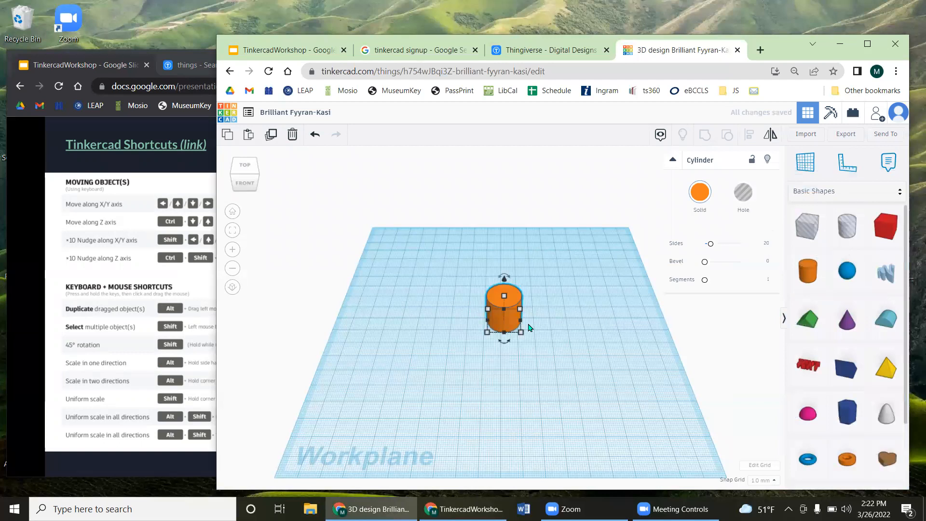
{"action": "scroll", "coordinate": [808, 323], "scroll_direction": "down", "scroll_amount": 2}
Step: Switch to the slides, move from the shortcuts to the One-Hand Page Holder slide, and return to the Tinkercad design
{"action": "left_click", "coordinate": [167, 266]}
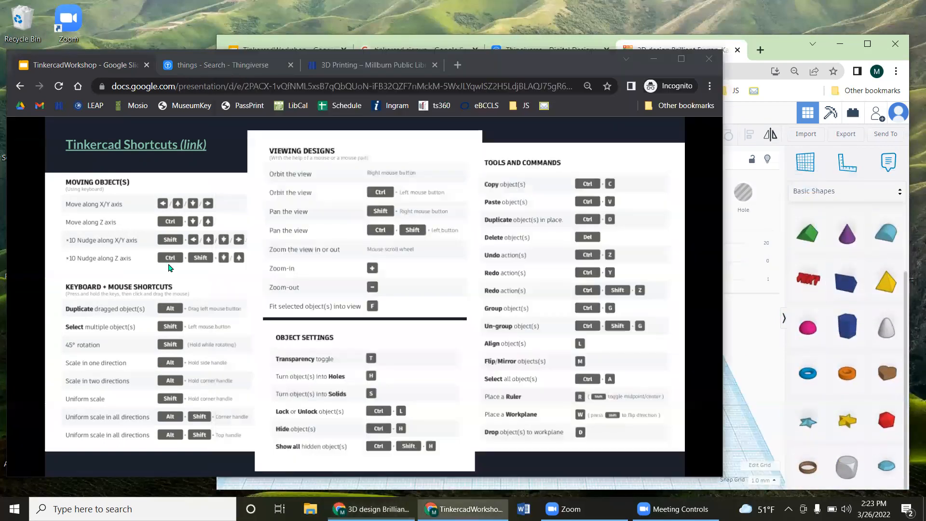
{"action": "scroll", "coordinate": [184, 266], "scroll_direction": "up", "scroll_amount": 2}
{"action": "scroll", "coordinate": [193, 266], "scroll_direction": "down", "scroll_amount": 1}
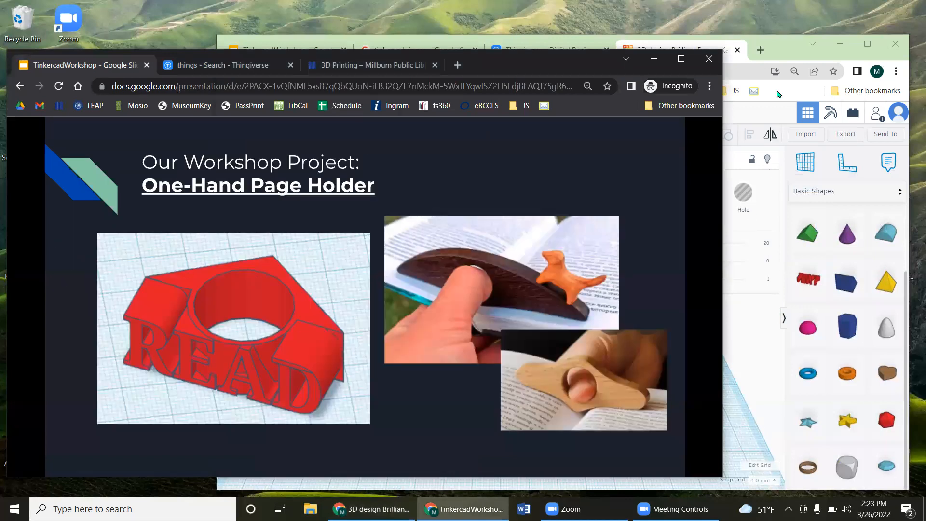
{"action": "key", "text": "alt+Tab"}
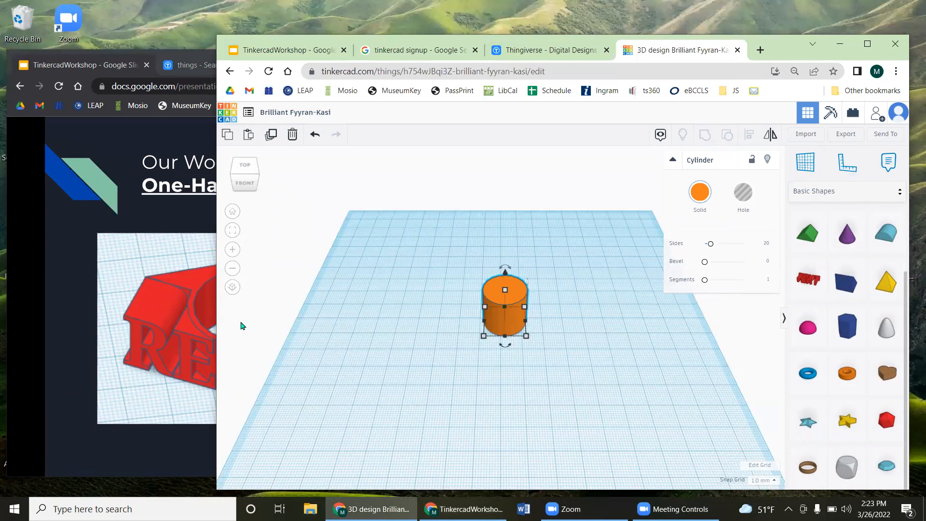
Step: Switch to the slides, advance to the Adding & Moving Shapes slide, and return to the Tinkercad design
{"action": "left_click", "coordinate": [68, 66]}
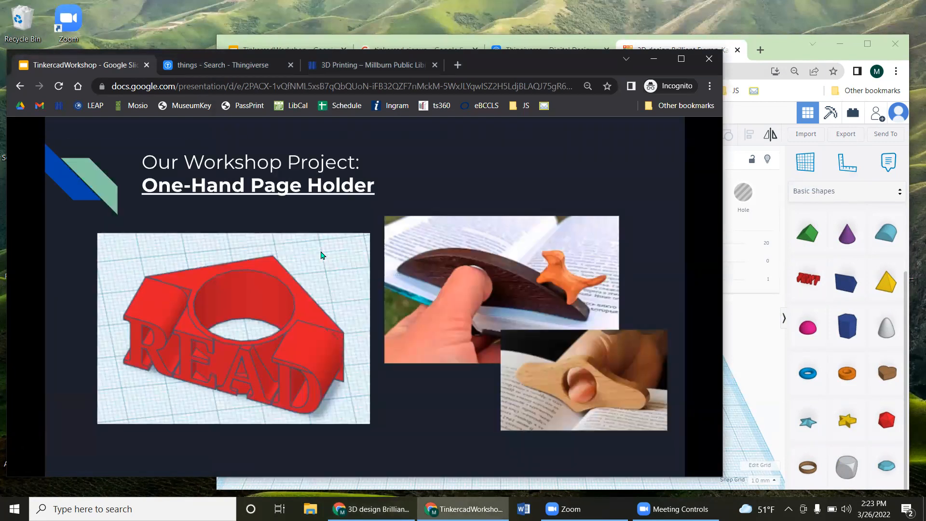
{"action": "left_click", "coordinate": [322, 254]}
{"action": "left_click", "coordinate": [321, 255]}
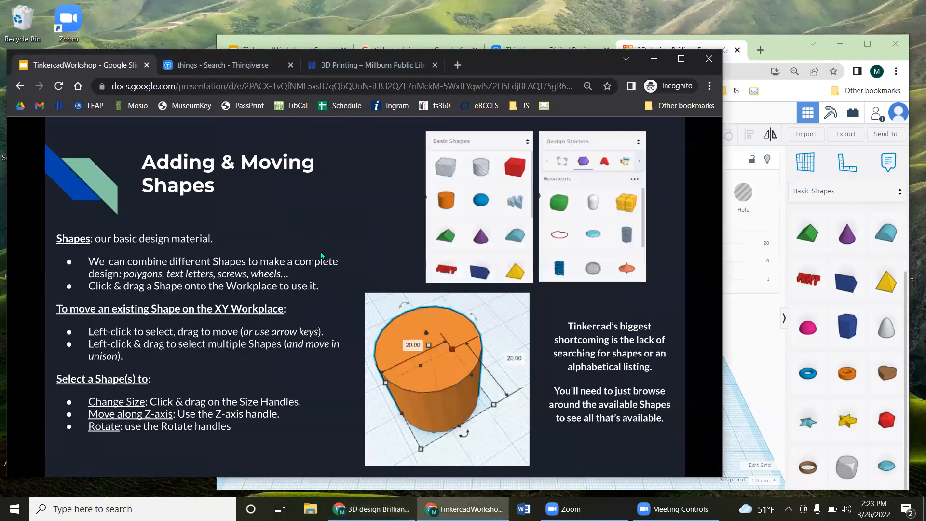
{"action": "left_click", "coordinate": [763, 244]}
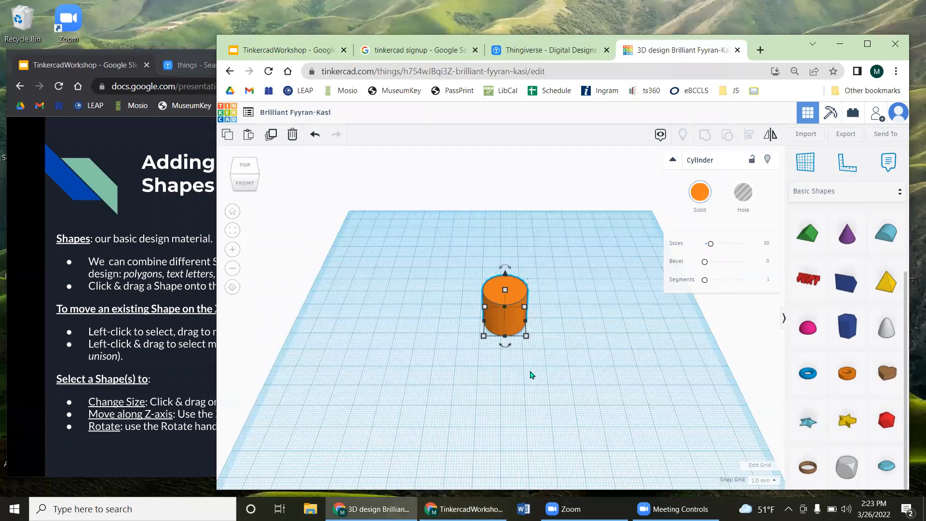
Step: Fit the view to the cylinder, switch to flat (Orthographic) view, and inspect it from above and from the front
{"action": "right_click_drag", "start_coordinate": [440, 389], "coordinate": [478, 371]}
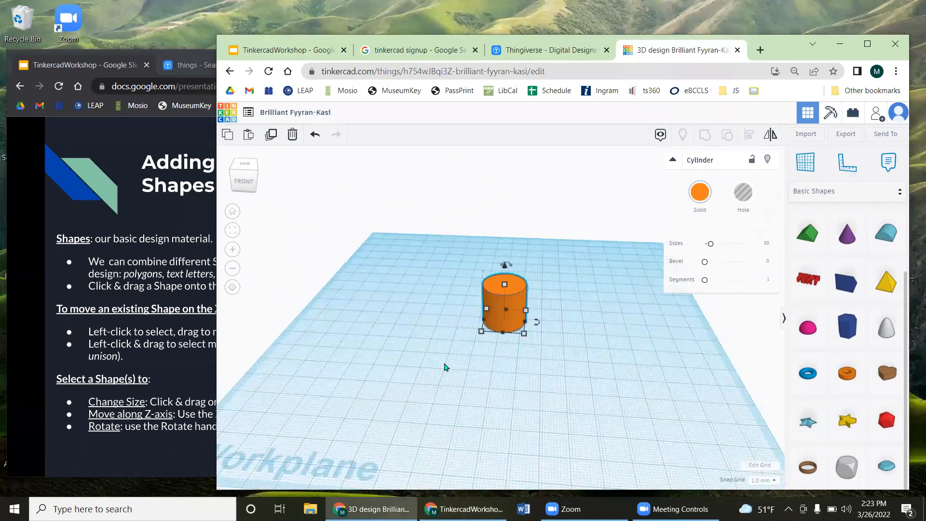
{"action": "left_click", "coordinate": [232, 235]}
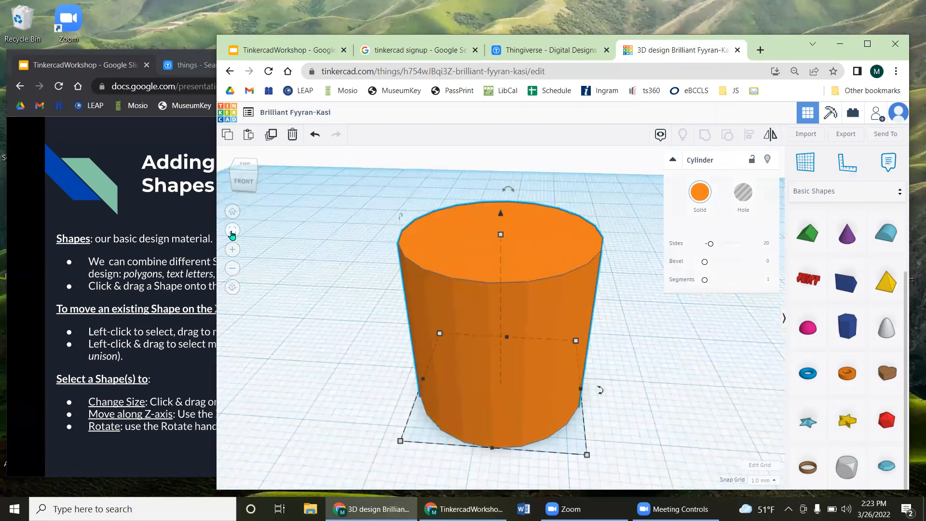
{"action": "left_click", "coordinate": [232, 291]}
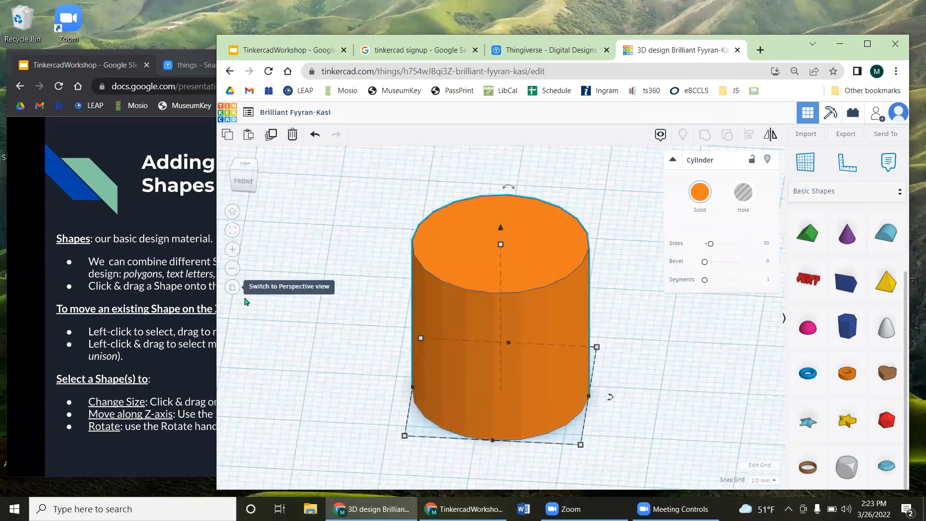
{"action": "right_click_drag", "start_coordinate": [347, 351], "coordinate": [289, 328]}
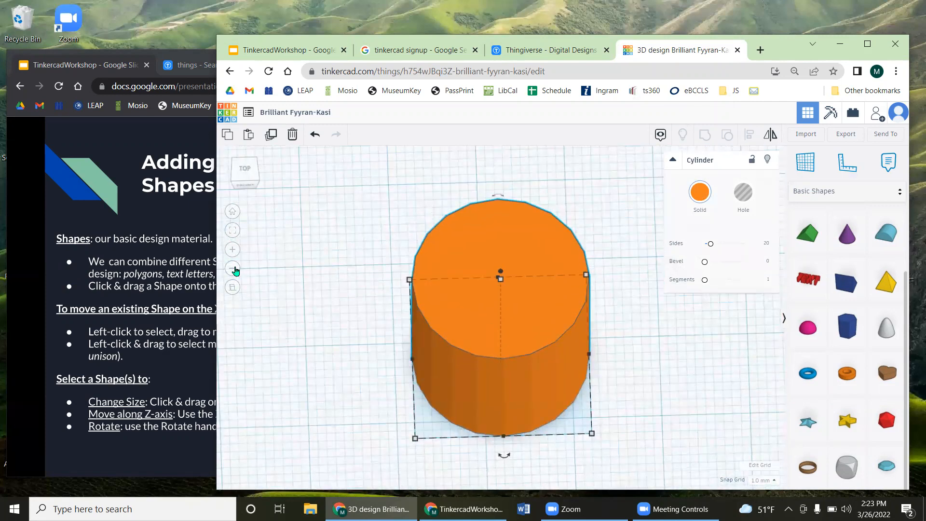
{"action": "left_click", "coordinate": [233, 269]}
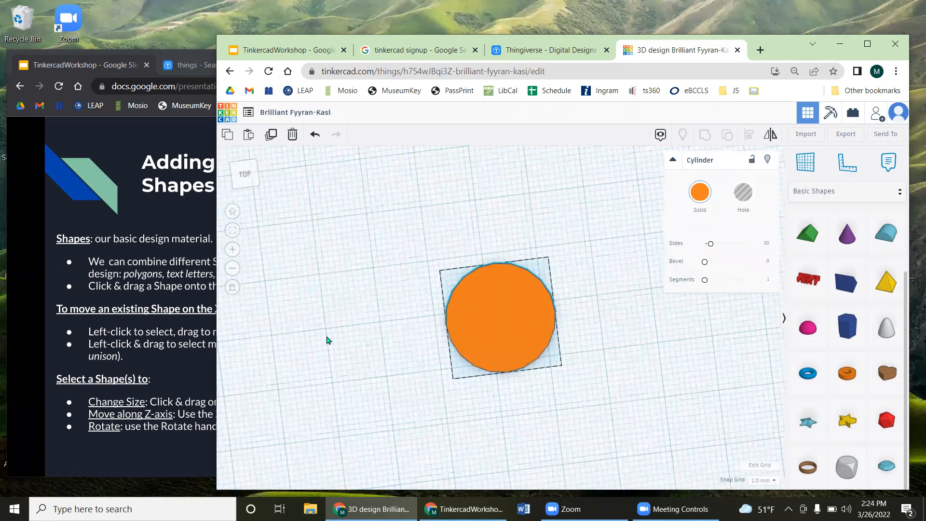
{"action": "right_click_drag", "start_coordinate": [383, 337], "coordinate": [383, 251]}
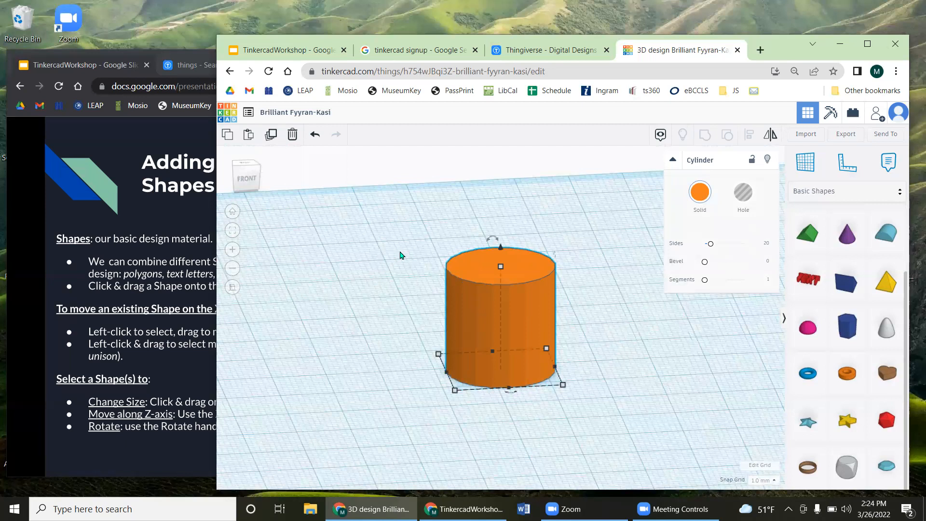
Step: Switch back to perspective view, select the cylinder, and move it slightly toward the front of the workplane
{"action": "left_click", "coordinate": [232, 287]}
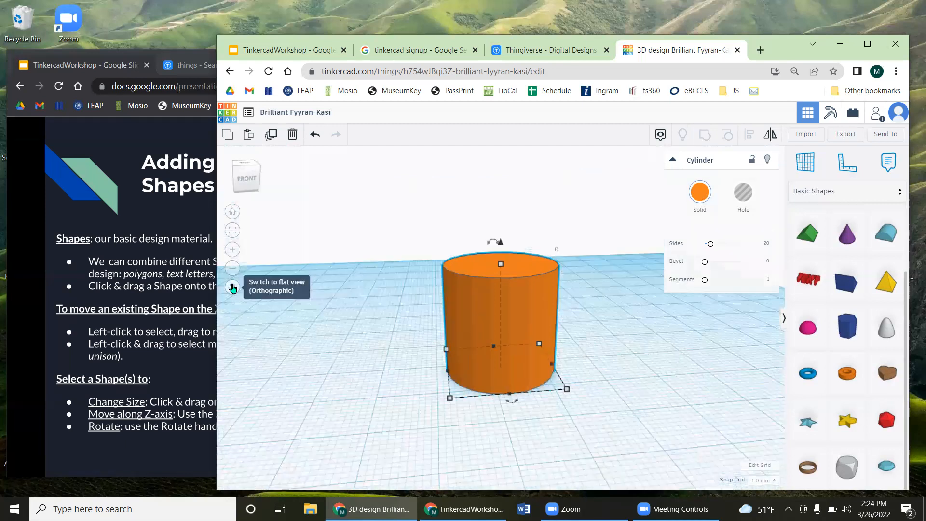
{"action": "right_click_drag", "start_coordinate": [615, 389], "coordinate": [583, 331]}
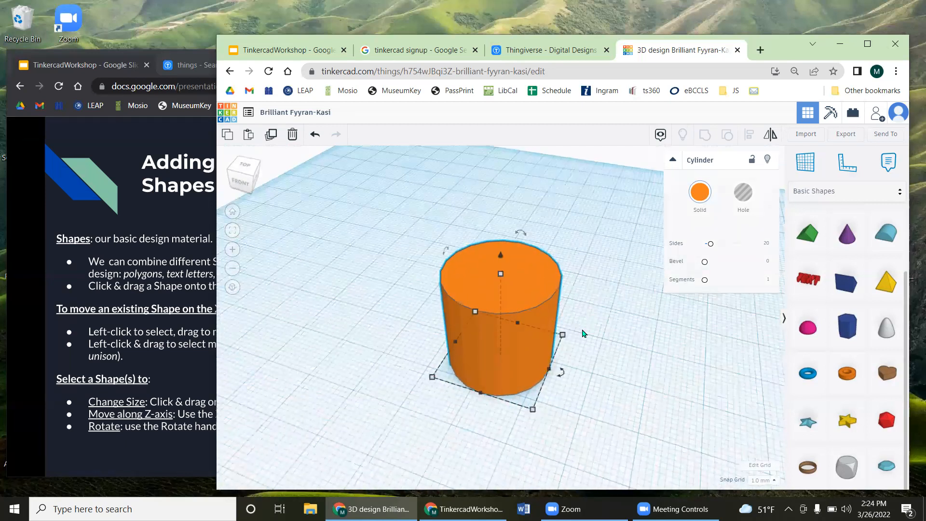
{"action": "left_click", "coordinate": [641, 375]}
{"action": "right_click_drag", "start_coordinate": [645, 374], "coordinate": [692, 355]}
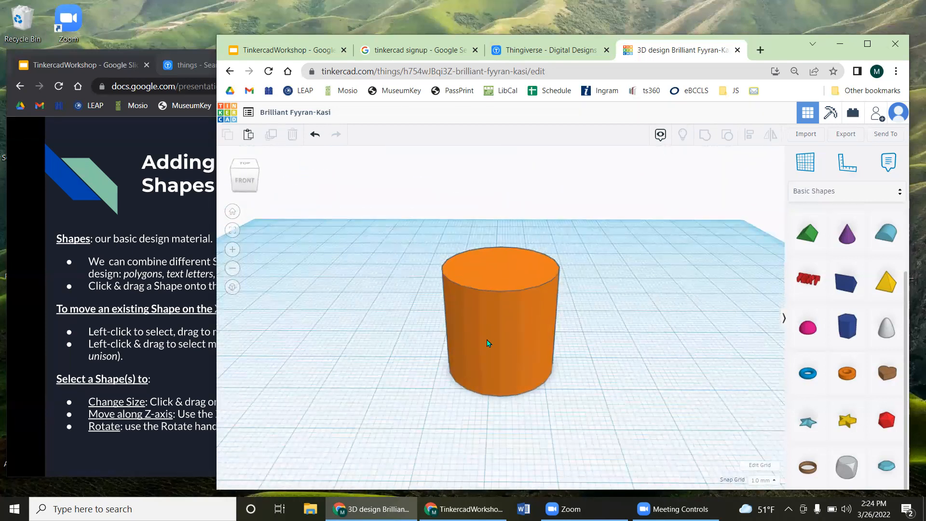
{"action": "left_click", "coordinate": [513, 303]}
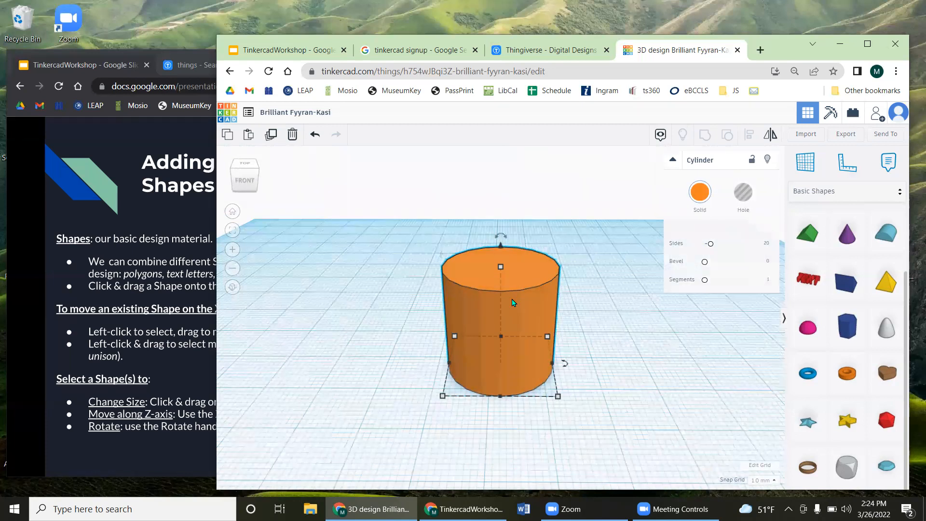
{"action": "left_click_drag", "start_coordinate": [526, 298], "coordinate": [537, 325]}
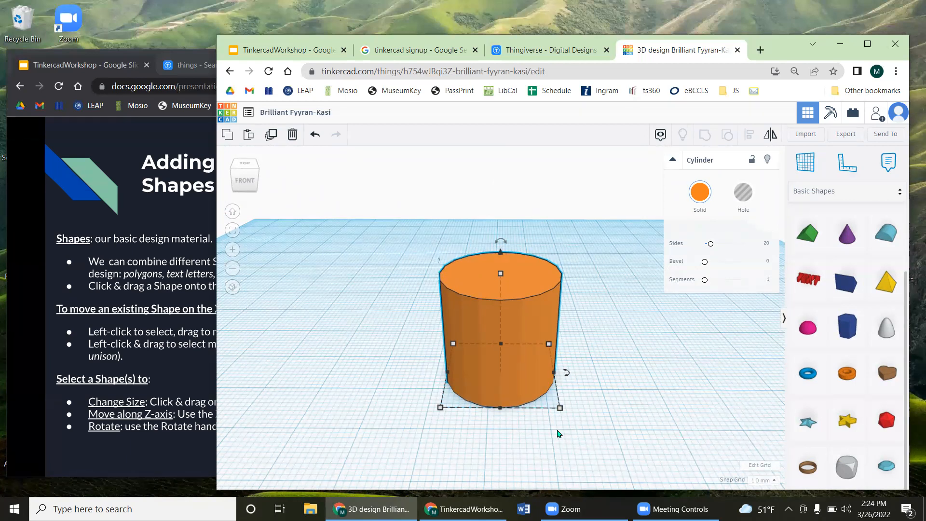
Step: Try widening the cylinder's base, stretching its height to 24 mm, and raising it above the workplane
{"action": "mouse_move", "coordinate": [561, 408]}
{"action": "left_mouse_down"}
{"action": "mouse_move", "coordinate": [578, 333]}
{"action": "mouse_move", "coordinate": [478, 338]}
{"action": "mouse_move", "coordinate": [496, 456]}
{"action": "mouse_move", "coordinate": [605, 480]}
{"action": "mouse_move", "coordinate": [553, 396]}
{"action": "left_mouse_up"}
{"action": "left_click_drag", "start_coordinate": [531, 280], "coordinate": [553, 356]}
{"action": "key", "text": "ctrl+z"}
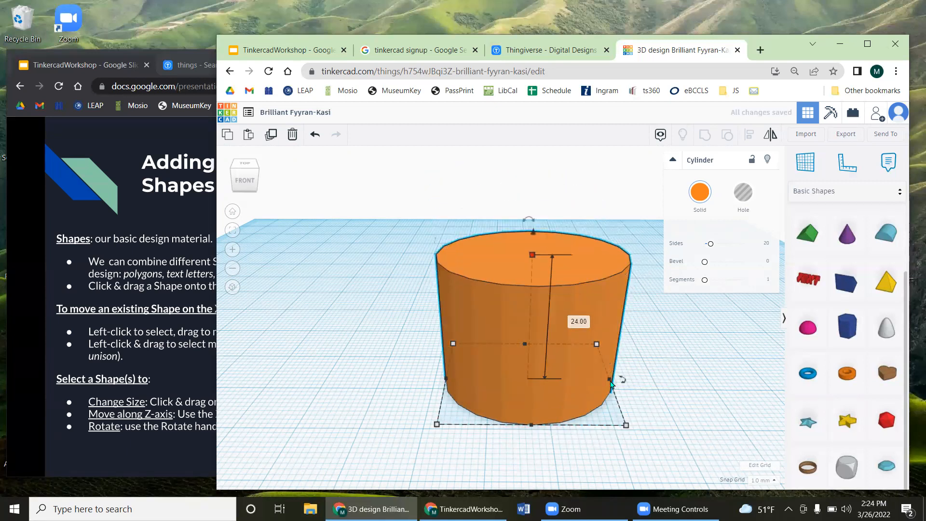
{"action": "left_click_drag", "start_coordinate": [532, 234], "coordinate": [537, 162]}
{"action": "right_click_drag", "start_coordinate": [356, 326], "coordinate": [331, 363]}
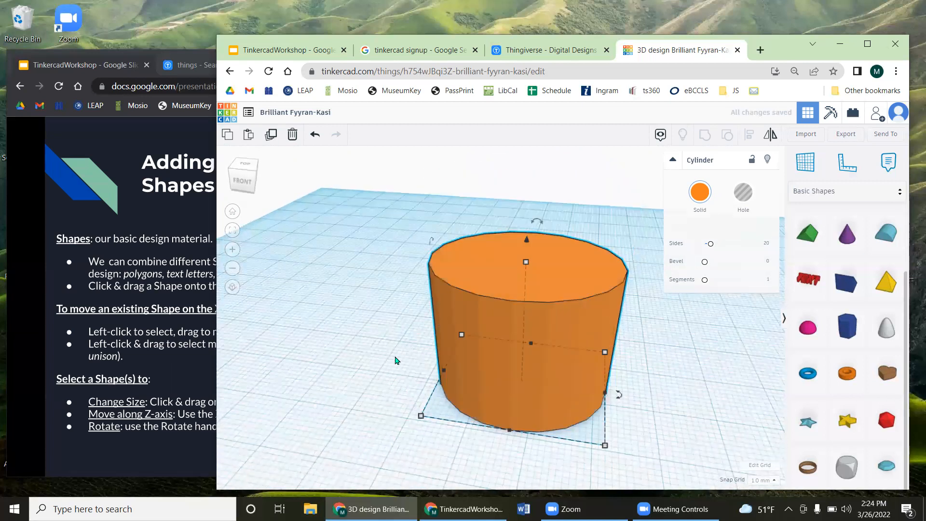
Step: Try rotating the cylinder about its different axes so that it lies on its side, and deselect it
{"action": "left_click_drag", "start_coordinate": [610, 397], "coordinate": [637, 400]}
{"action": "left_click_drag", "start_coordinate": [431, 243], "coordinate": [544, 197]}
{"action": "left_click_drag", "start_coordinate": [527, 194], "coordinate": [359, 221]}
{"action": "left_click", "coordinate": [317, 360]}
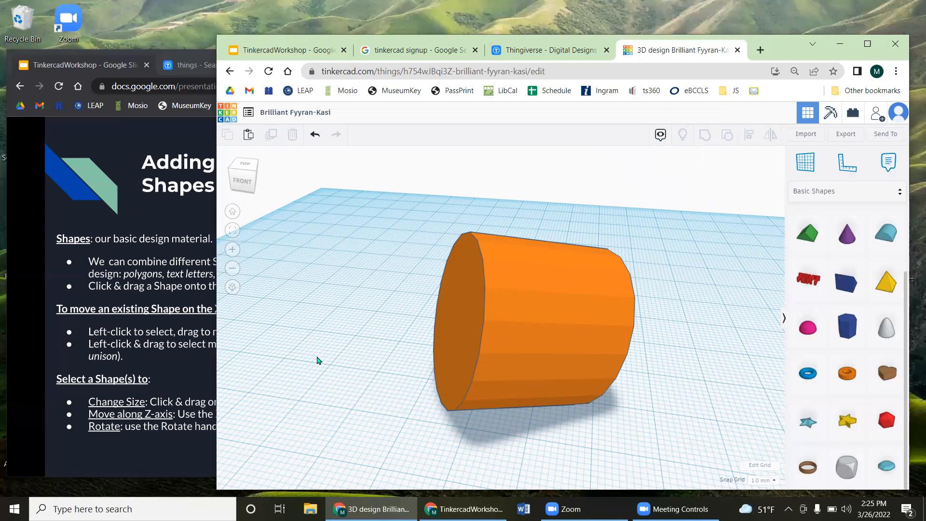
Step: Undo the trial rotations and size changes of the cylinder
{"action": "key", "text": "ctrl+z"}
{"action": "key", "text": "ctrl+z"}
{"action": "key", "text": "ctrl+y"}
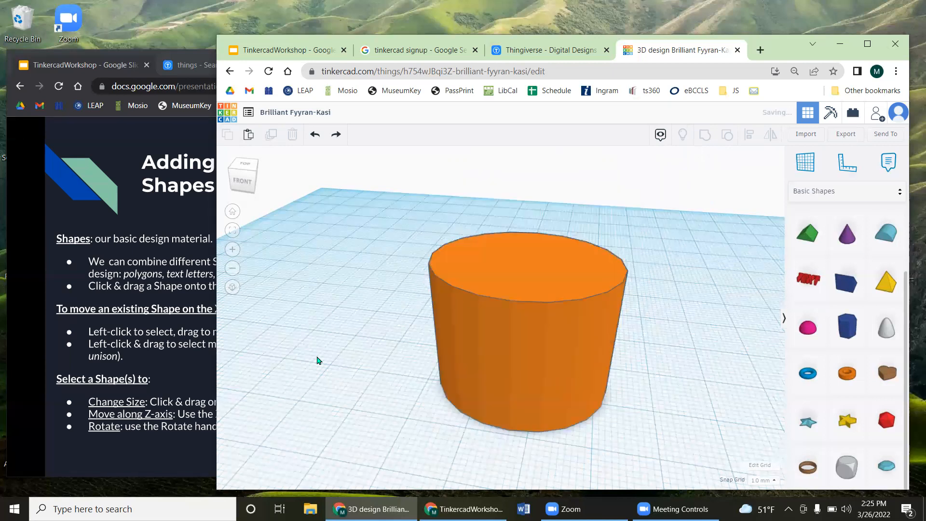
{"action": "left_click", "coordinate": [315, 135]}
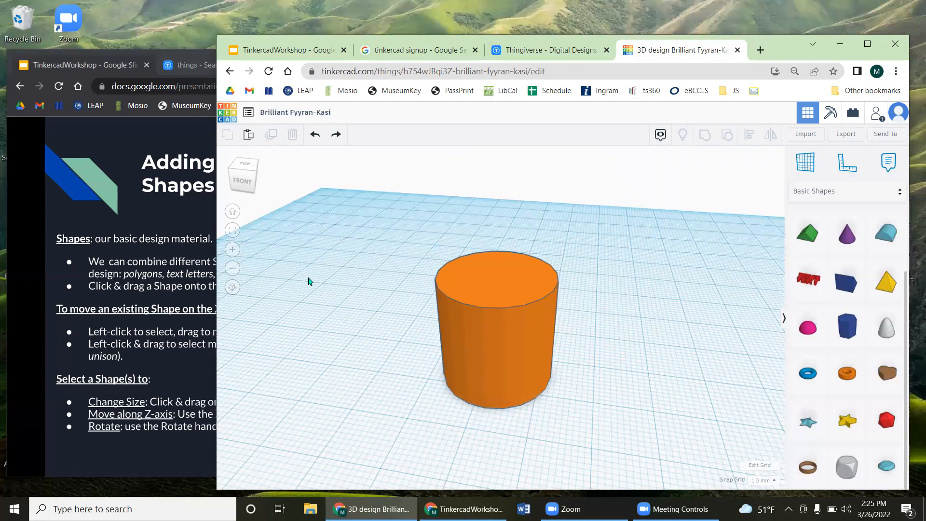
Step: Select the cylinder and reduce its height to 15 mm
{"action": "right_click_drag", "start_coordinate": [352, 351], "coordinate": [386, 353]}
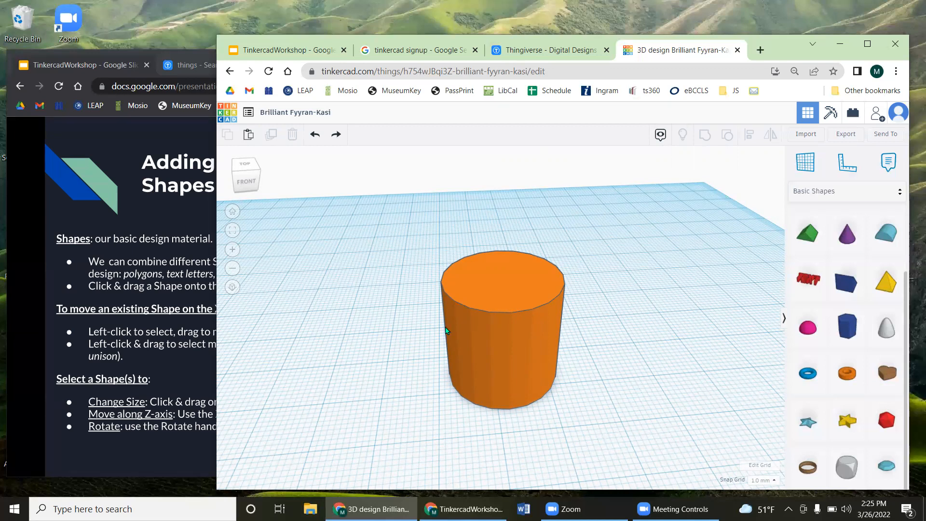
{"action": "left_click", "coordinate": [501, 352]}
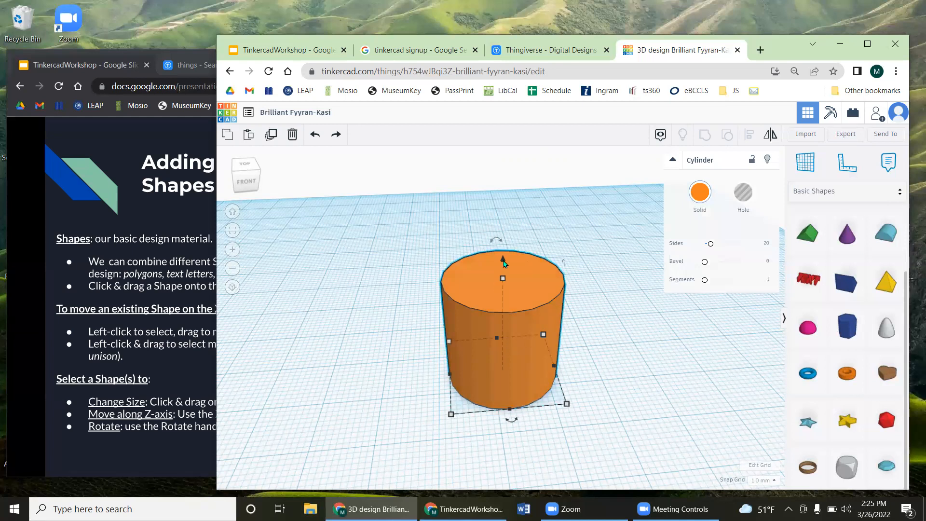
{"action": "mouse_move", "coordinate": [503, 279]}
{"action": "left_click_drag", "start_coordinate": [503, 280], "coordinate": [503, 302]}
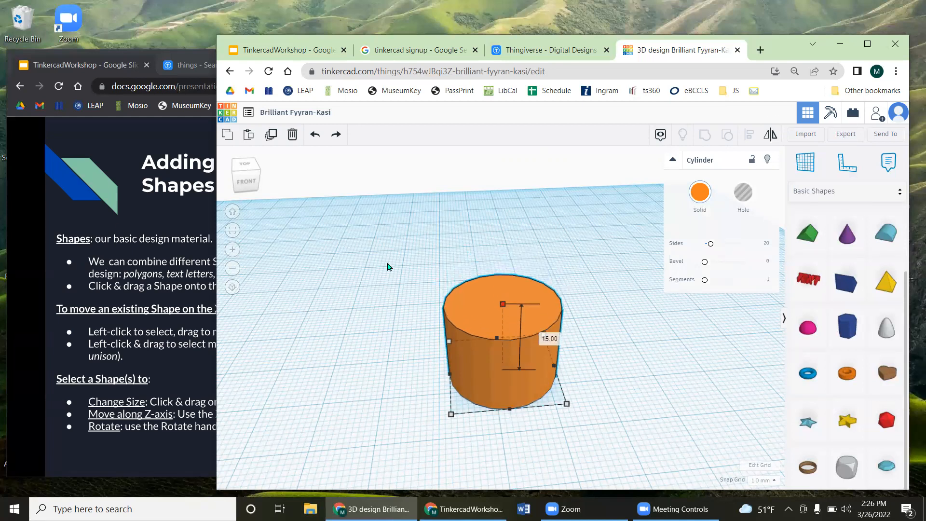
Step: Switch to the slides, go back to the One-Hand Page Holder slide, and return to the Tinkercad design
{"action": "left_click", "coordinate": [104, 238]}
{"action": "key", "text": "Left"}
{"action": "key", "text": "Left"}
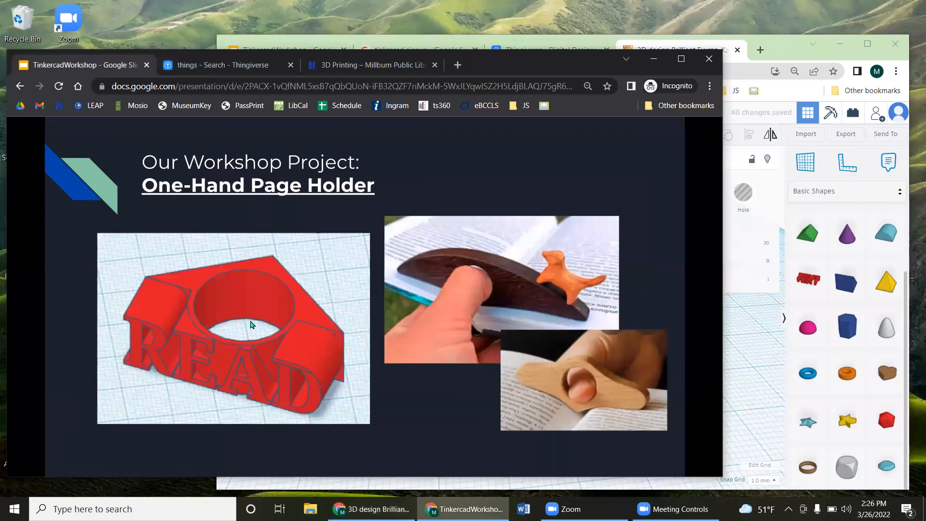
{"action": "left_click", "coordinate": [749, 336]}
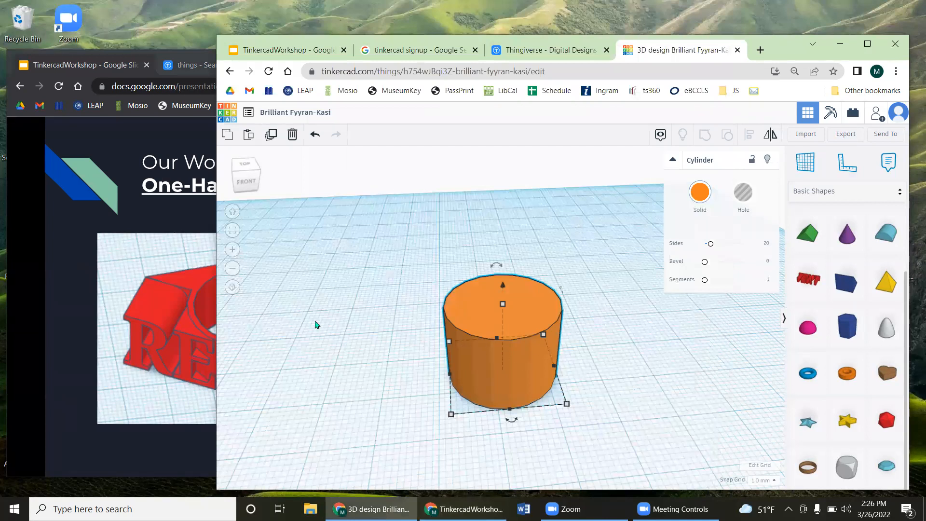
{"action": "right_click", "coordinate": [248, 345]}
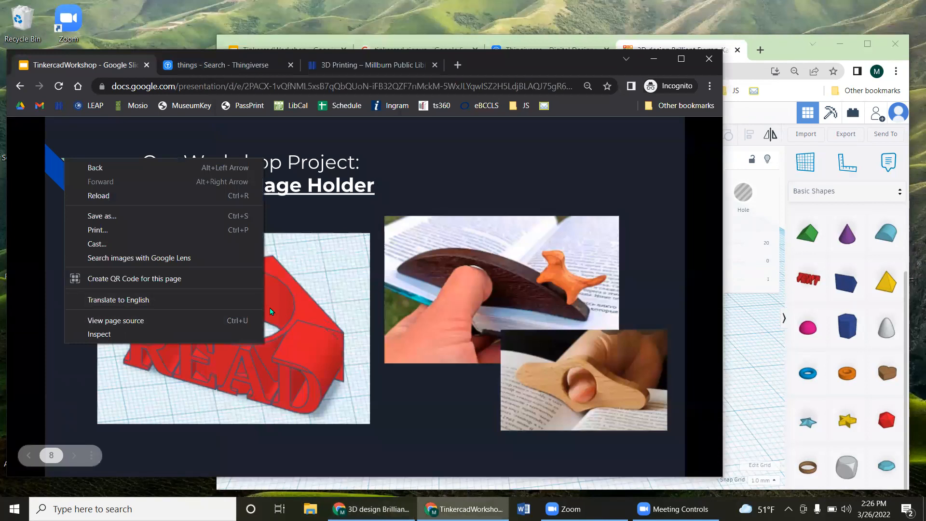
{"action": "left_click", "coordinate": [318, 281]}
{"action": "key", "text": "Left"}
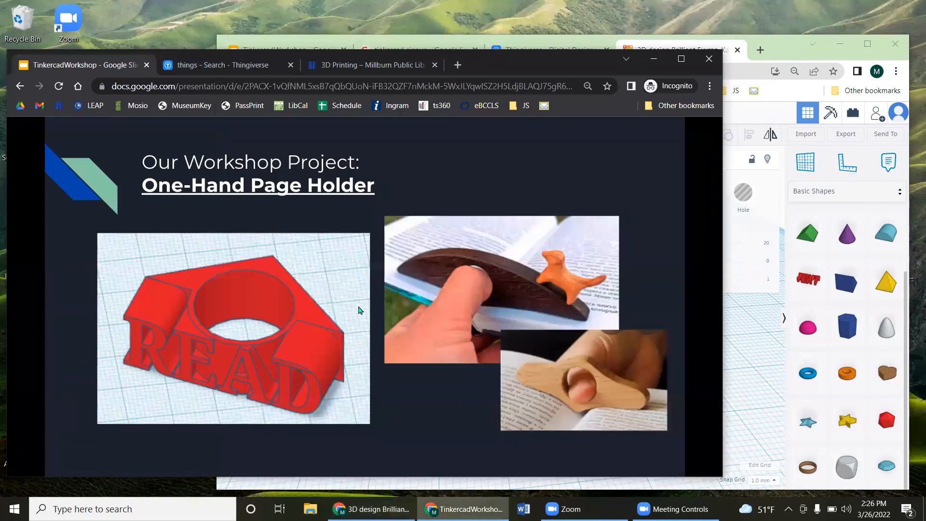
{"action": "left_click", "coordinate": [751, 322]}
Step: Reduce the cylinder's height to 12 mm, deselect it, and check the flatter shape from several angles
{"action": "right_click_drag", "start_coordinate": [593, 308], "coordinate": [497, 302]}
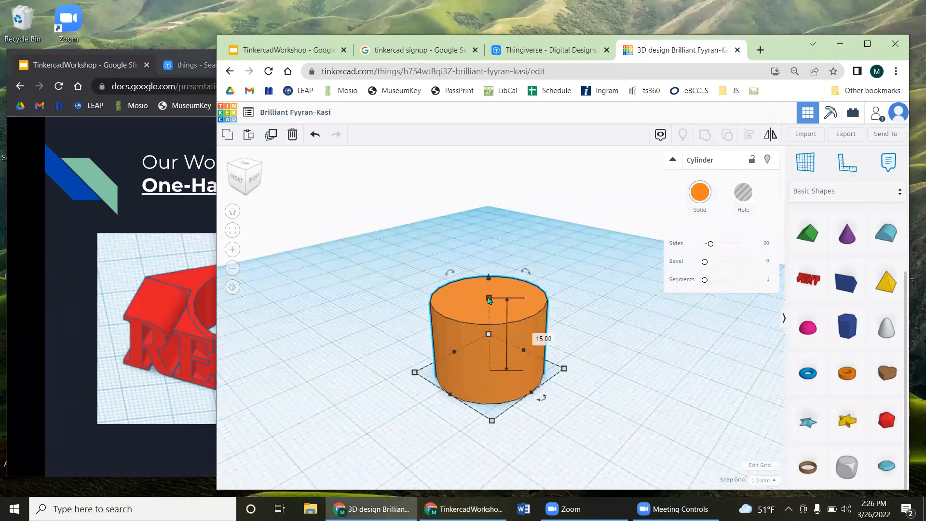
{"action": "mouse_move", "coordinate": [489, 299]}
{"action": "left_mouse_down"}
{"action": "mouse_move", "coordinate": [497, 354]}
{"action": "mouse_move", "coordinate": [499, 296]}
{"action": "mouse_move", "coordinate": [494, 316]}
{"action": "left_mouse_up"}
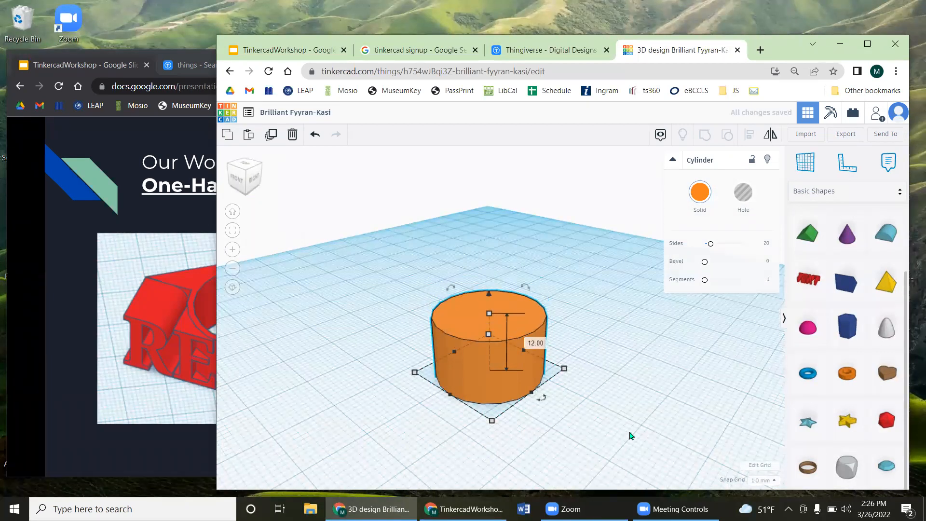
{"action": "left_click", "coordinate": [624, 428]}
{"action": "right_click_drag", "start_coordinate": [656, 426], "coordinate": [509, 321]}
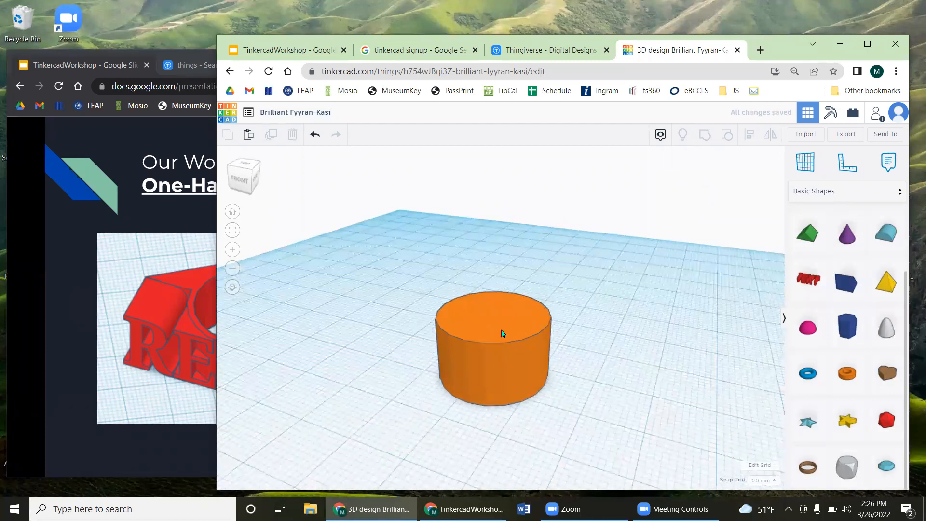
{"action": "right_click_drag", "start_coordinate": [684, 405], "coordinate": [546, 358]}
Step: Try resizing the cylinder's base from its front corner, and undo the change
{"action": "left_click", "coordinate": [478, 329]}
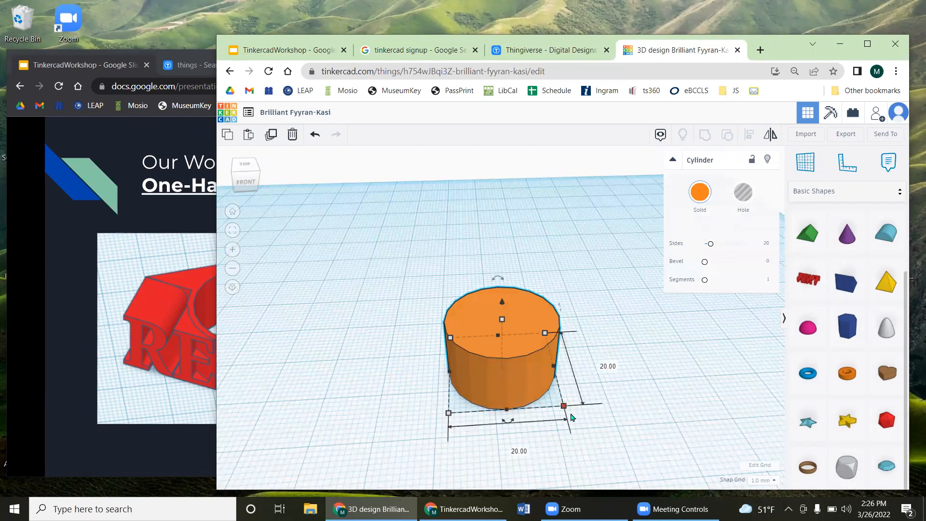
{"action": "left_click_drag", "start_coordinate": [563, 406], "coordinate": [579, 435]}
{"action": "key", "text": "ctrl+z"}
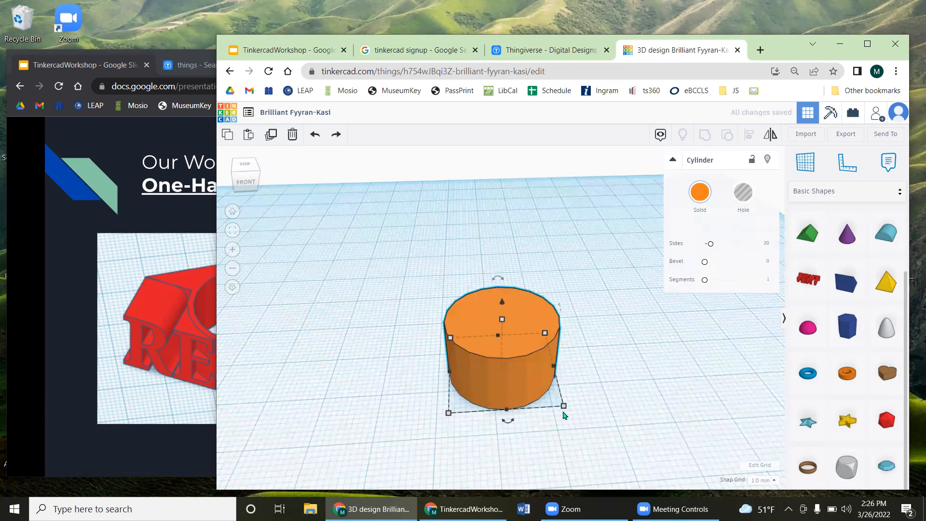
Step: Stretch the cylinder's base to 35 mm along one side only, and extend its depth toward the front
{"action": "right_click_drag", "start_coordinate": [646, 411], "coordinate": [578, 411]}
{"action": "mouse_move", "coordinate": [545, 385]}
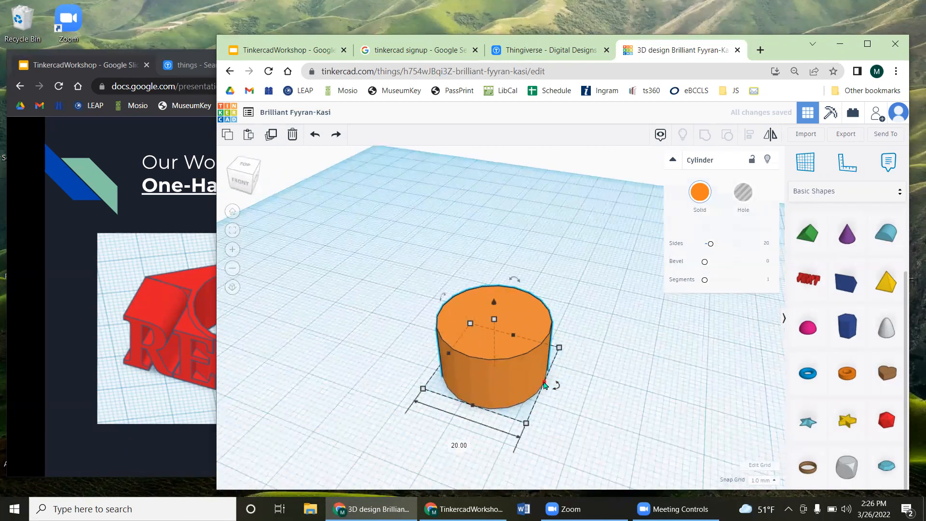
{"action": "left_click_drag", "start_coordinate": [545, 385], "coordinate": [617, 400]}
{"action": "right_click_drag", "start_coordinate": [652, 420], "coordinate": [662, 396]}
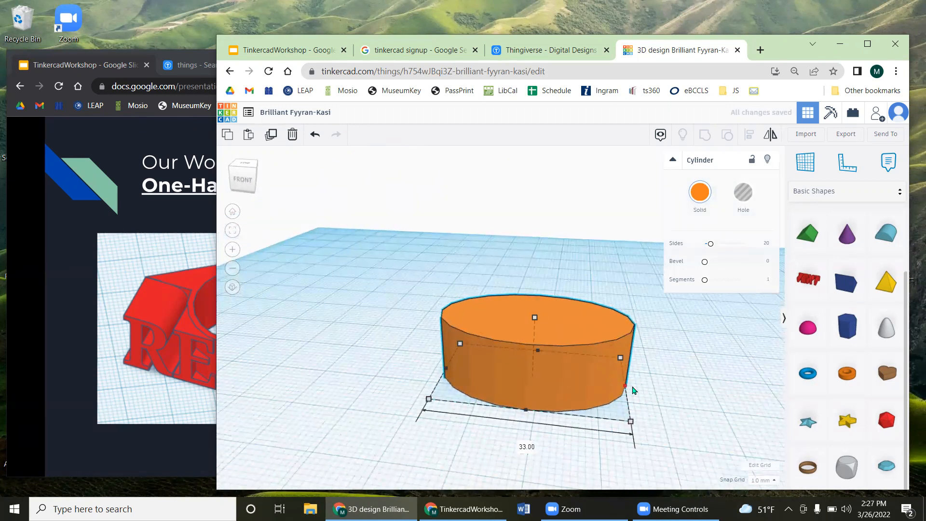
{"action": "left_click_drag", "start_coordinate": [625, 386], "coordinate": [633, 390]}
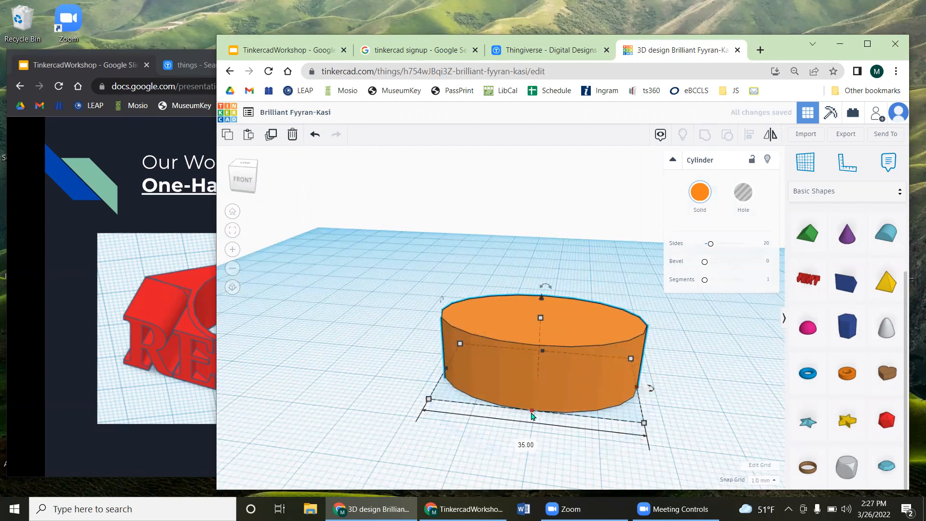
{"action": "left_click_drag", "start_coordinate": [530, 419], "coordinate": [520, 481]}
{"action": "scroll", "coordinate": [557, 413], "scroll_direction": "down", "scroll_amount": 6}
{"action": "right_click_drag", "start_coordinate": [614, 381], "coordinate": [492, 322]}
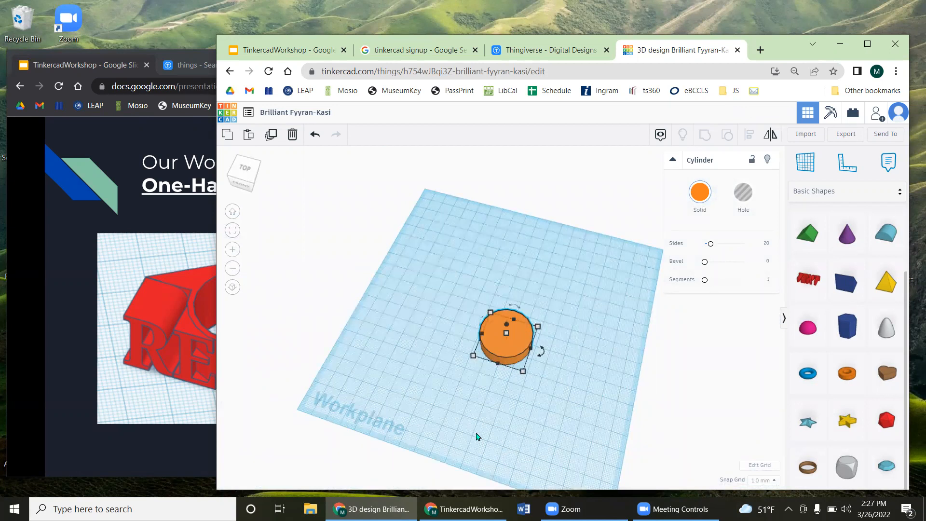
Step: Undo the one-sided stretches of the cylinder's width and depth, and deselect it
{"action": "key", "text": "ctrl+z"}
{"action": "key", "text": "ctrl+z"}
{"action": "left_click", "coordinate": [496, 405]}
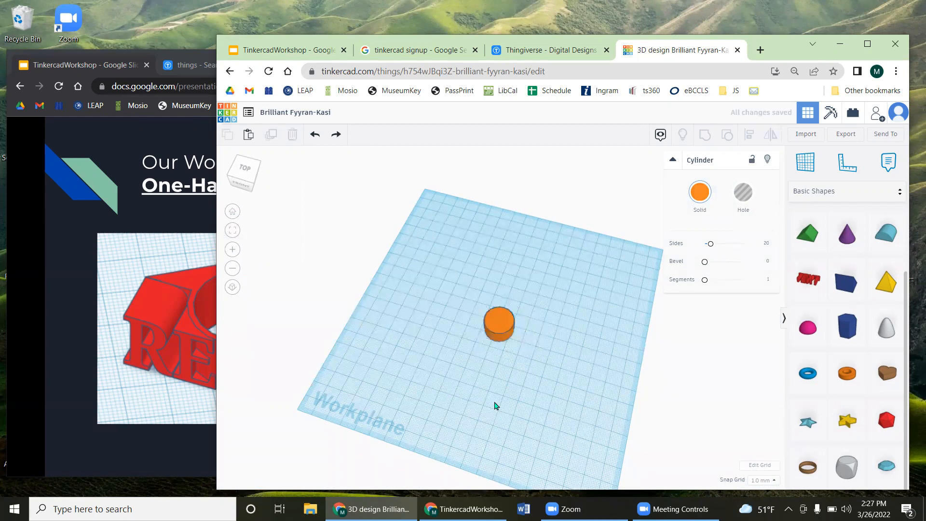
Step: Select the cylinder up close, try enlarging it from its front corner, and undo the enlargement
{"action": "scroll", "coordinate": [496, 401], "scroll_direction": "up", "scroll_amount": 5}
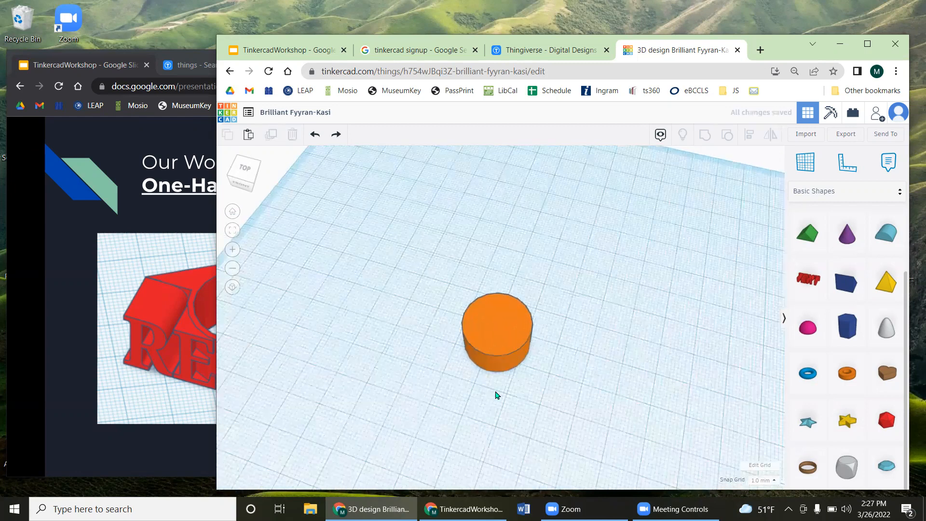
{"action": "scroll", "coordinate": [496, 394], "scroll_direction": "up", "scroll_amount": 3}
{"action": "right_click_drag", "start_coordinate": [496, 393], "coordinate": [680, 384]}
{"action": "middle_click_drag", "start_coordinate": [679, 382], "coordinate": [592, 335]}
{"action": "right_click_drag", "start_coordinate": [591, 335], "coordinate": [591, 355]}
{"action": "left_click", "coordinate": [448, 292]}
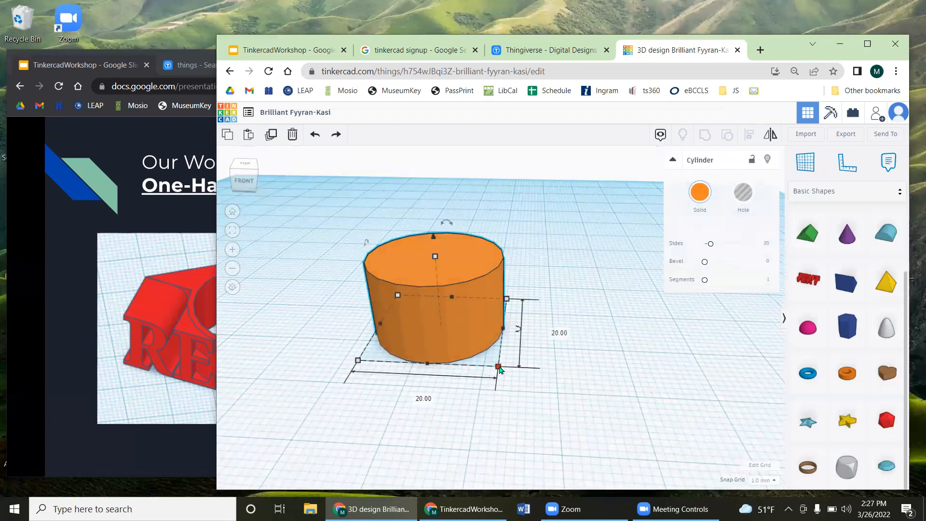
{"action": "left_click_drag", "start_coordinate": [499, 367], "coordinate": [548, 394]}
{"action": "key", "text": "ctrl+z"}
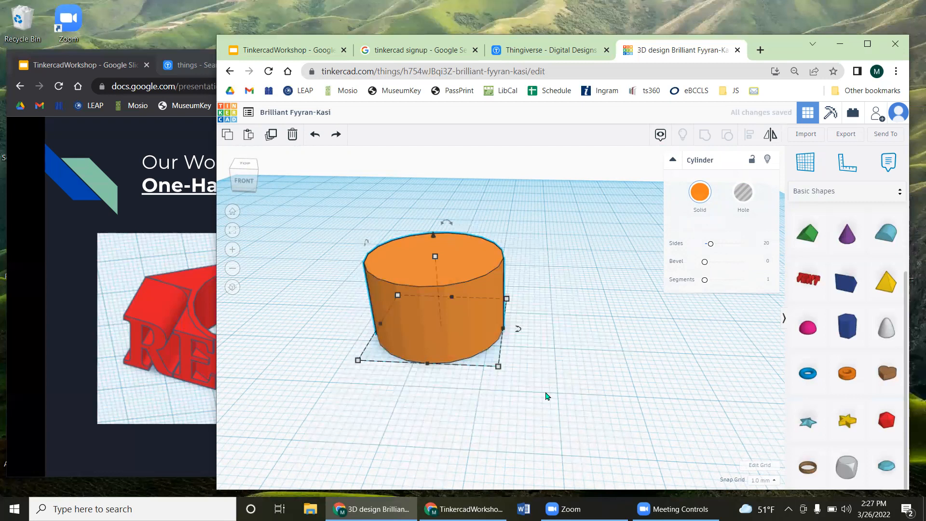
Step: Scale the cylinder proportionally to a 26 by 26 mm base, and shrink it to 20 by 20 mm and below
{"action": "left_click_drag", "start_coordinate": [502, 372], "coordinate": [543, 400]}
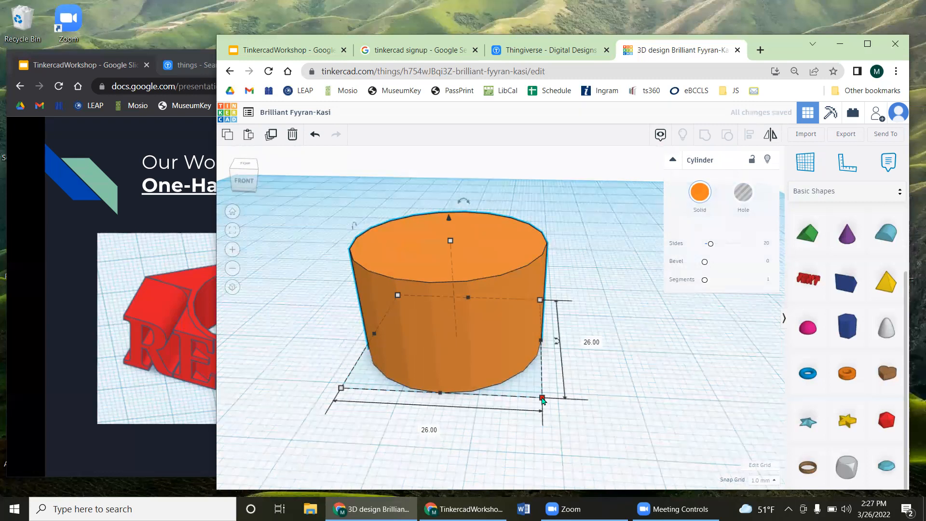
{"action": "left_click_drag", "start_coordinate": [543, 399], "coordinate": [489, 352]}
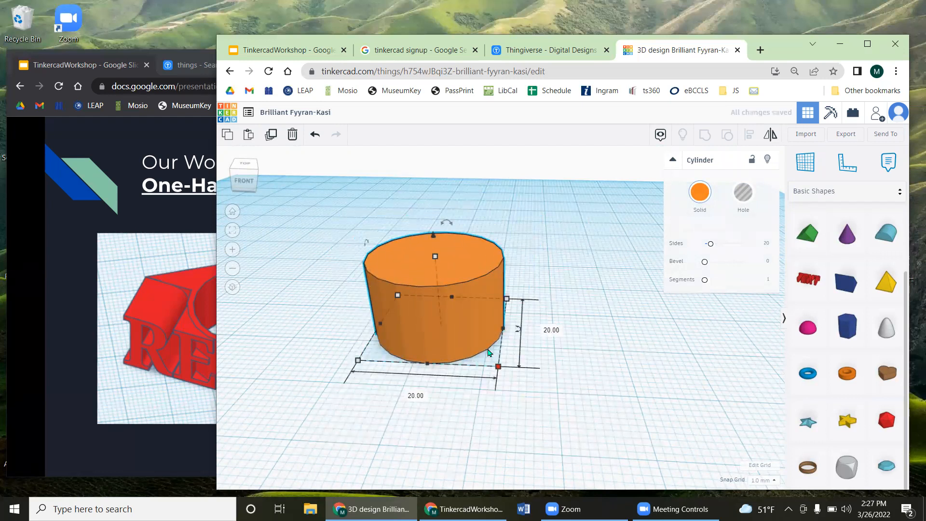
{"action": "left_click_drag", "start_coordinate": [498, 370], "coordinate": [474, 337]}
{"action": "right_click_drag", "start_coordinate": [519, 361], "coordinate": [598, 395]}
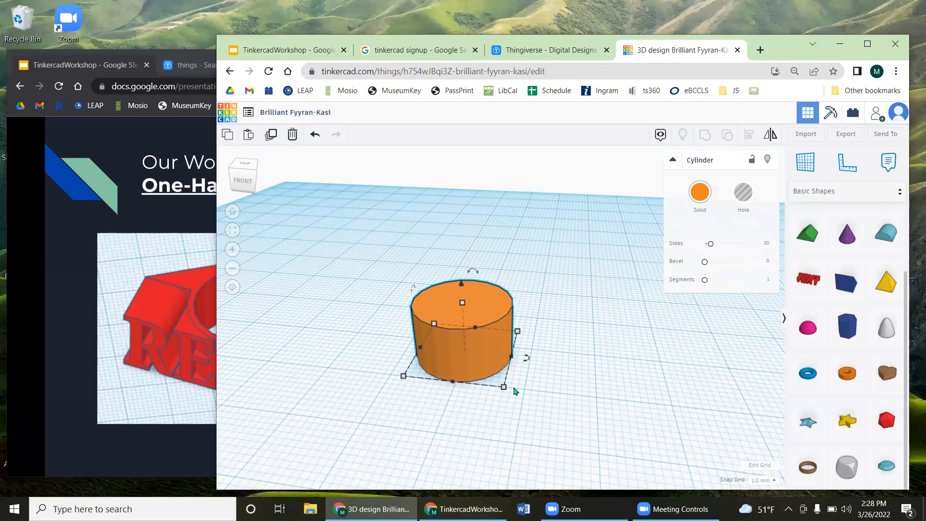
Step: Shrink the cylinder proportionally from its front corner, and enlarge it evenly in all directions in two stages
{"action": "left_click_drag", "start_coordinate": [504, 388], "coordinate": [487, 372]}
{"action": "left_click_drag", "start_coordinate": [444, 349], "coordinate": [543, 424]}
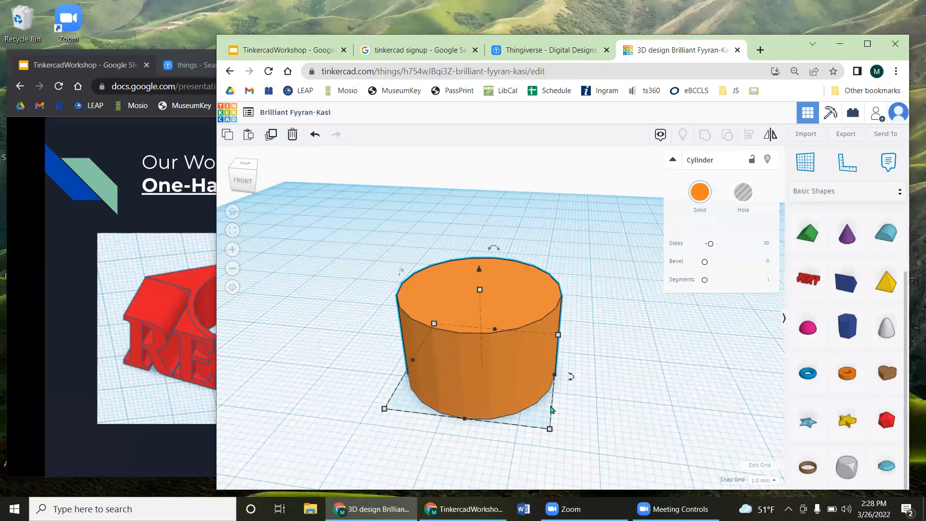
{"action": "left_click_drag", "start_coordinate": [549, 428], "coordinate": [573, 450]}
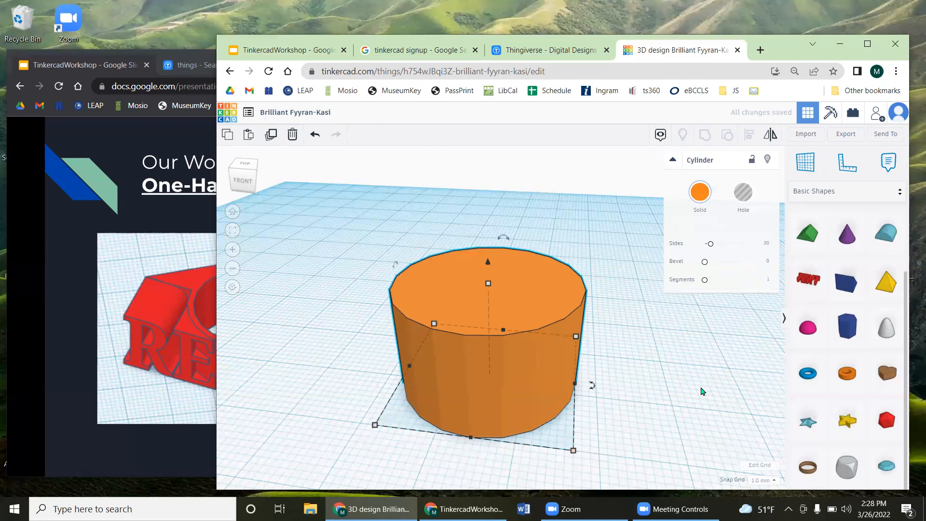
Step: Undo the last enlargement, enlarge the cylinder evenly from its front corner, and try stretching its base to 29 mm deep from the other front corner
{"action": "key", "text": "ctrl+z"}
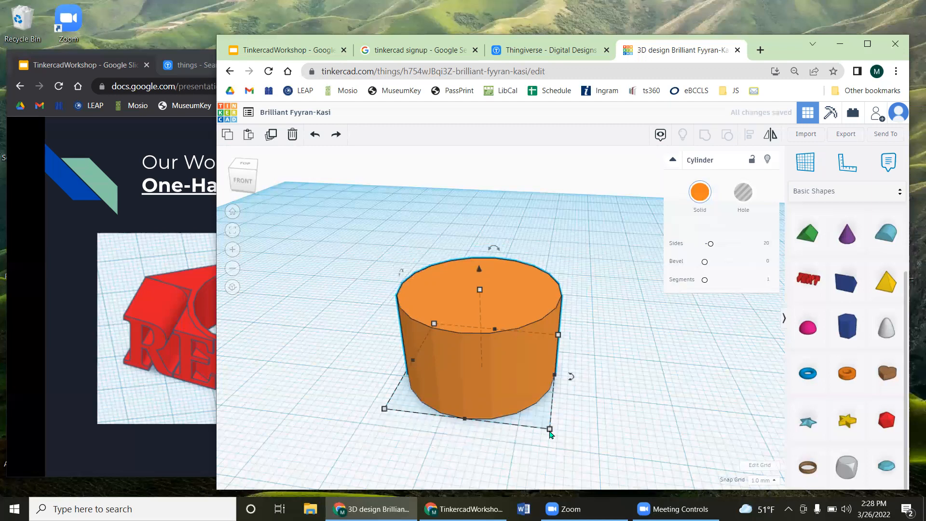
{"action": "mouse_move", "coordinate": [552, 433]}
{"action": "left_mouse_down"}
{"action": "mouse_move", "coordinate": [565, 444]}
{"action": "mouse_move", "coordinate": [500, 390]}
{"action": "mouse_move", "coordinate": [579, 459]}
{"action": "mouse_move", "coordinate": [497, 378]}
{"action": "mouse_move", "coordinate": [533, 421]}
{"action": "mouse_move", "coordinate": [566, 427]}
{"action": "left_mouse_up"}
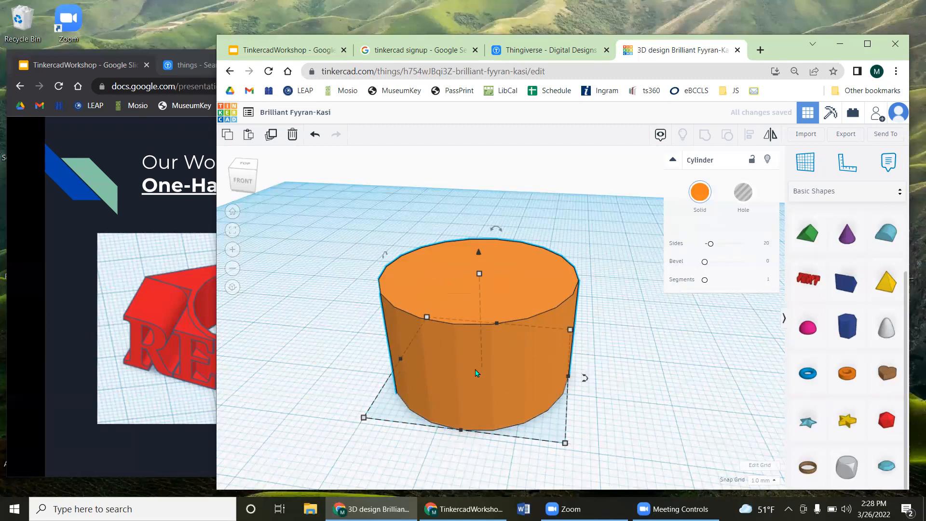
{"action": "left_click_drag", "start_coordinate": [364, 420], "coordinate": [341, 444]}
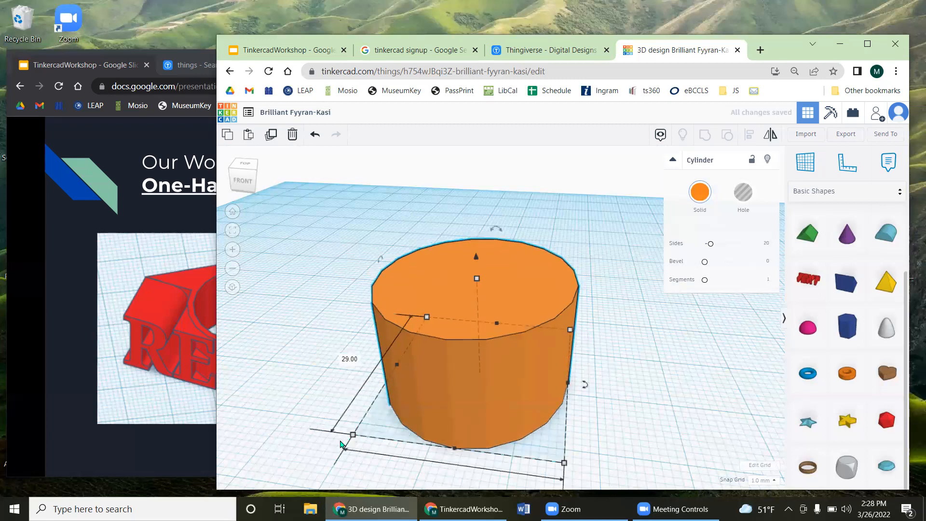
{"action": "key", "text": "ctrl+z"}
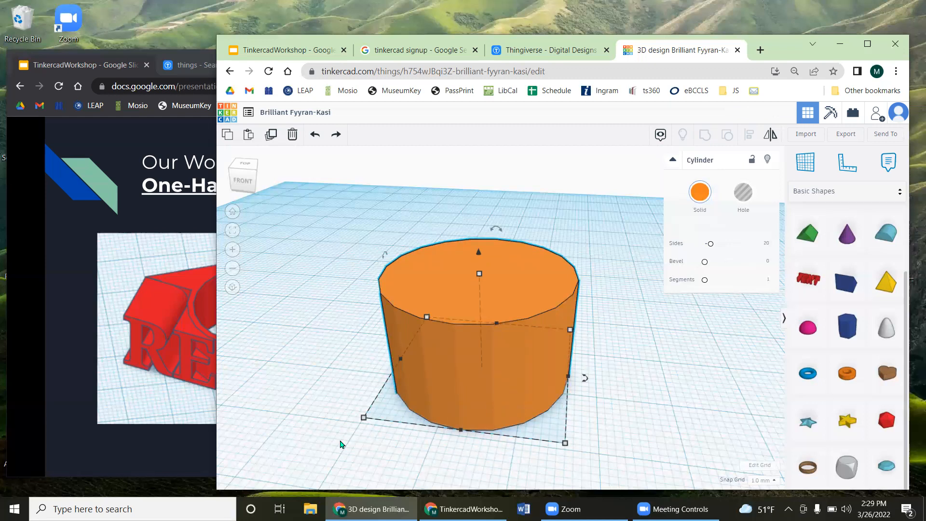
Step: Stretch the cylinder's base outward from its front corner
{"action": "right_click_drag", "start_coordinate": [676, 407], "coordinate": [648, 360]}
{"action": "mouse_move", "coordinate": [554, 352]}
{"action": "left_click_drag", "start_coordinate": [553, 353], "coordinate": [577, 392]}
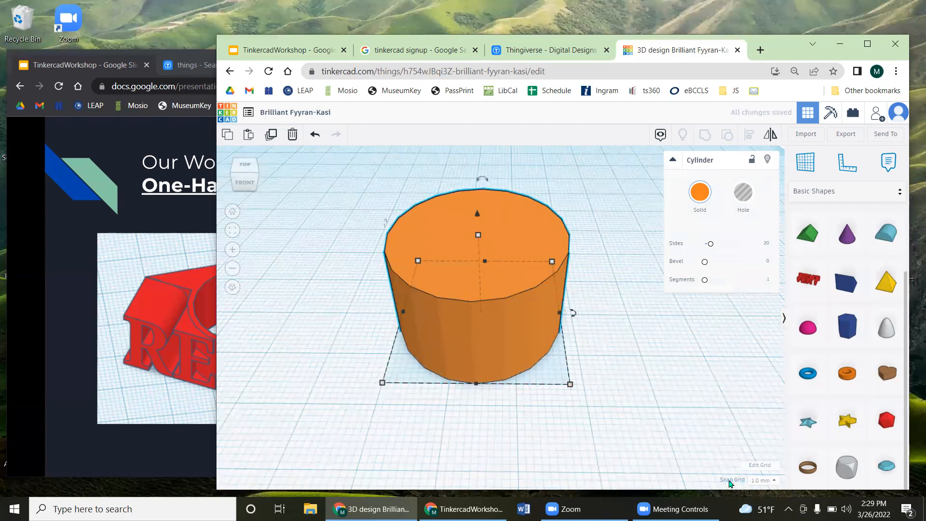
Step: Set the snap grid to 5.0 mm, try stretching the cylinder's base from its front corner, and undo the stretch
{"action": "left_click", "coordinate": [762, 480]}
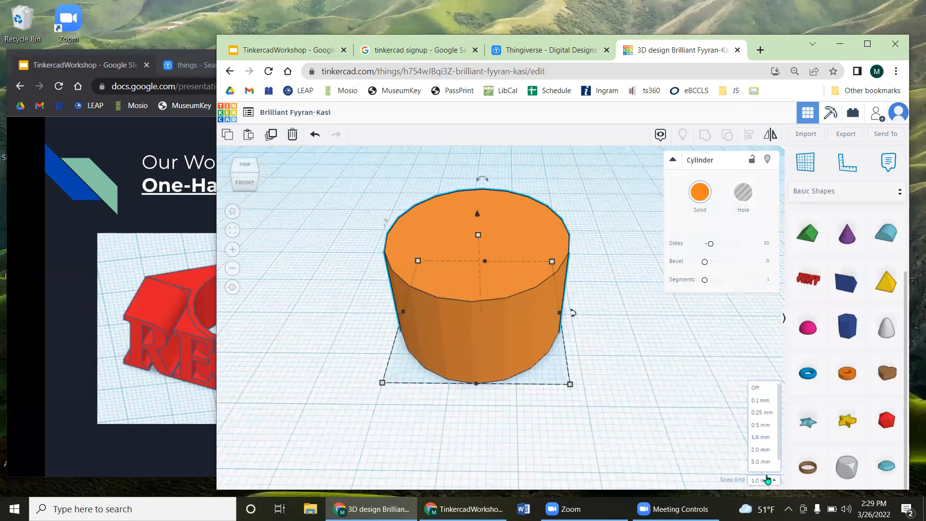
{"action": "scroll", "coordinate": [764, 430], "scroll_direction": "down", "scroll_amount": 1}
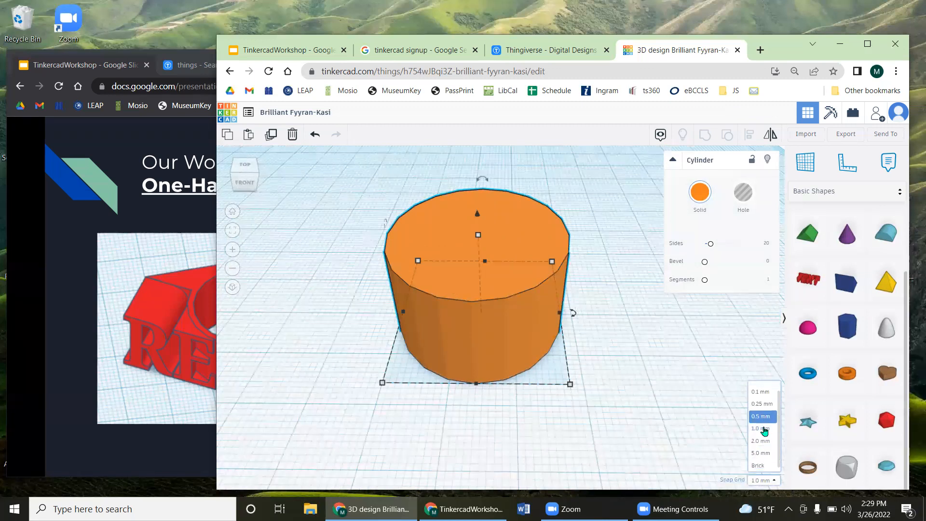
{"action": "left_click", "coordinate": [766, 452]}
{"action": "mouse_move", "coordinate": [570, 384]}
{"action": "left_mouse_down"}
{"action": "mouse_move", "coordinate": [586, 461]}
{"action": "mouse_move", "coordinate": [581, 398]}
{"action": "left_mouse_up"}
{"action": "key", "text": "ctrl+z"}
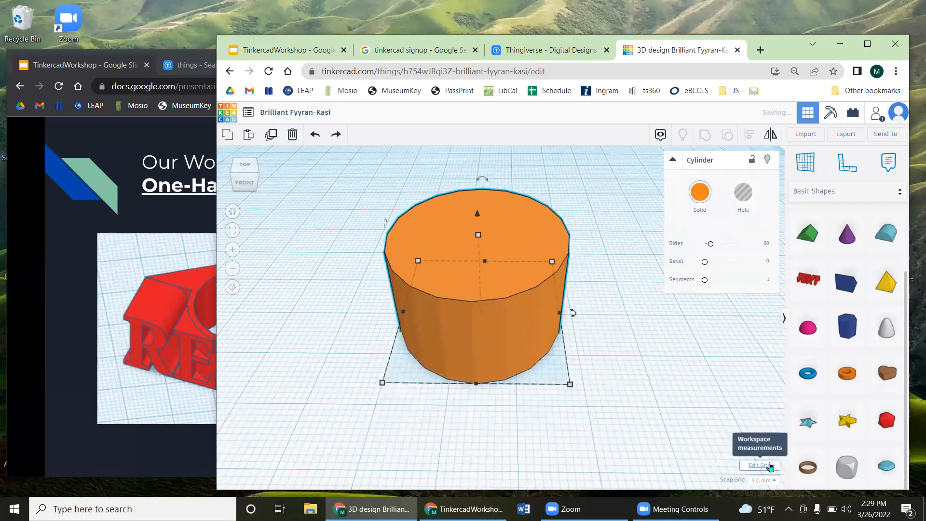
Step: Set the snap grid to 0.1 mm, stretch the cylinder's base to 28.8 by 35.8 mm, and try a further stretch to 30 by 39.7 mm
{"action": "left_click", "coordinate": [763, 480]}
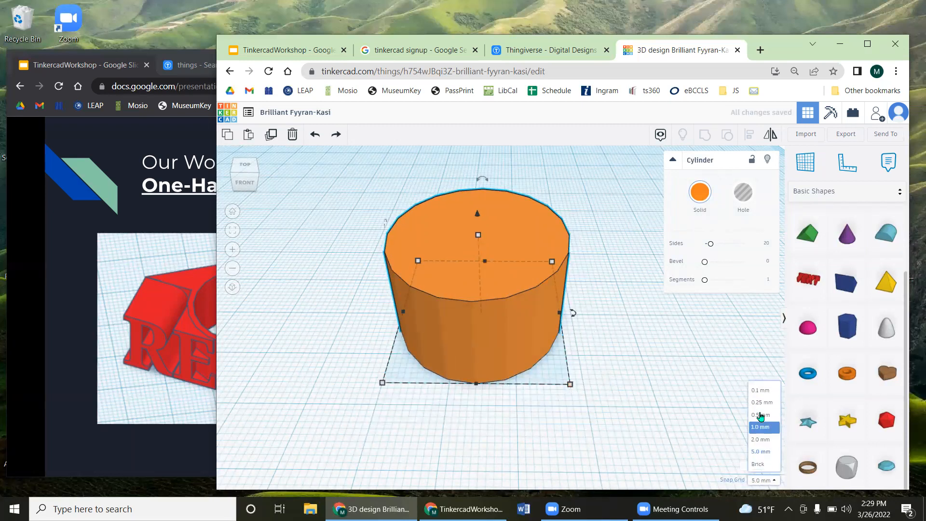
{"action": "left_click", "coordinate": [760, 390]}
{"action": "mouse_move", "coordinate": [570, 391]}
{"action": "left_mouse_down"}
{"action": "mouse_move", "coordinate": [586, 382]}
{"action": "mouse_move", "coordinate": [579, 383]}
{"action": "mouse_move", "coordinate": [584, 400]}
{"action": "left_mouse_up"}
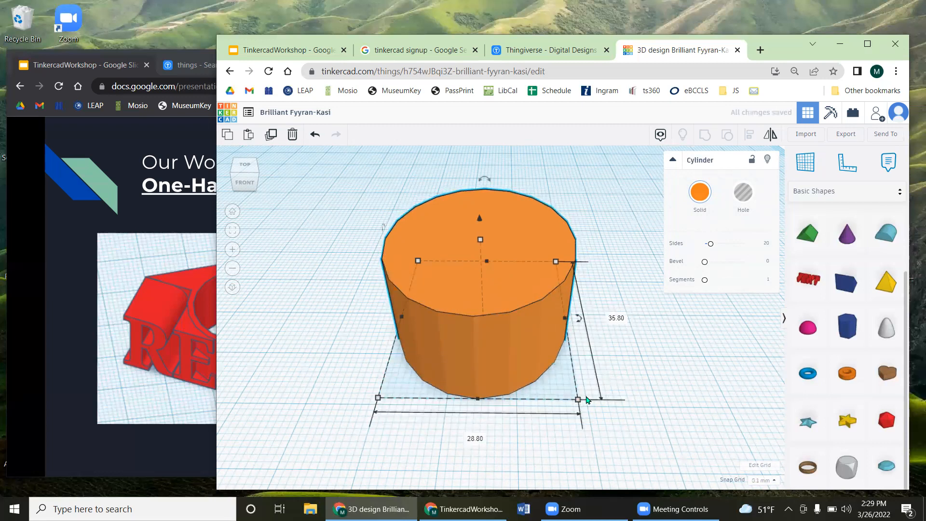
{"action": "left_click", "coordinate": [766, 480]}
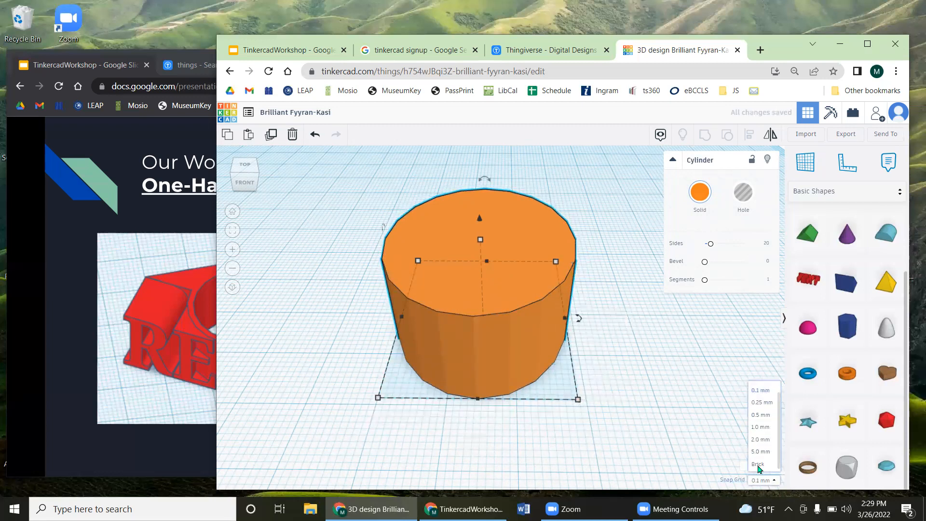
{"action": "left_click_drag", "start_coordinate": [579, 400], "coordinate": [590, 423]}
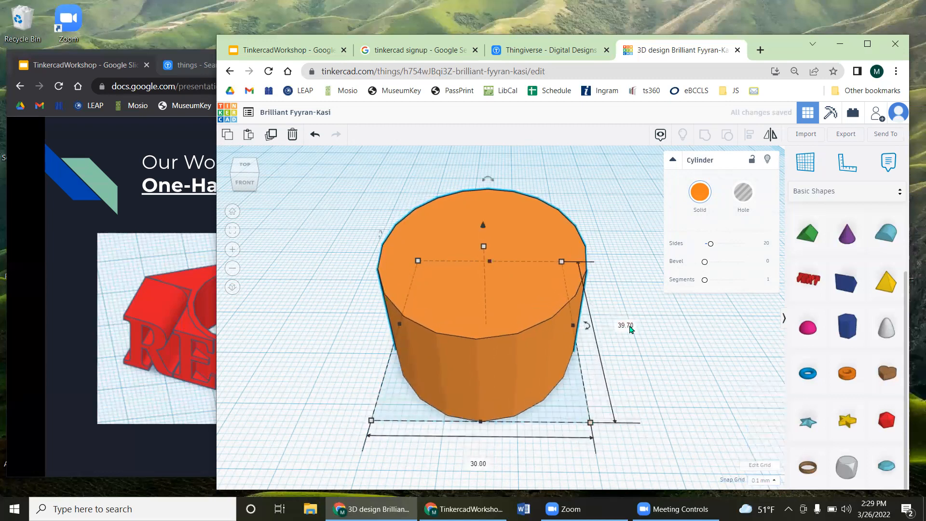
{"action": "key", "text": "ctrl+z"}
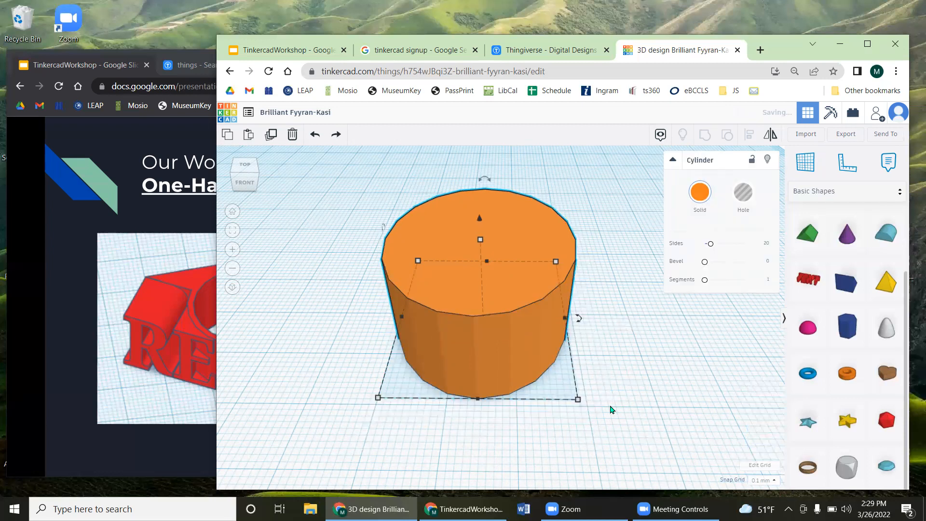
Step: Return the snap grid to 1.0 mm and deselect the cylinder
{"action": "right_click_drag", "start_coordinate": [670, 385], "coordinate": [637, 328]}
{"action": "left_click", "coordinate": [760, 481]}
{"action": "left_click", "coordinate": [764, 427]}
{"action": "left_click", "coordinate": [552, 409]}
{"action": "right_click_drag", "start_coordinate": [552, 409], "coordinate": [567, 418]}
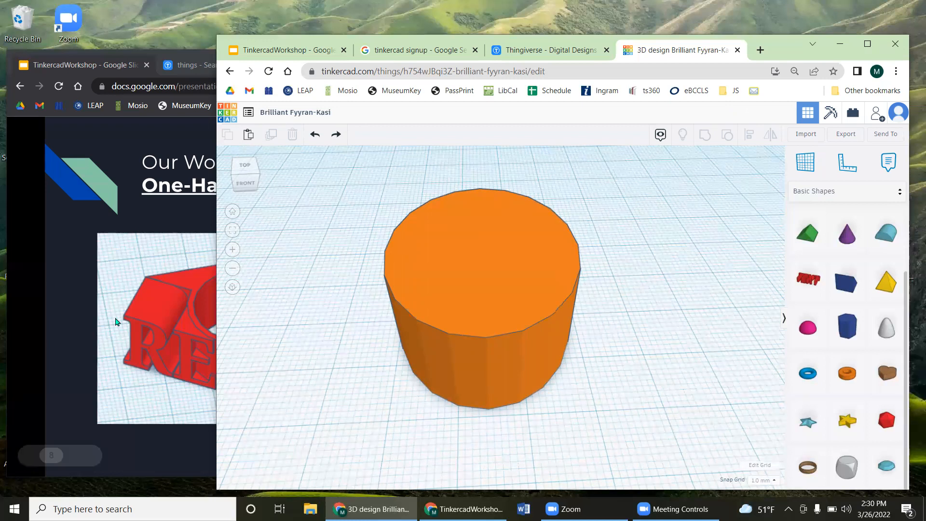
Step: Show the One-Hand Page Holder slide in the other browser window, and return to the Tinkercad design
{"action": "left_click", "coordinate": [77, 303]}
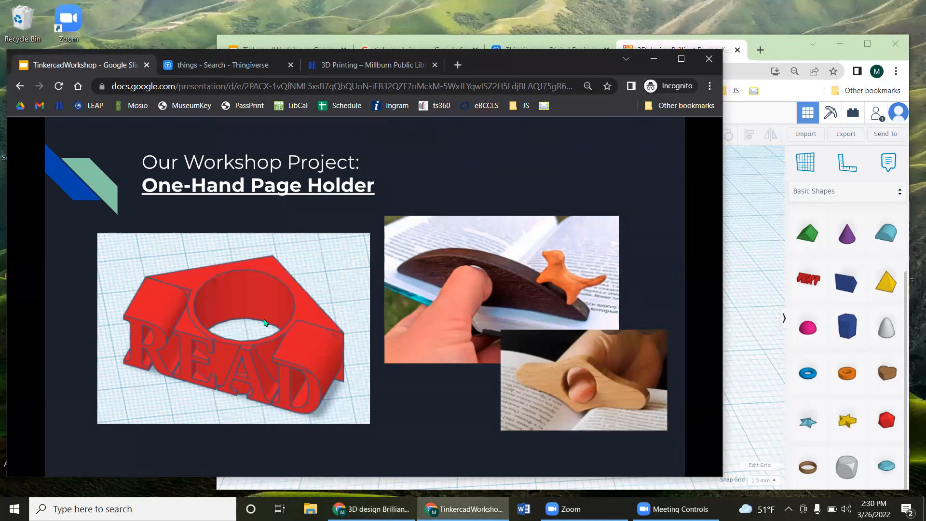
{"action": "left_click", "coordinate": [736, 263]}
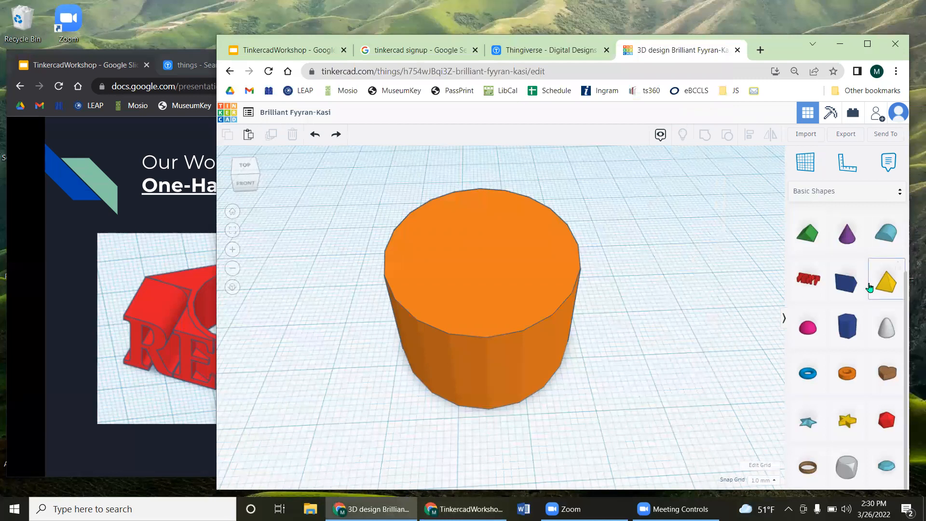
Step: Place a hole cylinder beside the large orange cylinder, overlap the two, and shift the hole about 6 mm back outward
{"action": "scroll", "coordinate": [864, 270], "scroll_direction": "up", "scroll_amount": 2}
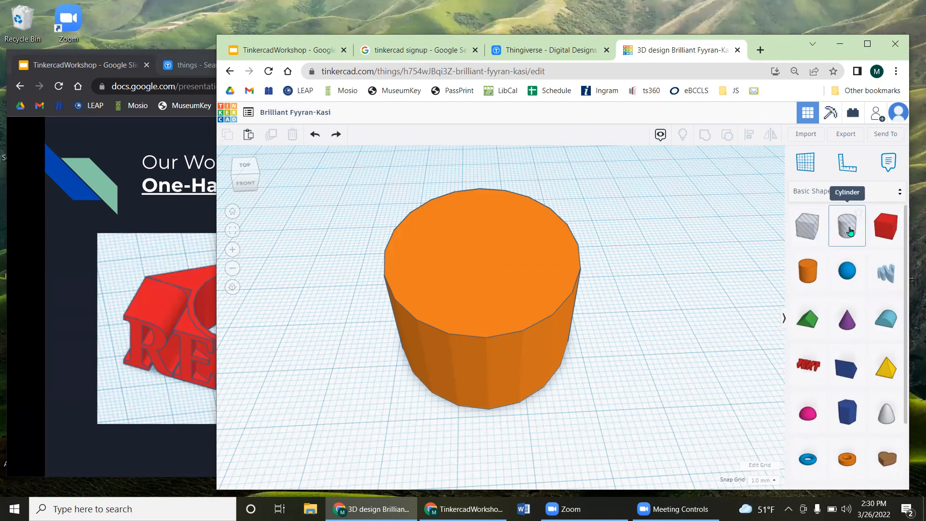
{"action": "left_click_drag", "start_coordinate": [850, 231], "coordinate": [642, 323]}
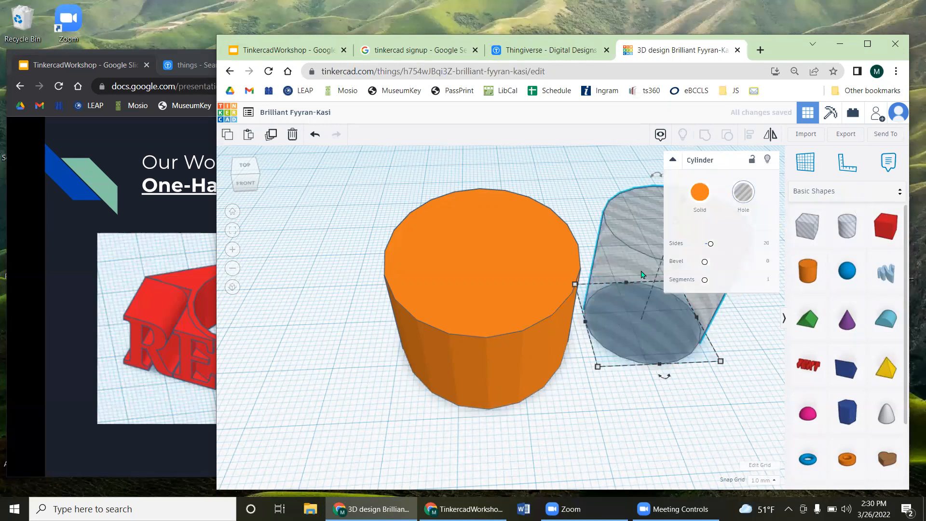
{"action": "left_click_drag", "start_coordinate": [636, 337], "coordinate": [565, 375]}
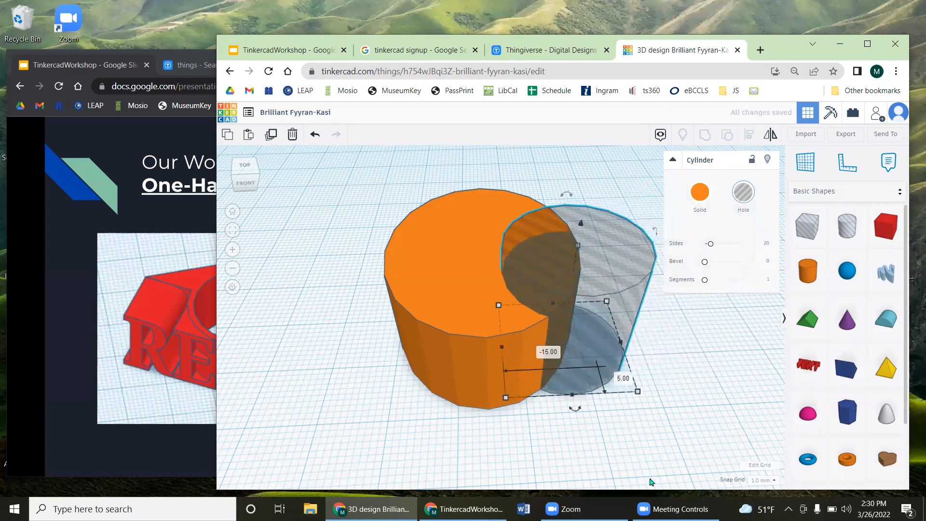
{"action": "left_click", "coordinate": [668, 442]}
{"action": "right_click_drag", "start_coordinate": [669, 393], "coordinate": [600, 397]}
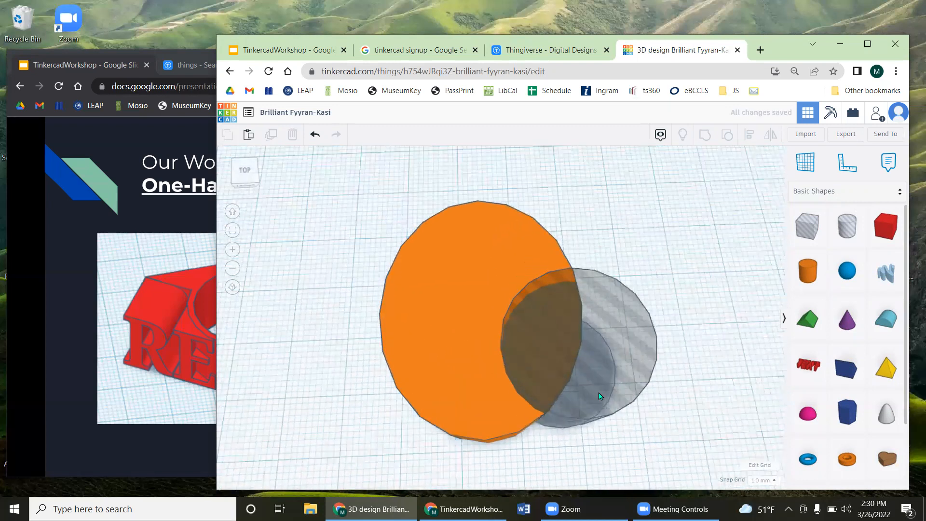
{"action": "left_click_drag", "start_coordinate": [585, 368], "coordinate": [617, 372]}
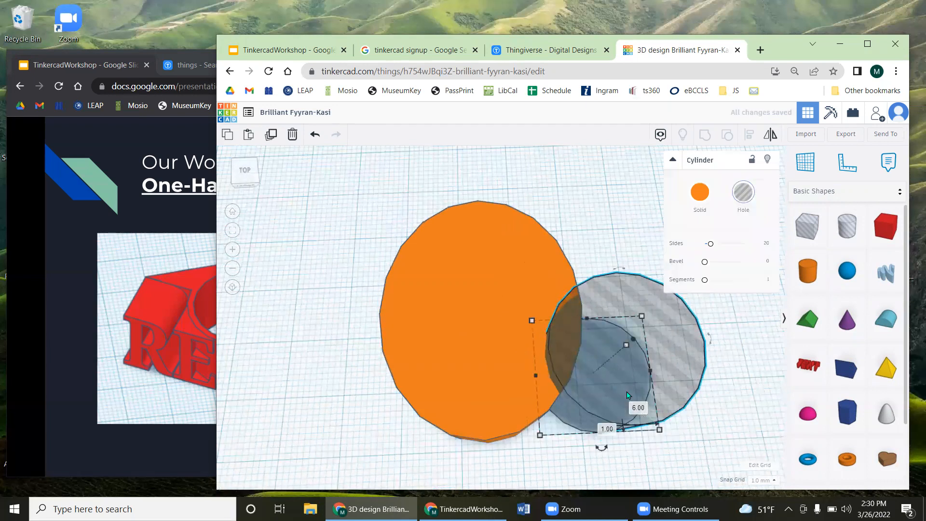
Step: Switch the smaller cylinder between solid and hole twice, ending as a hole, and move it about 8 mm further into the large cylinder
{"action": "left_click", "coordinate": [700, 193]}
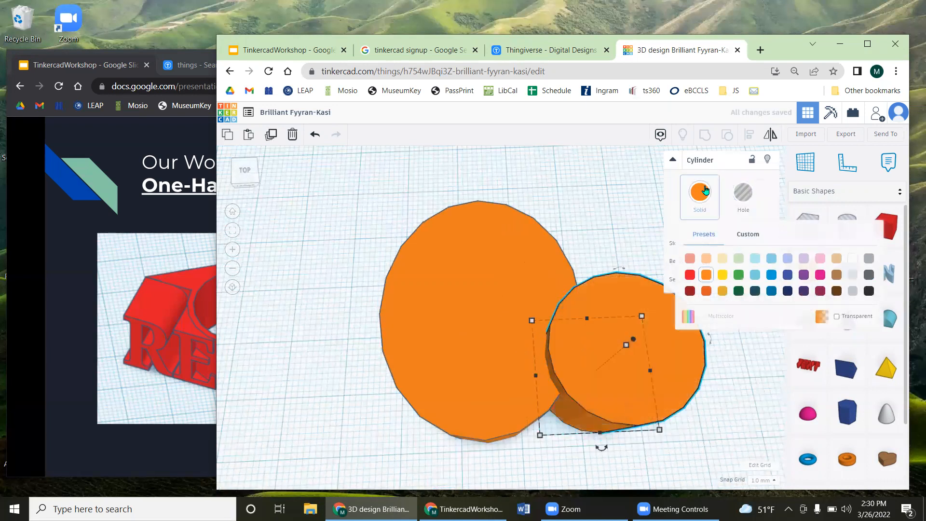
{"action": "left_click", "coordinate": [742, 193]}
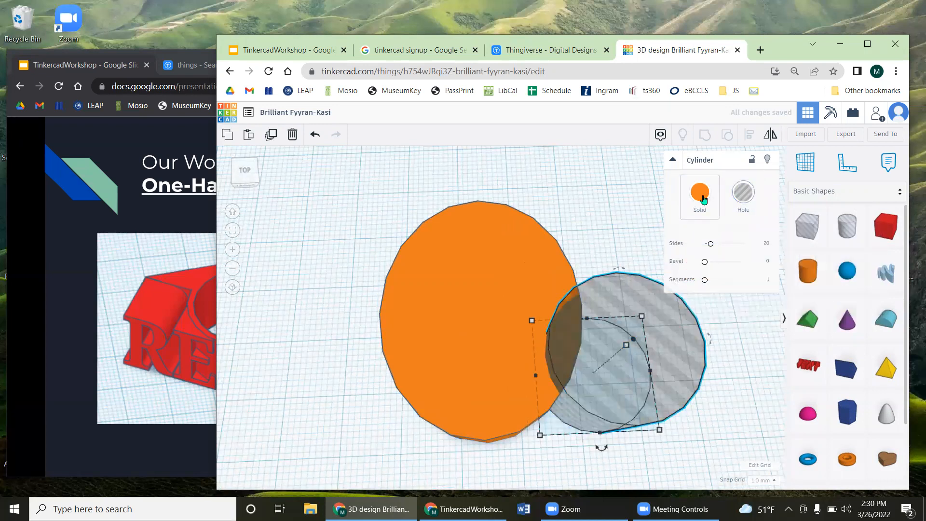
{"action": "left_click", "coordinate": [703, 200]}
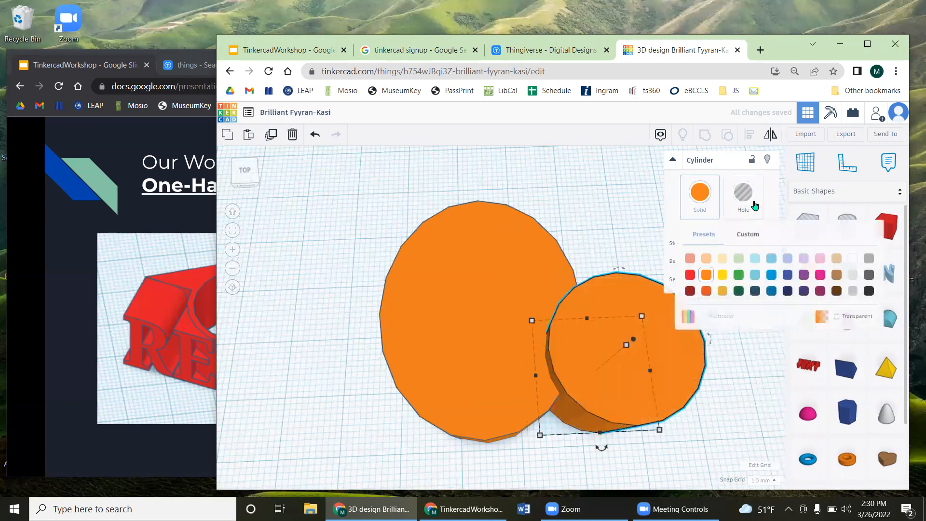
{"action": "left_click", "coordinate": [754, 204]}
{"action": "left_click_drag", "start_coordinate": [645, 360], "coordinate": [581, 364]}
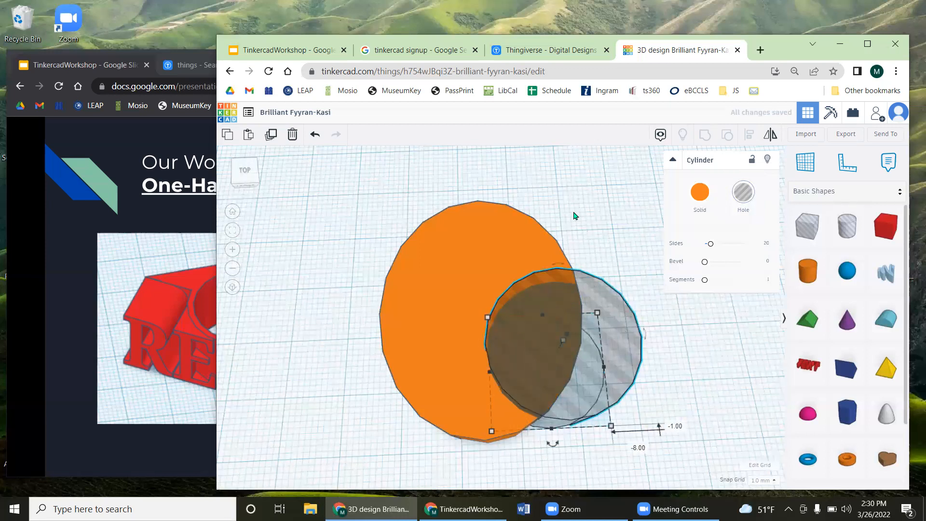
Step: Group the orange cylinder with the hole cylinder to cut a crescent, and inspect the cutout from several angles
{"action": "left_click_drag", "start_coordinate": [450, 169], "coordinate": [632, 445]}
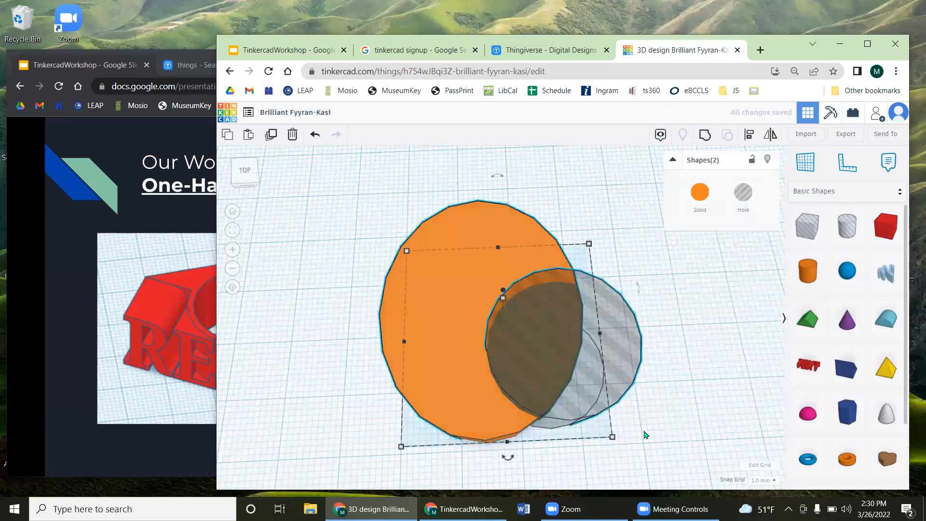
{"action": "left_click", "coordinate": [705, 136]}
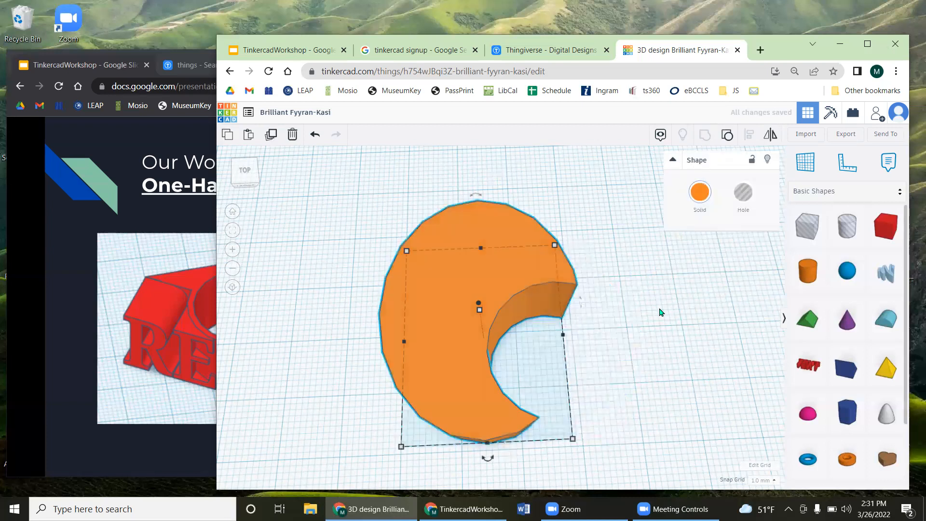
{"action": "left_click", "coordinate": [653, 329]}
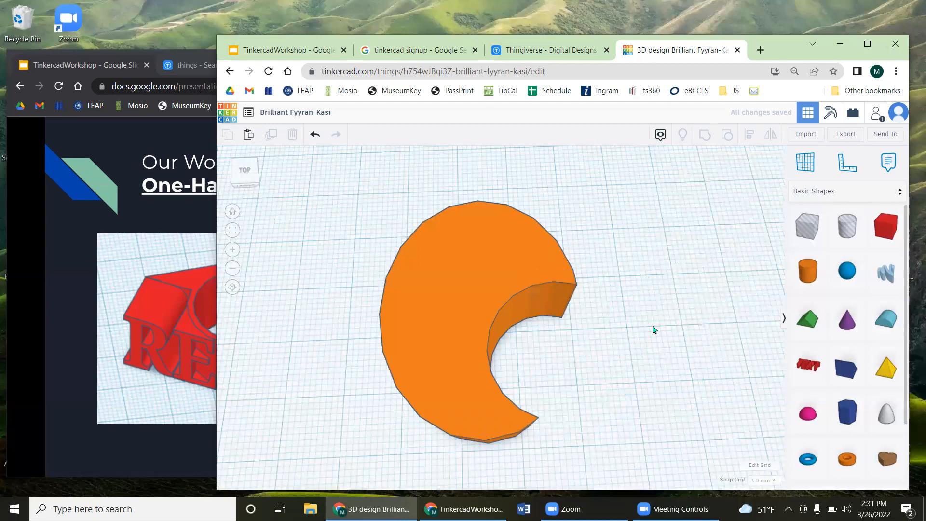
{"action": "right_click_drag", "start_coordinate": [616, 385], "coordinate": [399, 197]}
{"action": "right_click_drag", "start_coordinate": [534, 409], "coordinate": [535, 258]}
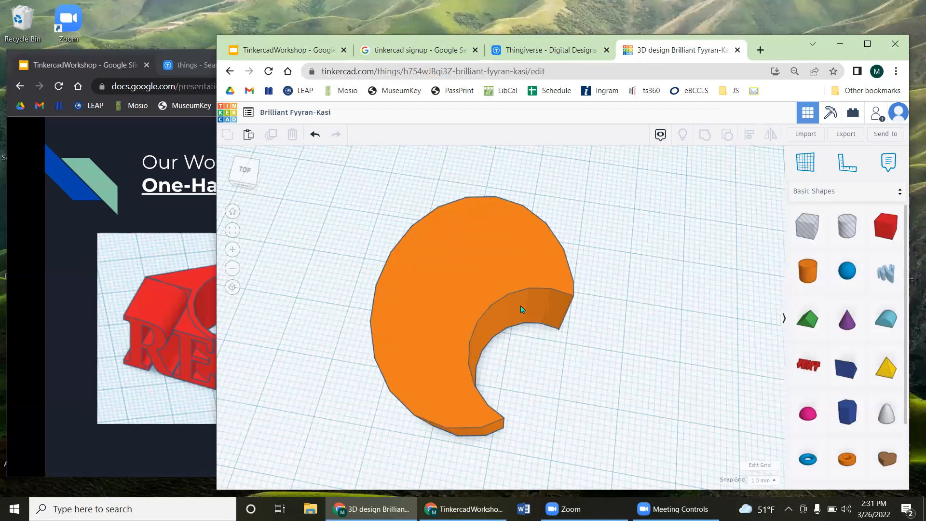
Step: Undo the grouping along with the smaller cylinder's last move and hole setting
{"action": "key", "text": "ctrl+z"}
{"action": "key", "text": "ctrl+z"}
{"action": "key", "text": "ctrl+z"}
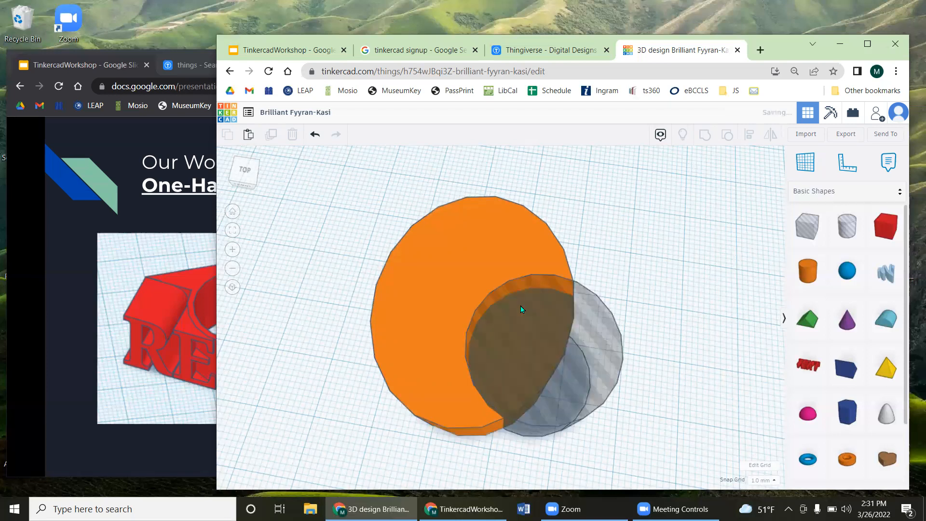
Step: Delete both the large and the small cylinder from the workplane
{"action": "left_click", "coordinate": [503, 313]}
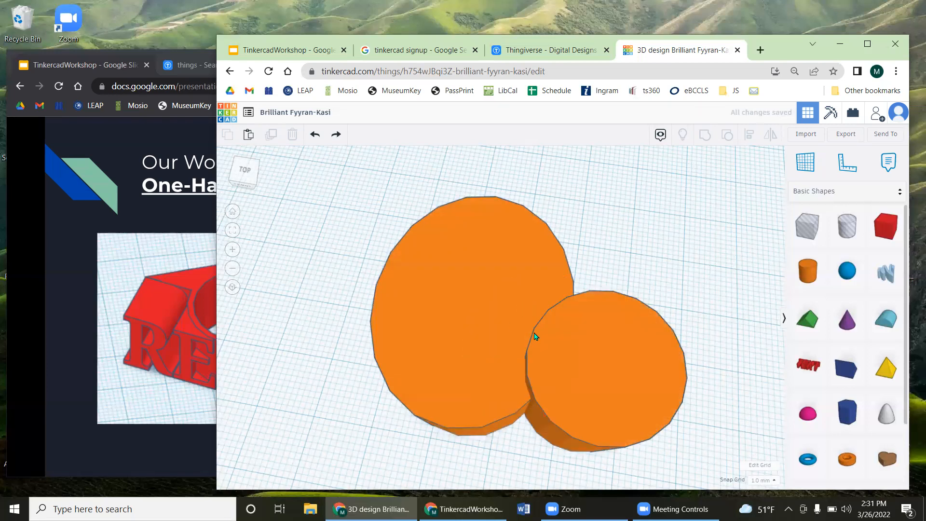
{"action": "key", "text": "Delete"}
{"action": "left_click", "coordinate": [615, 347]}
{"action": "key", "text": "Delete"}
Step: Place a new solid orange cylinder on the workplane, reduce its height, and deselect it
{"action": "left_click_drag", "start_coordinate": [812, 273], "coordinate": [478, 321]}
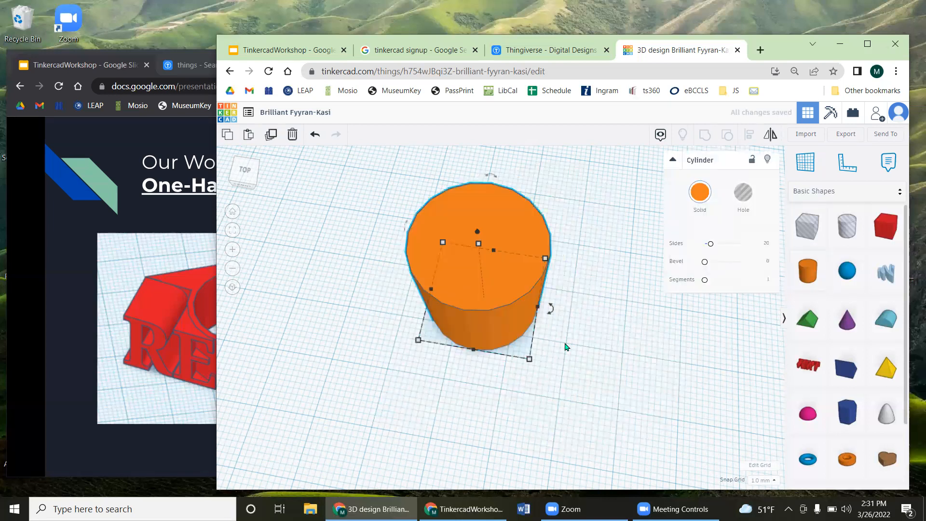
{"action": "right_click_drag", "start_coordinate": [589, 343], "coordinate": [465, 187]}
{"action": "left_click_drag", "start_coordinate": [479, 193], "coordinate": [485, 238]}
{"action": "left_click", "coordinate": [645, 367]}
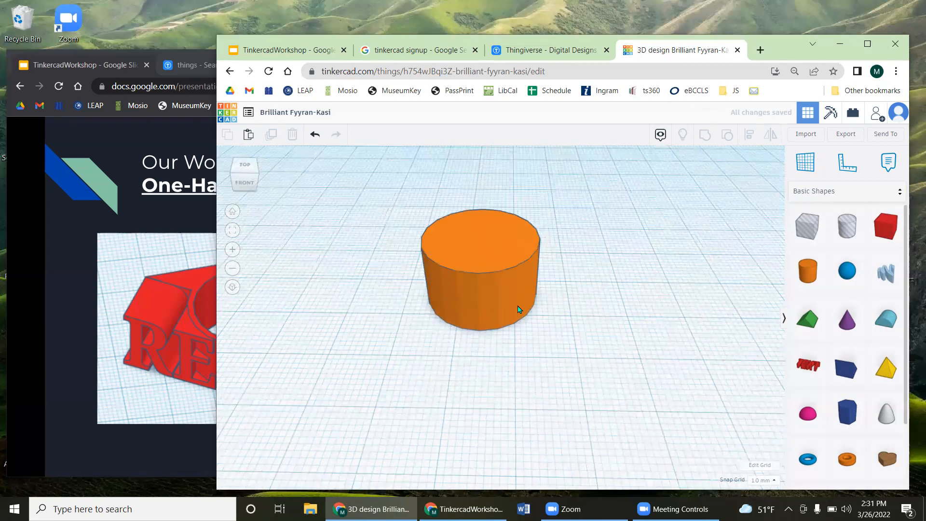
Step: Duplicate the new cylinder by copy and paste so the copy overlaps the original
{"action": "left_click", "coordinate": [521, 255]}
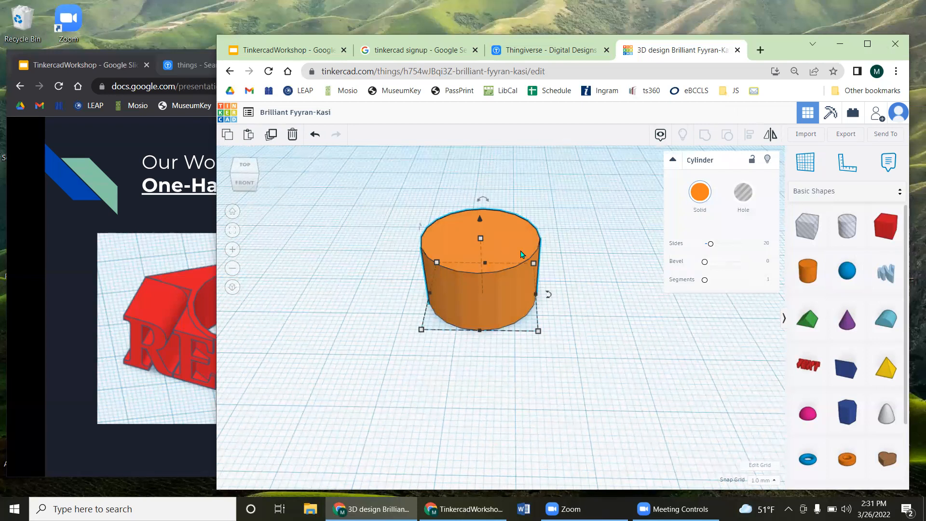
{"action": "left_click", "coordinate": [247, 139]}
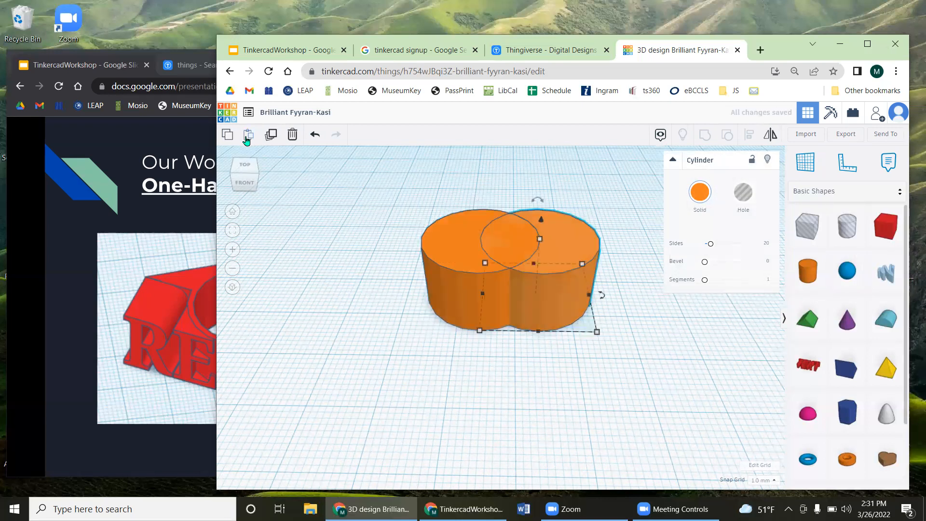
Step: Undo the paste of the duplicate cylinder and redo it
{"action": "key", "text": "ctrl+z"}
{"action": "left_click", "coordinate": [452, 274]}
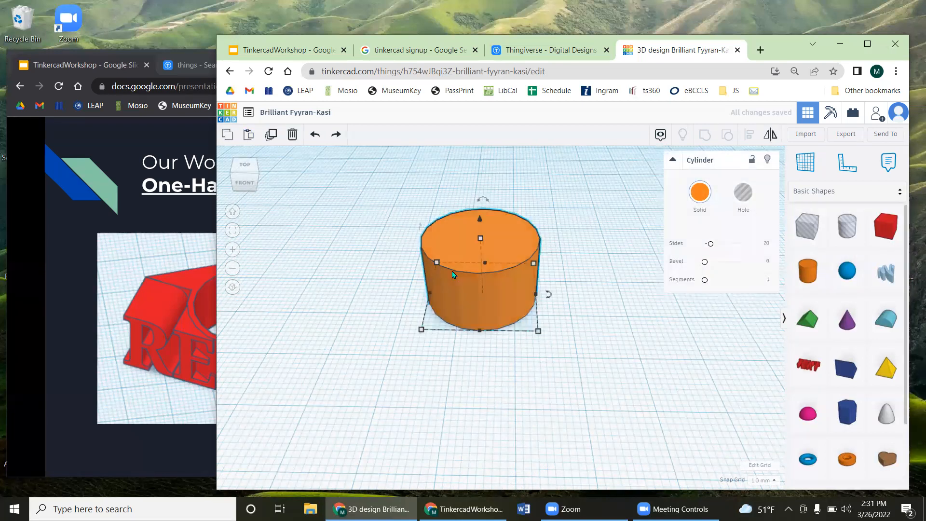
{"action": "key", "text": "ctrl+y"}
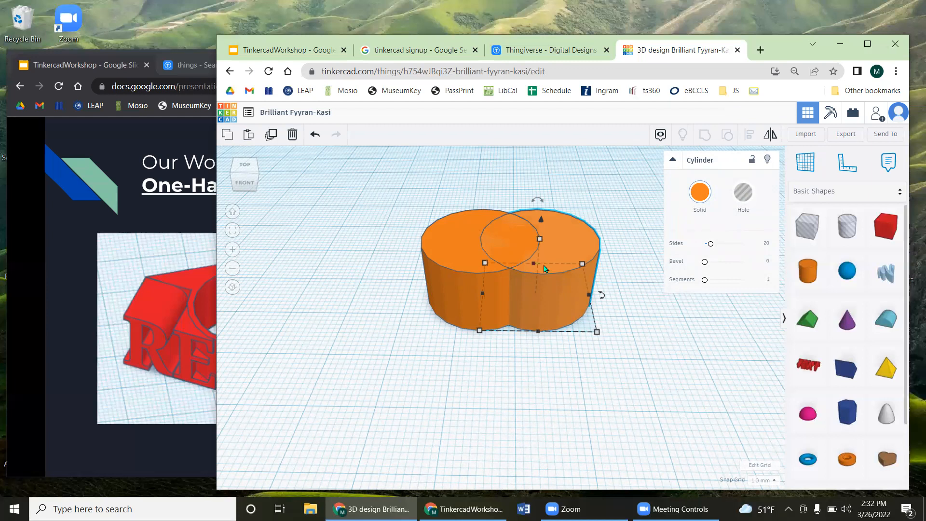
{"action": "right_click_drag", "start_coordinate": [647, 368], "coordinate": [631, 390]}
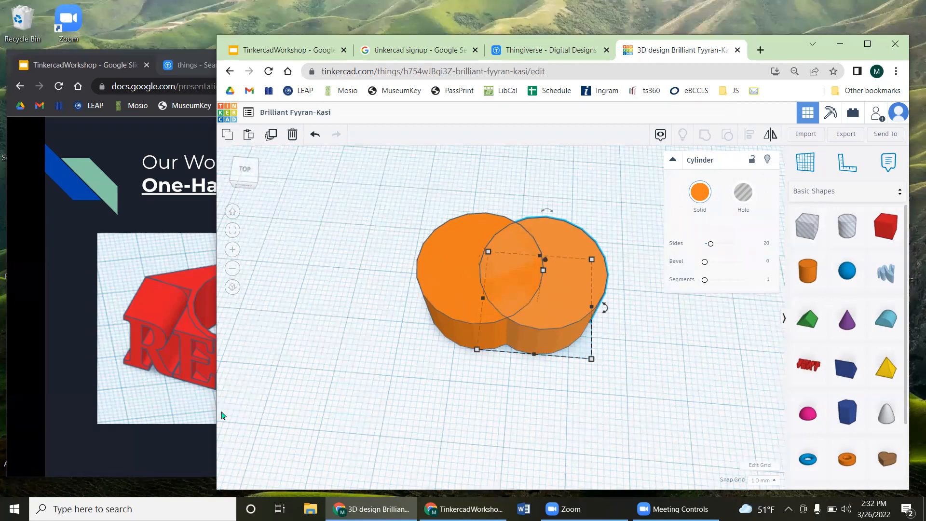
Step: Switch to the Google Slides presentation to view the One-Hand Page Holder slide, and return to Tinkercad
{"action": "left_click", "coordinate": [190, 404]}
{"action": "key", "text": "Left"}
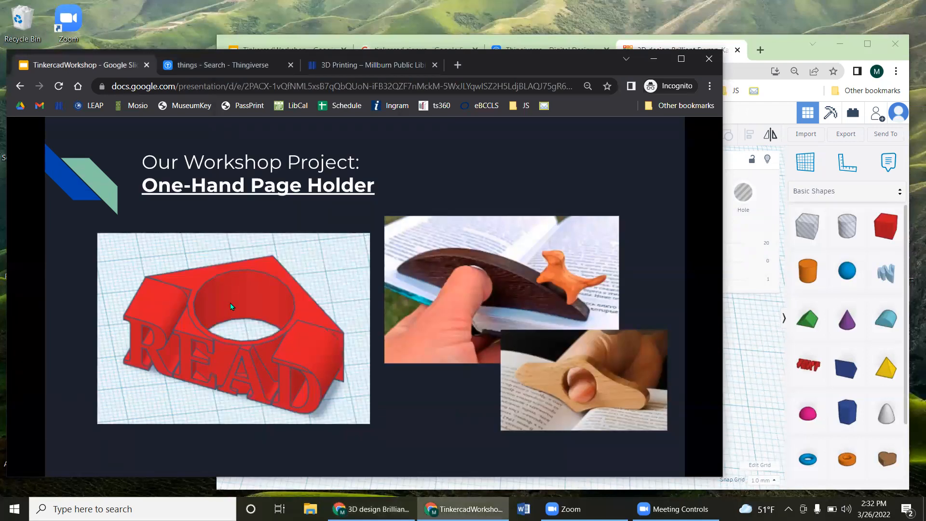
{"action": "key", "text": "alt+Tab"}
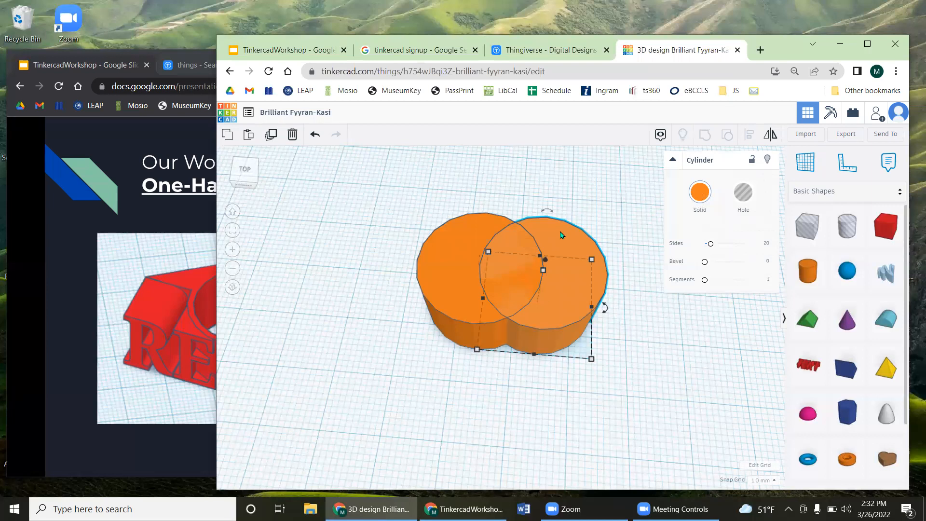
Step: Turn the overlapping duplicate cylinder into a hole
{"action": "left_click", "coordinate": [613, 280]}
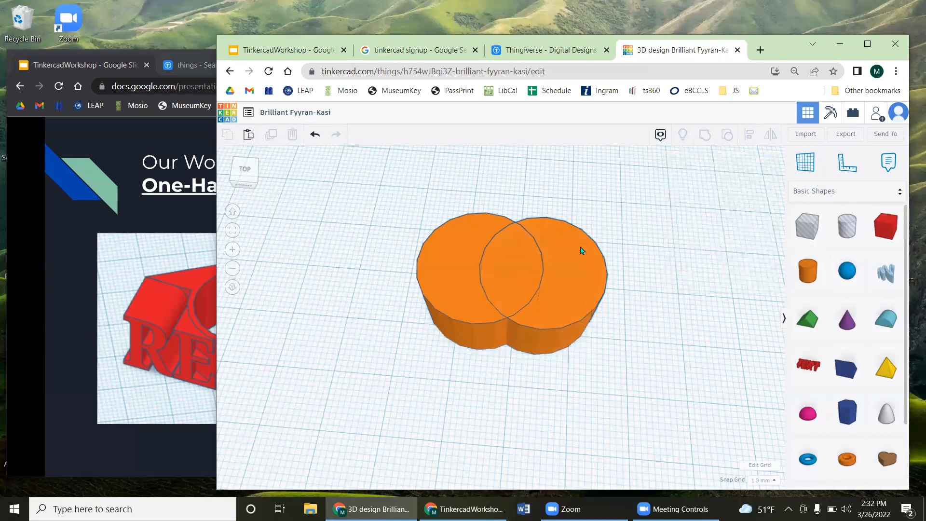
{"action": "left_click", "coordinate": [582, 249]}
{"action": "left_click", "coordinate": [740, 192]}
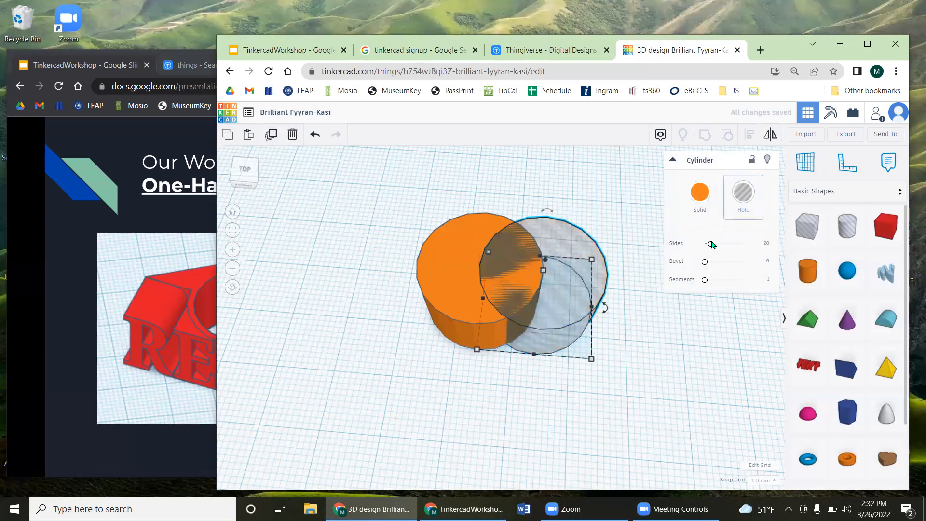
Step: Move the hole cylinder freehand onto the solid cylinder, and undo the move
{"action": "left_click", "coordinate": [692, 375]}
{"action": "left_click_drag", "start_coordinate": [562, 296], "coordinate": [493, 285]}
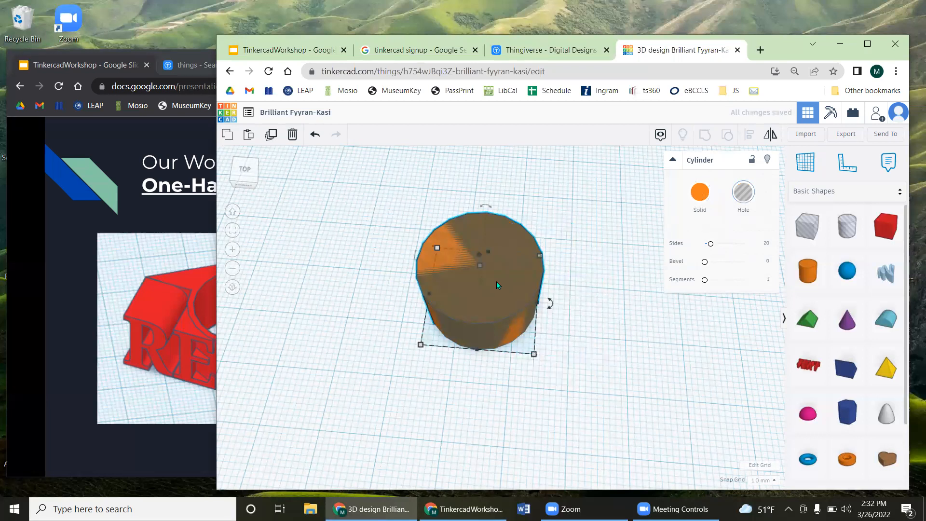
{"action": "key", "text": "ctrl+z"}
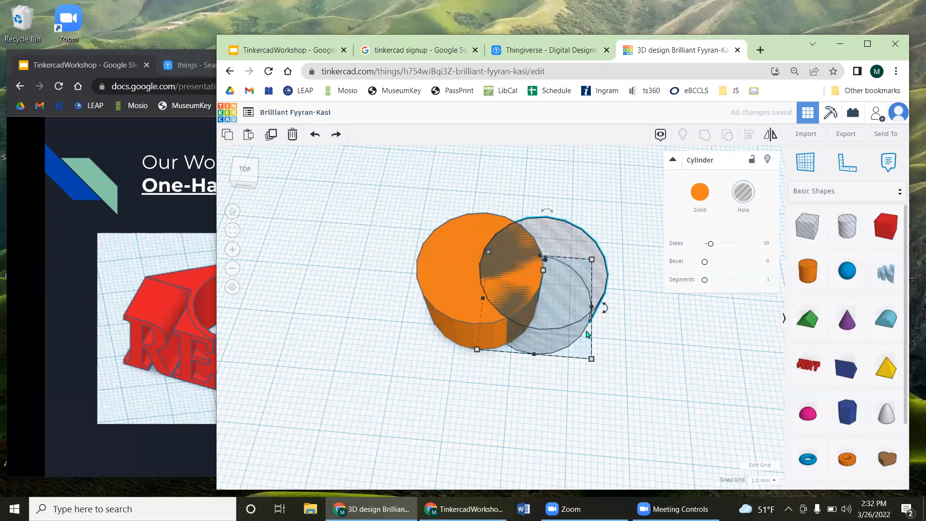
Step: Select both cylinders and shift them together 6 mm across the workplane
{"action": "left_click_drag", "start_coordinate": [611, 362], "coordinate": [628, 382]}
{"action": "left_click", "coordinate": [403, 196]}
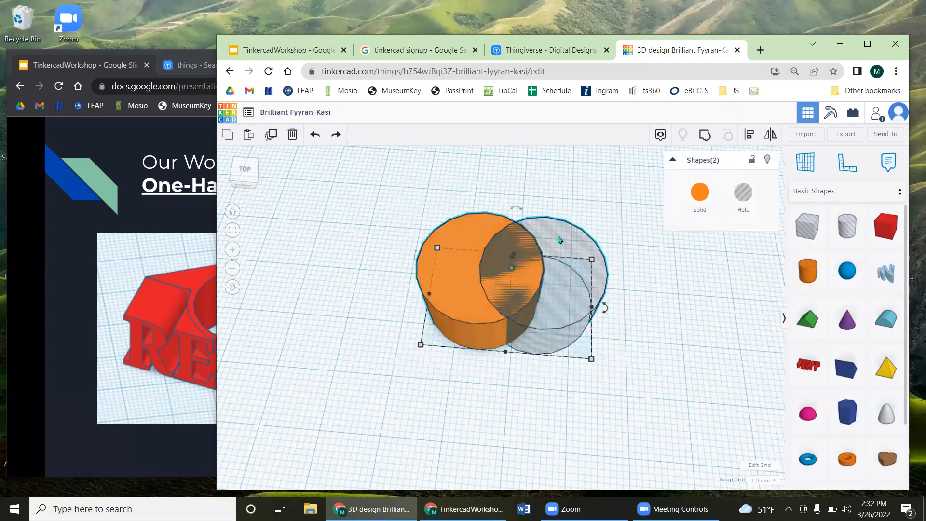
{"action": "left_click_drag", "start_coordinate": [474, 308], "coordinate": [472, 340]}
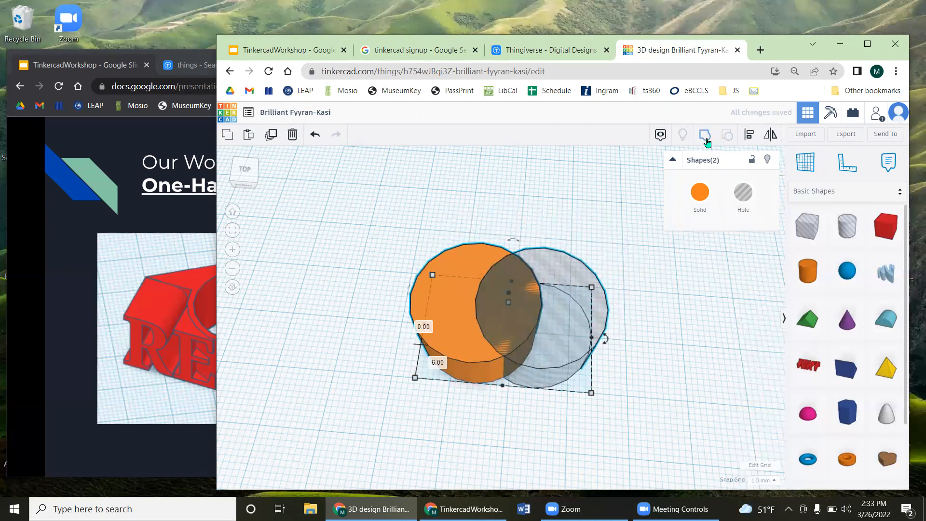
Step: Stack the hole cylinder on the solid one with the Align tool, and undo the alignment
{"action": "left_click", "coordinate": [749, 136]}
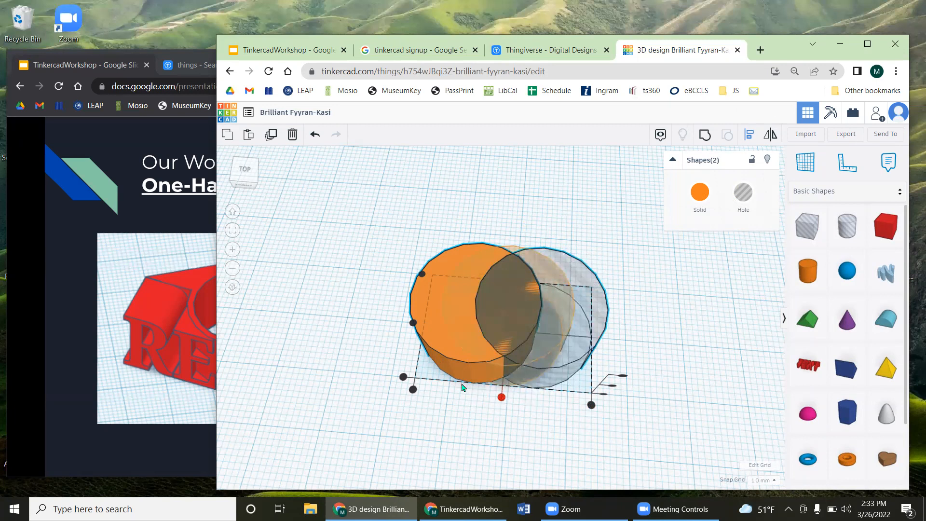
{"action": "left_click", "coordinate": [404, 378]}
{"action": "left_click", "coordinate": [648, 403]}
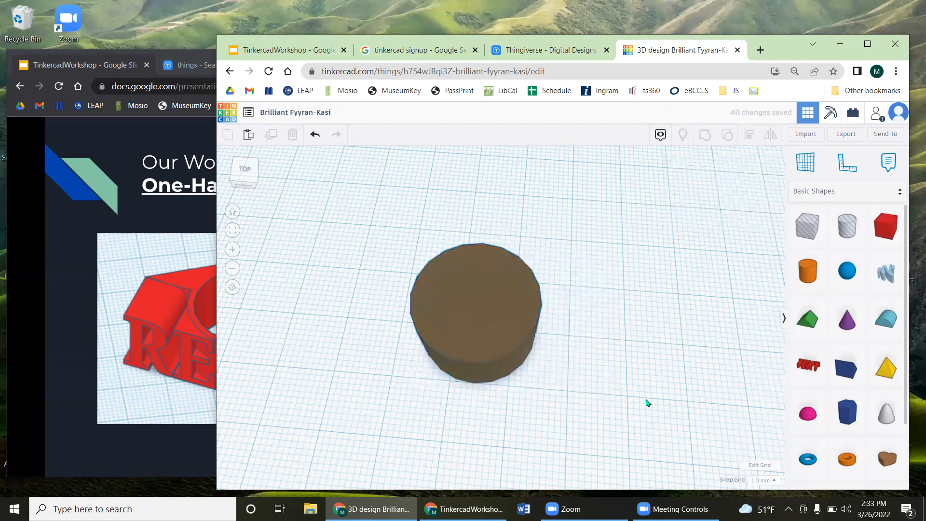
{"action": "key", "text": "ctrl+z"}
Step: Separate the hole cylinder from the solid one, center both along the workplane's width with Align, and undo that alignment
{"action": "left_click_drag", "start_coordinate": [375, 190], "coordinate": [702, 304]}
{"action": "left_click", "coordinate": [749, 133]}
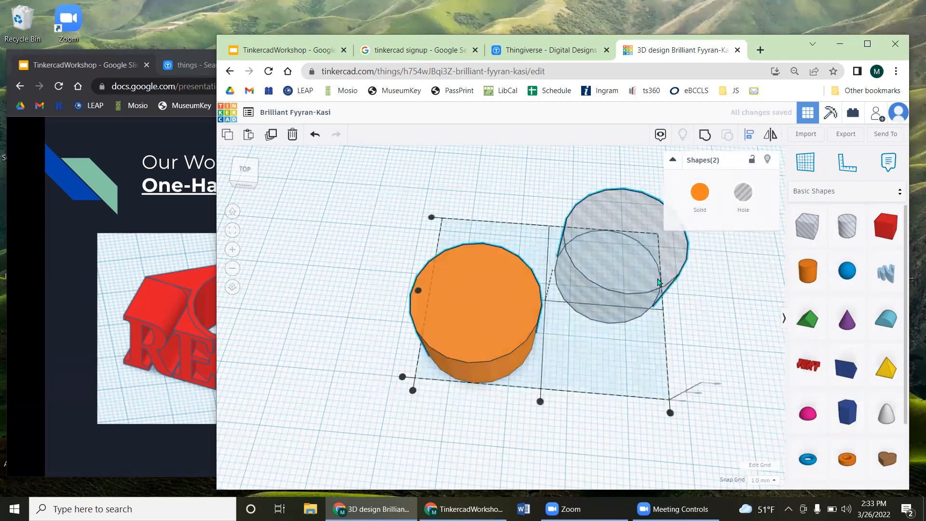
{"action": "left_click", "coordinate": [541, 402]}
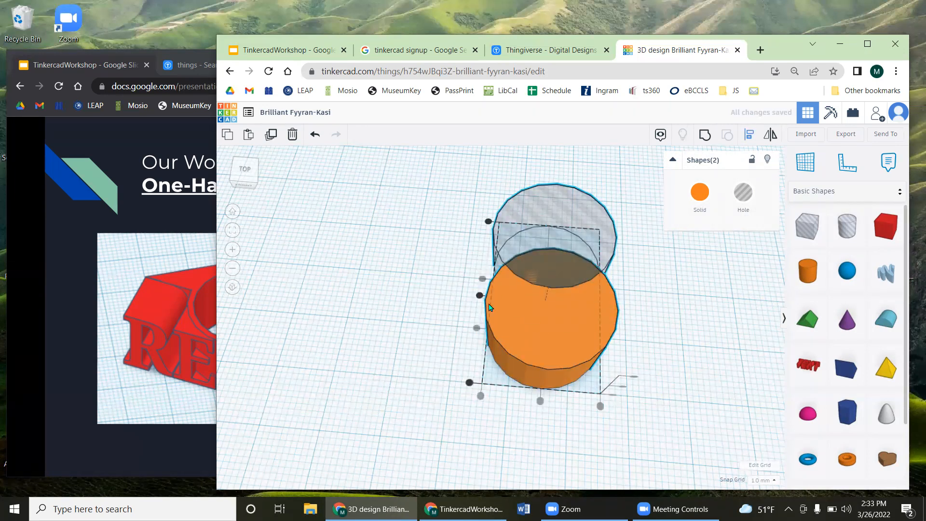
{"action": "left_click", "coordinate": [726, 353]}
{"action": "key", "text": "ctrl+z"}
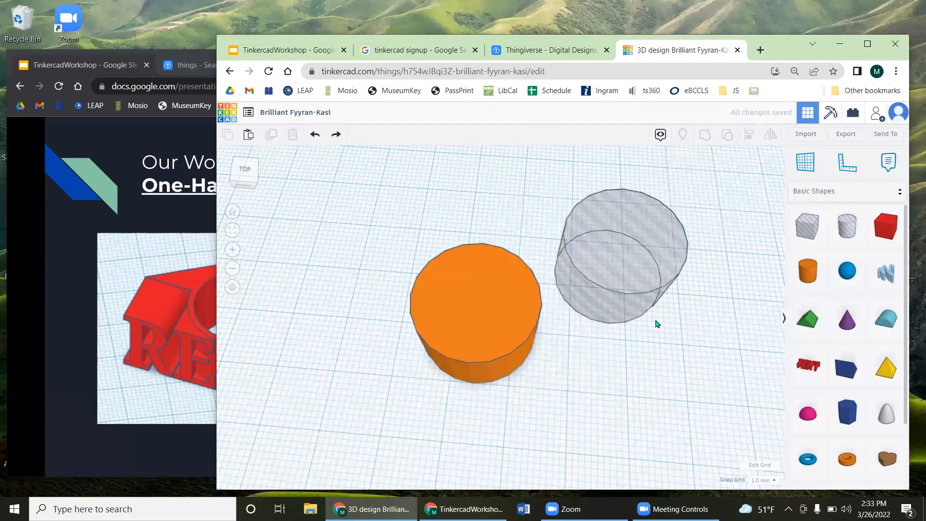
Step: Align the centers of the solid and hole cylinders in both workplane directions so they overlap completely
{"action": "left_click_drag", "start_coordinate": [683, 189], "coordinate": [424, 326]}
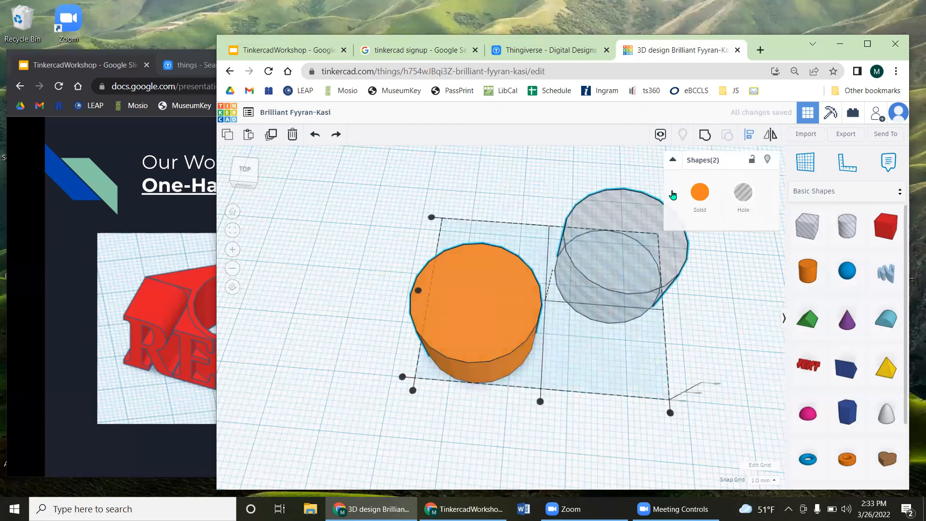
{"action": "left_click", "coordinate": [419, 291]}
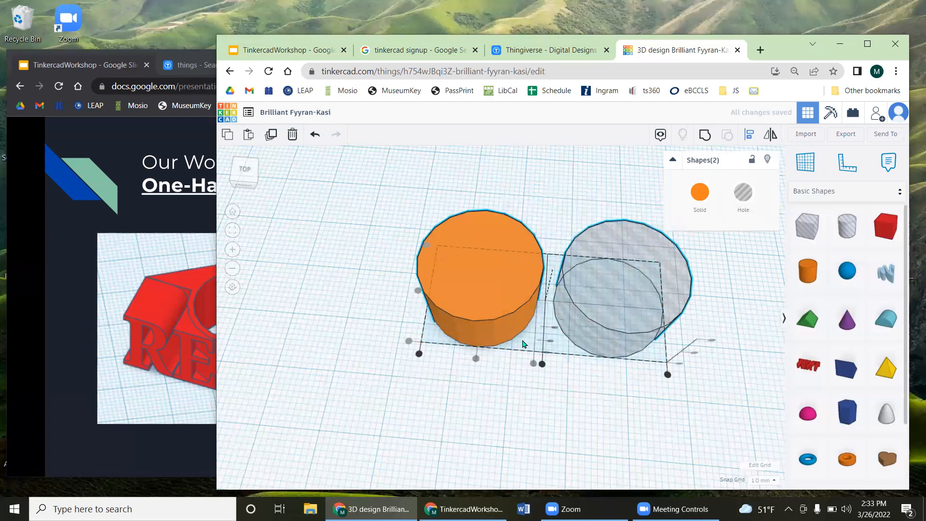
{"action": "left_click", "coordinate": [541, 364]}
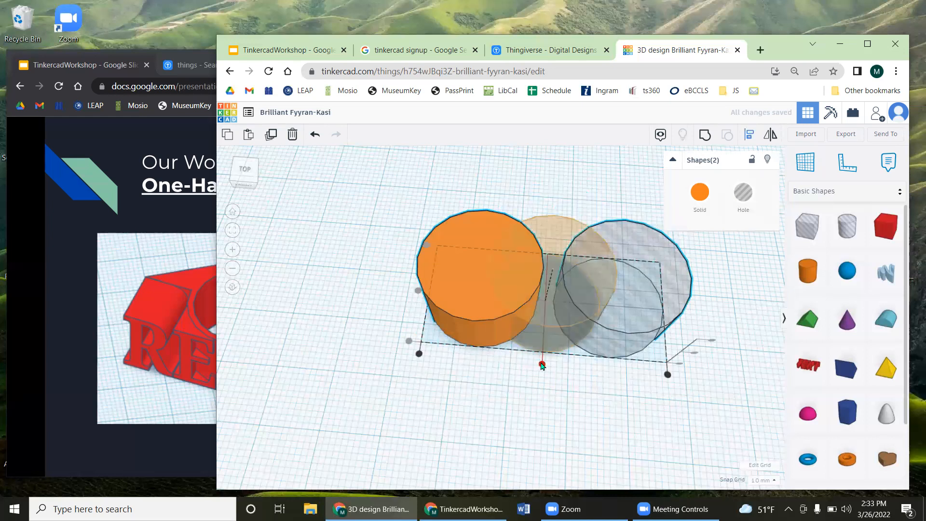
{"action": "left_click", "coordinate": [555, 408]}
{"action": "right_click_drag", "start_coordinate": [645, 409], "coordinate": [570, 332]}
{"action": "right_click_drag", "start_coordinate": [499, 422], "coordinate": [659, 359]}
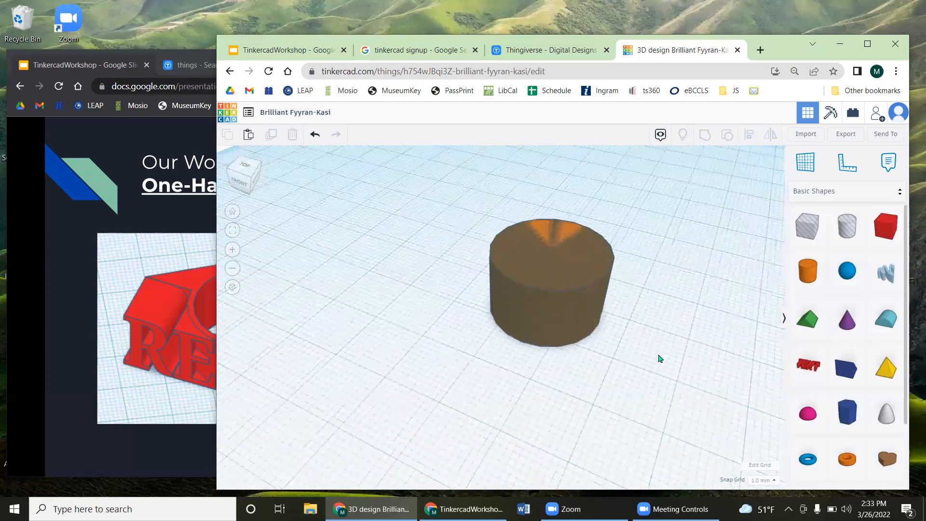
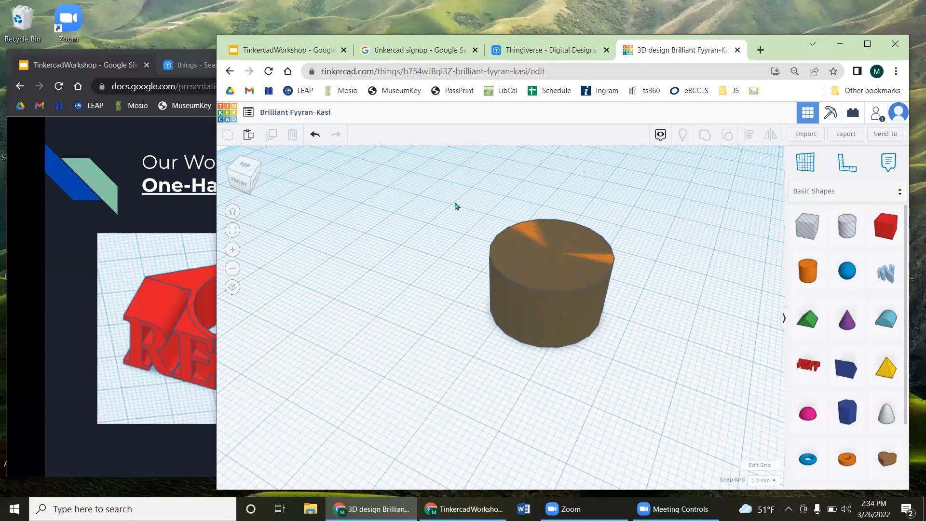
Step: Move the hole cylinder off the solid one twice, undoing each move
{"action": "left_click", "coordinate": [539, 286]}
{"action": "mouse_move", "coordinate": [549, 319]}
{"action": "left_mouse_down"}
{"action": "mouse_move", "coordinate": [410, 341]}
{"action": "mouse_move", "coordinate": [537, 323]}
{"action": "left_mouse_up"}
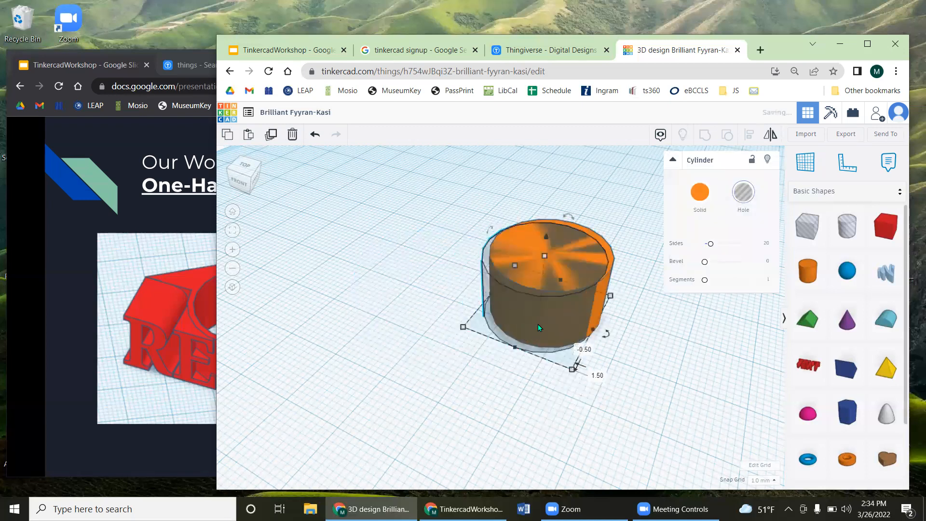
{"action": "key", "text": "ctrl+z"}
{"action": "left_click_drag", "start_coordinate": [557, 331], "coordinate": [406, 340]}
{"action": "key", "text": "ctrl+z"}
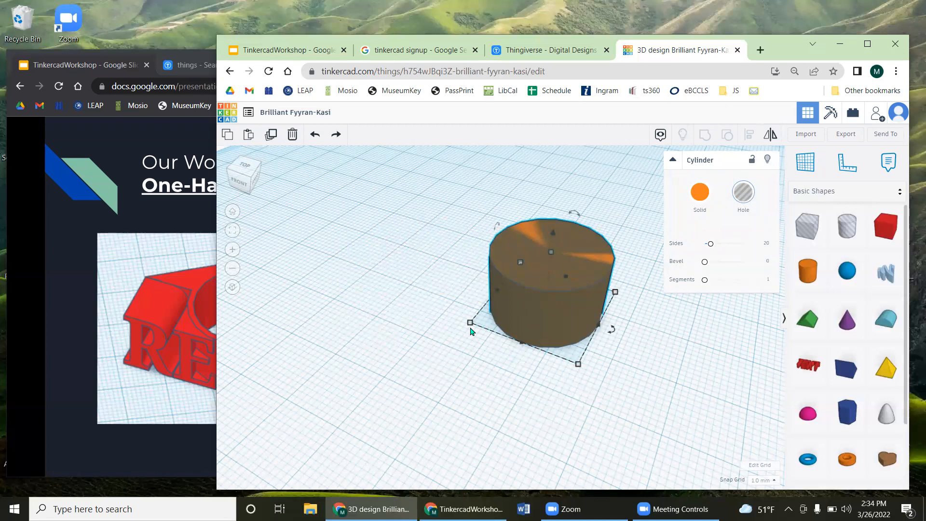
Step: Enlarge the hole cylinder's base to 23 × 23 mm around its center, and compare with the page holder slide
{"action": "middle_click_drag", "start_coordinate": [511, 371], "coordinate": [563, 391]}
{"action": "mouse_move", "coordinate": [588, 391]}
{"action": "left_mouse_down"}
{"action": "mouse_move", "coordinate": [582, 382]}
{"action": "mouse_move", "coordinate": [602, 430]}
{"action": "mouse_move", "coordinate": [562, 359]}
{"action": "mouse_move", "coordinate": [607, 443]}
{"action": "mouse_move", "coordinate": [581, 390]}
{"action": "left_mouse_up"}
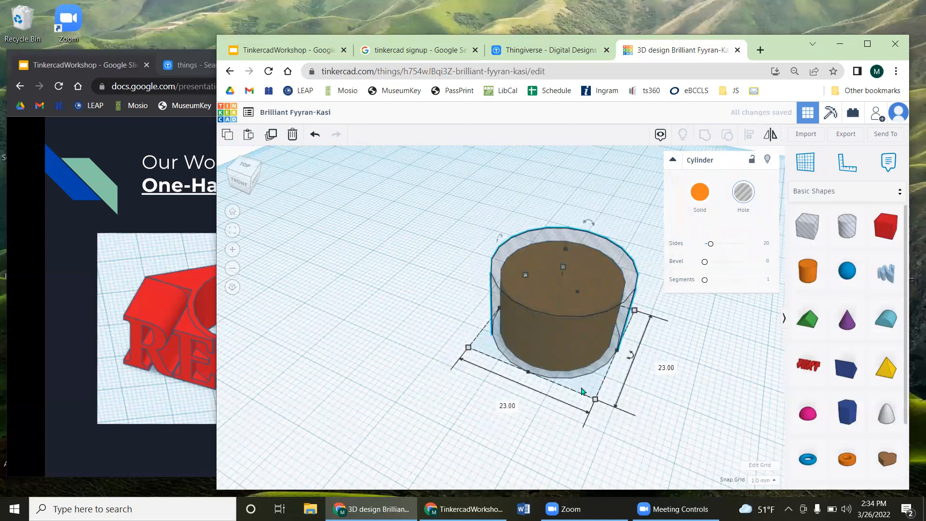
{"action": "left_click", "coordinate": [107, 335]}
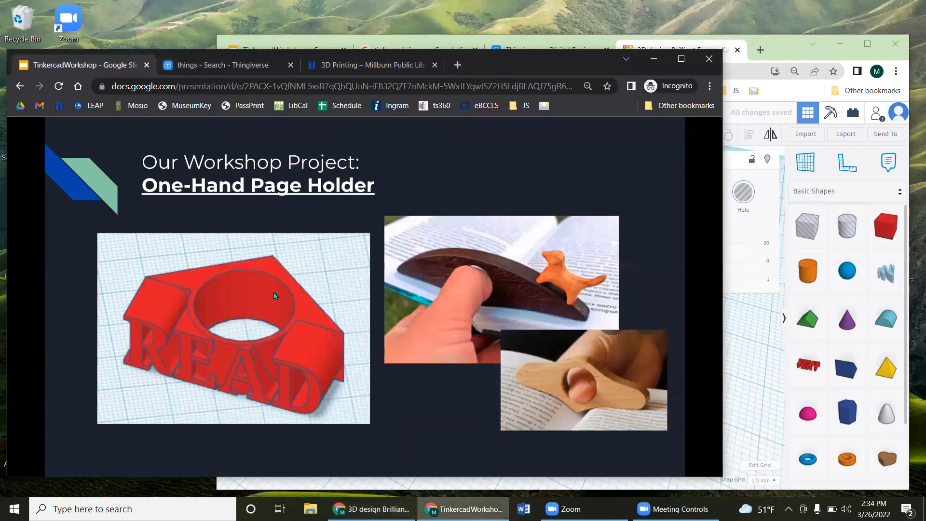
{"action": "left_click", "coordinate": [743, 337]}
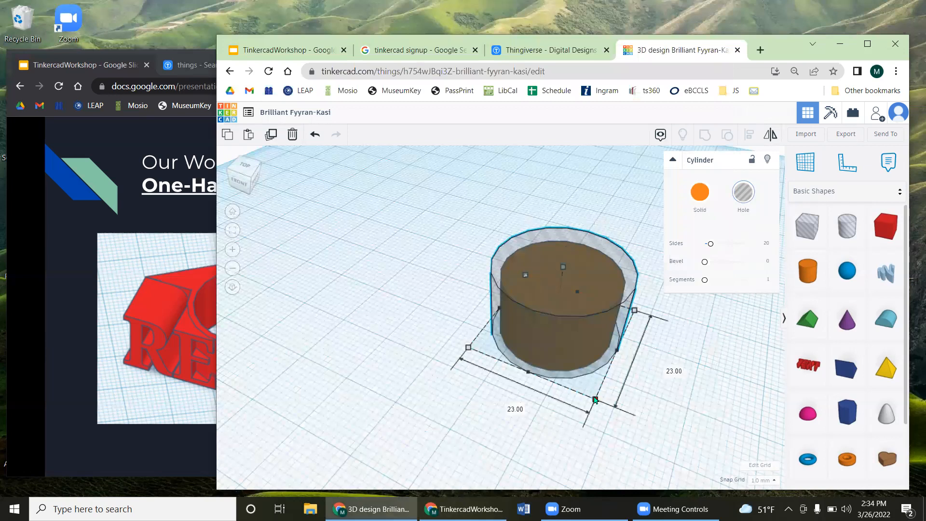
Step: Try resizing the hole cylinder again from its base corner, and undo the change
{"action": "left_click_drag", "start_coordinate": [594, 399], "coordinate": [586, 390]}
{"action": "key", "text": "ctrl+z"}
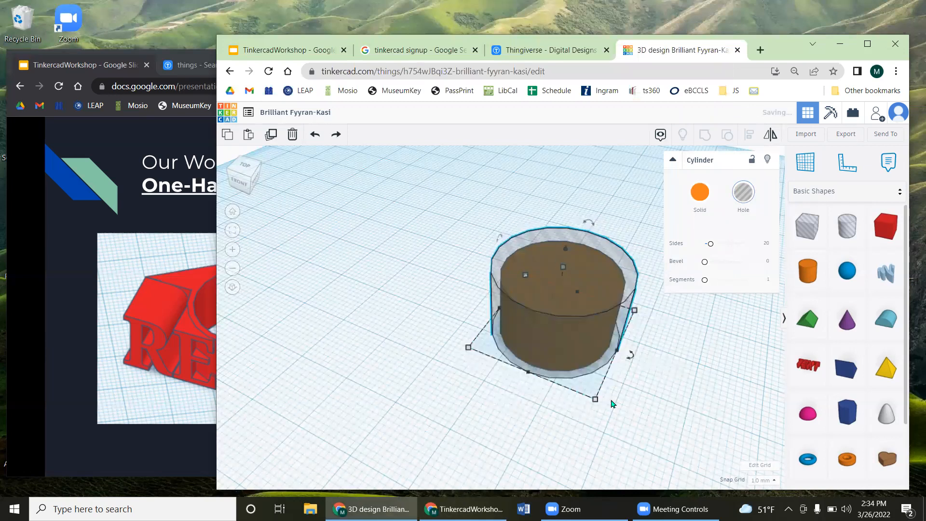
{"action": "mouse_move", "coordinate": [595, 399]}
{"action": "left_mouse_down"}
{"action": "mouse_move", "coordinate": [584, 387]}
{"action": "mouse_move", "coordinate": [590, 397]}
{"action": "left_mouse_up"}
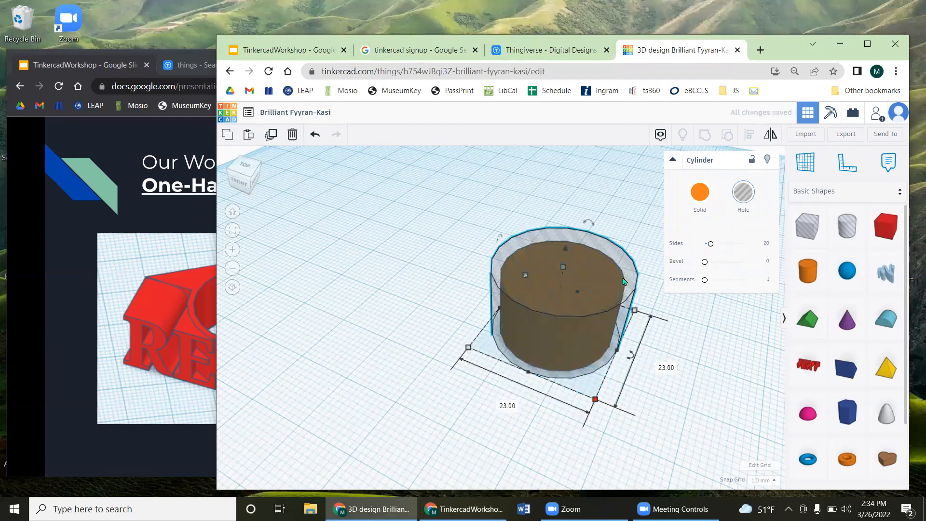
Step: Move the hole cylinder about 19 mm and 15 mm away, select the solid cylinder, and collapse and reopen its shape properties
{"action": "left_click_drag", "start_coordinate": [574, 271], "coordinate": [420, 277]}
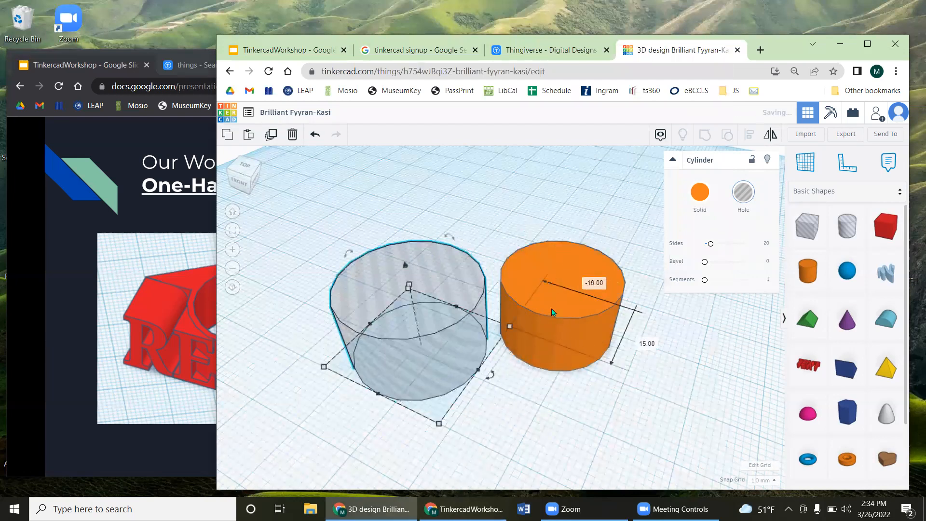
{"action": "left_click", "coordinate": [566, 312]}
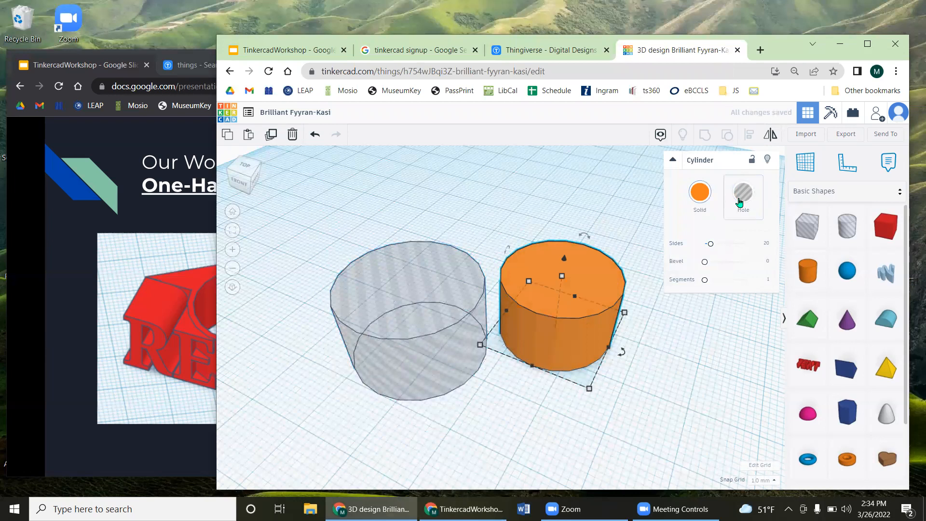
{"action": "left_click", "coordinate": [673, 160]}
{"action": "left_click", "coordinate": [674, 161]}
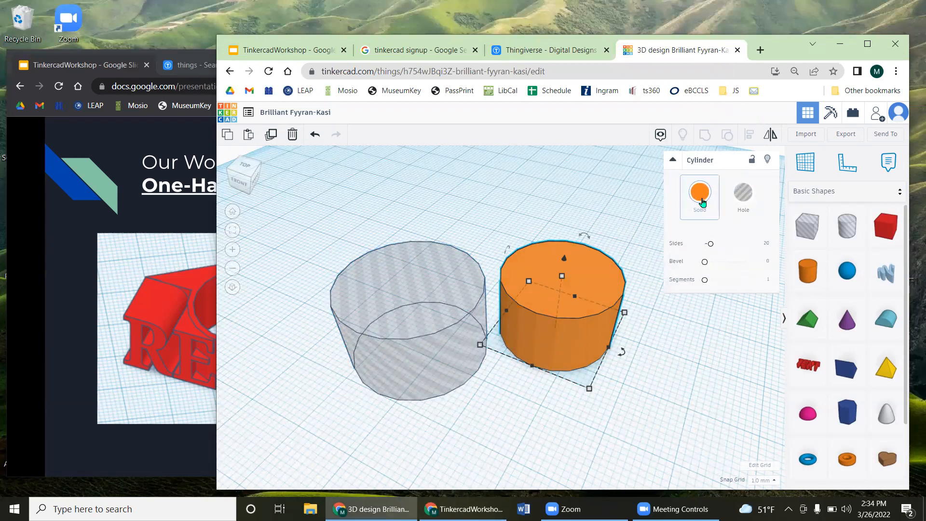
{"action": "left_click", "coordinate": [674, 161]}
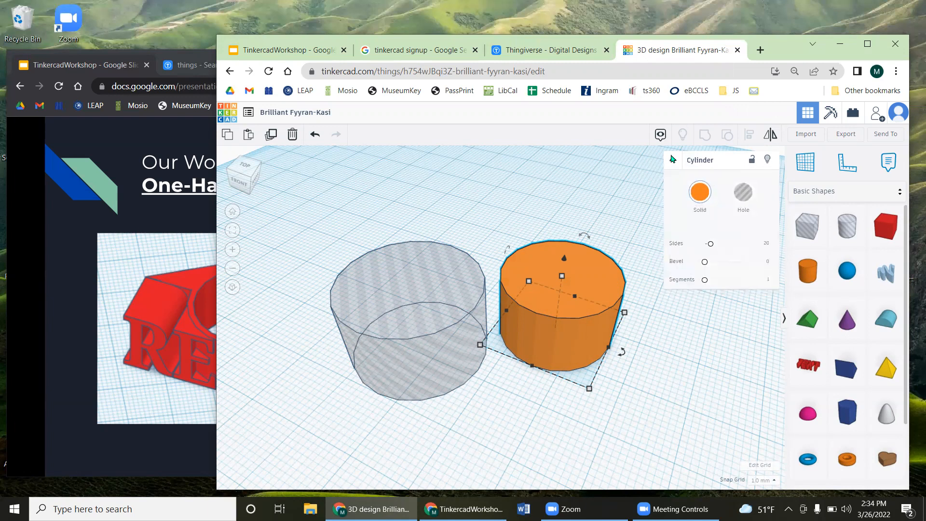
Step: Color the solid cylinder green and make it transparent
{"action": "left_click", "coordinate": [702, 194]}
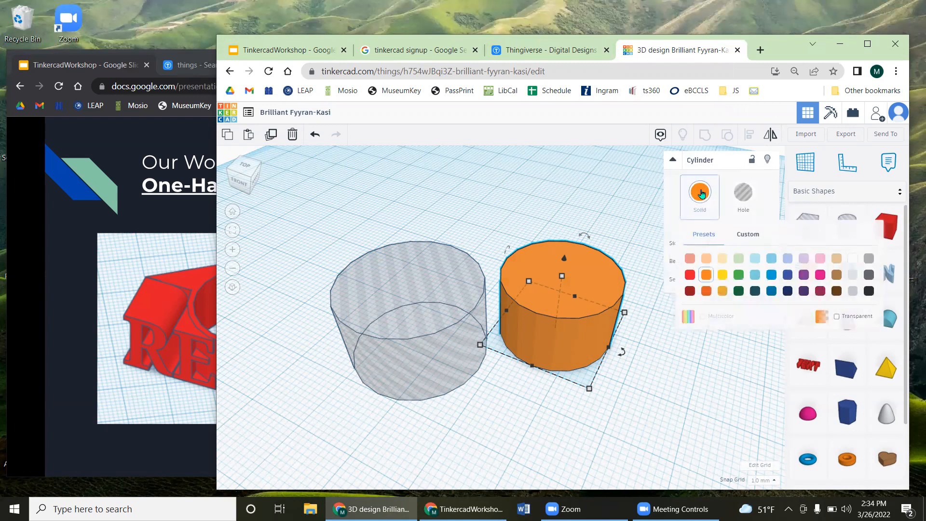
{"action": "left_click", "coordinate": [738, 274]}
{"action": "left_click", "coordinate": [697, 194]}
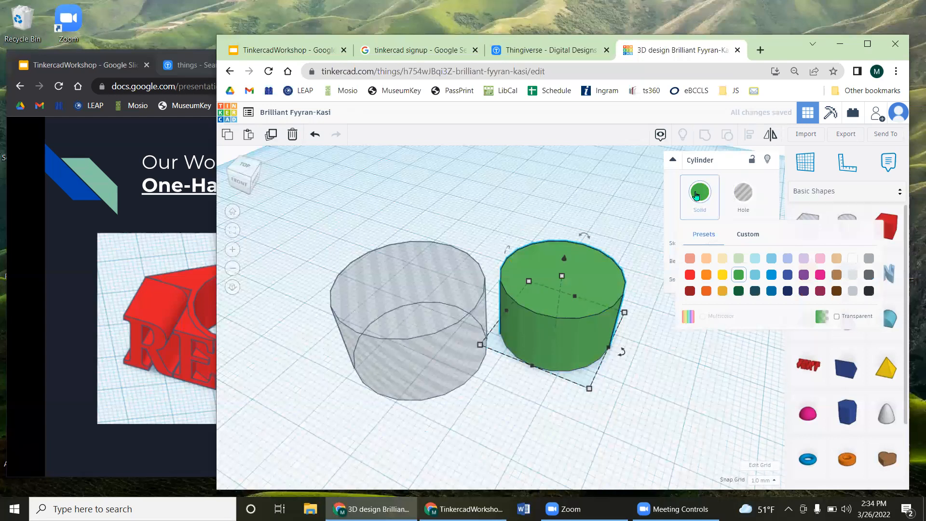
{"action": "left_click", "coordinate": [837, 317]}
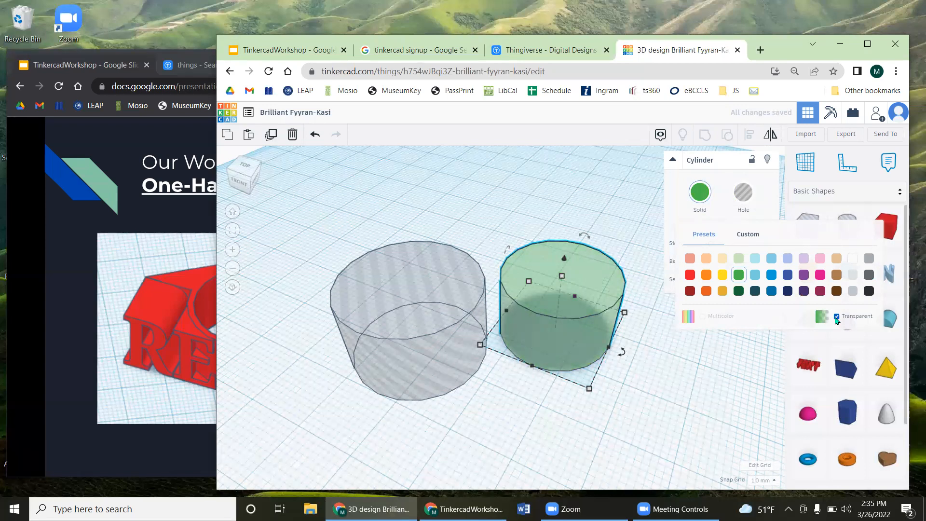
Step: Select both cylinders and align them to each other's centers in both horizontal directions
{"action": "left_click", "coordinate": [672, 365]}
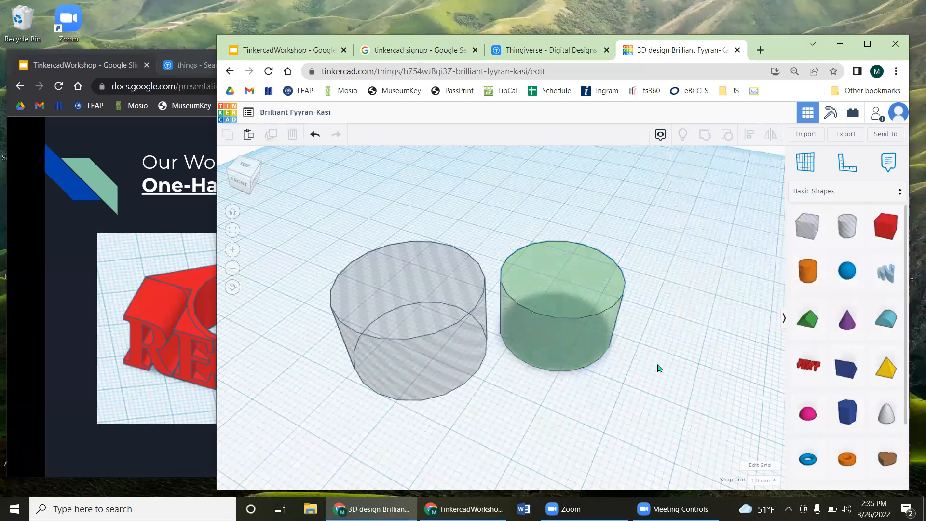
{"action": "left_click_drag", "start_coordinate": [670, 355], "coordinate": [329, 267]}
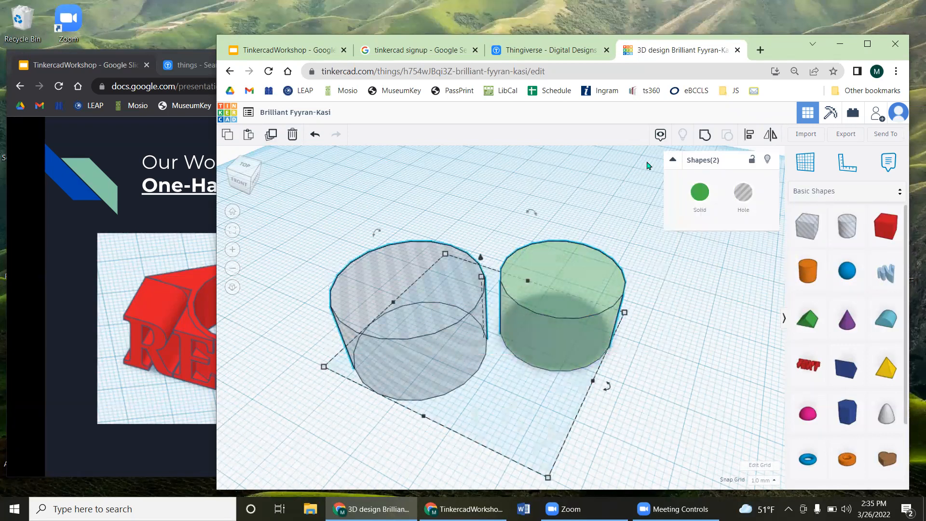
{"action": "left_click", "coordinate": [749, 135]}
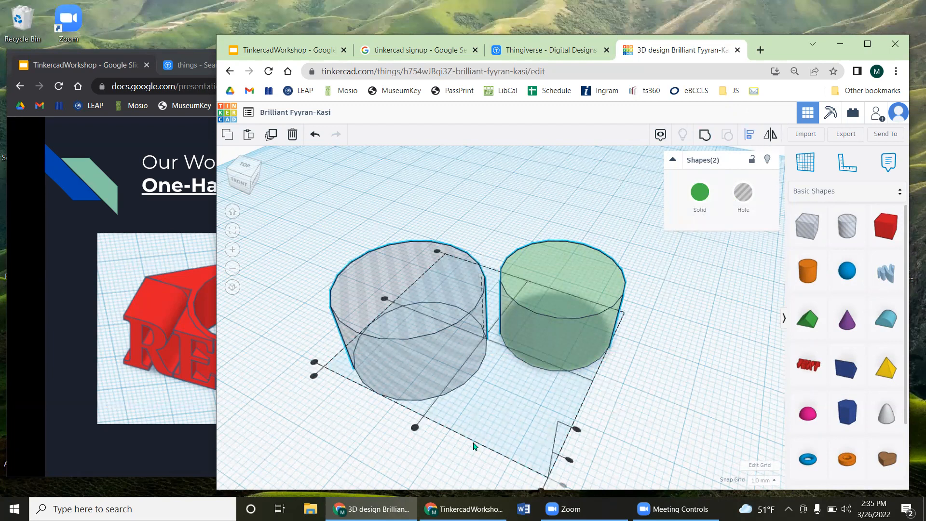
{"action": "left_click", "coordinate": [415, 427]}
{"action": "right_click_drag", "start_coordinate": [317, 332], "coordinate": [530, 386]}
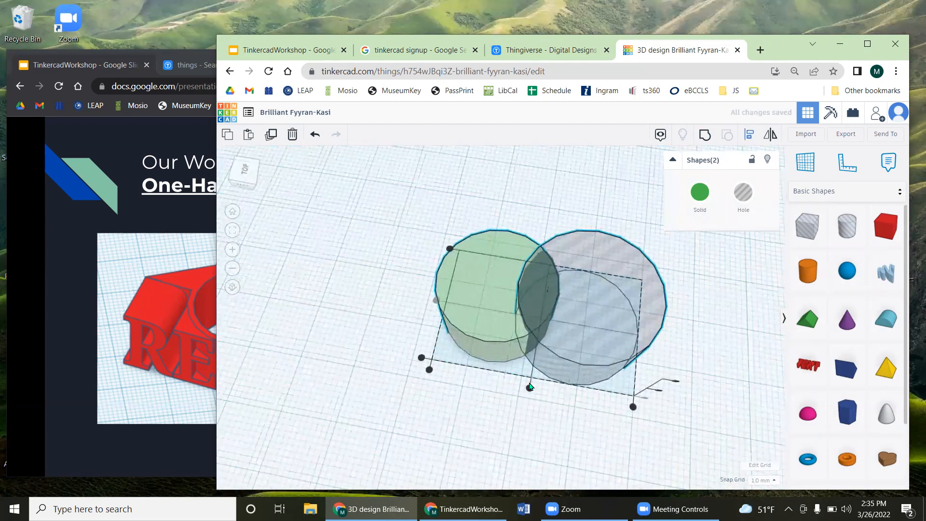
{"action": "left_click", "coordinate": [530, 386]}
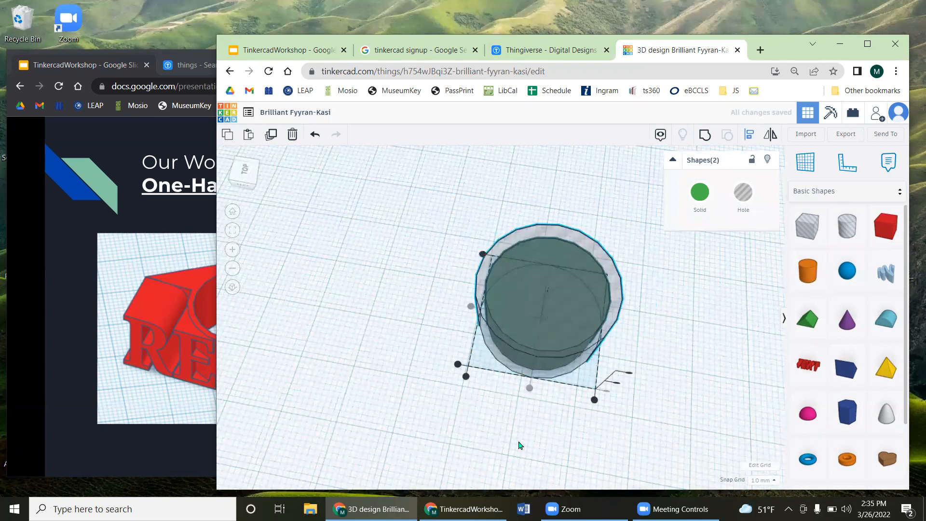
{"action": "right_click_drag", "start_coordinate": [708, 405], "coordinate": [643, 386]}
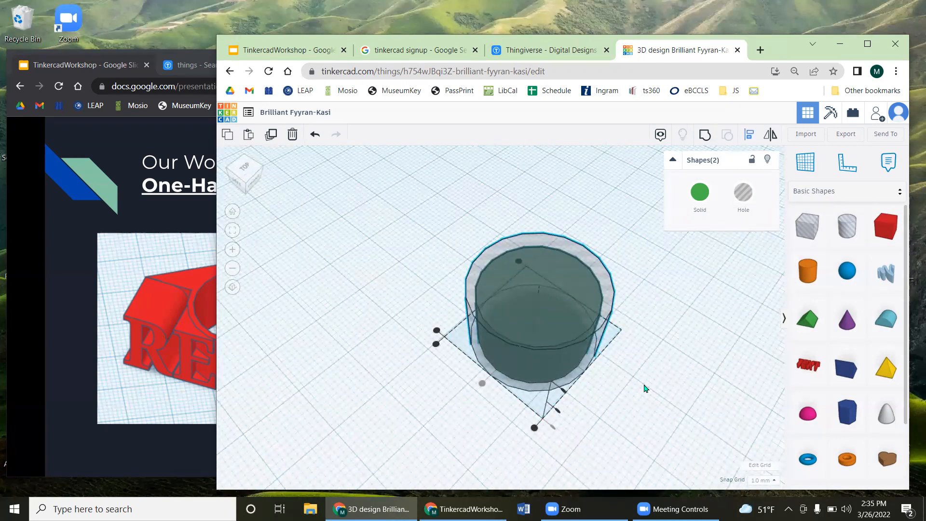
{"action": "left_click", "coordinate": [658, 384]}
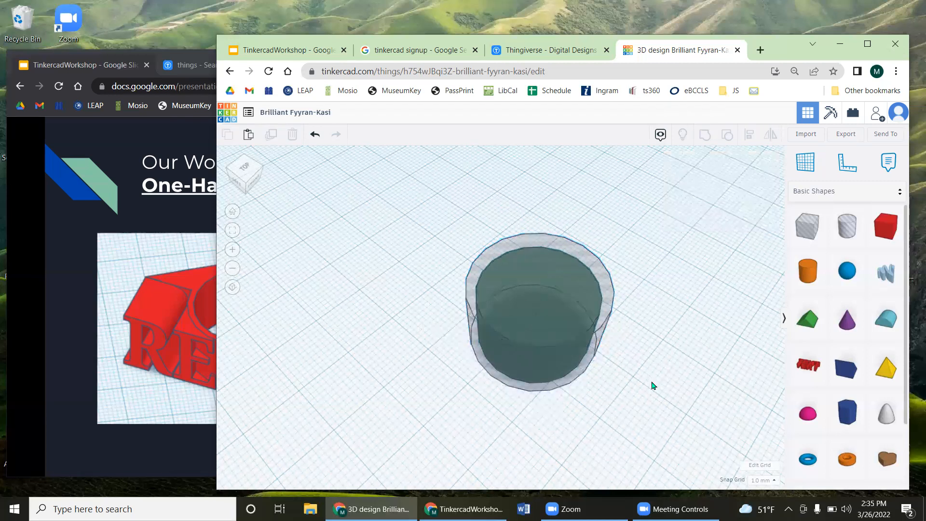
Step: Shrink the hole cylinder proportionally around its center to an 18.50 × 18.50 mm base
{"action": "scroll", "coordinate": [651, 385], "scroll_direction": "up", "scroll_amount": 1}
{"action": "right_click_drag", "start_coordinate": [652, 385], "coordinate": [681, 236]}
{"action": "left_click", "coordinate": [680, 230]}
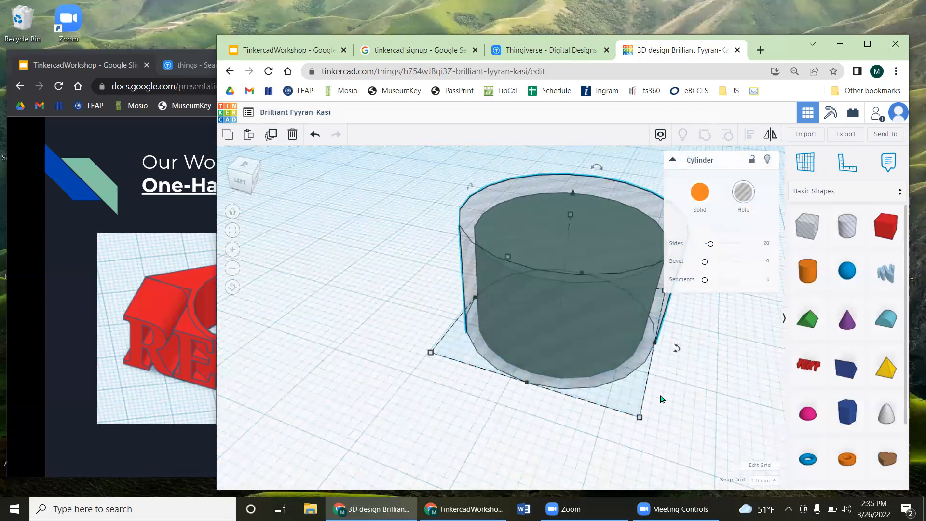
{"action": "left_click_drag", "start_coordinate": [640, 418], "coordinate": [621, 393]}
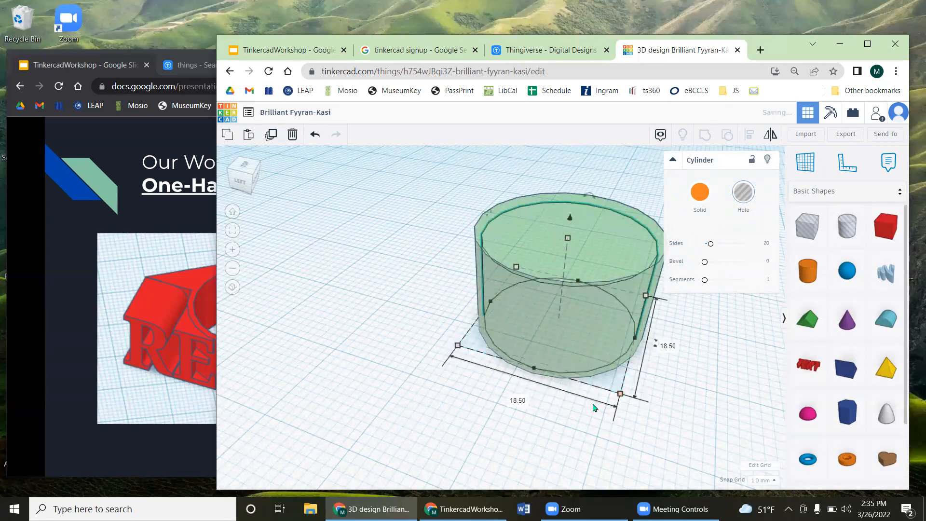
Step: Raise the hole cylinder's height to 12 mm, level with the top of the solid cylinder
{"action": "right_click_drag", "start_coordinate": [712, 414], "coordinate": [558, 320]}
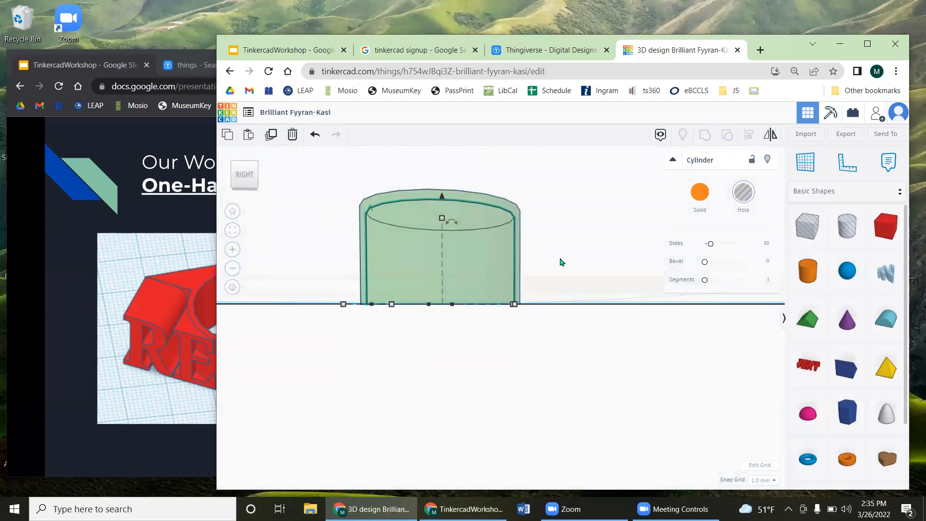
{"action": "right_click_drag", "start_coordinate": [560, 259], "coordinate": [560, 268]}
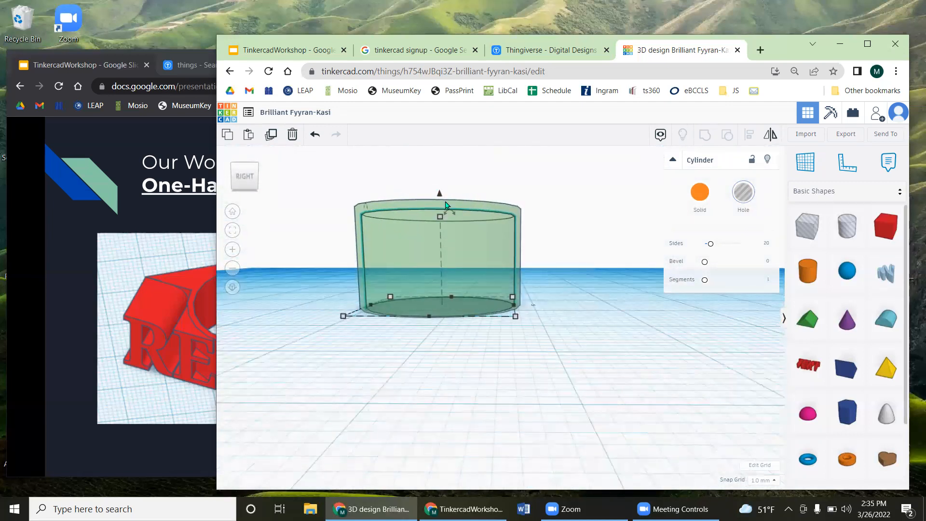
{"action": "right_click_drag", "start_coordinate": [585, 310], "coordinate": [586, 322]}
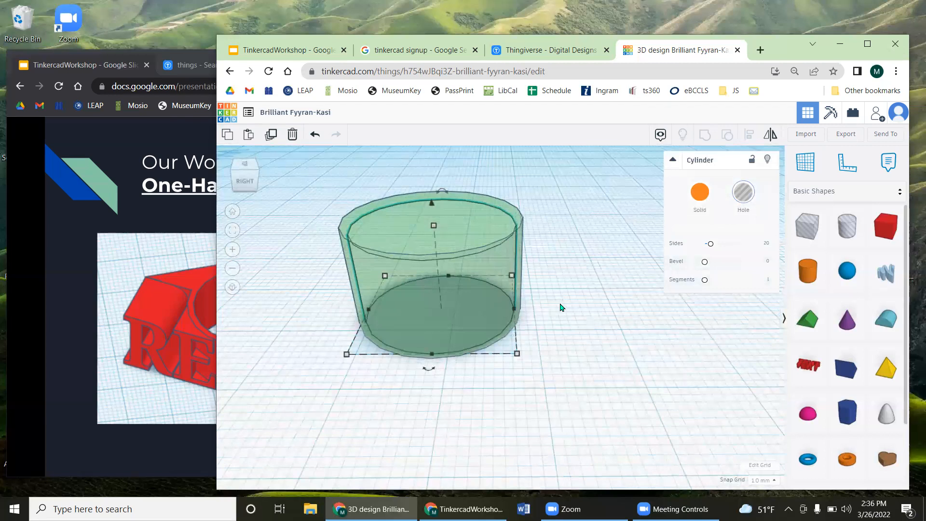
{"action": "right_click_drag", "start_coordinate": [569, 314], "coordinate": [567, 272]}
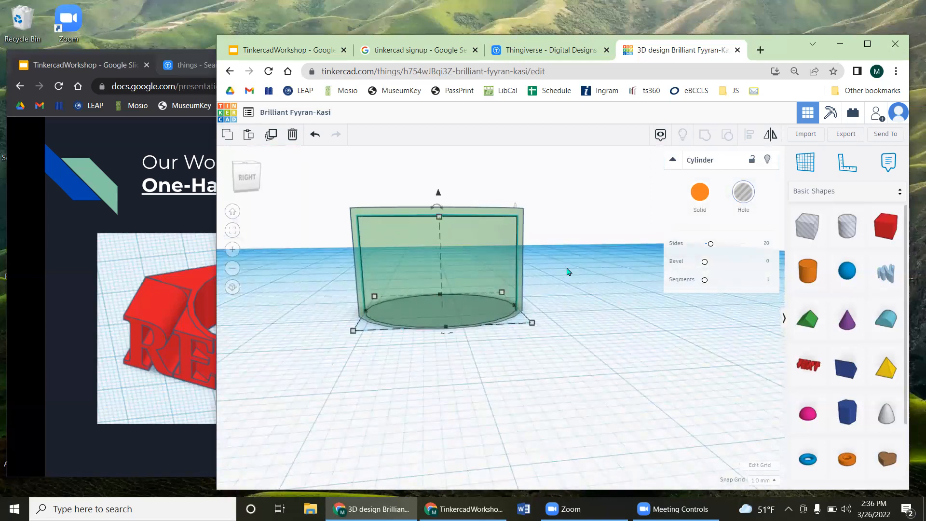
{"action": "mouse_move", "coordinate": [439, 217]}
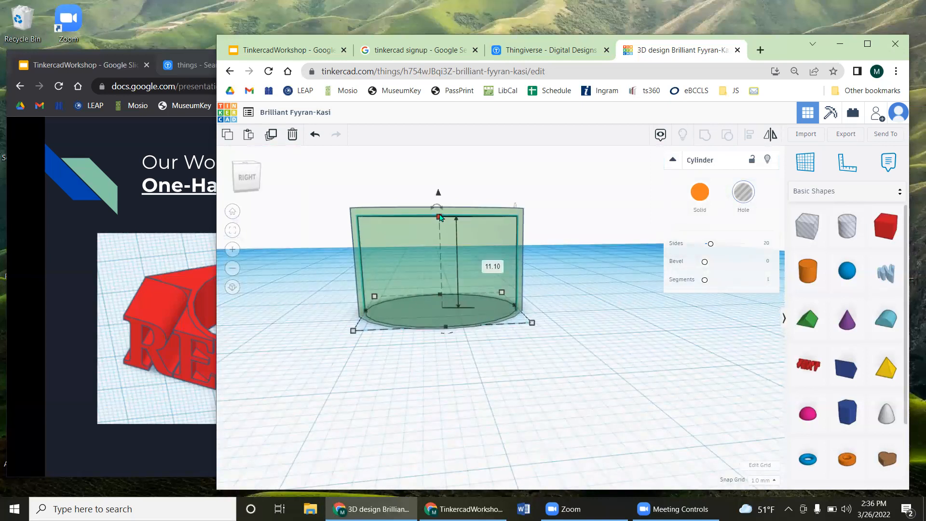
{"action": "left_click_drag", "start_coordinate": [439, 215], "coordinate": [438, 208]}
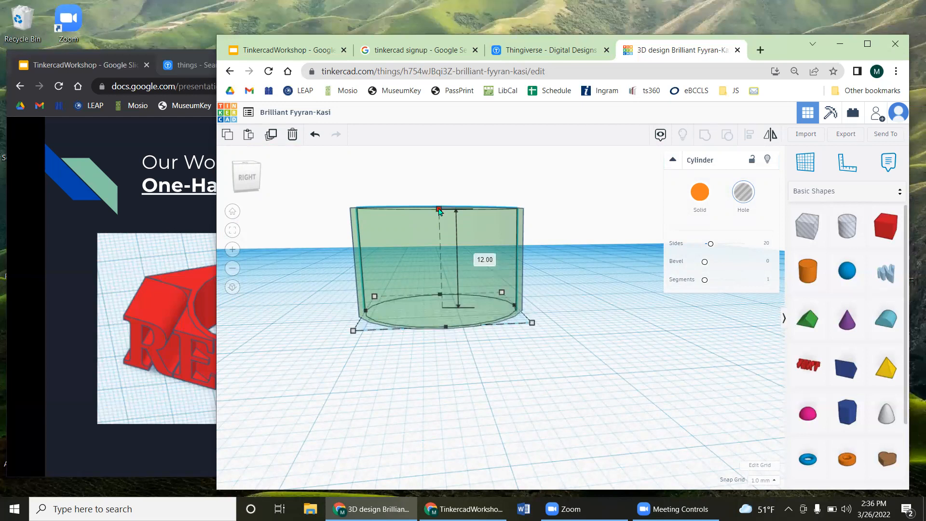
{"action": "left_click", "coordinate": [580, 318]}
Step: Group the green cylinder with the hole cylinder to cut it into a hollow ring
{"action": "mouse_move", "coordinate": [581, 355]}
{"action": "right_mouse_down"}
{"action": "mouse_move", "coordinate": [580, 326]}
{"action": "mouse_move", "coordinate": [573, 357]}
{"action": "mouse_move", "coordinate": [582, 348]}
{"action": "right_mouse_up"}
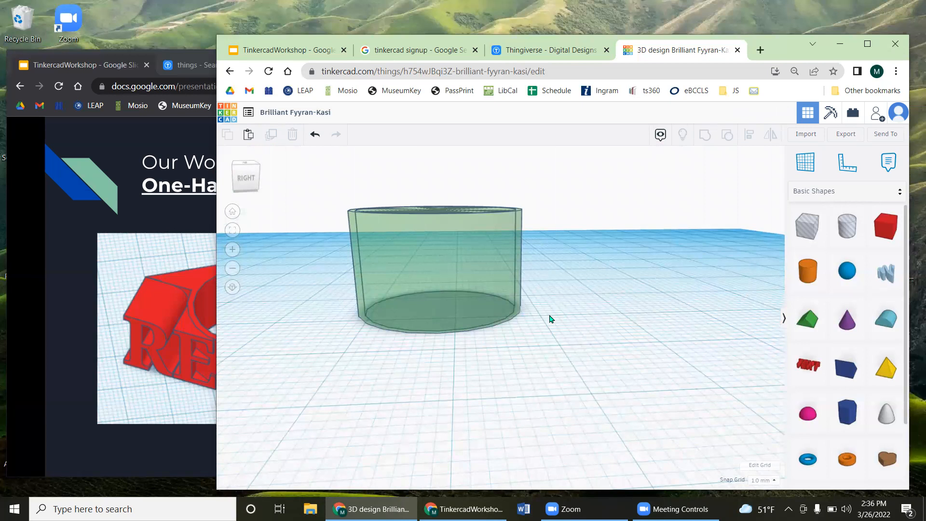
{"action": "right_click_drag", "start_coordinate": [600, 304], "coordinate": [580, 349]}
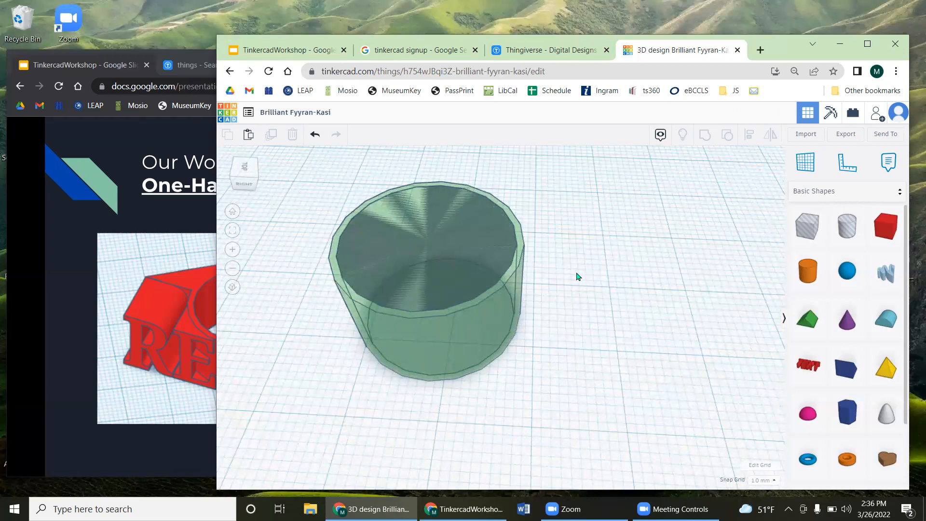
{"action": "left_click_drag", "start_coordinate": [591, 222], "coordinate": [345, 377]}
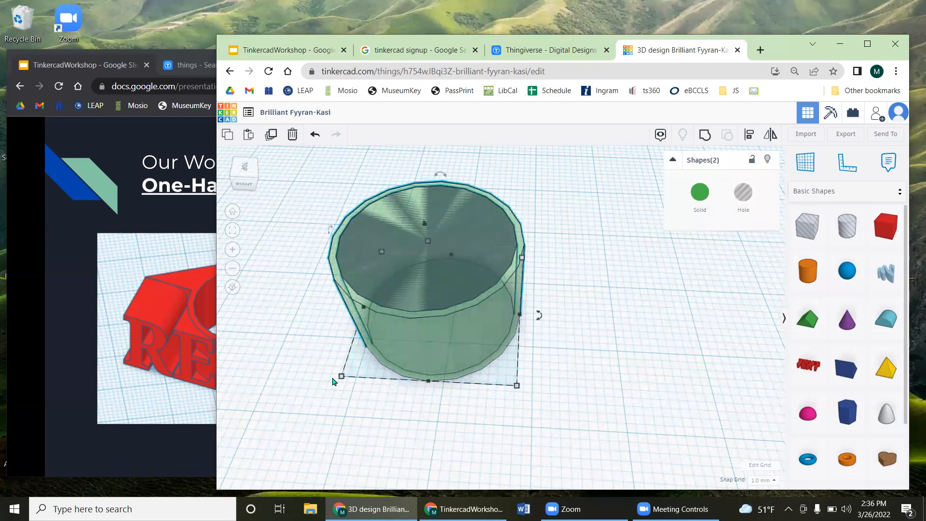
{"action": "left_click", "coordinate": [705, 137]}
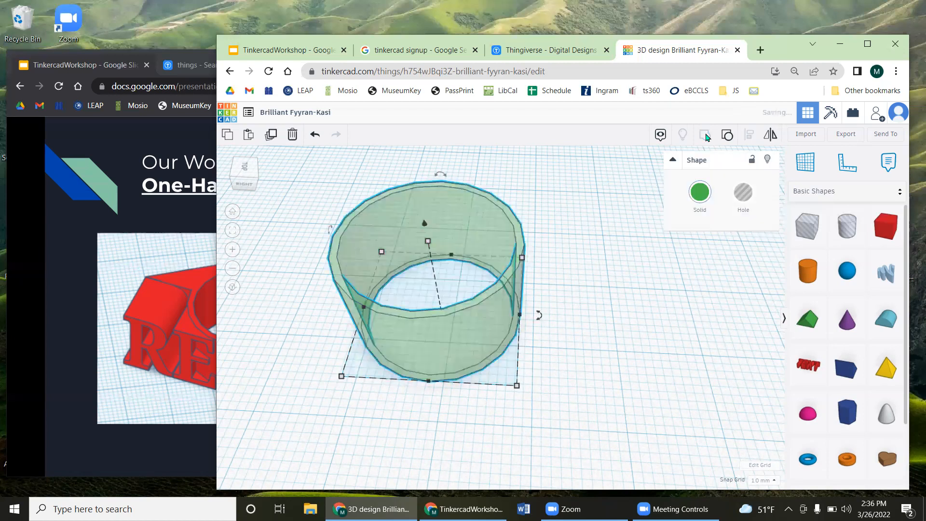
{"action": "left_click", "coordinate": [634, 227]}
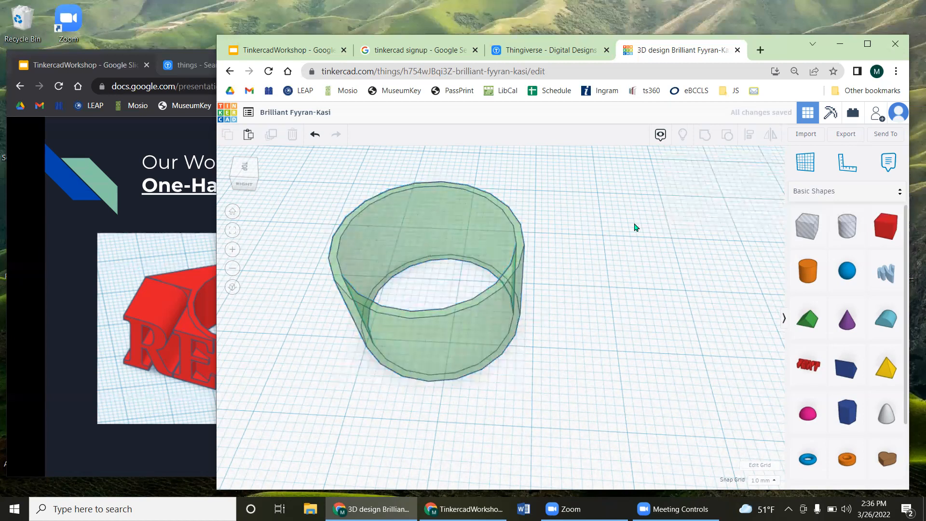
Step: Inspect the grouped ring from several sides, then select it and fit it in the view
{"action": "right_click_drag", "start_coordinate": [655, 259], "coordinate": [586, 295]}
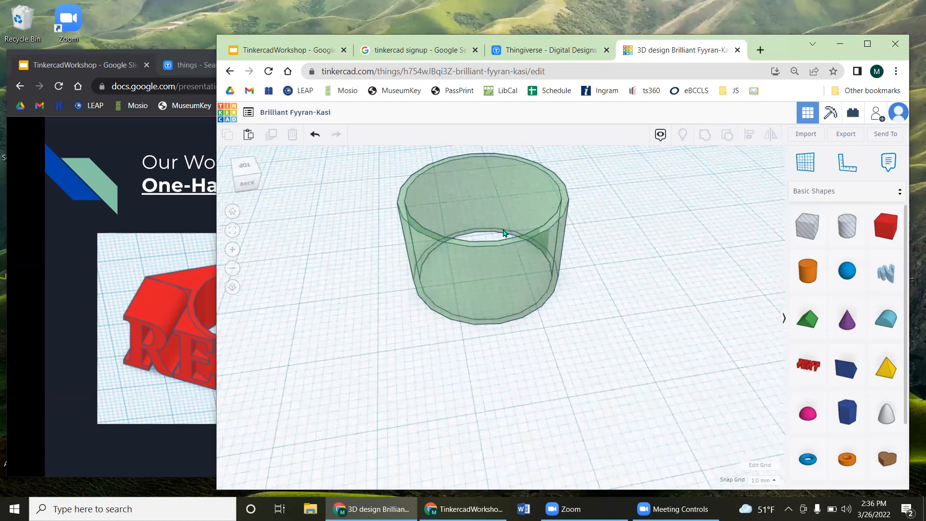
{"action": "right_click_drag", "start_coordinate": [587, 256], "coordinate": [46, 317]}
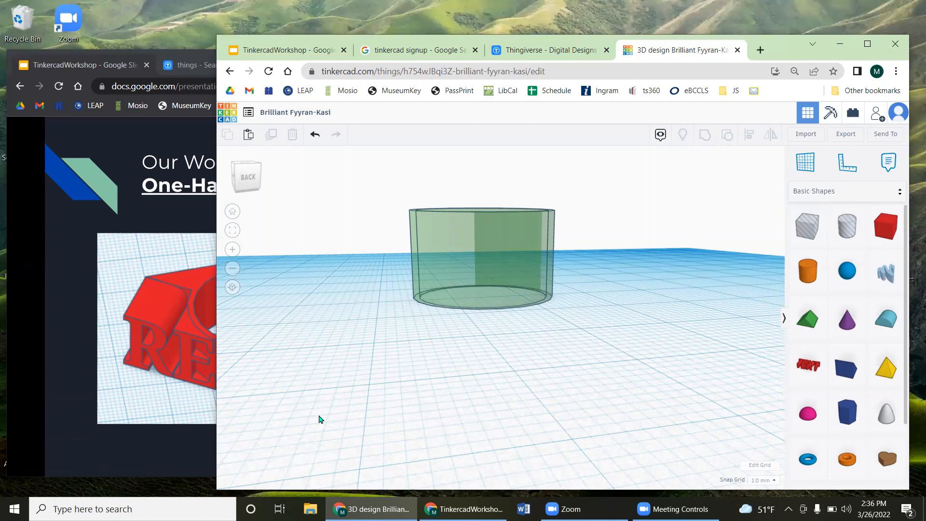
{"action": "right_click_drag", "start_coordinate": [414, 392], "coordinate": [341, 268]}
{"action": "left_click_drag", "start_coordinate": [347, 263], "coordinate": [562, 345]}
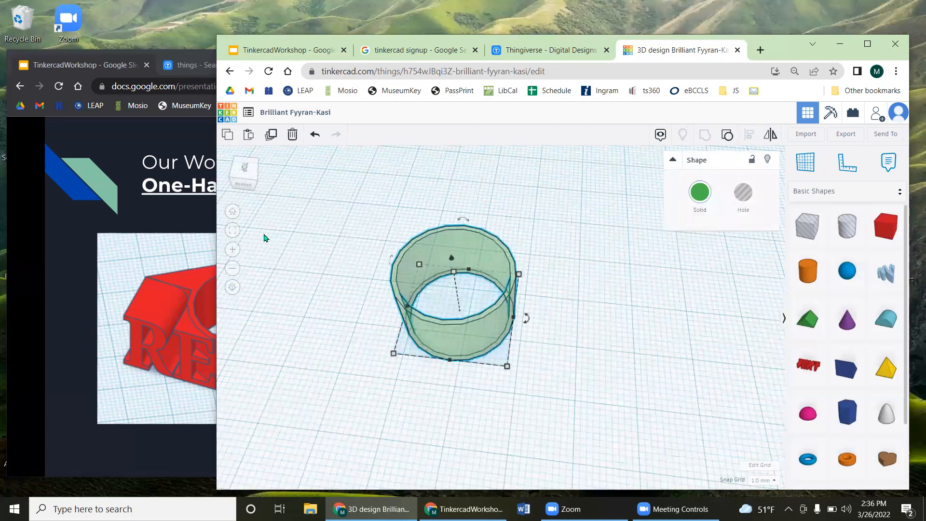
{"action": "left_click", "coordinate": [234, 236]}
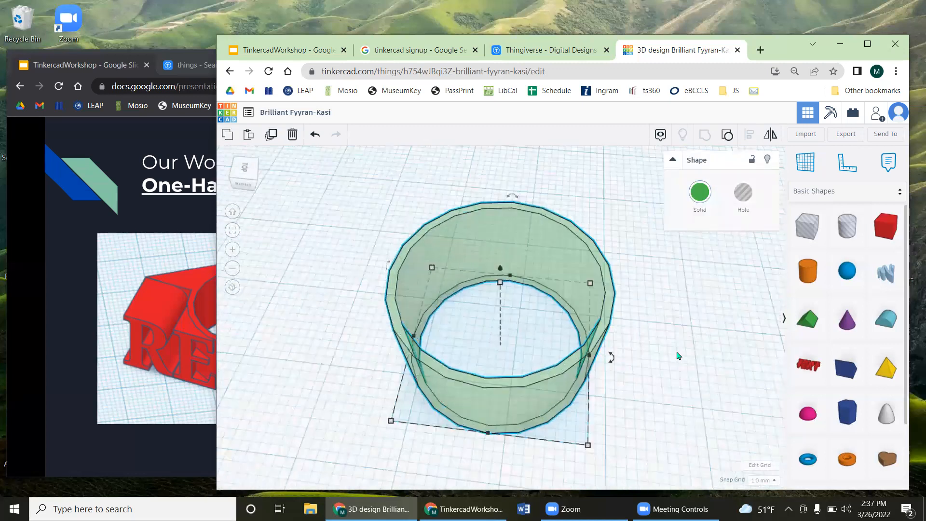
{"action": "right_click_drag", "start_coordinate": [679, 356], "coordinate": [693, 329]}
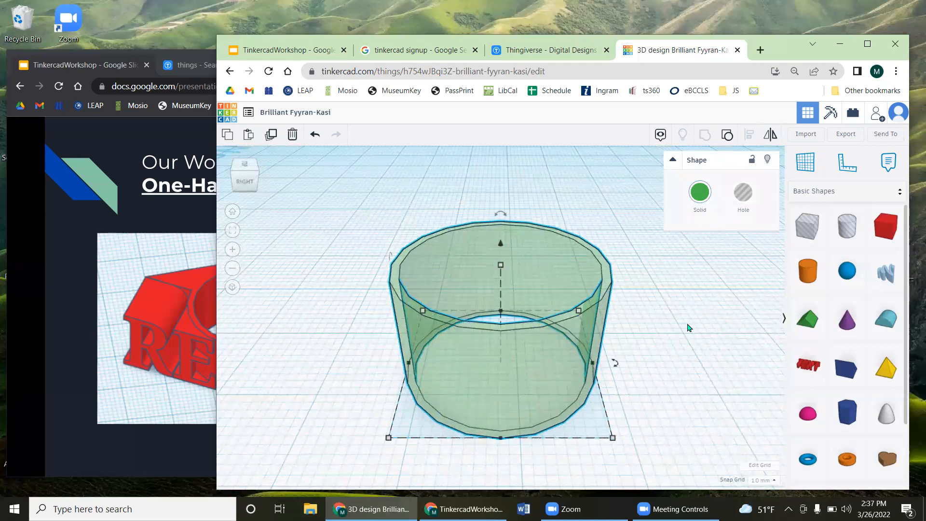
Step: Check the page holder slide, return to Tinkercad, and place a Roof shape on the workplane beside the ring
{"action": "left_click", "coordinate": [112, 68]}
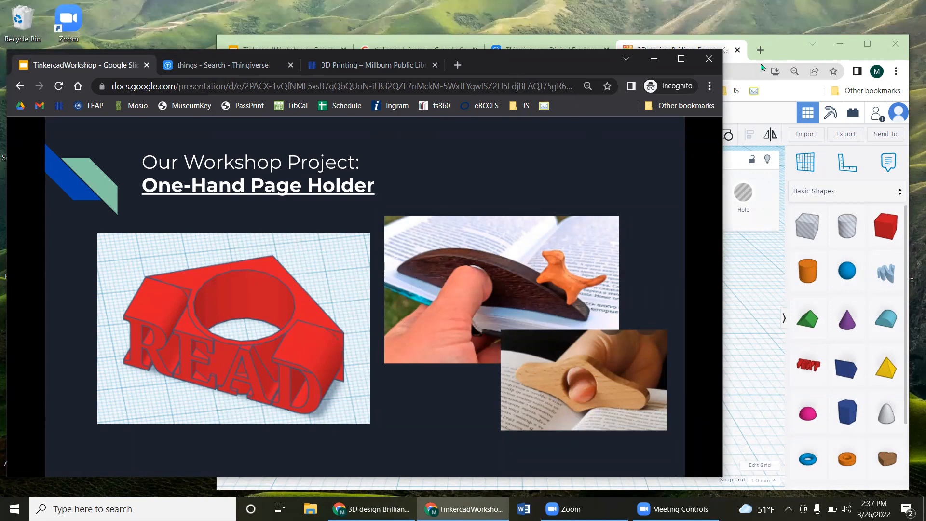
{"action": "left_click", "coordinate": [791, 58]}
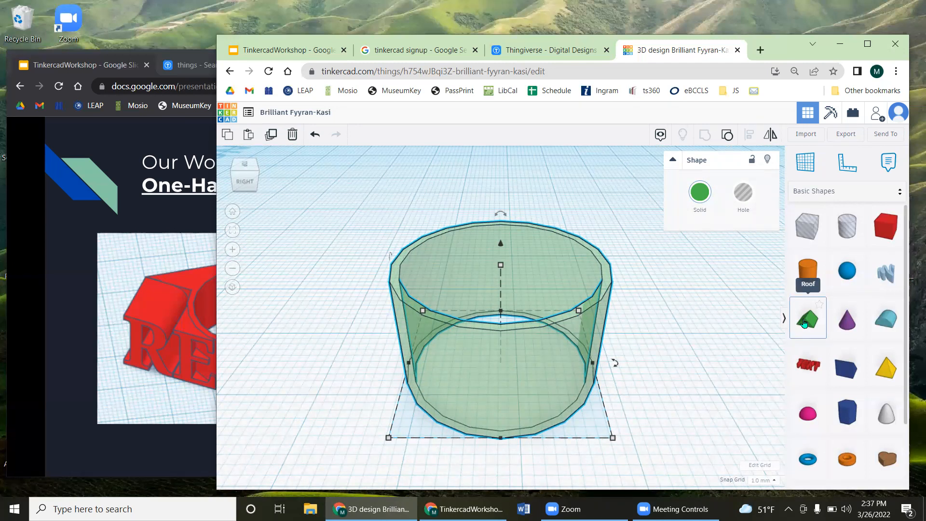
{"action": "left_click_drag", "start_coordinate": [804, 323], "coordinate": [376, 303]}
{"action": "scroll", "coordinate": [317, 307], "scroll_direction": "down", "scroll_amount": 4}
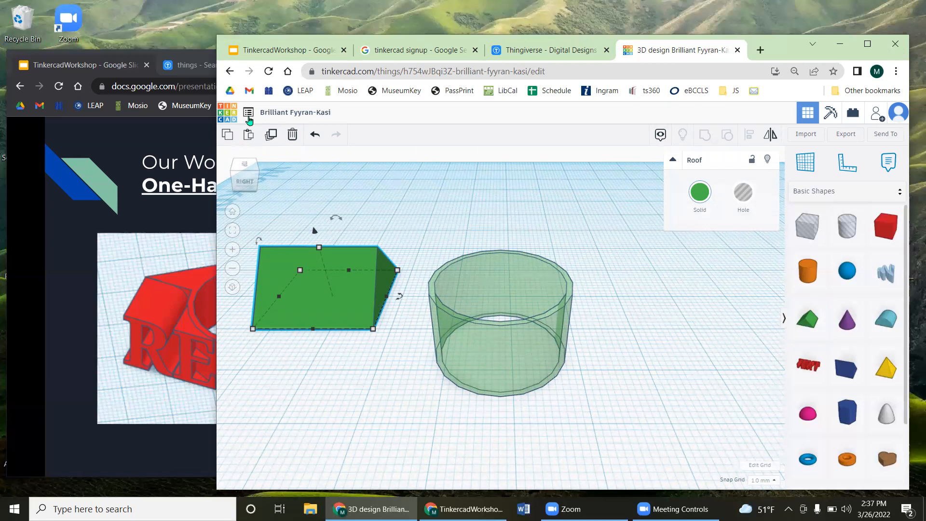
Step: Compare with the page holder slide, and rotate the roof −90° so it stands on its triangular end
{"action": "left_click", "coordinate": [202, 145]}
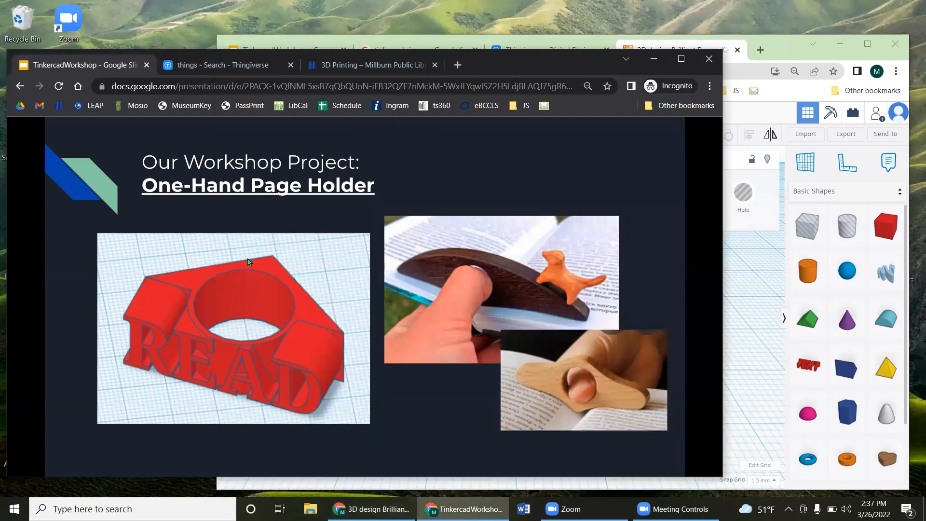
{"action": "left_click", "coordinate": [776, 63]}
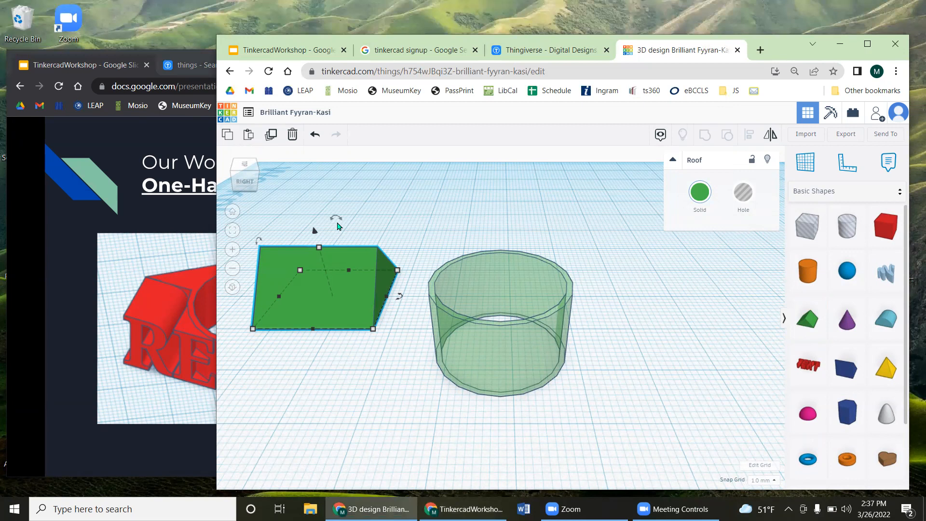
{"action": "mouse_move", "coordinate": [337, 219]}
{"action": "left_mouse_down"}
{"action": "mouse_move", "coordinate": [295, 226]}
{"action": "mouse_move", "coordinate": [286, 240]}
{"action": "mouse_move", "coordinate": [309, 221]}
{"action": "mouse_move", "coordinate": [344, 228]}
{"action": "left_mouse_up"}
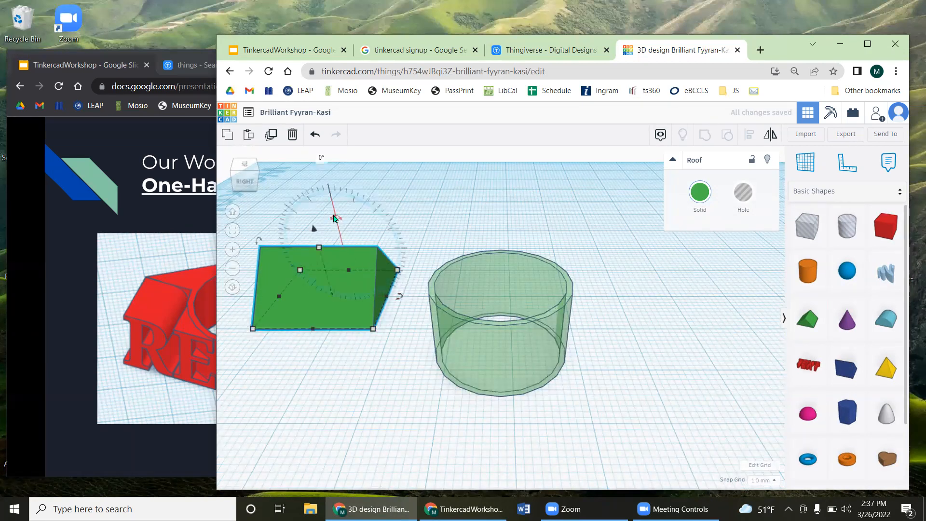
{"action": "right_click_drag", "start_coordinate": [368, 360], "coordinate": [344, 272]}
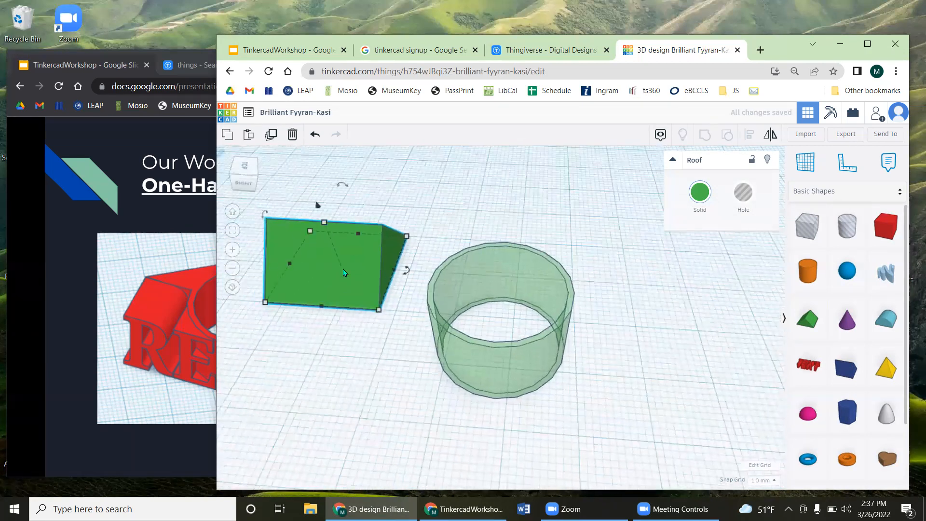
{"action": "left_click_drag", "start_coordinate": [318, 205], "coordinate": [274, 249]}
{"action": "left_click_drag", "start_coordinate": [300, 269], "coordinate": [332, 243]}
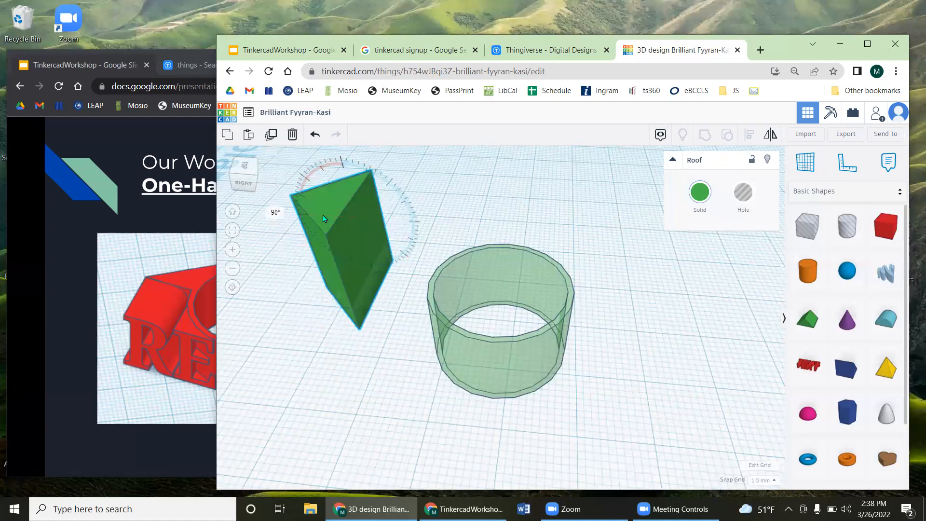
Step: Check the page holder slide, return to the Tinkercad design, and inspect the roof's base relative to the workplane
{"action": "right_click_drag", "start_coordinate": [667, 381], "coordinate": [538, 357]}
{"action": "left_click", "coordinate": [107, 265]}
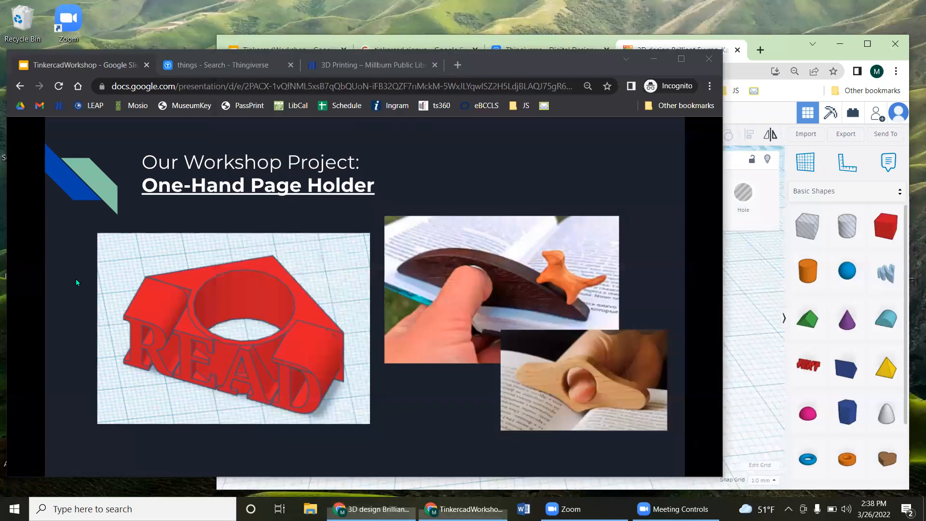
{"action": "right_click", "coordinate": [76, 278]}
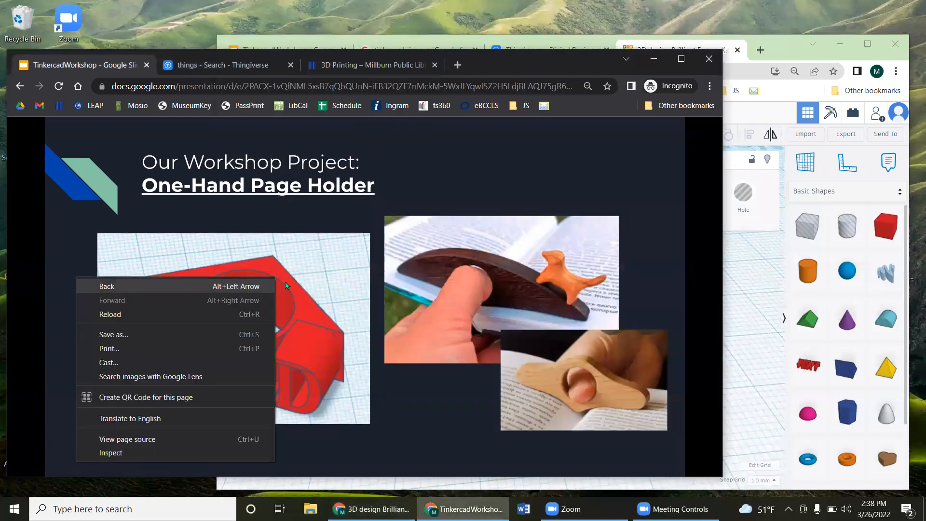
{"action": "left_click", "coordinate": [787, 58]}
{"action": "left_click", "coordinate": [651, 311]}
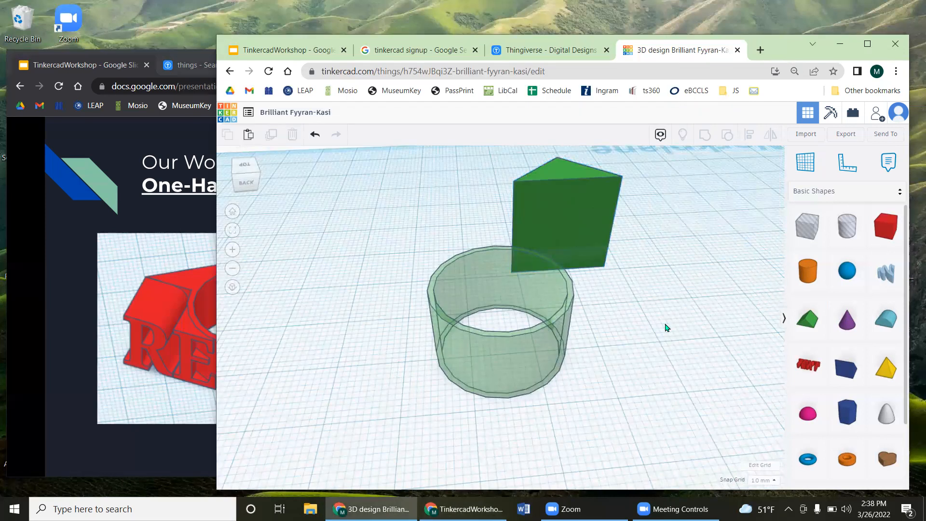
{"action": "right_click_drag", "start_coordinate": [640, 291], "coordinate": [594, 410]}
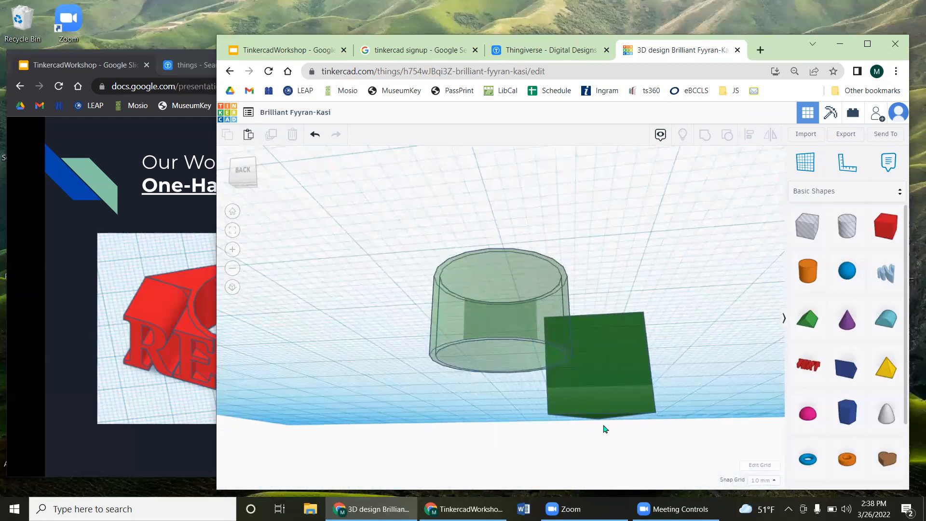
{"action": "right_click_drag", "start_coordinate": [748, 339], "coordinate": [627, 329]}
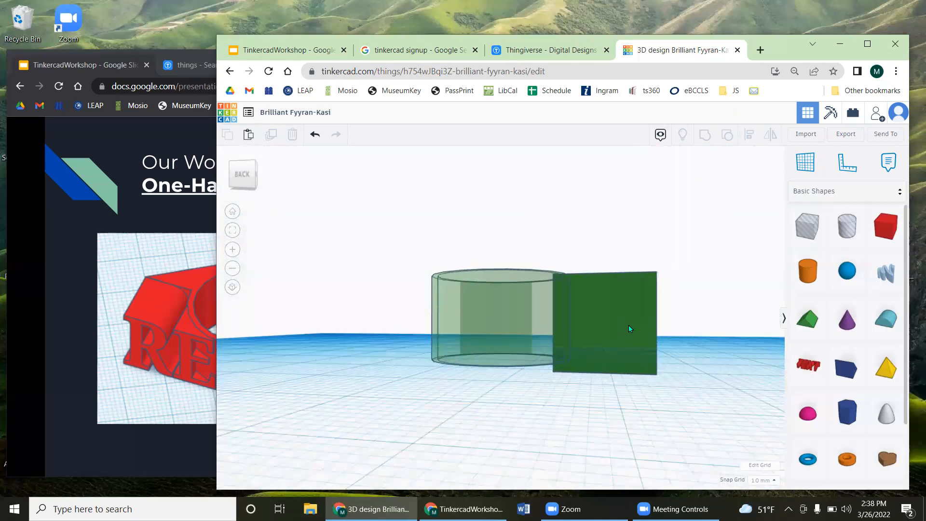
{"action": "left_click", "coordinate": [628, 327]}
{"action": "mouse_move", "coordinate": [602, 372]}
{"action": "left_click_drag", "start_coordinate": [602, 372], "coordinate": [605, 314]}
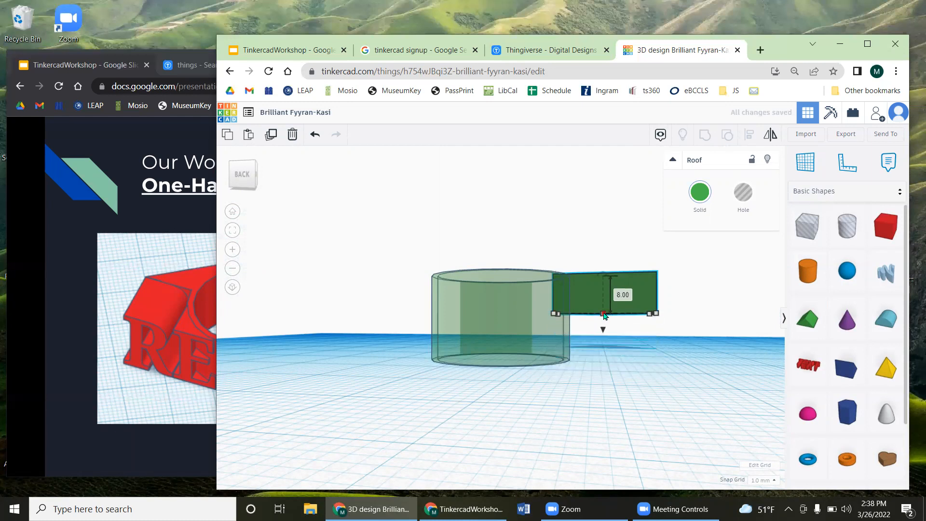
{"action": "key", "text": "ctrl+z"}
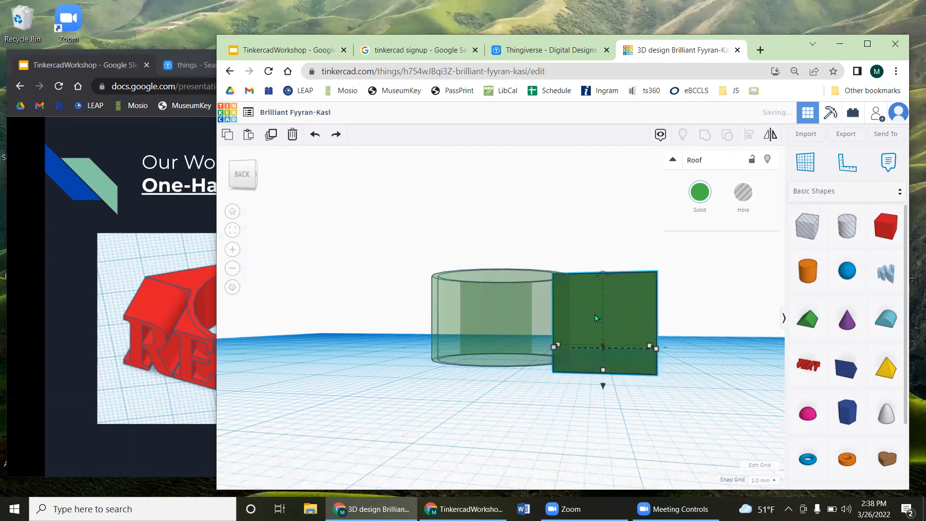
Step: Raise the roof 5 mm so it rests on the workplane, and undo and redo the move to demonstrate the difference
{"action": "left_click_drag", "start_coordinate": [603, 388], "coordinate": [666, 368]}
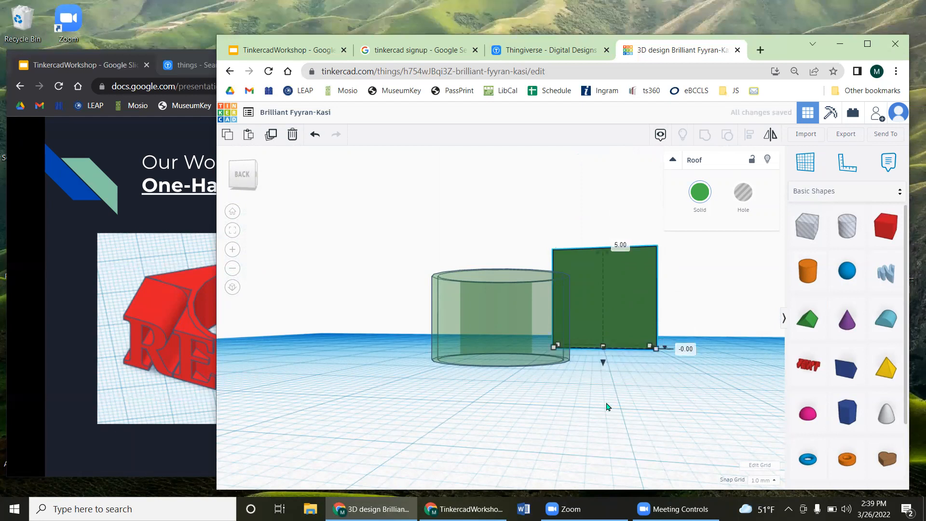
{"action": "left_click", "coordinate": [583, 438]}
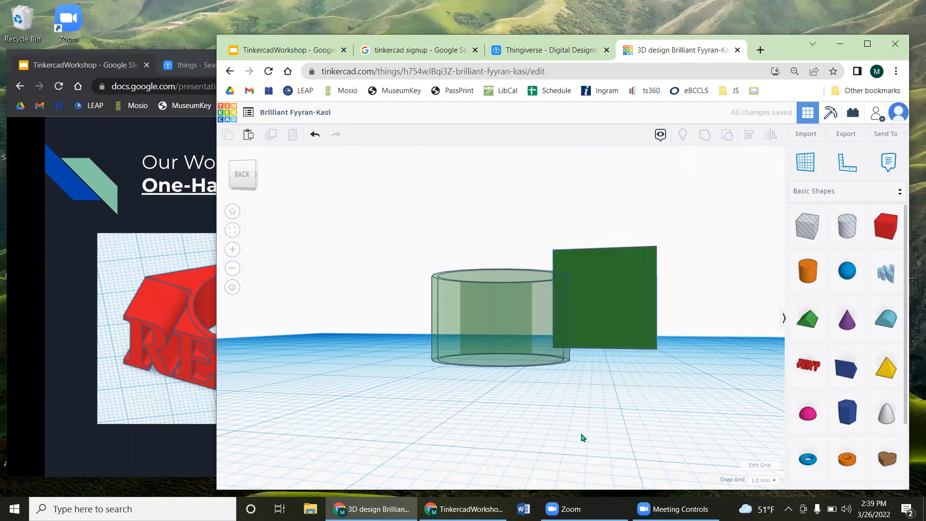
{"action": "key", "text": "ctrl+z"}
{"action": "left_click", "coordinate": [641, 300]}
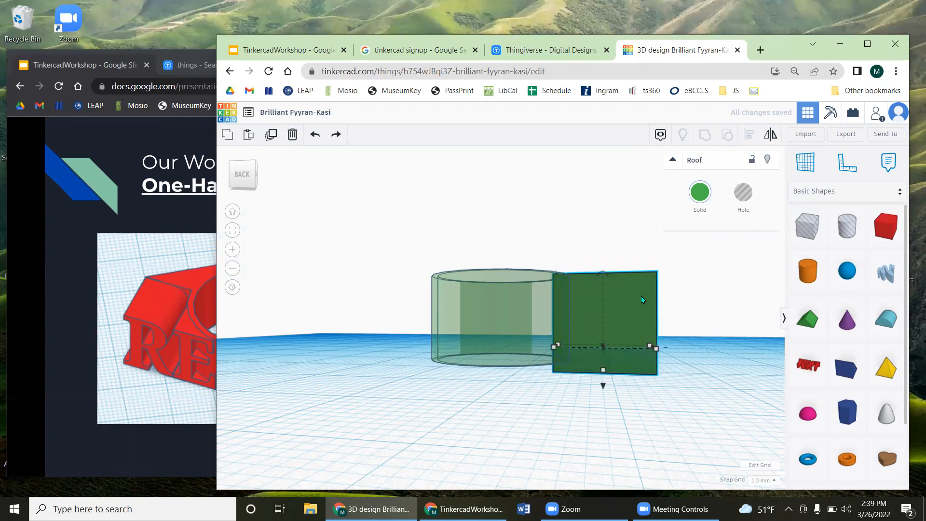
{"action": "key", "text": "ctrl+y"}
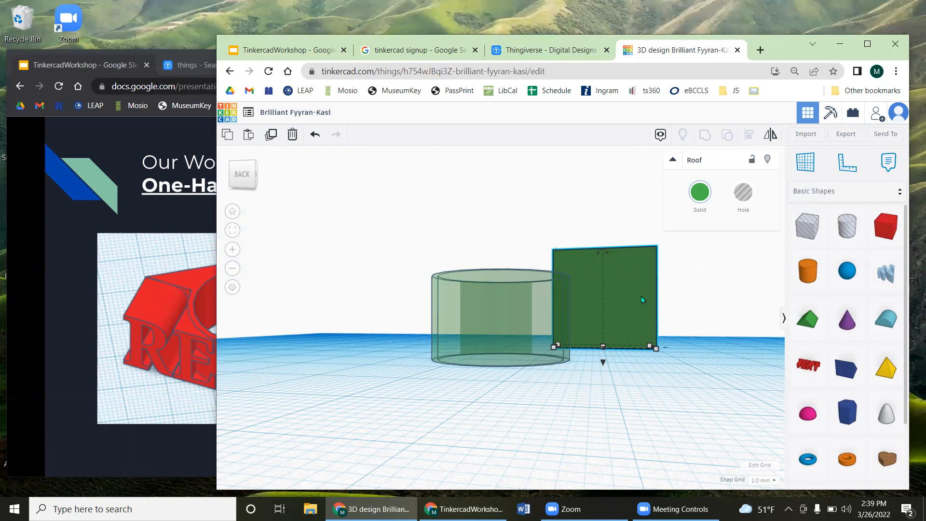
{"action": "left_click", "coordinate": [692, 397]}
Step: Check the ring's height, and reduce the roof's height from its upper face to match the ring
{"action": "right_click_drag", "start_coordinate": [690, 399], "coordinate": [657, 274]}
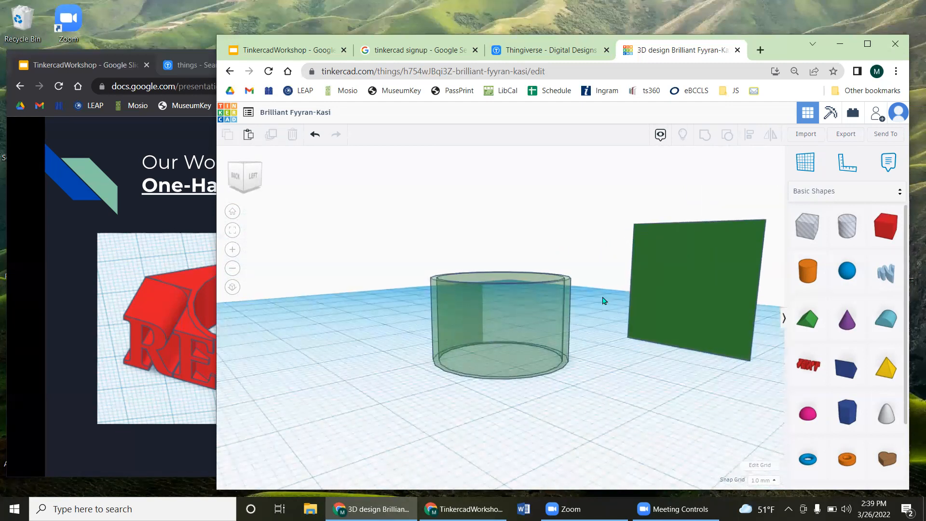
{"action": "left_click", "coordinate": [557, 302]}
{"action": "mouse_move", "coordinate": [500, 278]}
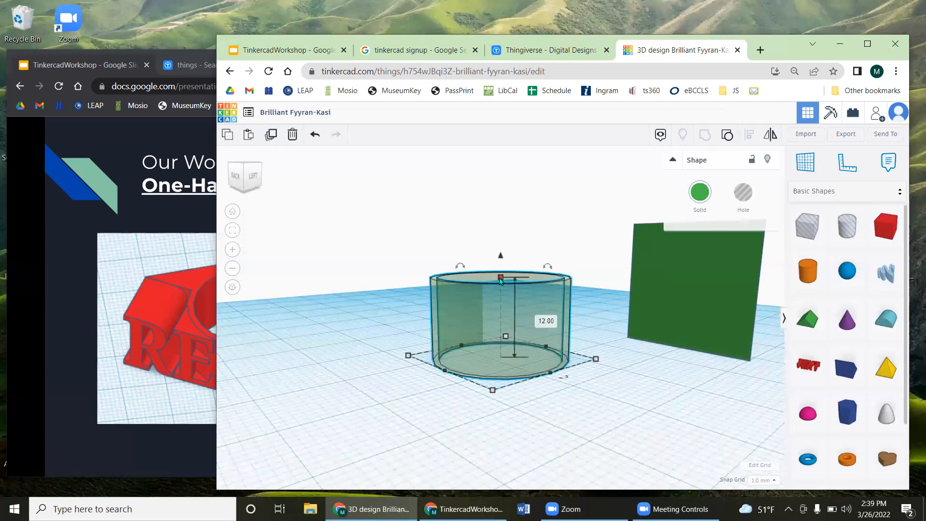
{"action": "right_click_drag", "start_coordinate": [667, 370], "coordinate": [688, 323]}
{"action": "left_click", "coordinate": [620, 259]}
{"action": "mouse_move", "coordinate": [600, 208]}
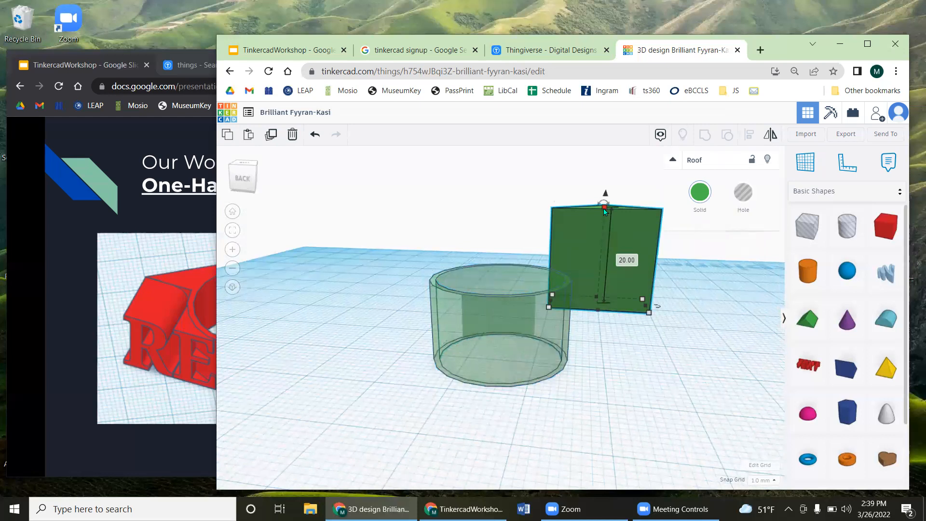
{"action": "left_click_drag", "start_coordinate": [603, 206], "coordinate": [606, 248]}
{"action": "left_click", "coordinate": [658, 374]}
{"action": "right_click_drag", "start_coordinate": [657, 374], "coordinate": [666, 424]}
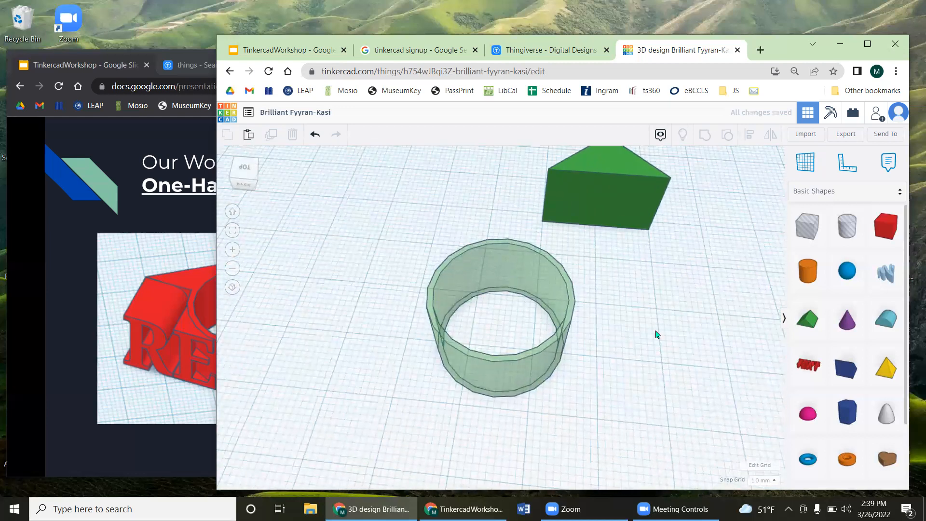
Step: Compare with the page holder slide, and widen the roof's long side to 35 mm
{"action": "middle_click_drag", "start_coordinate": [669, 284], "coordinate": [612, 337]}
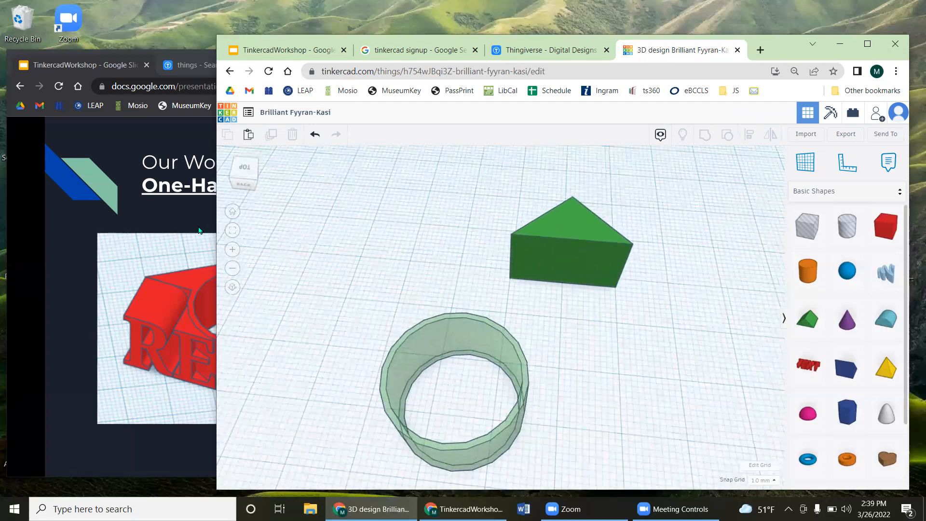
{"action": "left_click", "coordinate": [74, 76]}
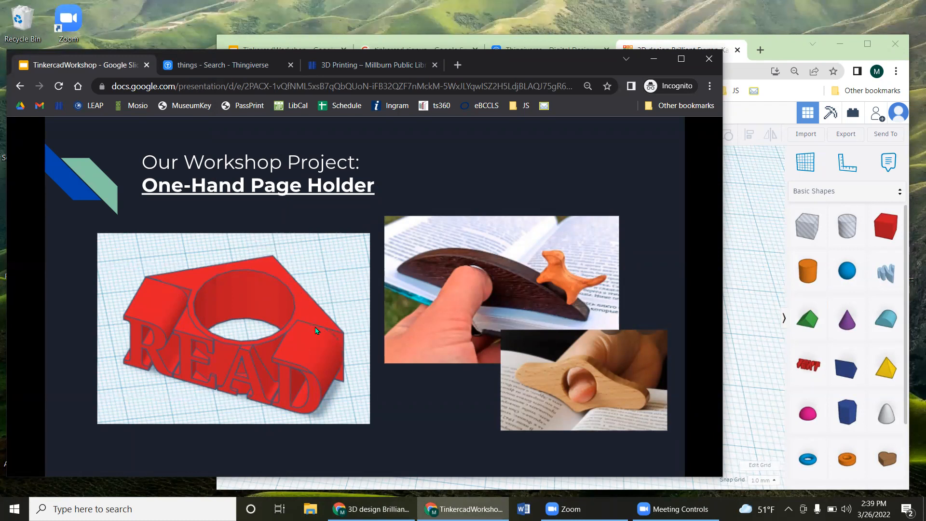
{"action": "left_click", "coordinate": [745, 266]}
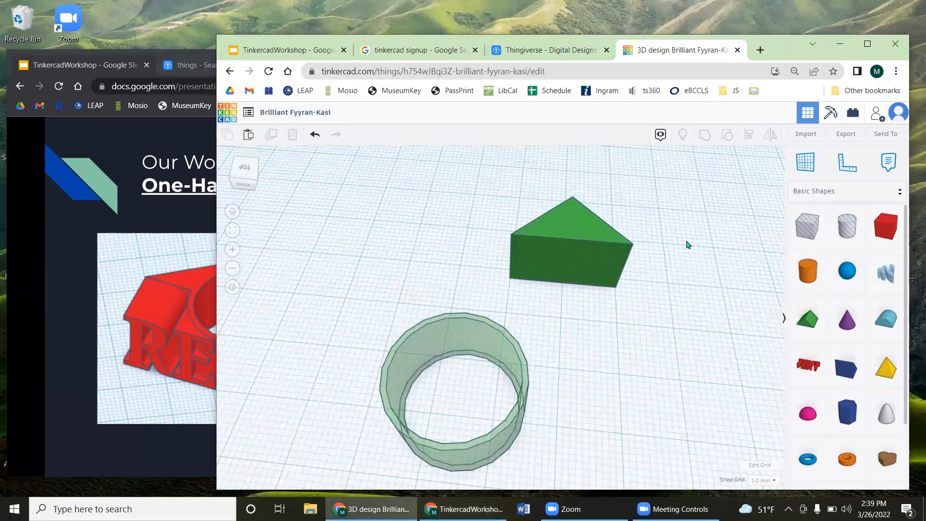
{"action": "left_click", "coordinate": [589, 242]}
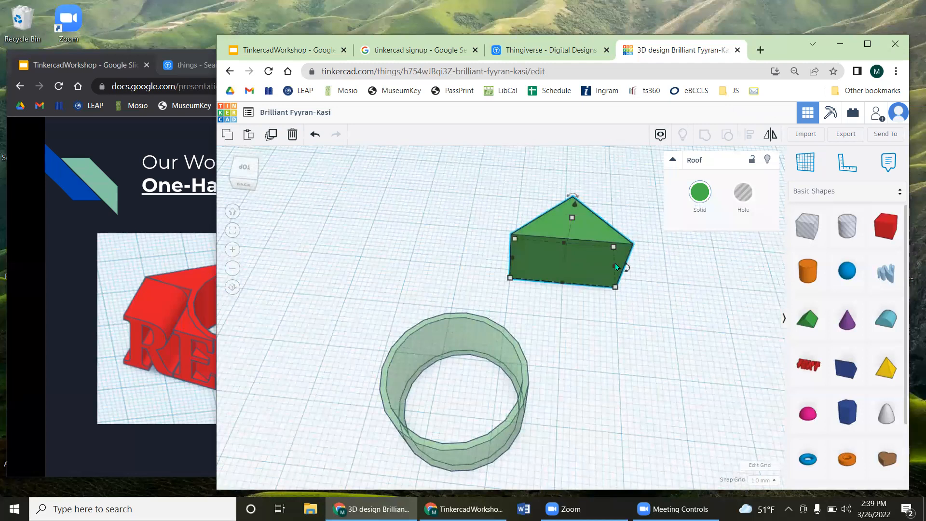
{"action": "left_click_drag", "start_coordinate": [615, 265], "coordinate": [692, 272]}
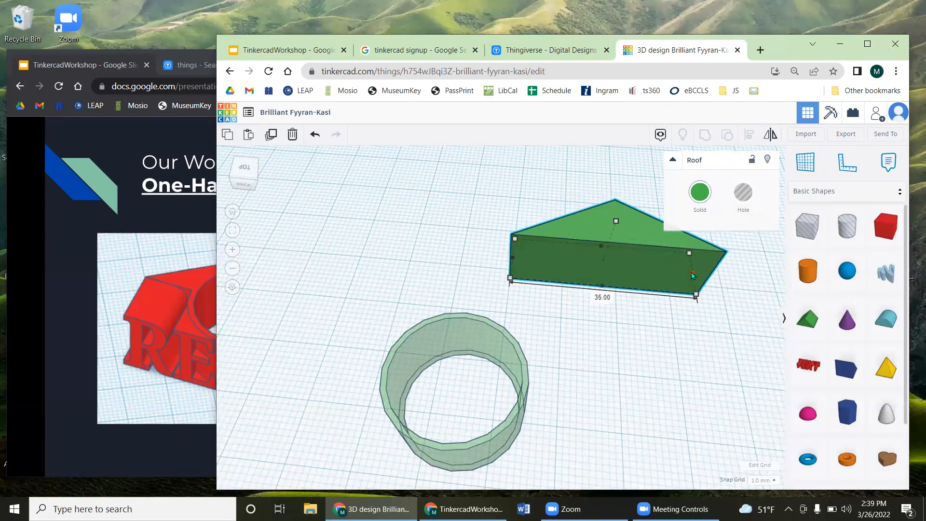
{"action": "left_click", "coordinate": [675, 357]}
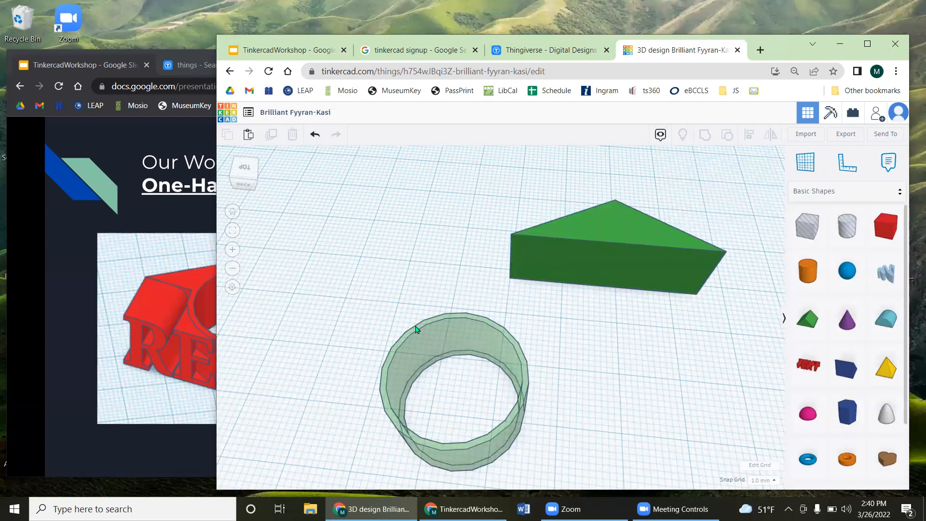
Step: Try moving the roof freehand by 4 mm closer to the ring
{"action": "left_click", "coordinate": [232, 268]}
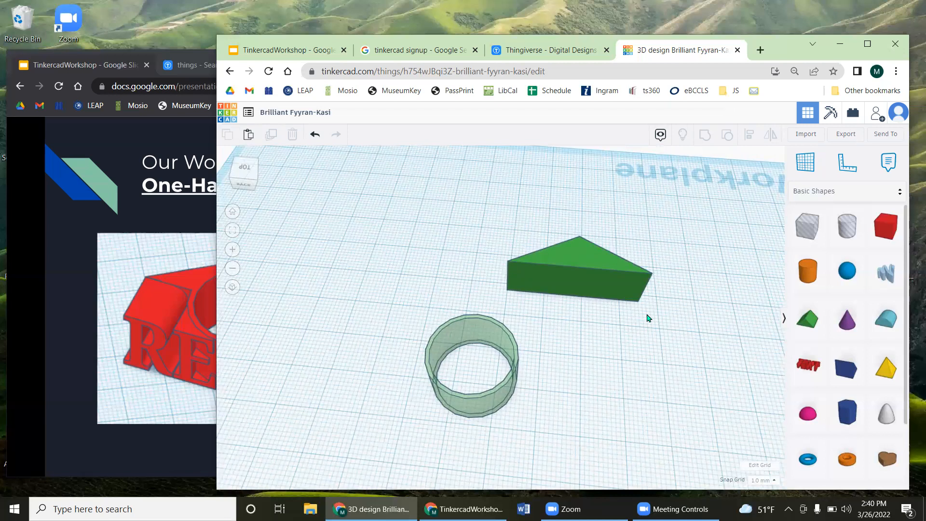
{"action": "left_click_drag", "start_coordinate": [576, 290], "coordinate": [593, 279]}
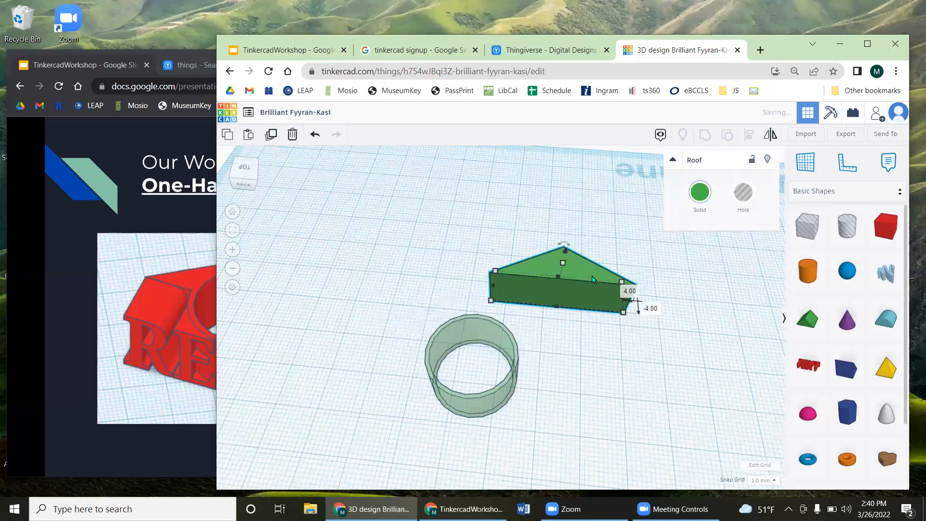
{"action": "left_click", "coordinate": [609, 381]}
Step: Select the roof and the ring together, and align their centres along both horizontal axes
{"action": "right_click_drag", "start_coordinate": [610, 374], "coordinate": [343, 246]}
{"action": "left_click_drag", "start_coordinate": [298, 163], "coordinate": [685, 434]}
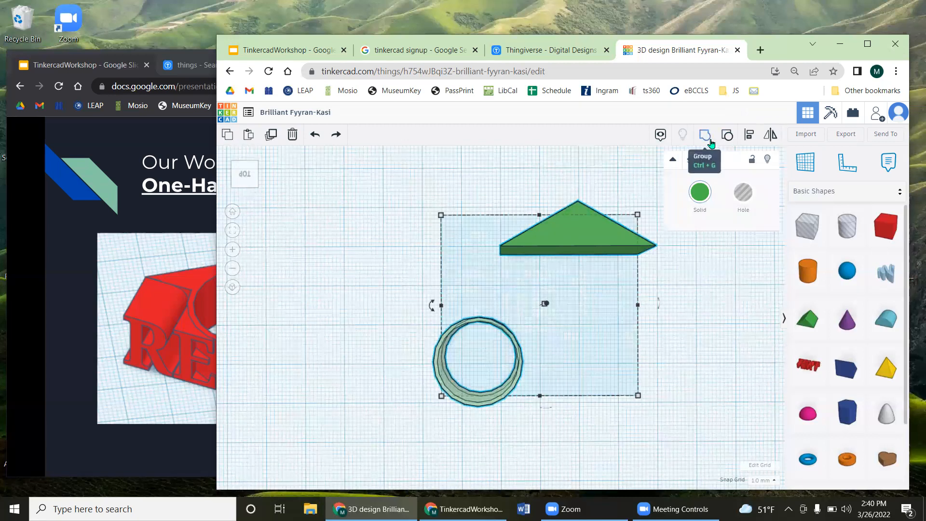
{"action": "left_click", "coordinate": [750, 139]}
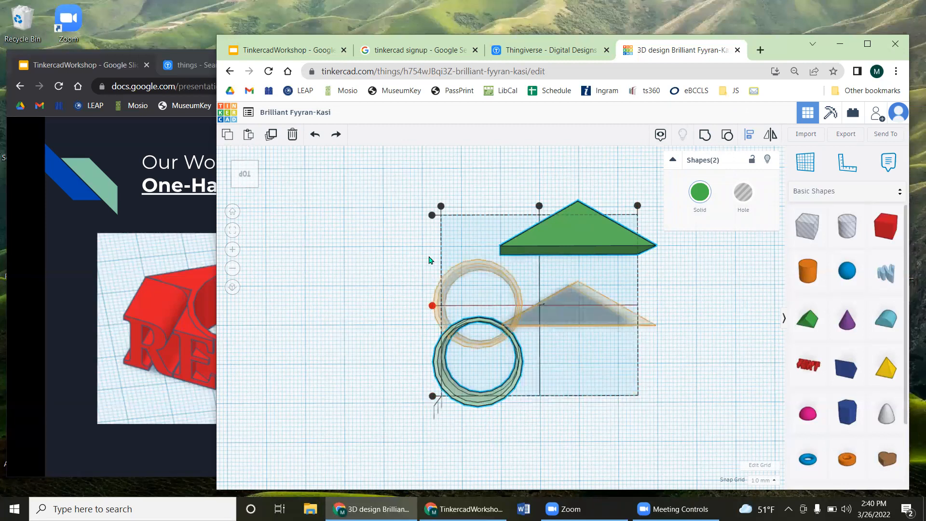
{"action": "left_click", "coordinate": [539, 207]}
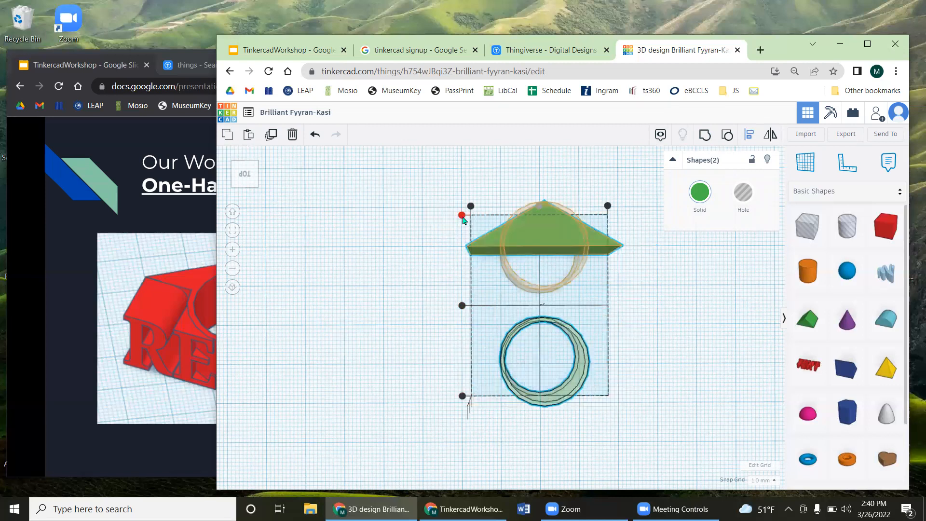
{"action": "left_click", "coordinate": [462, 305]}
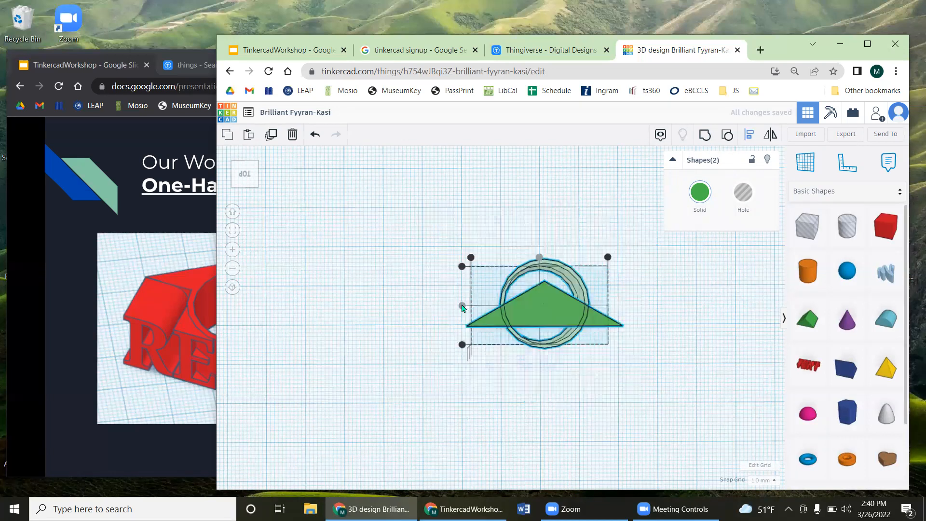
{"action": "left_click", "coordinate": [695, 315]}
Step: Nudge the roof alone toward its peak until its long side crosses only the edge region of the ring
{"action": "right_click_drag", "start_coordinate": [620, 352], "coordinate": [563, 364]}
{"action": "left_click", "coordinate": [560, 358]}
{"action": "right_click_drag", "start_coordinate": [462, 437], "coordinate": [538, 406]}
{"action": "key", "text": "Up"}
{"action": "key", "text": "Up"}
{"action": "key", "text": "Up"}
{"action": "key", "text": "Up"}
{"action": "key", "text": "Up"}
{"action": "key", "text": "Up"}
{"action": "key", "text": "Up"}
{"action": "key", "text": "Up"}
{"action": "key", "text": "Up"}
{"action": "key", "text": "Up"}
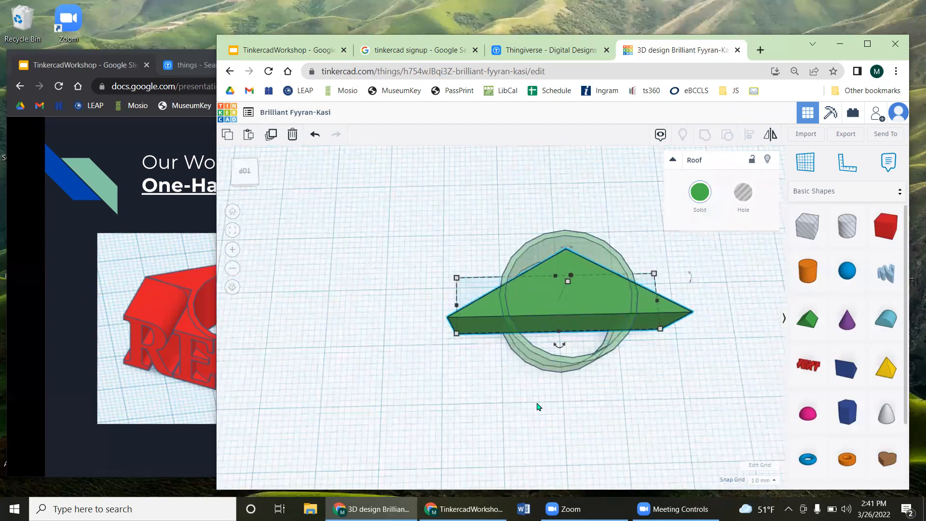
{"action": "key", "text": "Up"}
{"action": "key", "text": "Up"}
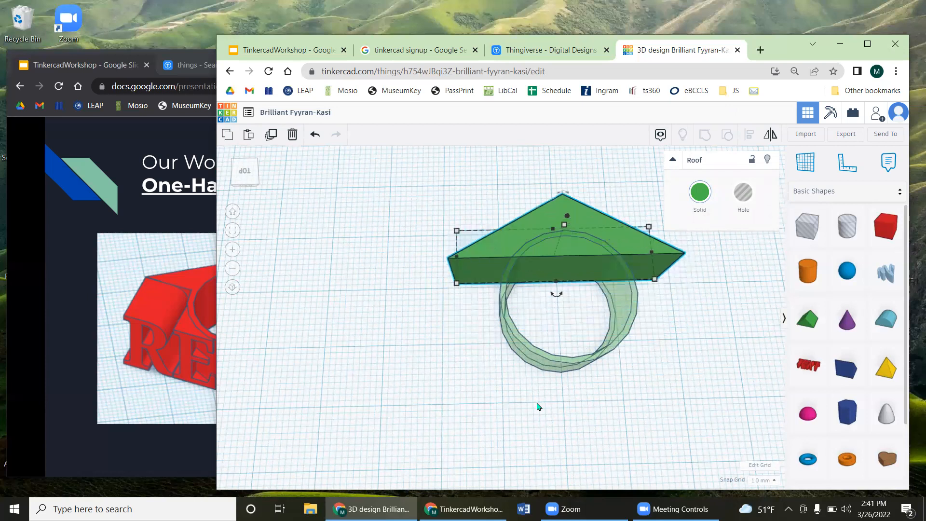
{"action": "key", "text": "Up"}
{"action": "key", "text": "Up"}
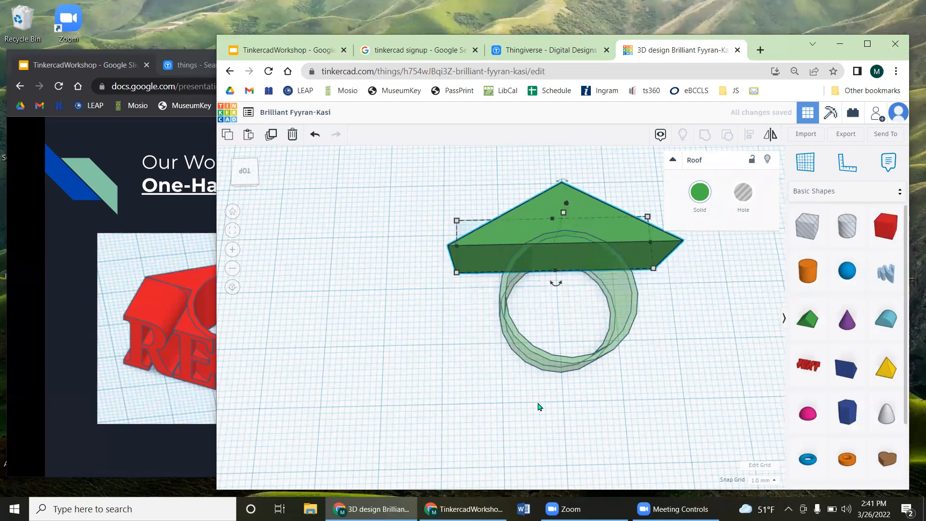
Step: Inspect the roof's position over the ring from above, and compare it with the page holder slide
{"action": "right_click_drag", "start_coordinate": [535, 436], "coordinate": [521, 458]}
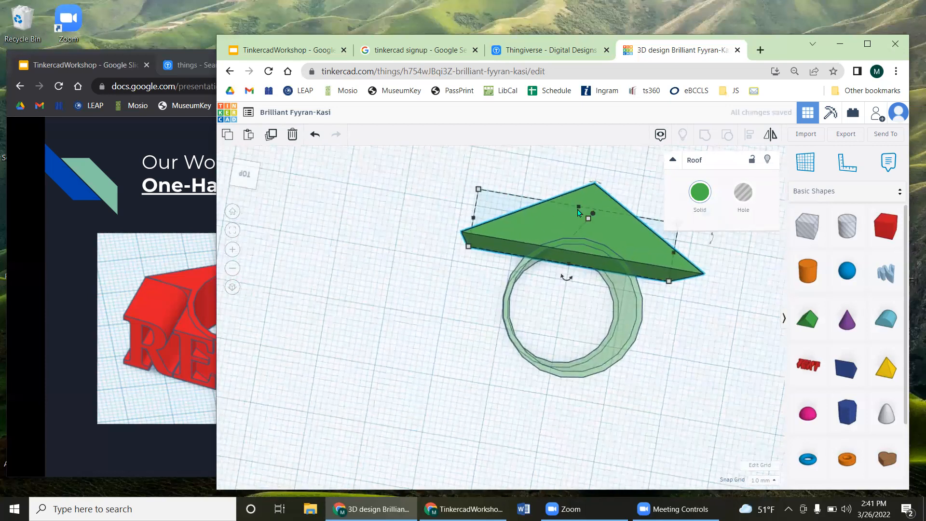
{"action": "right_click_drag", "start_coordinate": [665, 377], "coordinate": [675, 357]}
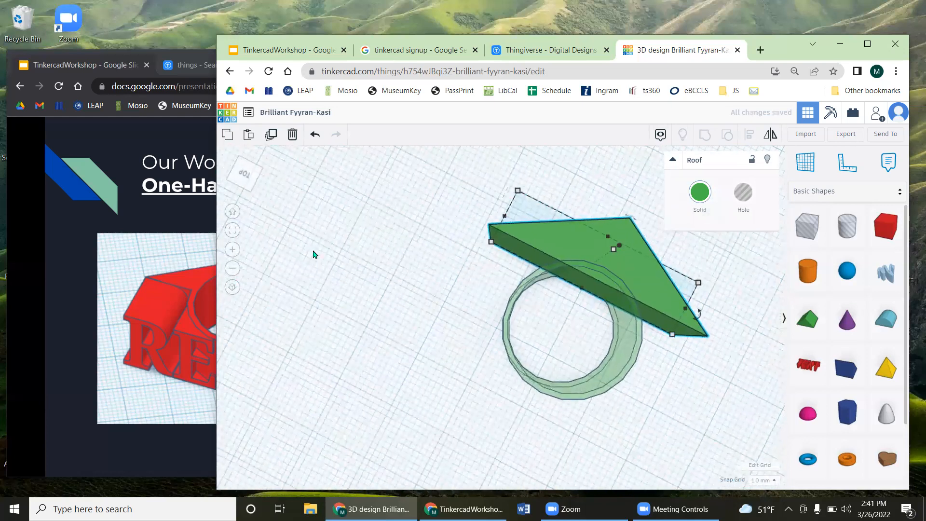
{"action": "left_click", "coordinate": [232, 236]}
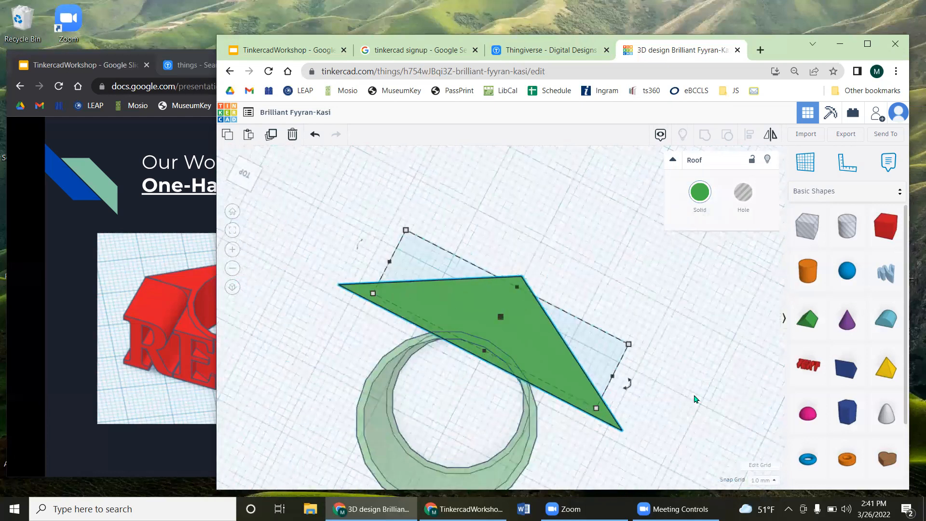
{"action": "right_click_drag", "start_coordinate": [730, 368], "coordinate": [668, 415]}
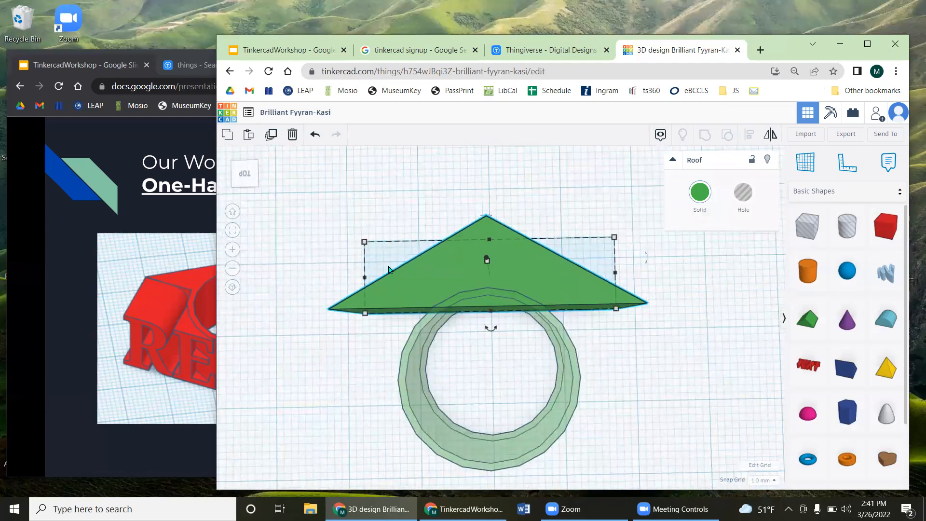
{"action": "left_click", "coordinate": [98, 67]}
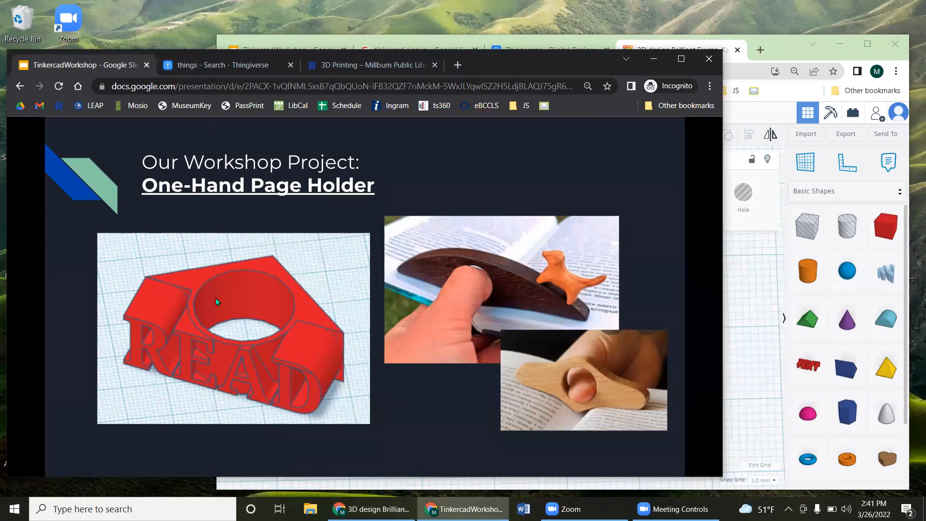
Step: Return to the Tinkercad design and move the roof 6 mm toward the ring's centre
{"action": "left_click", "coordinate": [793, 57]}
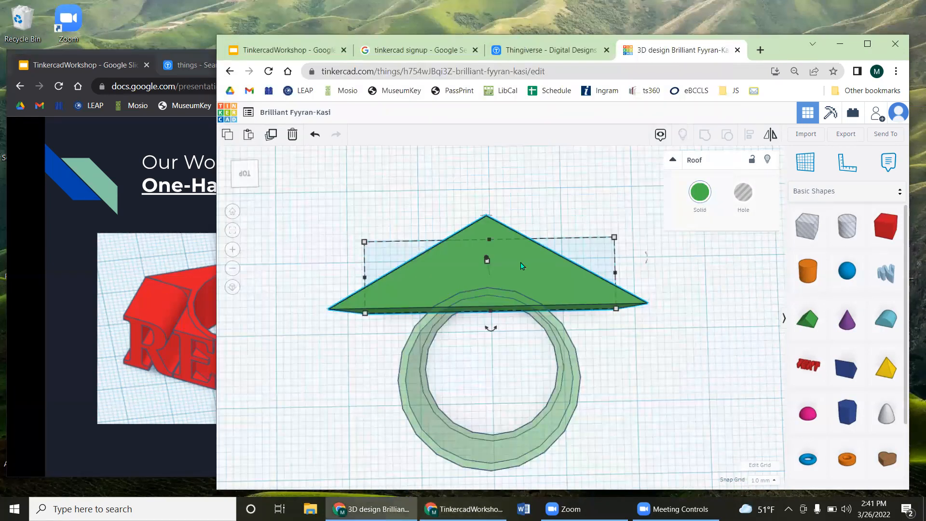
{"action": "key", "text": "Down"}
{"action": "key", "text": "Down"}
{"action": "key", "text": "Down"}
{"action": "key", "text": "Down"}
{"action": "key", "text": "Down"}
{"action": "key", "text": "Down"}
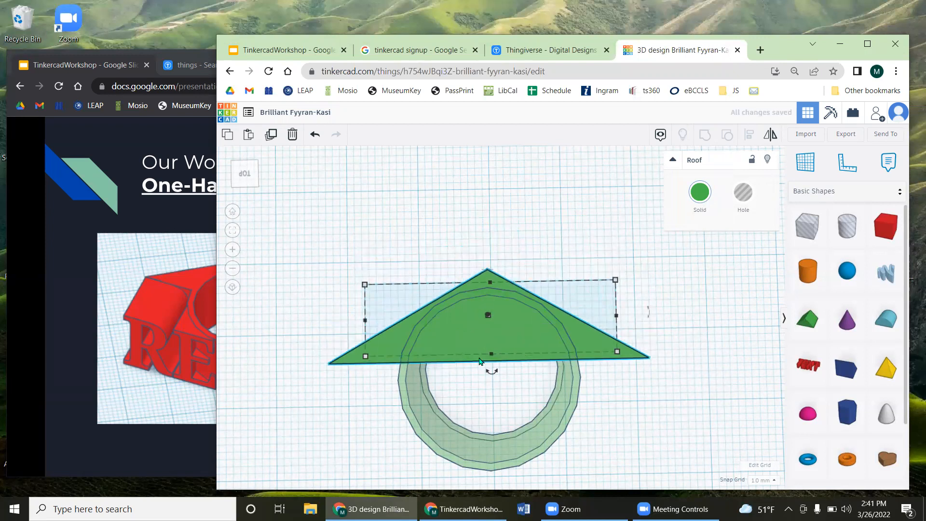
Step: Enlarge the roof around the ring by shifting it 2 mm toward its peak, stretching its depth to 17 mm and widening its long side
{"action": "left_click_drag", "start_coordinate": [490, 356], "coordinate": [489, 379]}
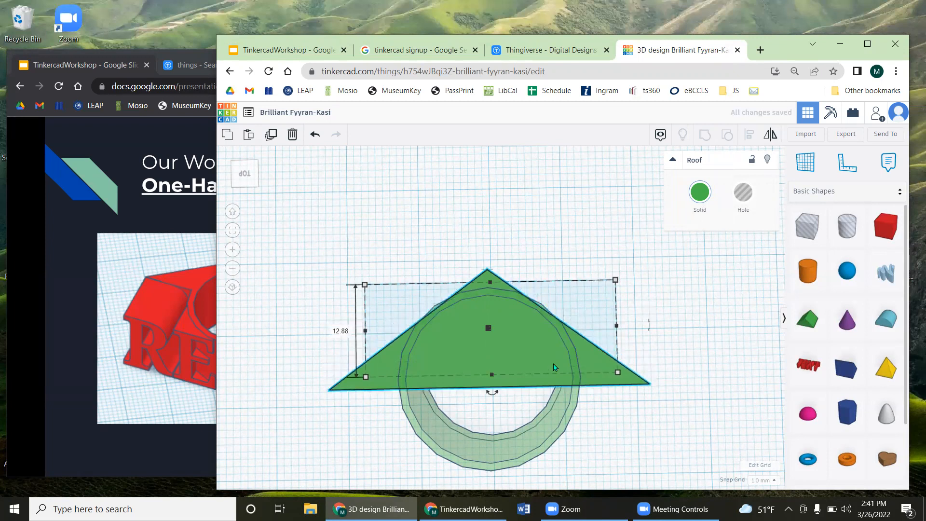
{"action": "key", "text": "Up"}
{"action": "key", "text": "Up"}
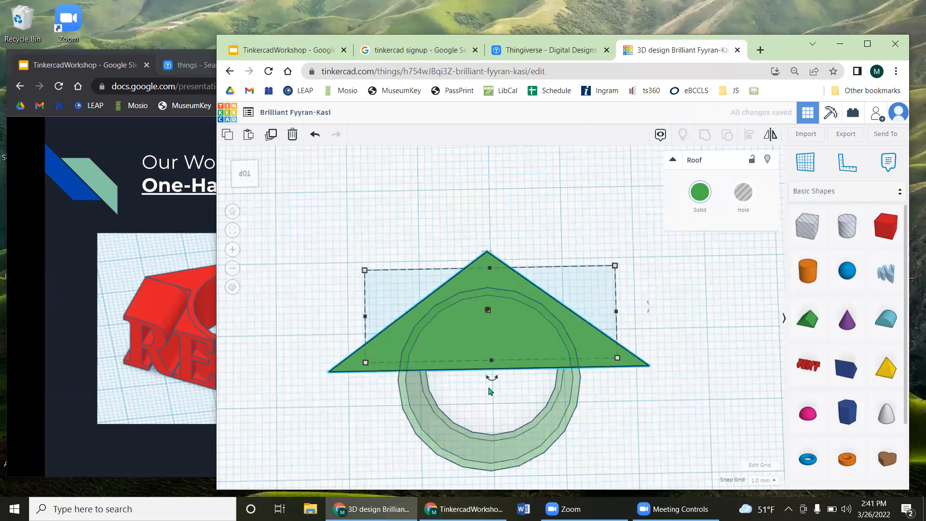
{"action": "left_click_drag", "start_coordinate": [490, 370], "coordinate": [490, 378]}
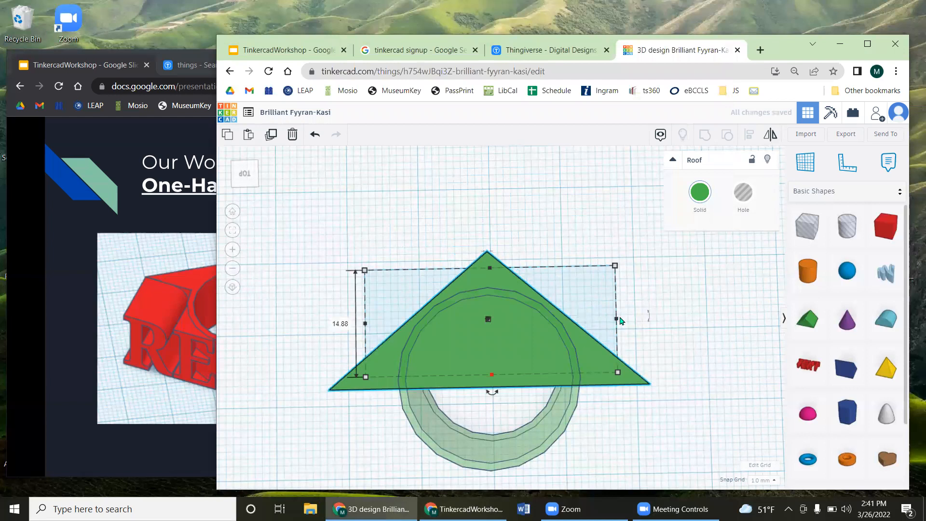
{"action": "left_click_drag", "start_coordinate": [616, 319], "coordinate": [686, 322]}
{"action": "left_click_drag", "start_coordinate": [525, 261], "coordinate": [528, 233]}
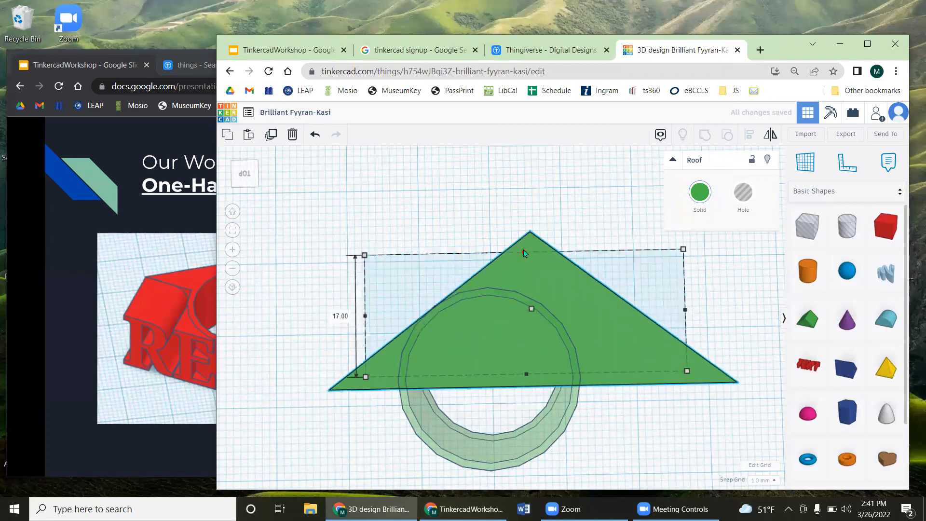
Step: Select the roof and the ring together, and align their centres along the roof's long side
{"action": "left_click", "coordinate": [424, 296]}
{"action": "left_click_drag", "start_coordinate": [379, 275], "coordinate": [610, 457]}
{"action": "left_click", "coordinate": [751, 138]}
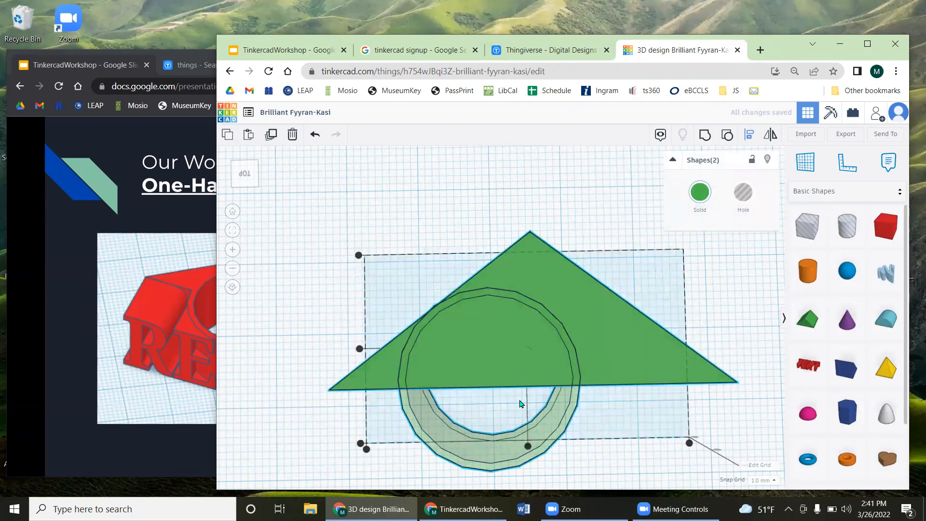
{"action": "left_click", "coordinate": [529, 448]}
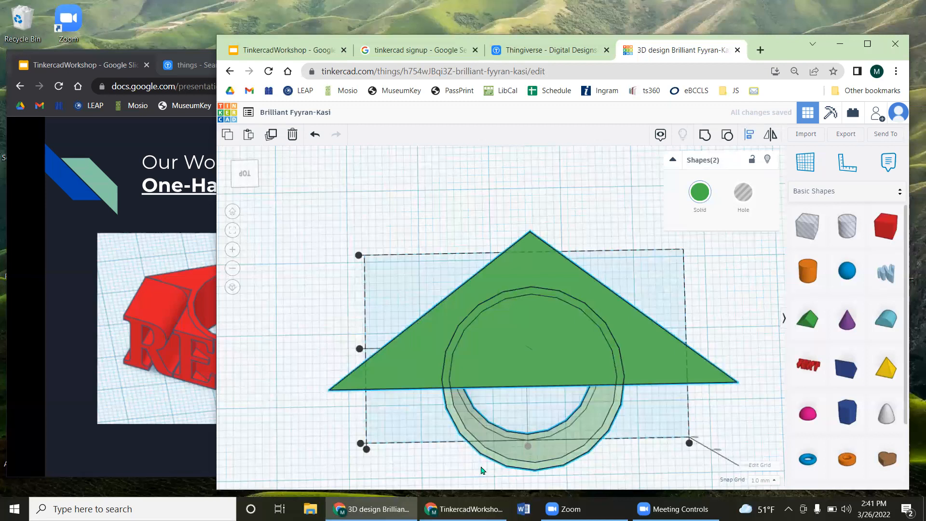
{"action": "left_click", "coordinate": [437, 479]}
Step: Select both the enlarged roof and the ring
{"action": "mouse_move", "coordinate": [437, 479]}
{"action": "right_mouse_down"}
{"action": "mouse_move", "coordinate": [425, 454]}
{"action": "mouse_move", "coordinate": [426, 466]}
{"action": "right_mouse_up"}
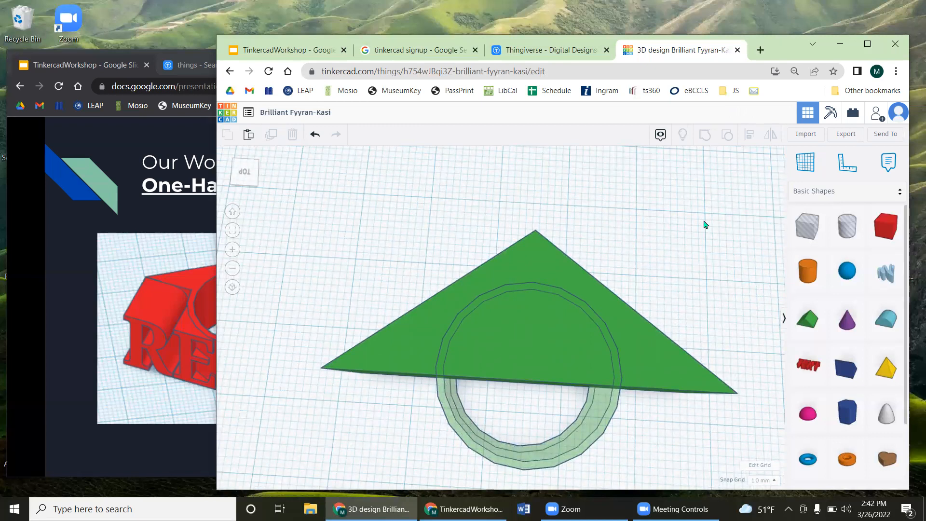
{"action": "left_click_drag", "start_coordinate": [379, 256], "coordinate": [655, 471]}
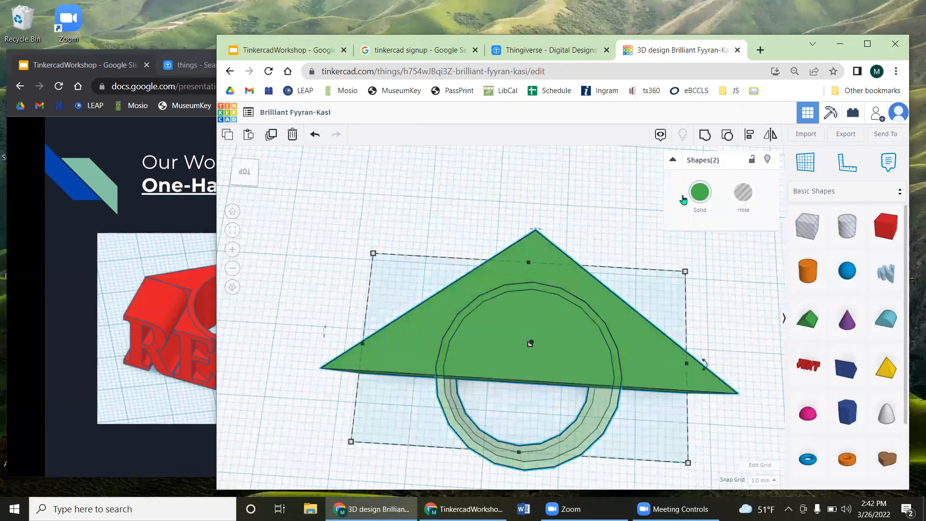
Step: Group the roof shape with the ring and turn off the transparency of the combined shape
{"action": "left_click", "coordinate": [704, 139]}
{"action": "left_click", "coordinate": [611, 244]}
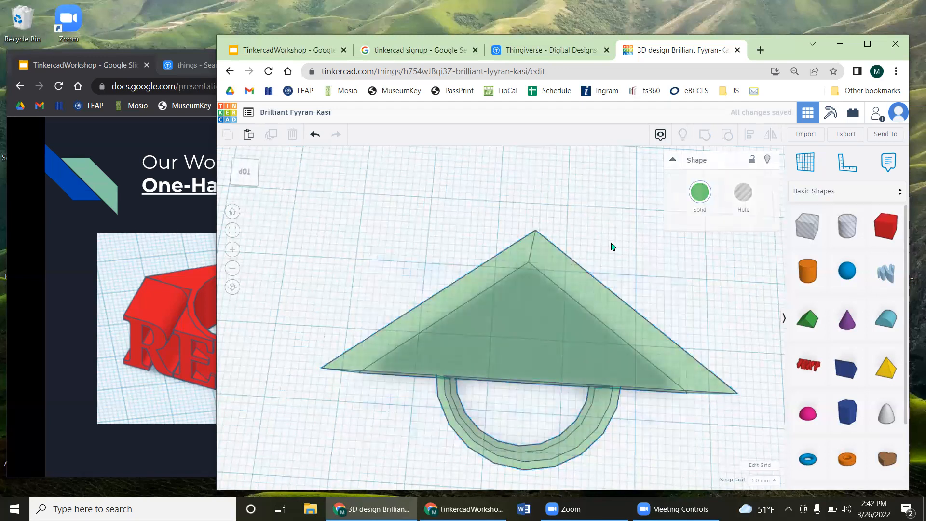
{"action": "left_click", "coordinate": [589, 302]}
{"action": "left_click", "coordinate": [696, 198]}
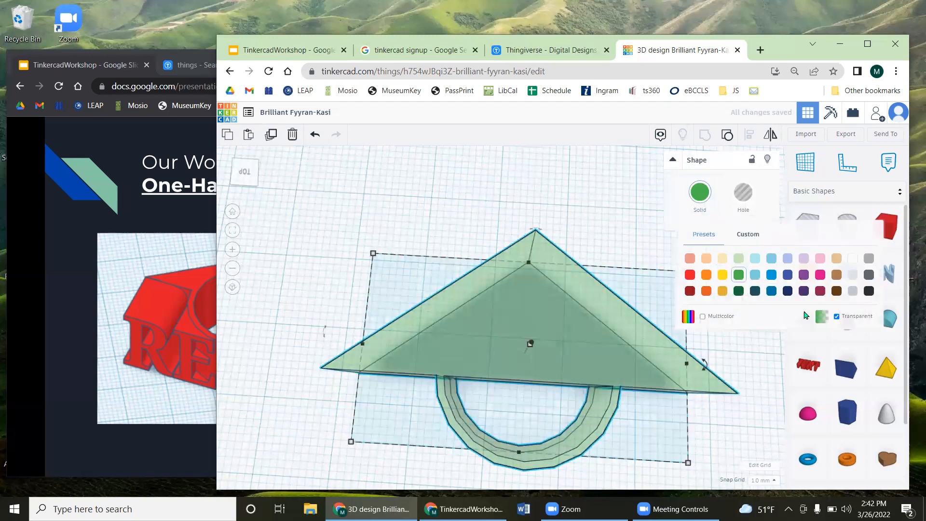
{"action": "left_click", "coordinate": [835, 316]}
{"action": "left_click", "coordinate": [633, 228]}
{"action": "right_click_drag", "start_coordinate": [676, 281], "coordinate": [512, 287]}
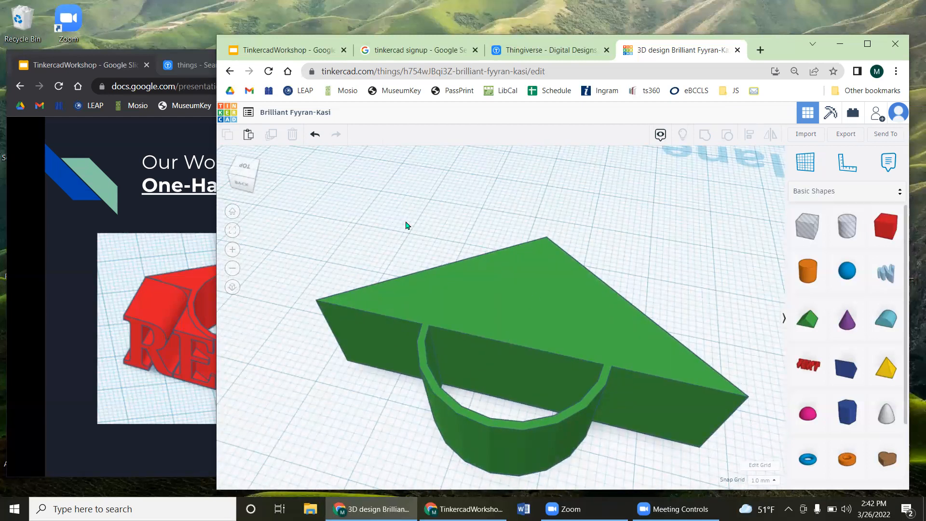
Step: Undo the transparency change and the grouping of the roof and ring
{"action": "key", "text": "ctrl+z"}
{"action": "right_click_drag", "start_coordinate": [426, 203], "coordinate": [449, 228]}
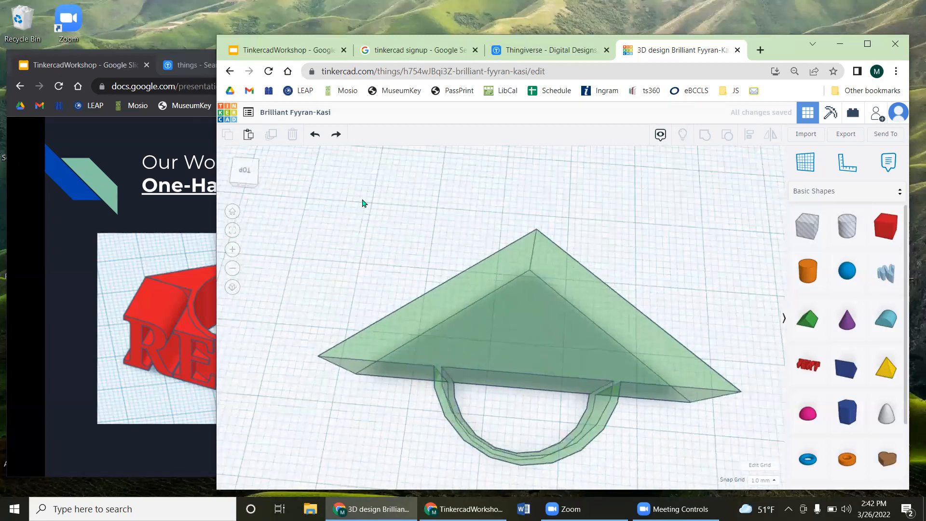
{"action": "left_click", "coordinate": [314, 136]}
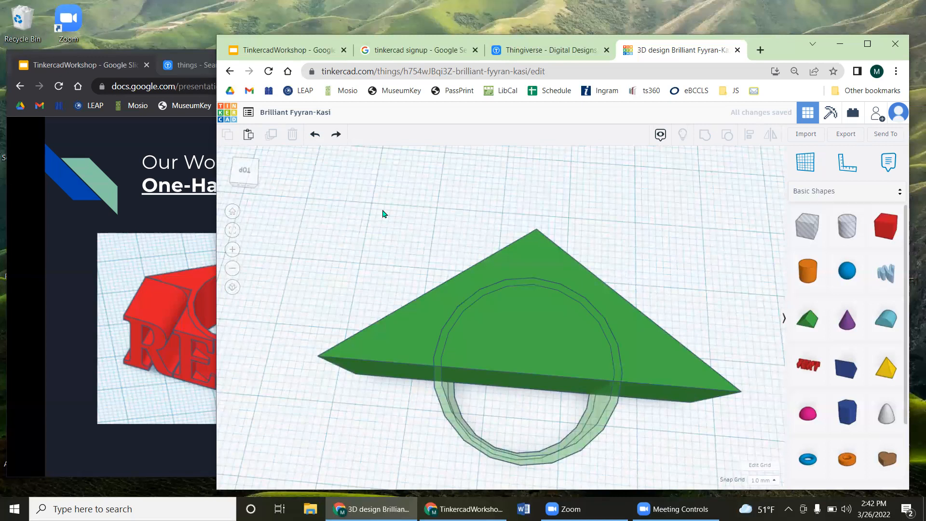
Step: Ungroup the ring into its outer cylinder and inner hole cylinder
{"action": "left_click", "coordinate": [487, 448]}
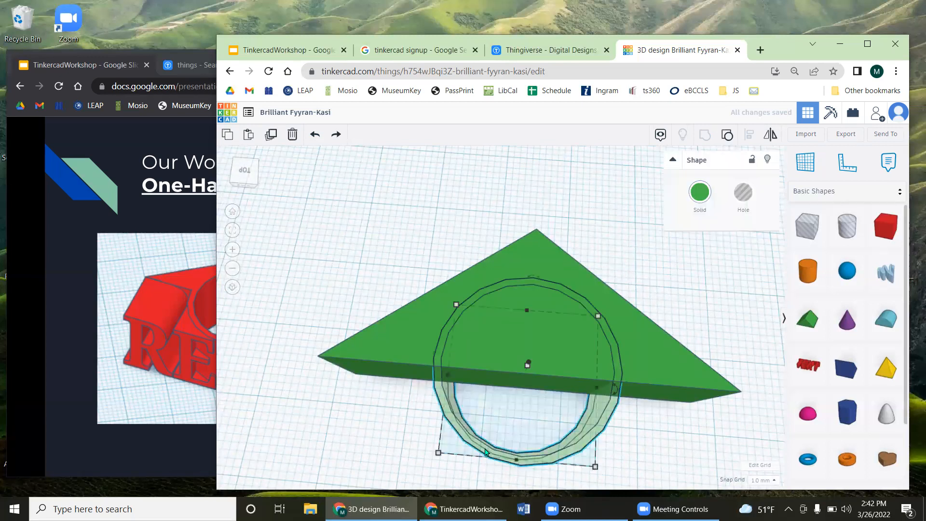
{"action": "left_click", "coordinate": [722, 140]}
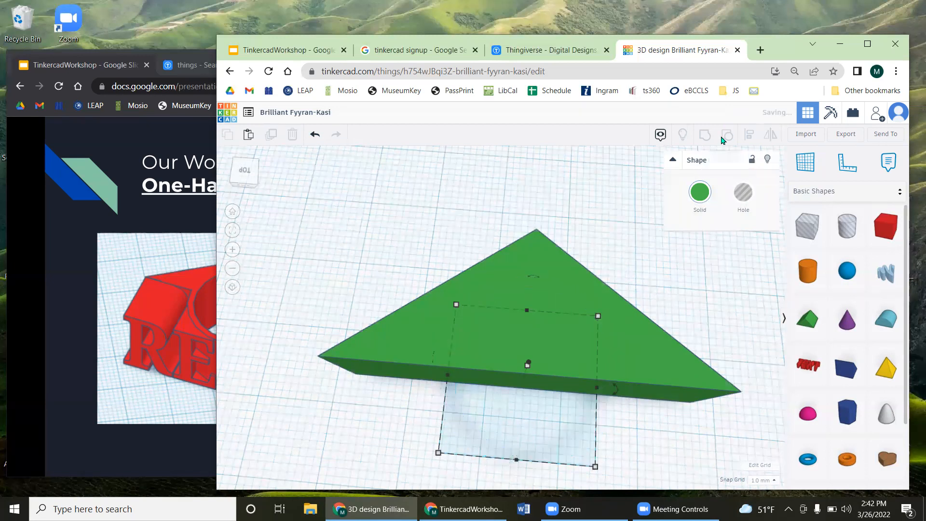
{"action": "left_click", "coordinate": [621, 197]}
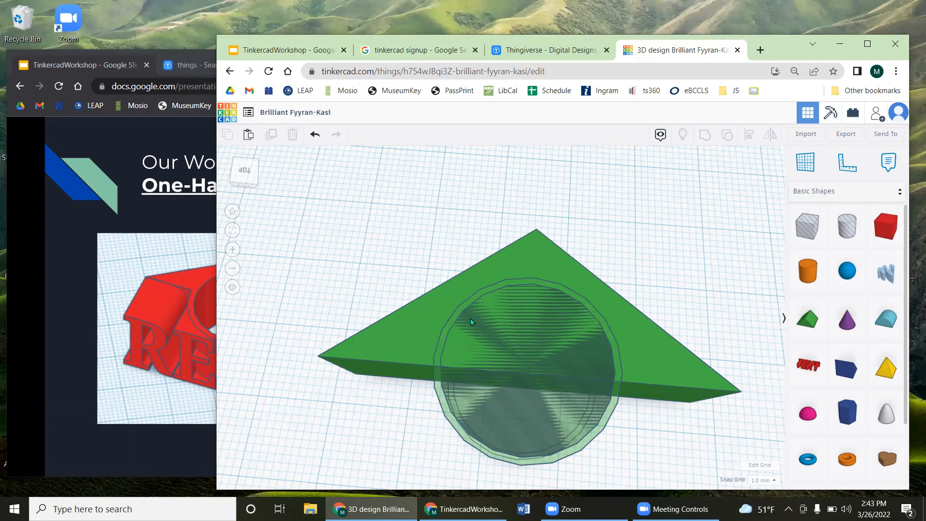
Step: Group the roof, the outer cylinder and the hole cylinder together into one page holder
{"action": "left_click_drag", "start_coordinate": [390, 243], "coordinate": [664, 473]}
{"action": "left_click", "coordinate": [699, 139]}
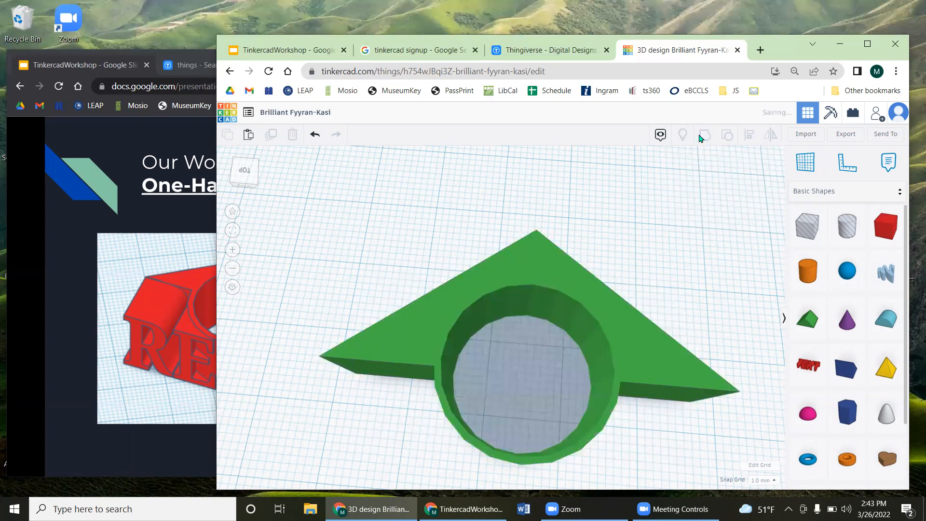
{"action": "left_click", "coordinate": [599, 235]}
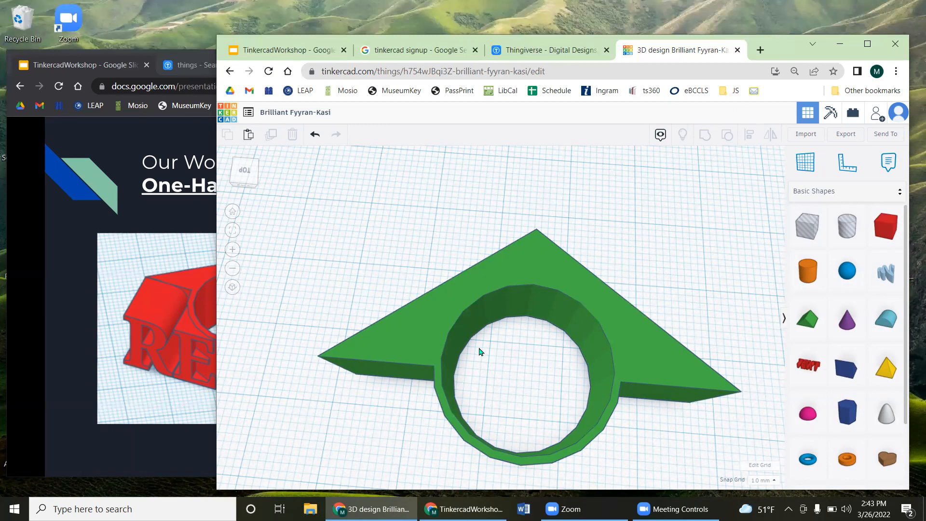
Step: Switch to the workshop presentation and review the slides from the One-Hand Page Holder project up to Tricky Details
{"action": "right_click", "coordinate": [73, 356]}
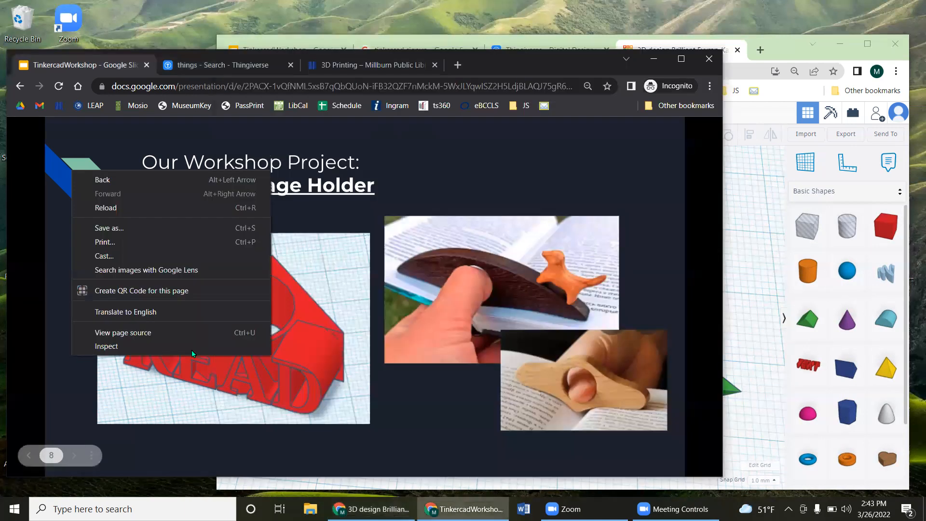
{"action": "left_click", "coordinate": [299, 299]}
{"action": "key", "text": "Left"}
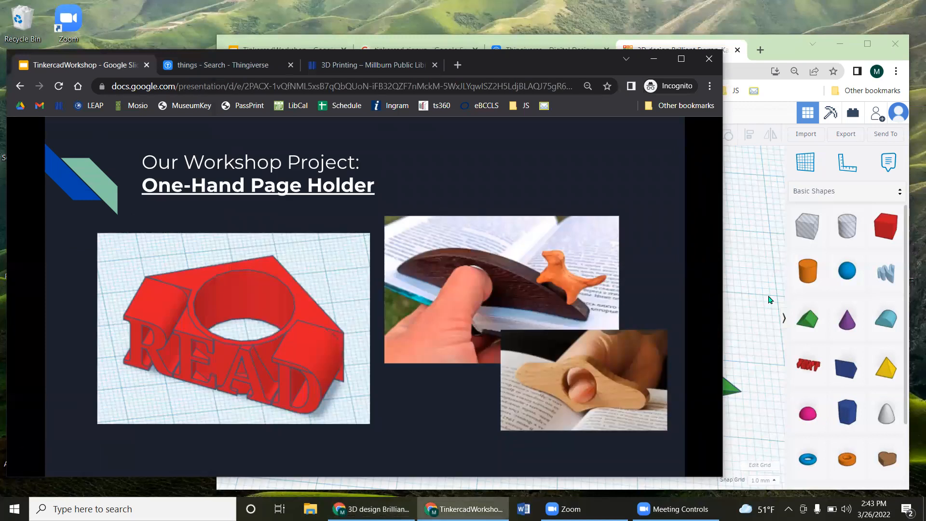
{"action": "left_click", "coordinate": [249, 345]}
{"action": "left_click", "coordinate": [249, 345]}
{"action": "left_click", "coordinate": [250, 345]}
{"action": "left_click", "coordinate": [249, 345]}
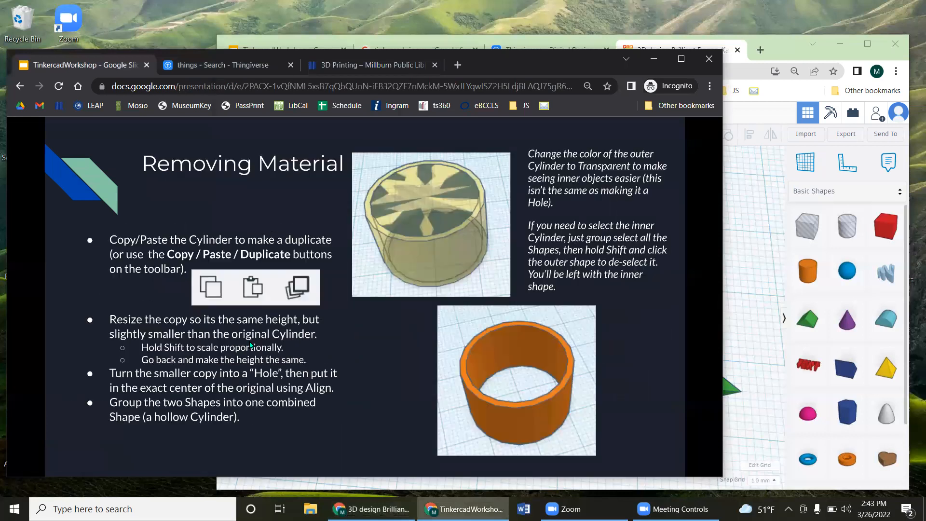
{"action": "left_click", "coordinate": [250, 344]}
{"action": "left_click", "coordinate": [250, 345]}
{"action": "left_click", "coordinate": [250, 345]}
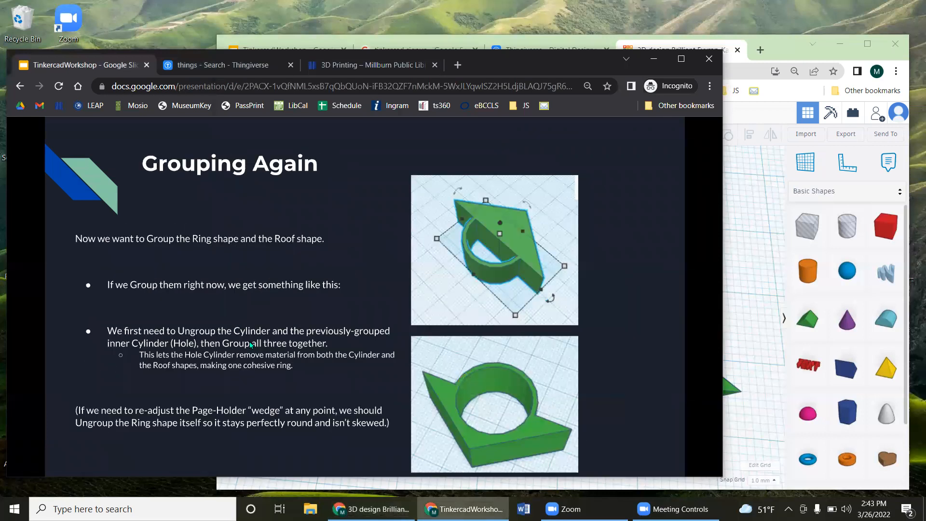
{"action": "left_click", "coordinate": [250, 345]}
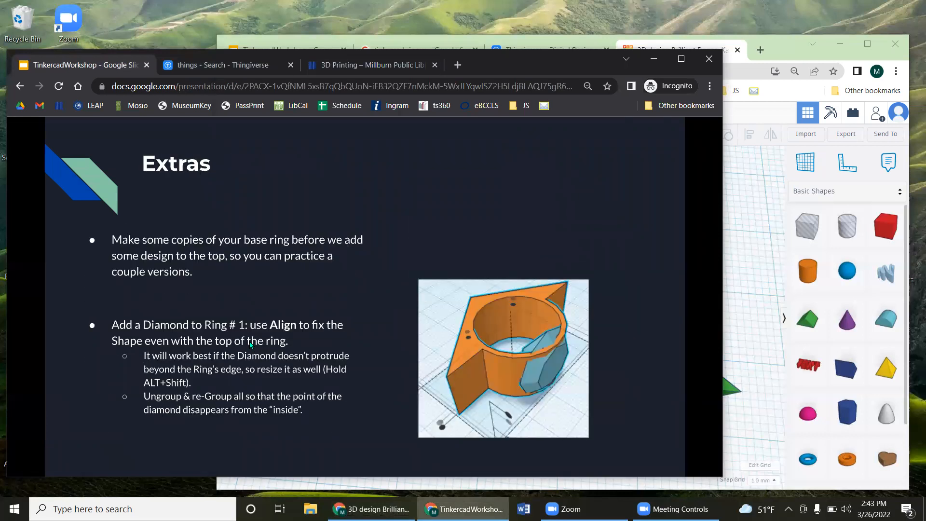
{"action": "left_click", "coordinate": [529, 359]}
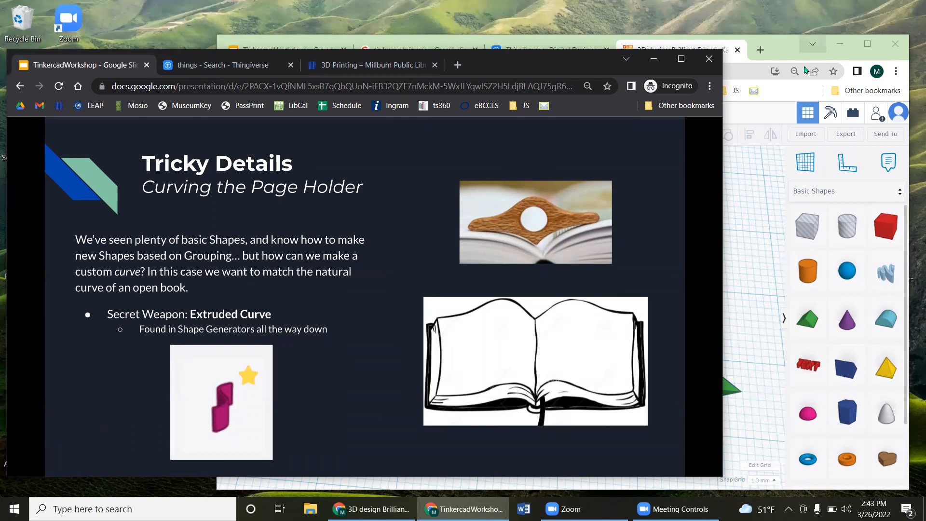
{"action": "left_click", "coordinate": [780, 59]}
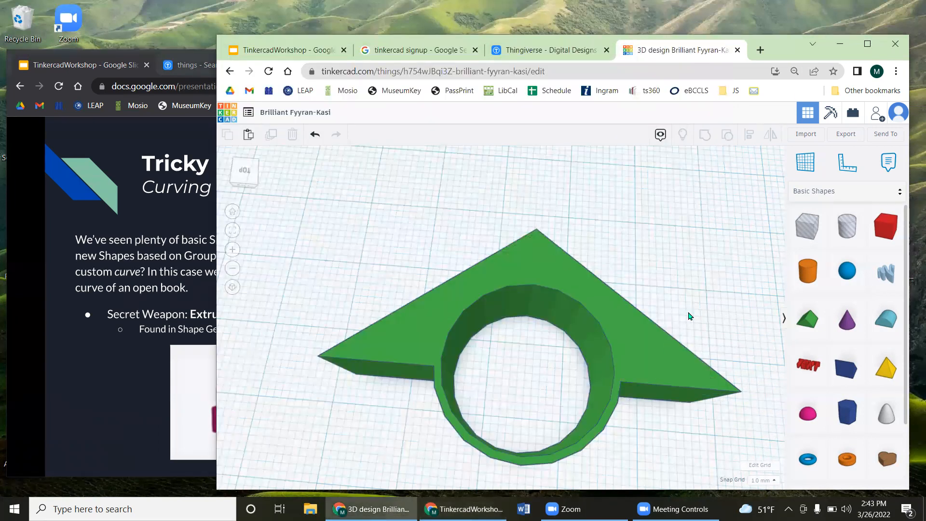
Step: Review the Curving the Page-Holder and Text & Squiggles slides, and return to the Tinkercad window
{"action": "left_click", "coordinate": [57, 65]}
{"action": "left_click", "coordinate": [447, 304]}
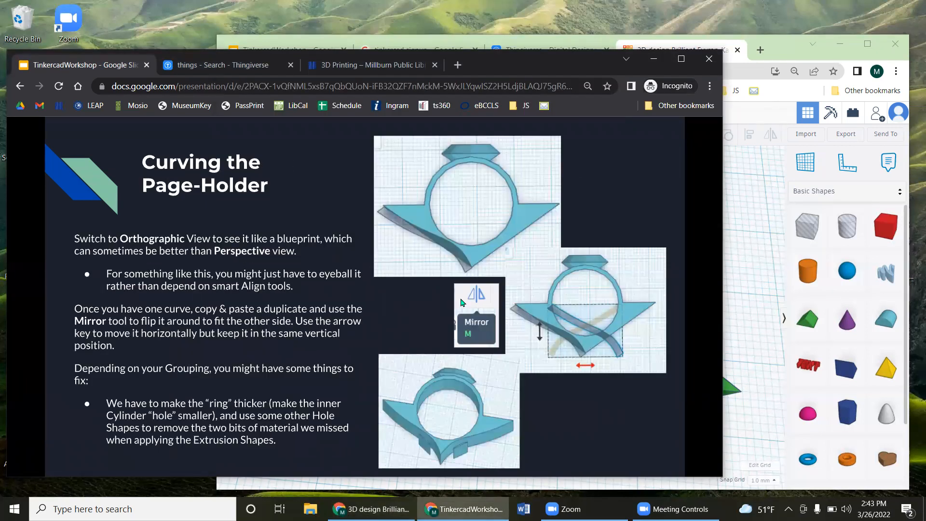
{"action": "left_click", "coordinate": [456, 261]}
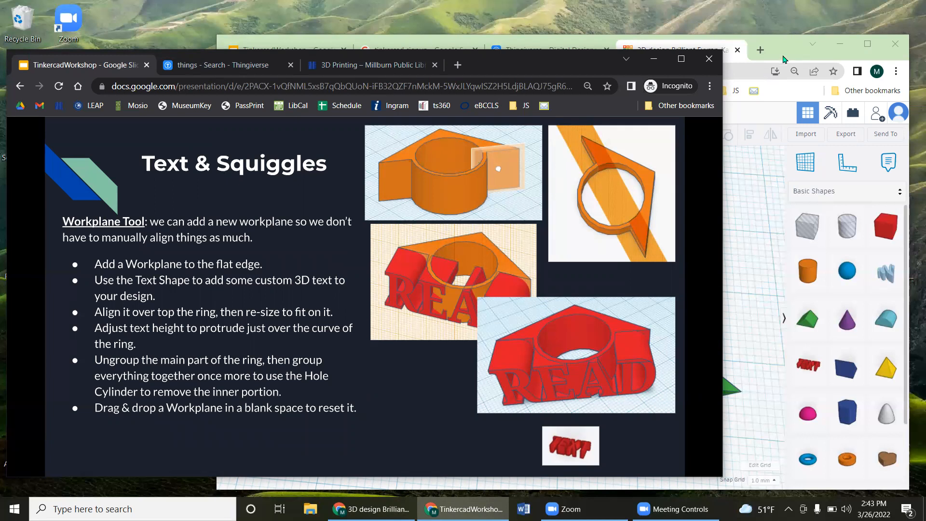
{"action": "left_click", "coordinate": [767, 60]}
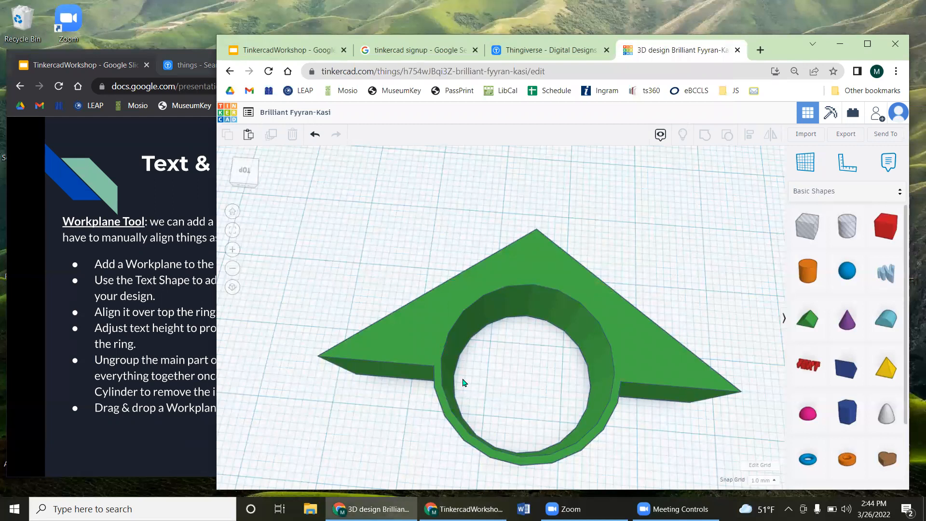
Step: Add a Diamond from the Basic Shapes to the workplane beside the page holder
{"action": "right_click_drag", "start_coordinate": [646, 265], "coordinate": [563, 304]}
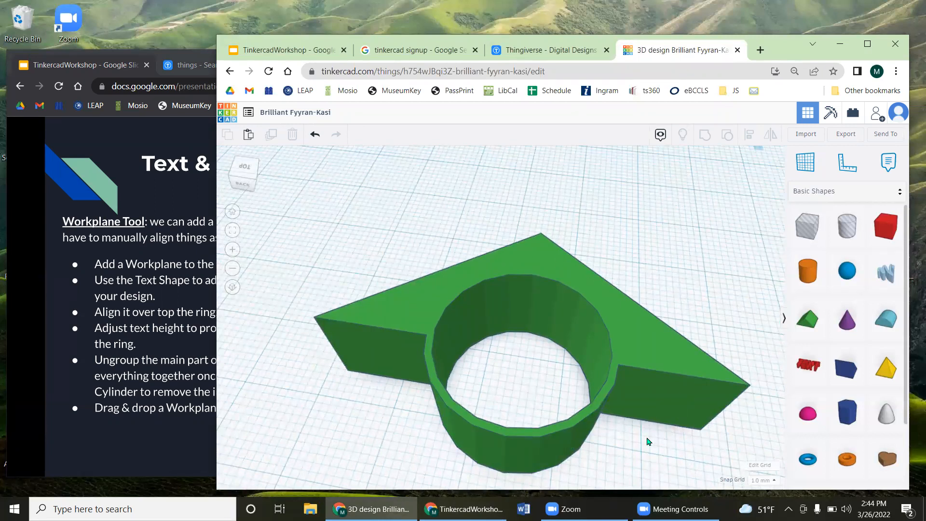
{"action": "right_click_drag", "start_coordinate": [693, 288], "coordinate": [681, 423]}
{"action": "middle_click_drag", "start_coordinate": [681, 424], "coordinate": [669, 356]}
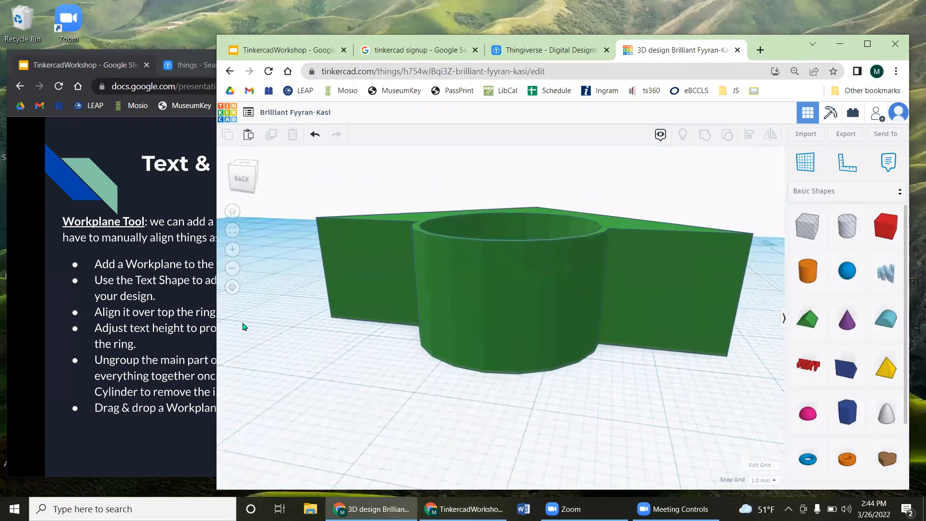
{"action": "right_click_drag", "start_coordinate": [232, 274], "coordinate": [304, 379]}
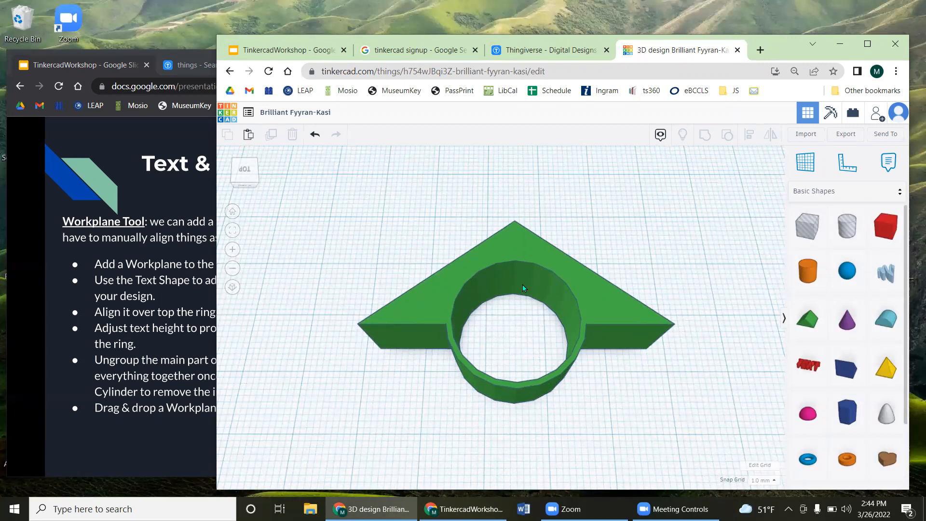
{"action": "right_click_drag", "start_coordinate": [623, 413], "coordinate": [519, 367]}
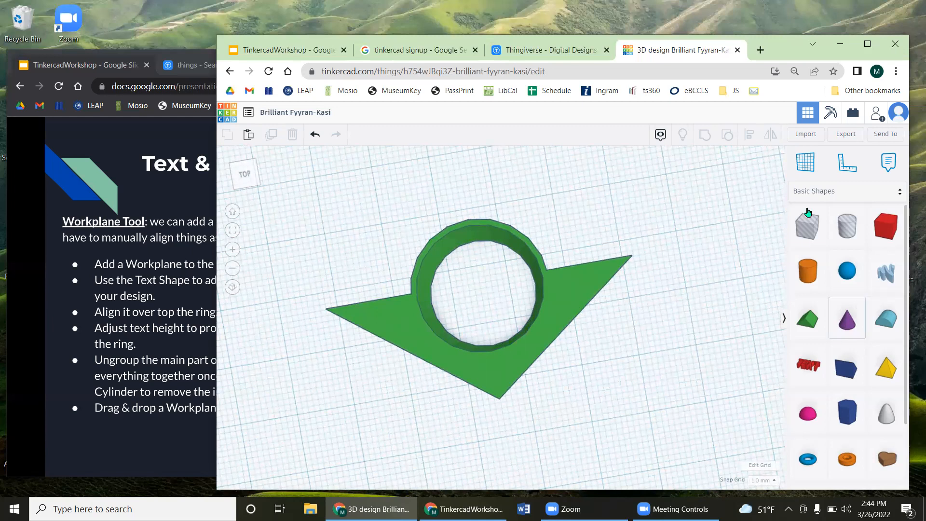
{"action": "left_click", "coordinate": [831, 191]}
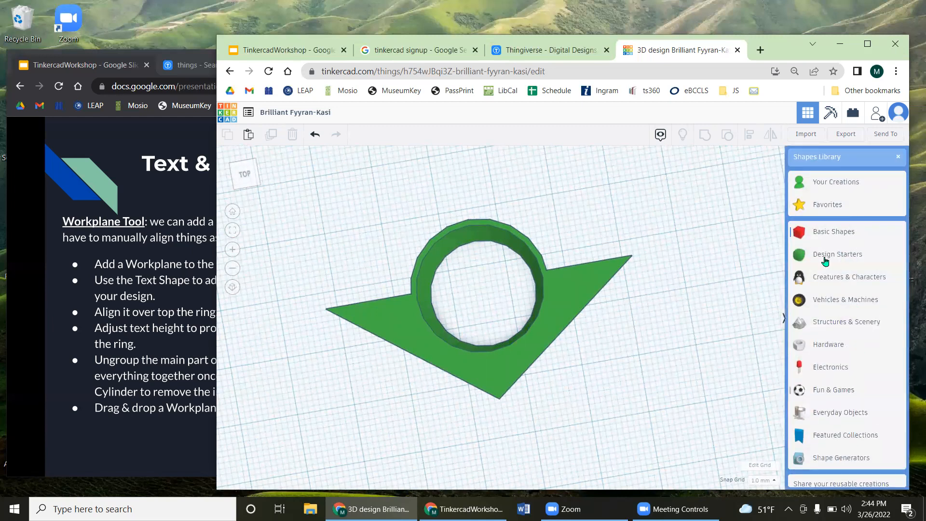
{"action": "left_click", "coordinate": [835, 232]}
{"action": "scroll", "coordinate": [833, 299], "scroll_direction": "down", "scroll_amount": 2}
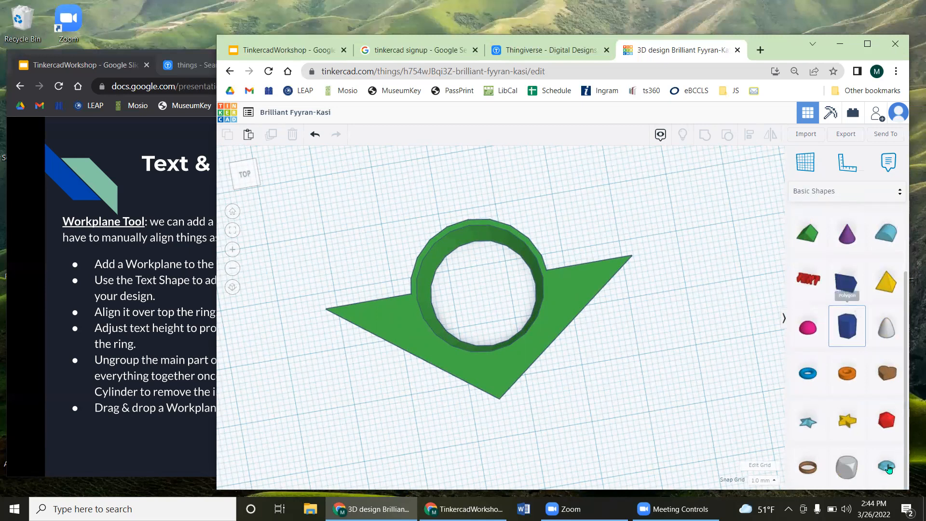
{"action": "left_click_drag", "start_coordinate": [875, 458], "coordinate": [680, 215]}
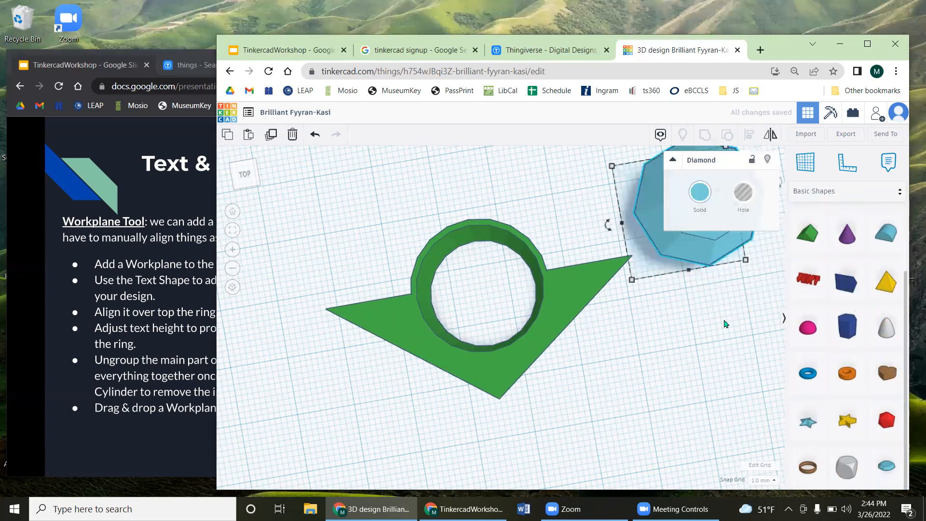
Step: Add the light-blue five-pointed Star from the Basic Shapes to the workplane near the diamond
{"action": "right_click_drag", "start_coordinate": [693, 348], "coordinate": [424, 213]}
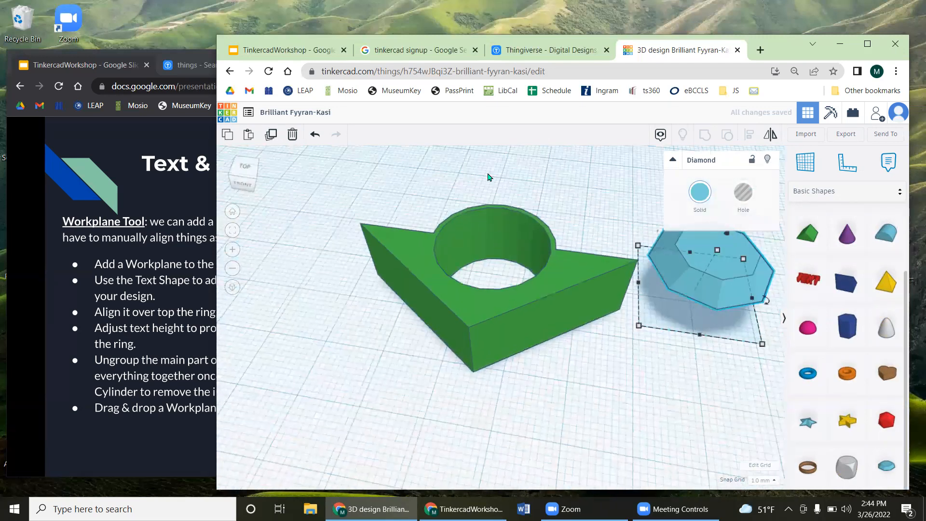
{"action": "left_click_drag", "start_coordinate": [803, 424], "coordinate": [627, 422]}
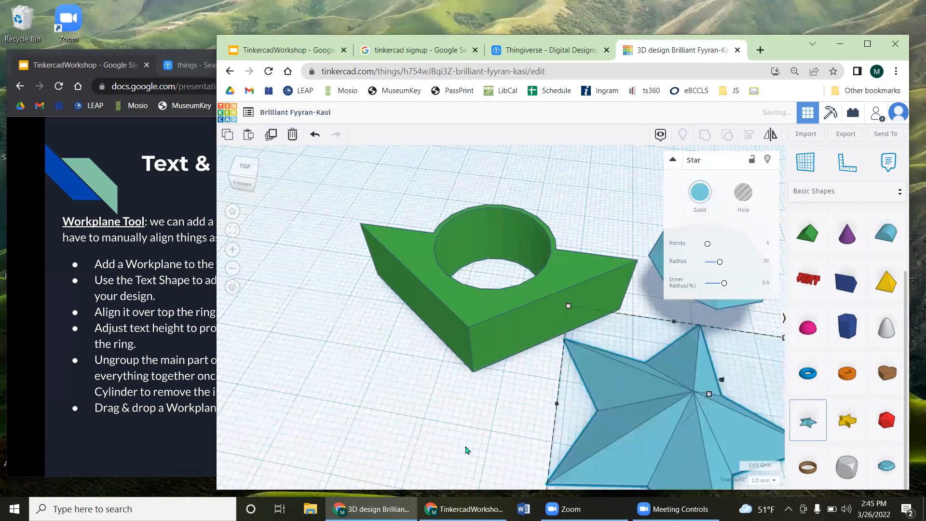
{"action": "right_click_drag", "start_coordinate": [558, 424], "coordinate": [564, 361]}
{"action": "right_click_drag", "start_coordinate": [558, 391], "coordinate": [502, 427]}
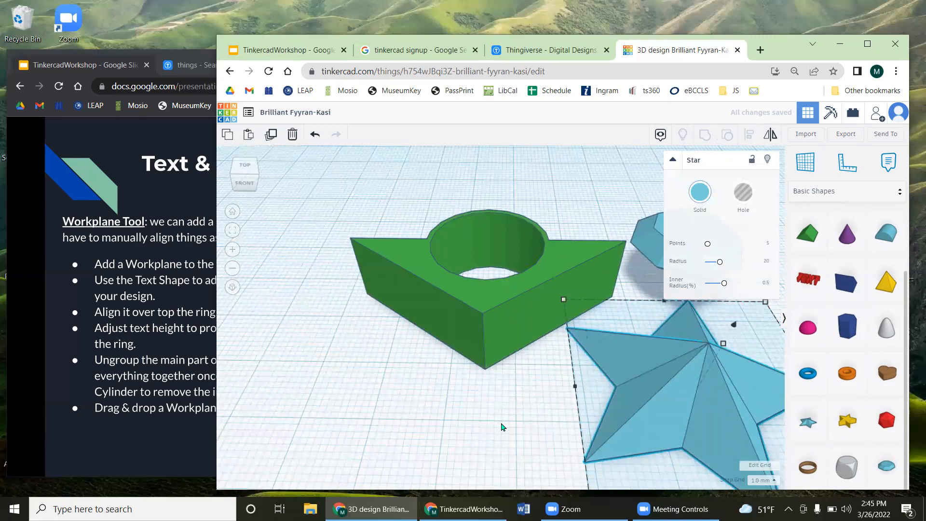
Step: Move the star to the free area of the workplane on the ring side of the page holder
{"action": "scroll", "coordinate": [501, 427], "scroll_direction": "down", "scroll_amount": 5}
{"action": "right_click_drag", "start_coordinate": [484, 440], "coordinate": [423, 303]}
{"action": "scroll", "coordinate": [424, 303], "scroll_direction": "down", "scroll_amount": 4}
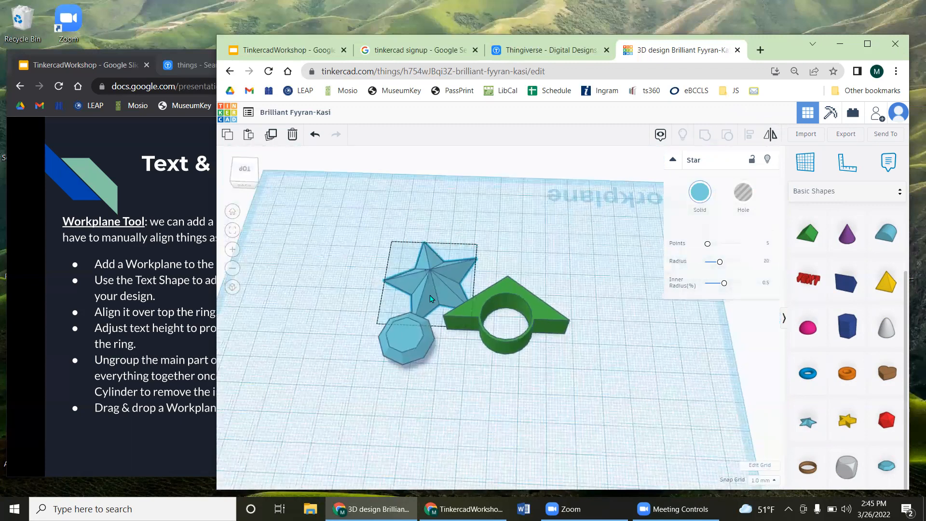
{"action": "left_click_drag", "start_coordinate": [478, 279], "coordinate": [524, 429]}
{"action": "left_click", "coordinate": [592, 438]}
{"action": "right_click_drag", "start_coordinate": [592, 438], "coordinate": [569, 344]}
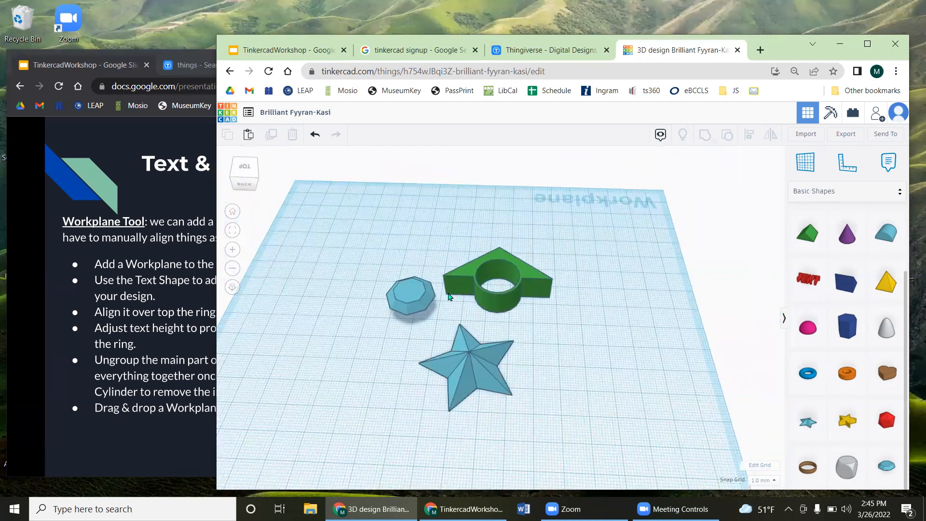
Step: Reshape the star to 8 points with a radius of 17.61 and an inner radius of 0.73
{"action": "left_click", "coordinate": [459, 382]}
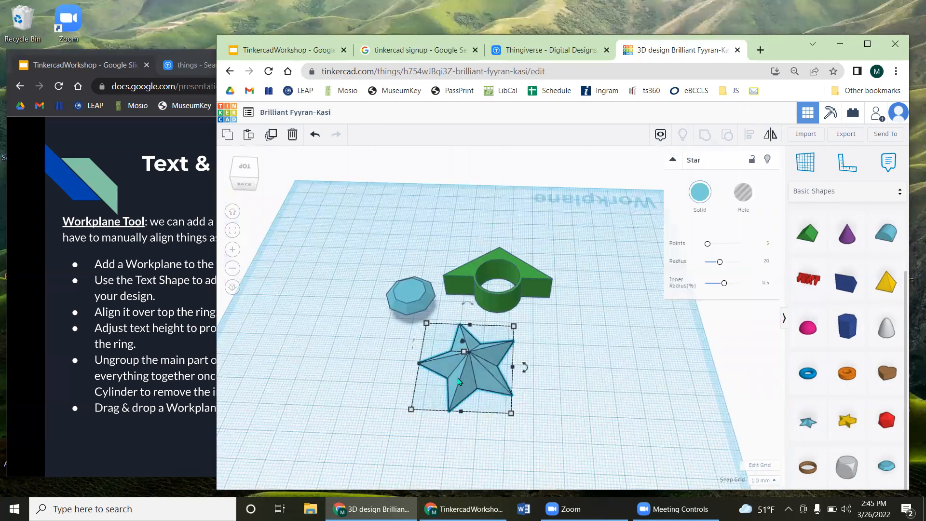
{"action": "left_click", "coordinate": [410, 304]}
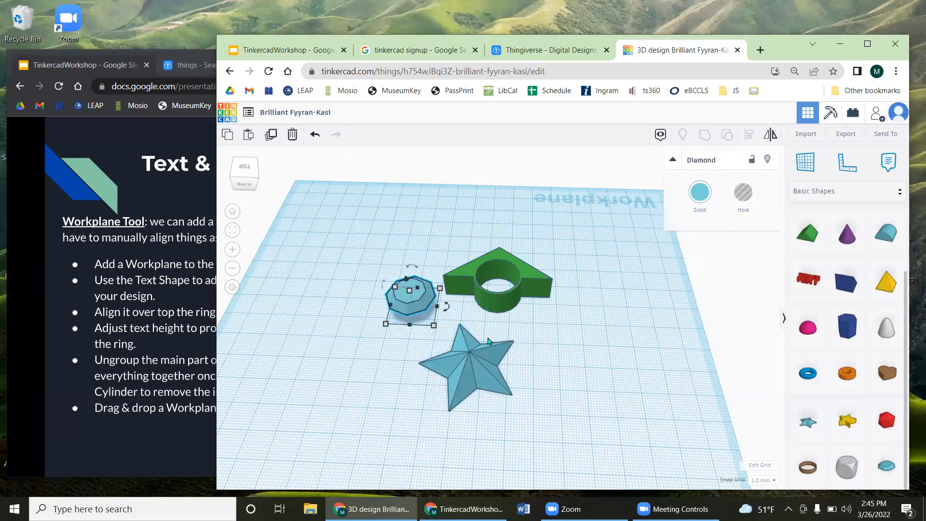
{"action": "left_click", "coordinate": [472, 357]}
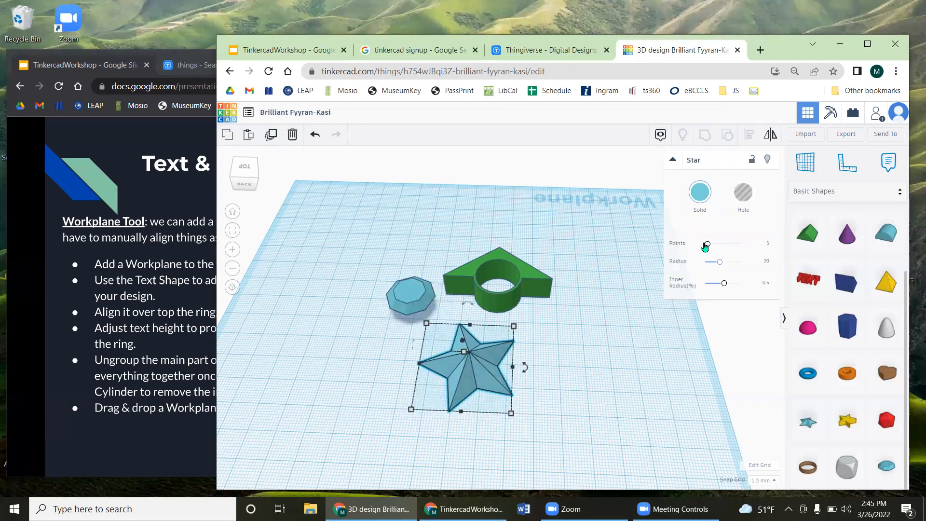
{"action": "left_click_drag", "start_coordinate": [706, 245], "coordinate": [733, 288]}
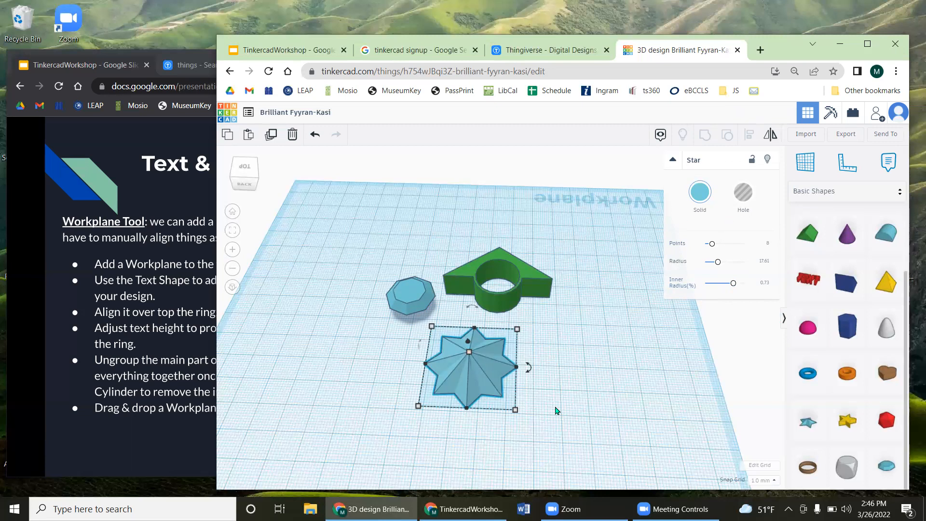
{"action": "left_click", "coordinate": [598, 432]}
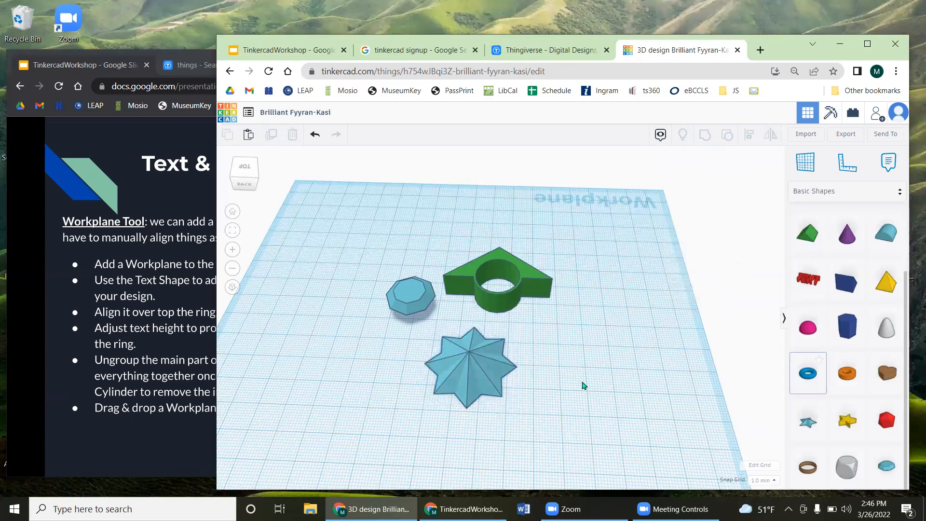
Step: Collapse the star's shape settings and expand them again
{"action": "left_click", "coordinate": [476, 365]}
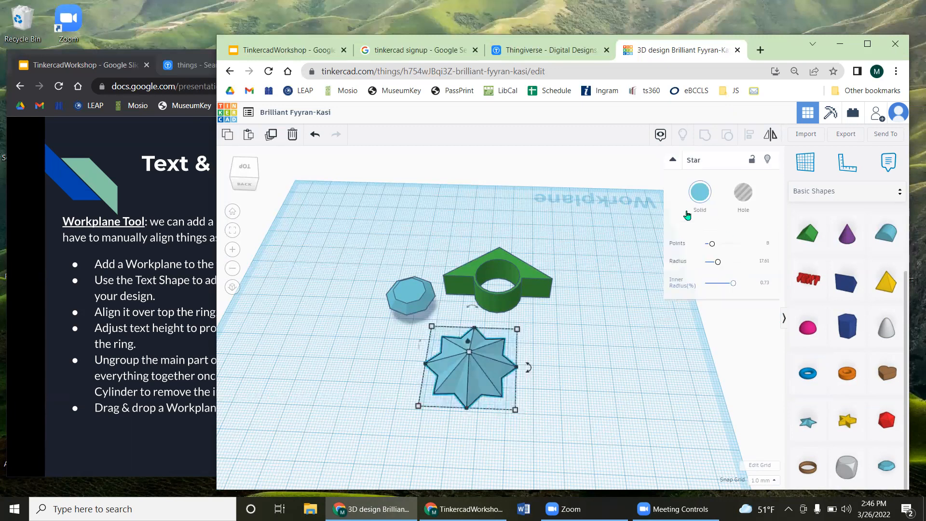
{"action": "left_click", "coordinate": [673, 160]}
{"action": "left_click", "coordinate": [673, 160]}
{"action": "left_click", "coordinate": [673, 160]}
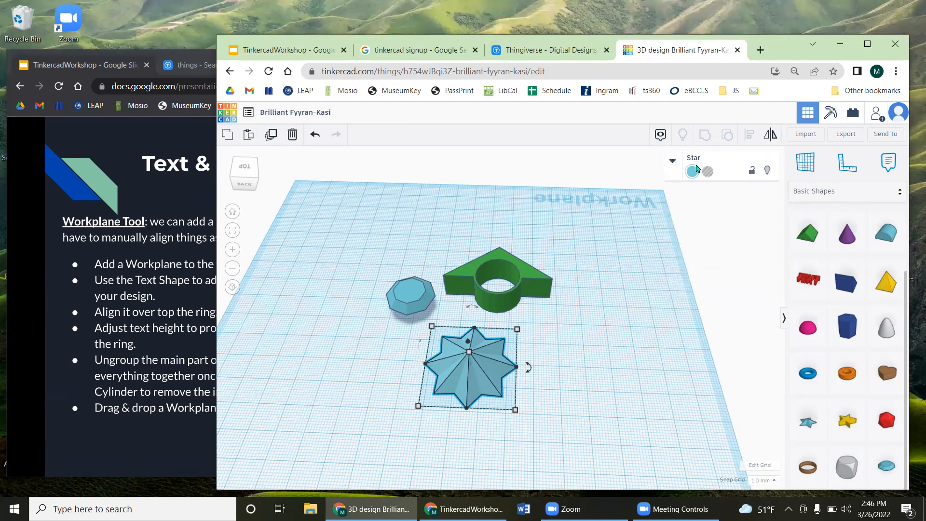
{"action": "left_click", "coordinate": [674, 161]}
Step: Move the star aside to a free area of the workplane and place the diamond in front of the page holder's ring
{"action": "left_click_drag", "start_coordinate": [479, 388], "coordinate": [309, 292]}
{"action": "left_click_drag", "start_coordinate": [407, 294], "coordinate": [454, 374]}
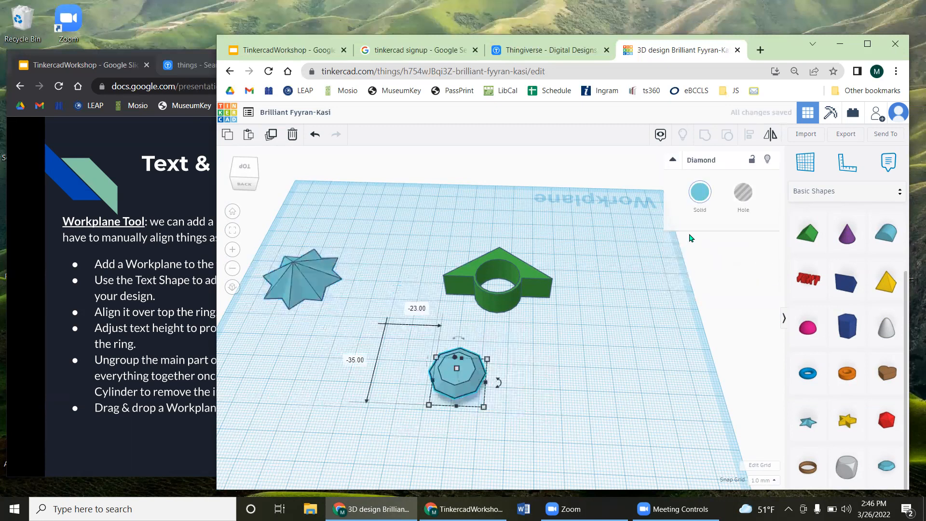
{"action": "left_click", "coordinate": [541, 373]}
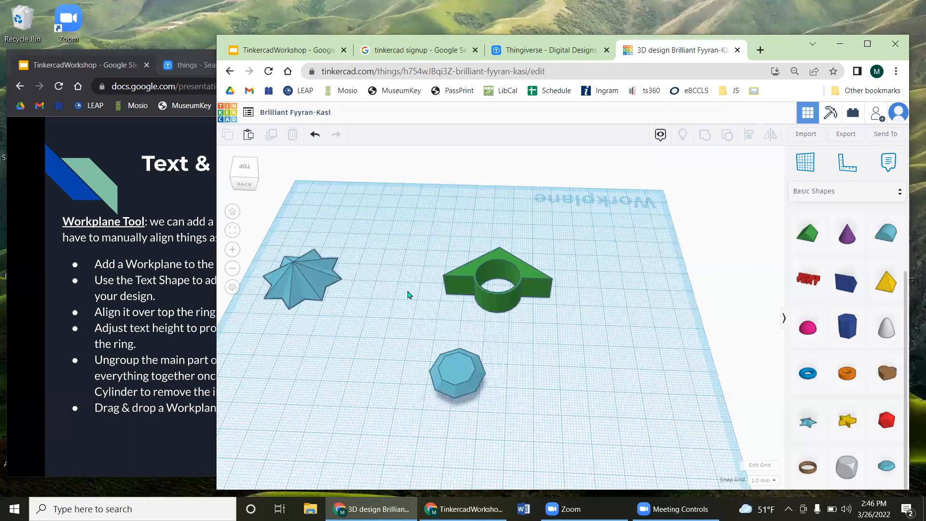
Step: Make a copy of the page holder and place it in the free area behind the star
{"action": "left_click", "coordinate": [461, 274]}
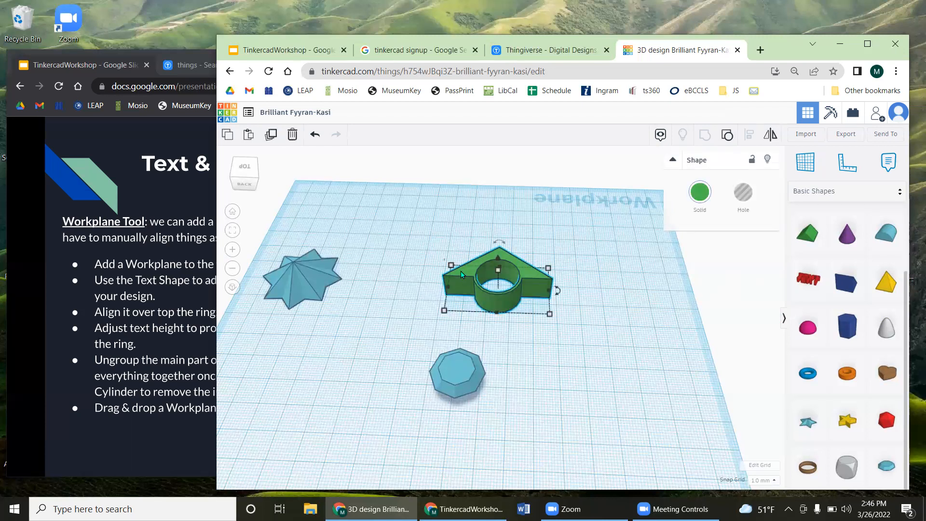
{"action": "key", "text": "ctrl+c"}
{"action": "key", "text": "ctrl+v"}
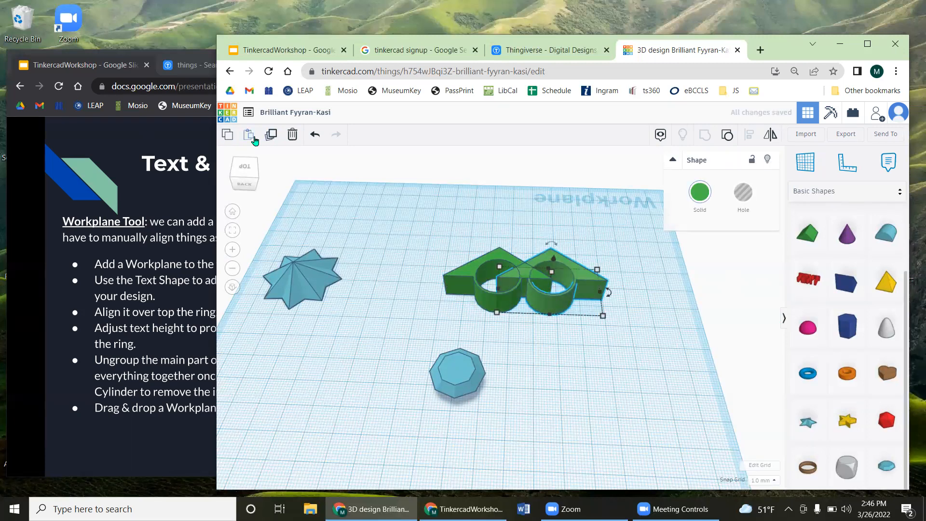
{"action": "left_click_drag", "start_coordinate": [586, 282], "coordinate": [403, 215]}
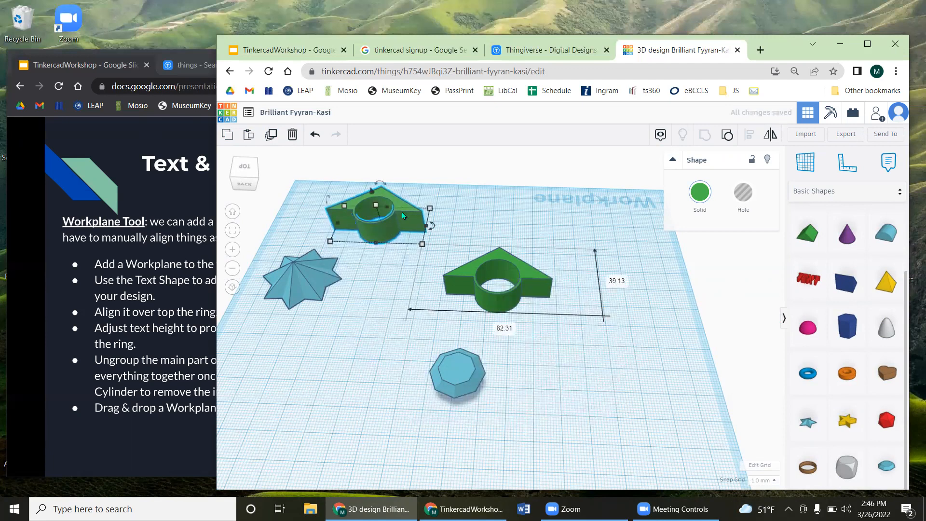
{"action": "left_click", "coordinate": [587, 362]}
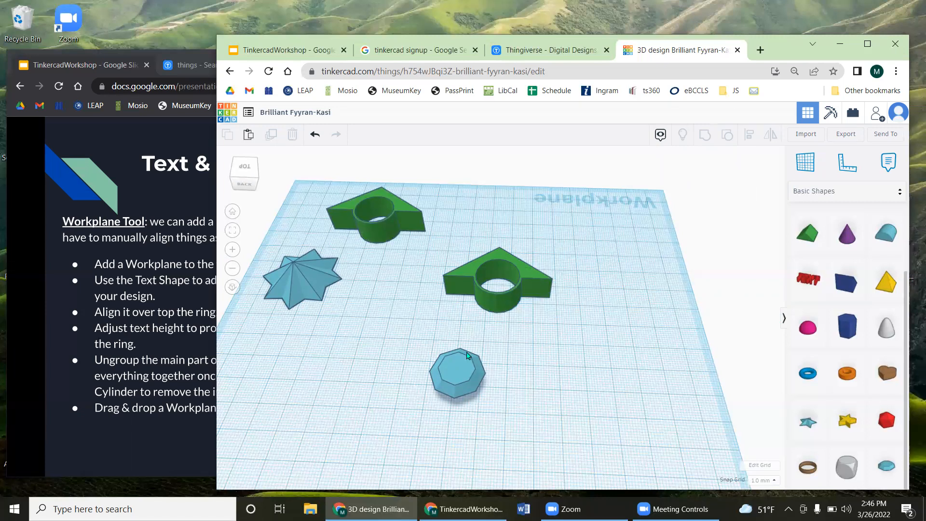
Step: Move the original page holder and the diamond away from the spare parts, keeping the diamond in front of the ring
{"action": "left_click_drag", "start_coordinate": [530, 290], "coordinate": [589, 345]}
{"action": "left_click_drag", "start_coordinate": [437, 395], "coordinate": [486, 453]}
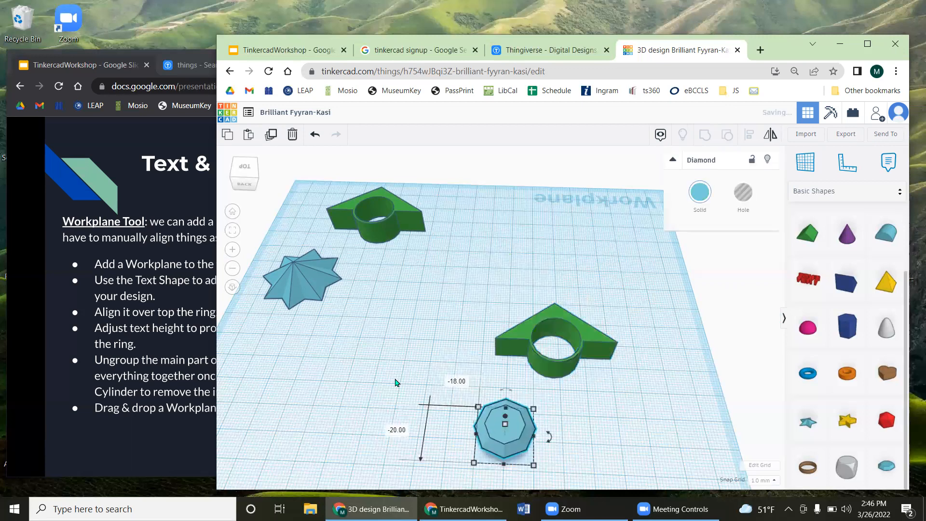
{"action": "left_click", "coordinate": [398, 379]}
Step: Rotate the diamond 90° so that it stands upright with its point facing the page holder
{"action": "scroll", "coordinate": [398, 377], "scroll_direction": "up", "scroll_amount": 3}
{"action": "scroll", "coordinate": [430, 392], "scroll_direction": "up", "scroll_amount": 1}
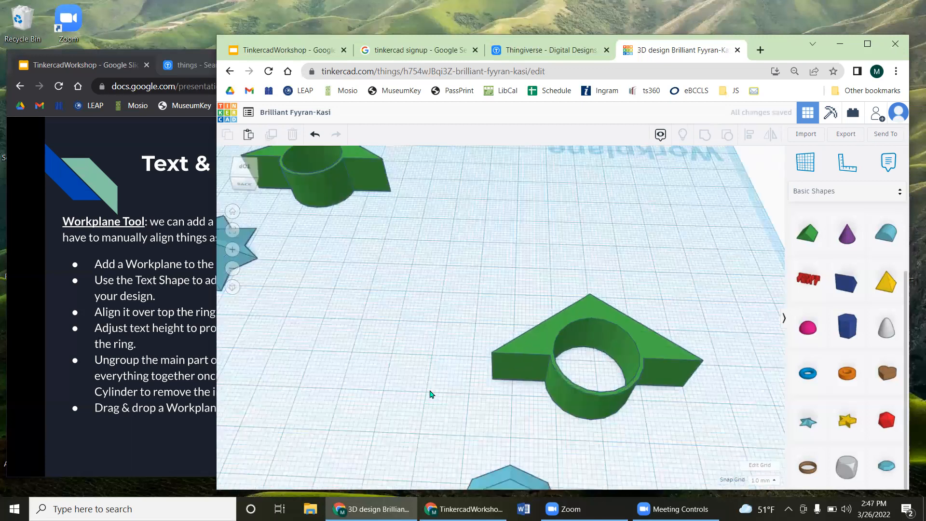
{"action": "middle_click_drag", "start_coordinate": [407, 310], "coordinate": [348, 284]}
{"action": "left_click_drag", "start_coordinate": [367, 193], "coordinate": [680, 441]}
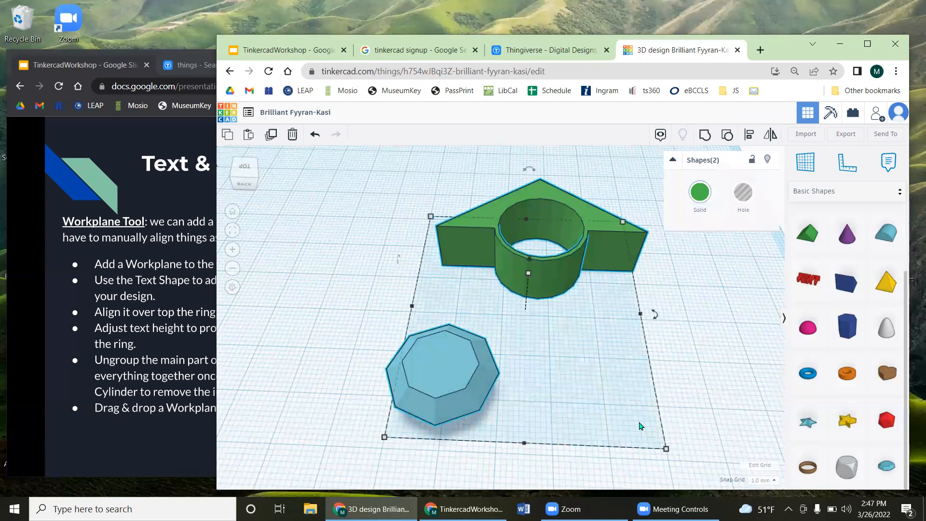
{"action": "left_click", "coordinate": [502, 368]}
{"action": "right_click_drag", "start_coordinate": [580, 392], "coordinate": [420, 333]}
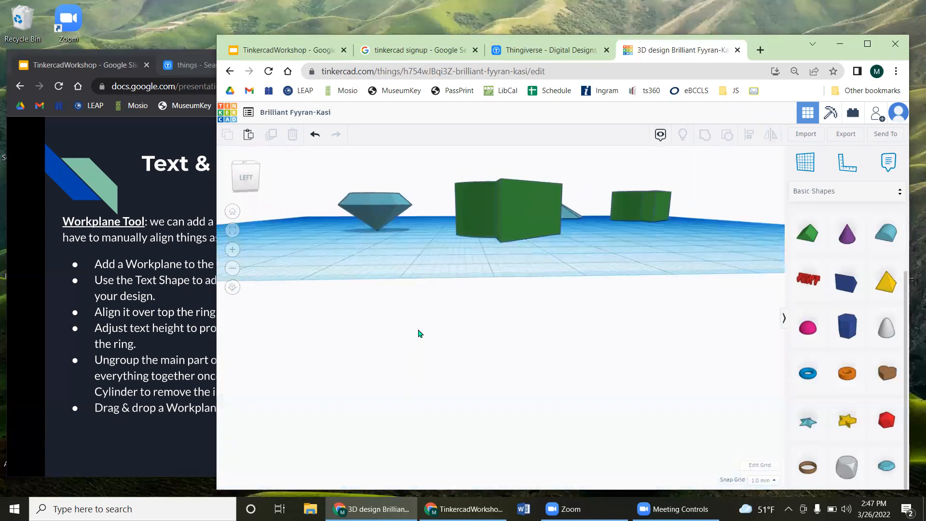
{"action": "left_click", "coordinate": [379, 206]}
{"action": "left_click_drag", "start_coordinate": [377, 173], "coordinate": [357, 209]}
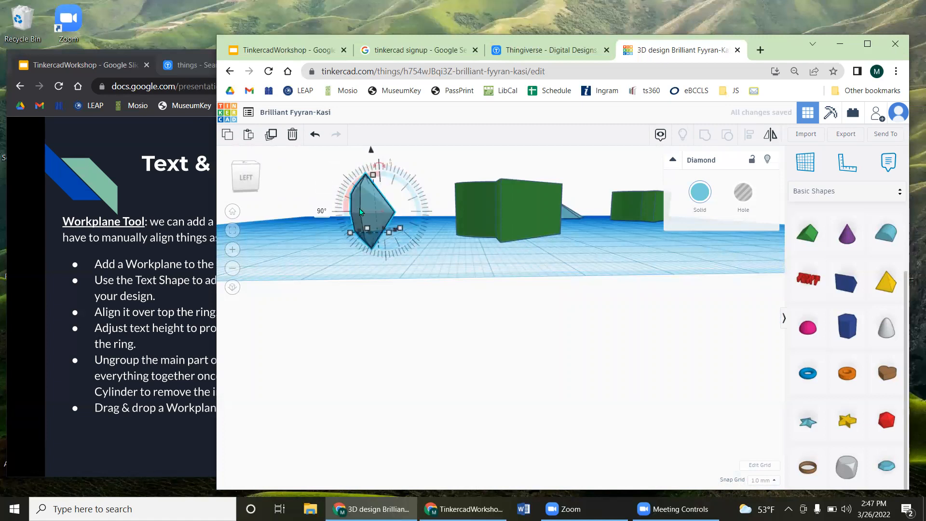
{"action": "left_click", "coordinate": [386, 305]}
Step: Drop the rotated diamond onto the workplane
{"action": "right_click_drag", "start_coordinate": [488, 321], "coordinate": [453, 226]}
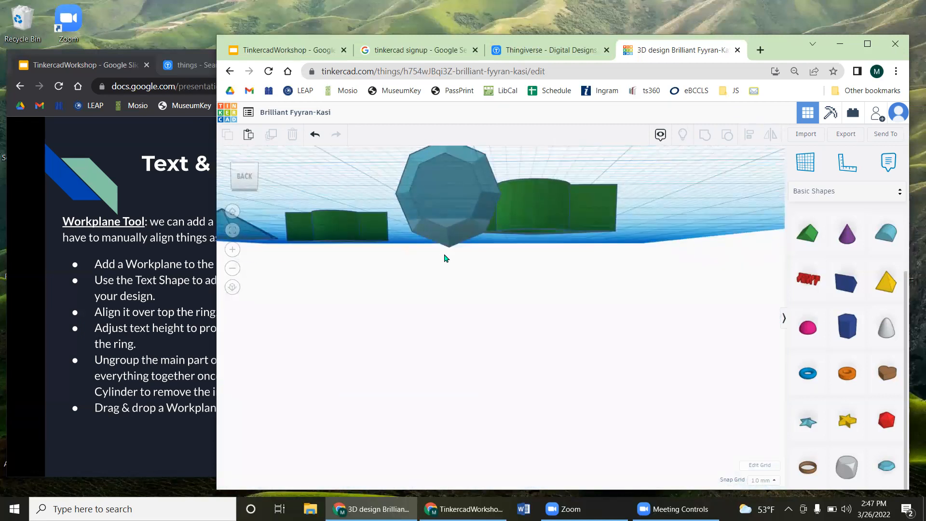
{"action": "right_click_drag", "start_coordinate": [659, 235], "coordinate": [500, 265]}
{"action": "left_click", "coordinate": [407, 269]}
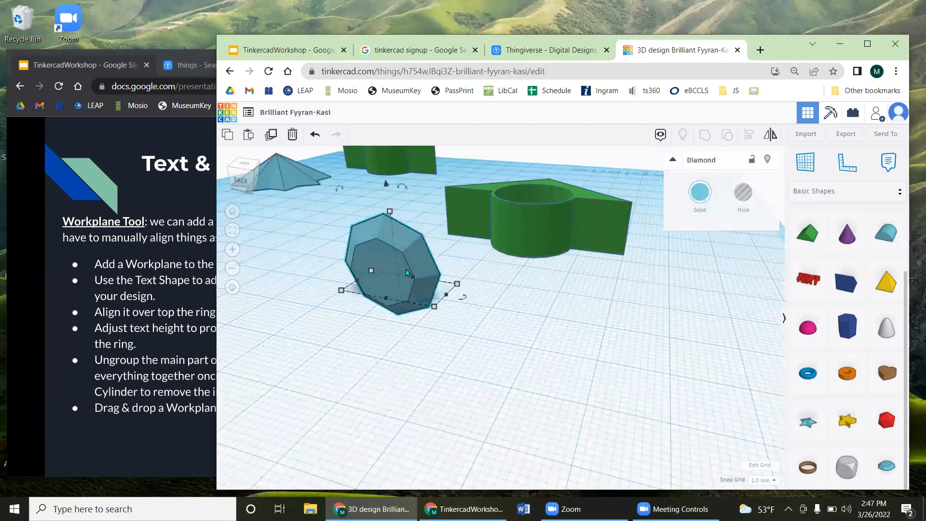
{"action": "key", "text": "d"}
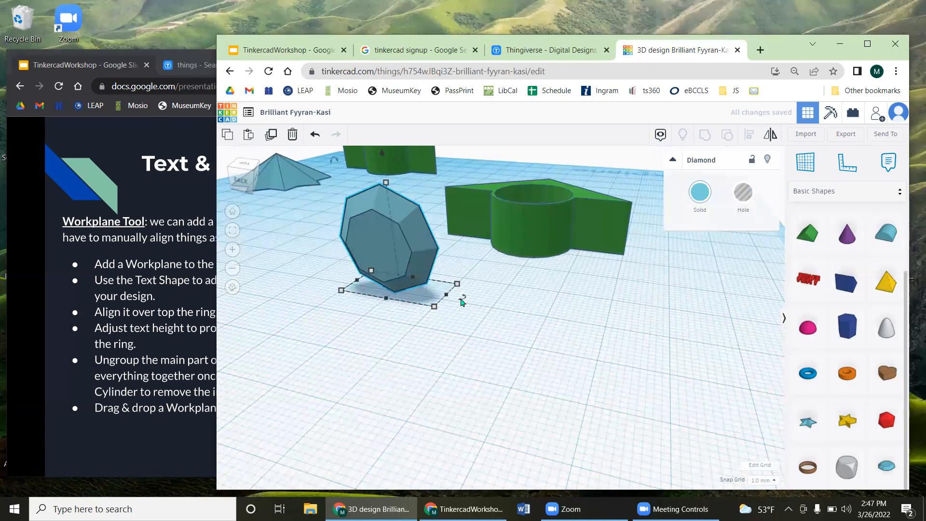
Step: Try to reduce only the diamond's height to 11 mm to match the page holder, and undo the change
{"action": "right_click_drag", "start_coordinate": [503, 327], "coordinate": [539, 304]}
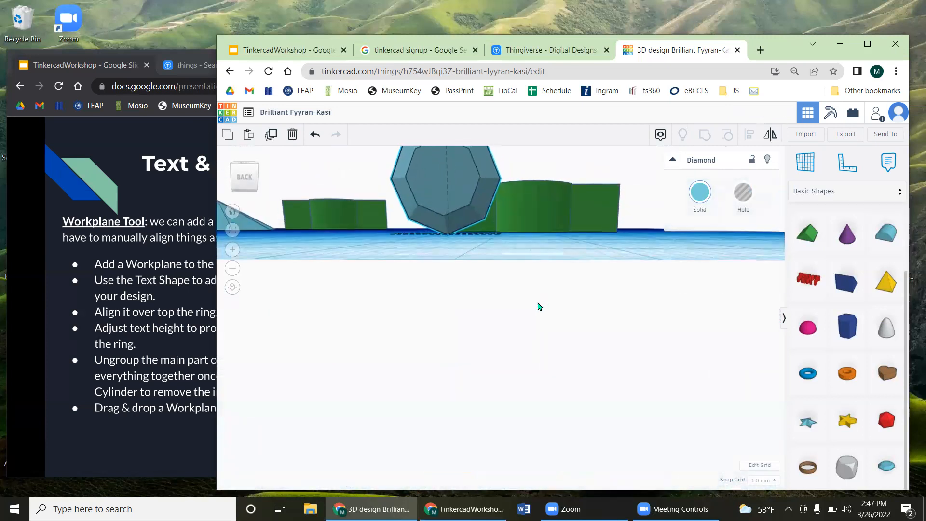
{"action": "scroll", "coordinate": [515, 295], "scroll_direction": "down", "scroll_amount": 3}
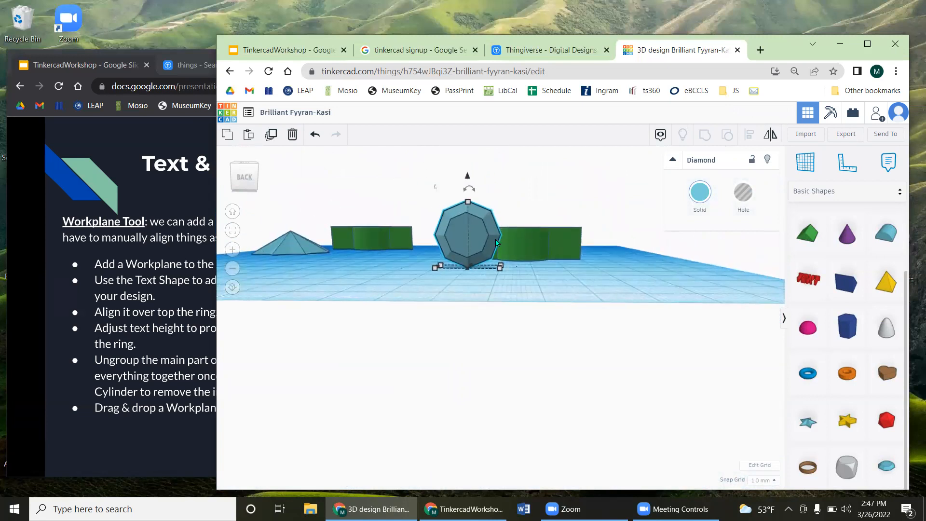
{"action": "left_click", "coordinate": [528, 244]}
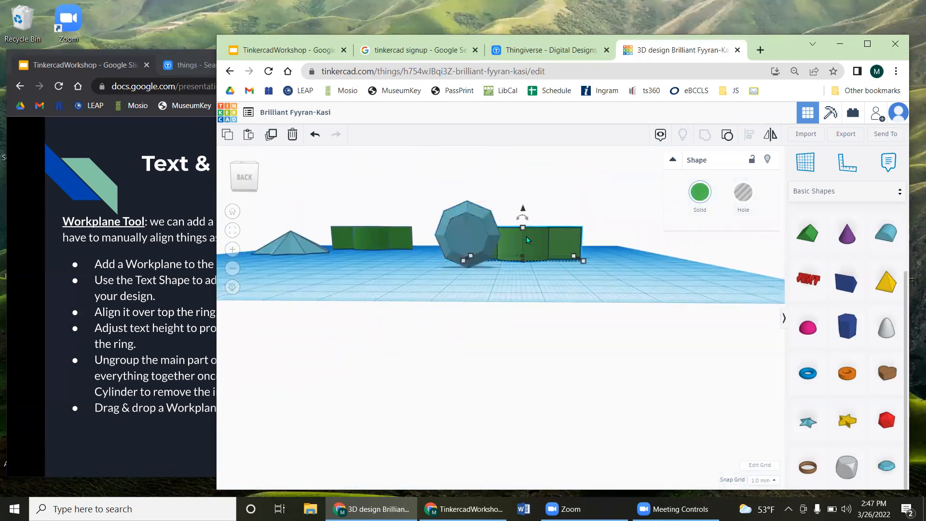
{"action": "mouse_move", "coordinate": [521, 230]}
{"action": "left_click", "coordinate": [469, 235]}
{"action": "mouse_move", "coordinate": [466, 220]}
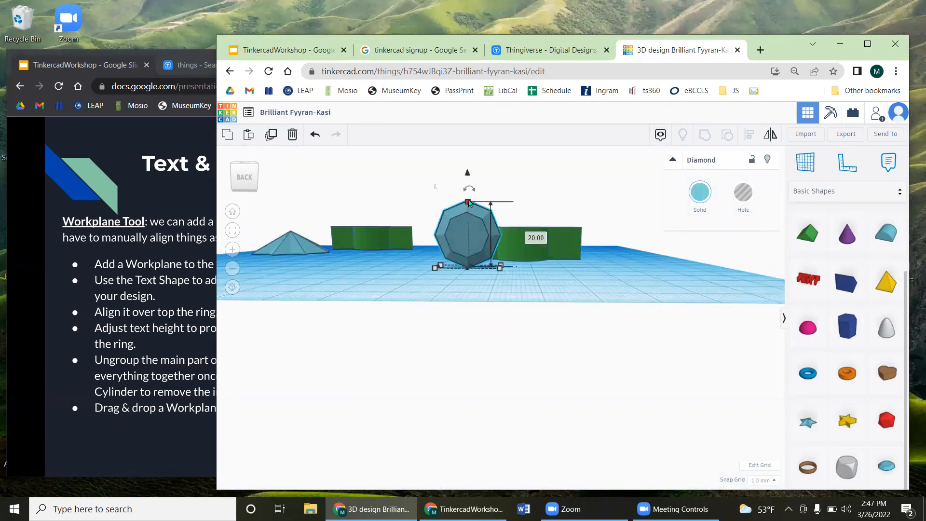
{"action": "left_click_drag", "start_coordinate": [466, 220], "coordinate": [460, 234]}
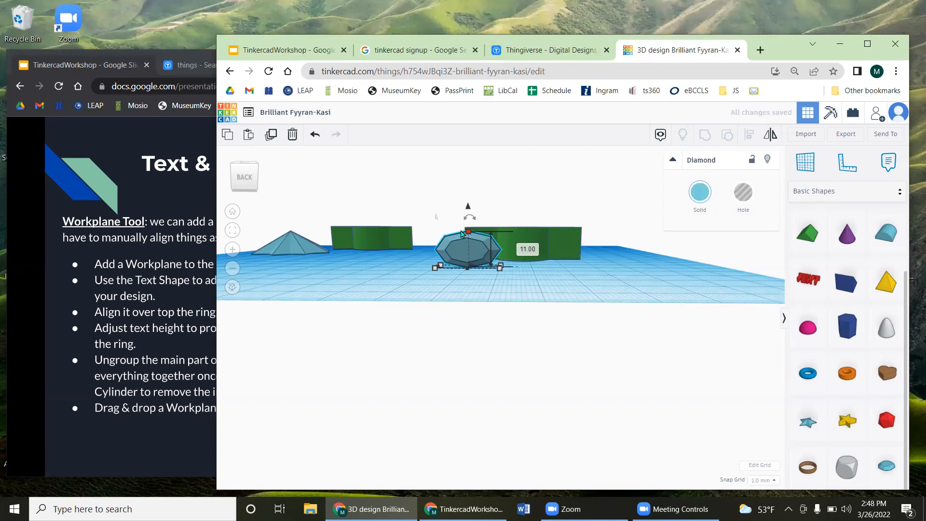
{"action": "key", "text": "ctrl+z"}
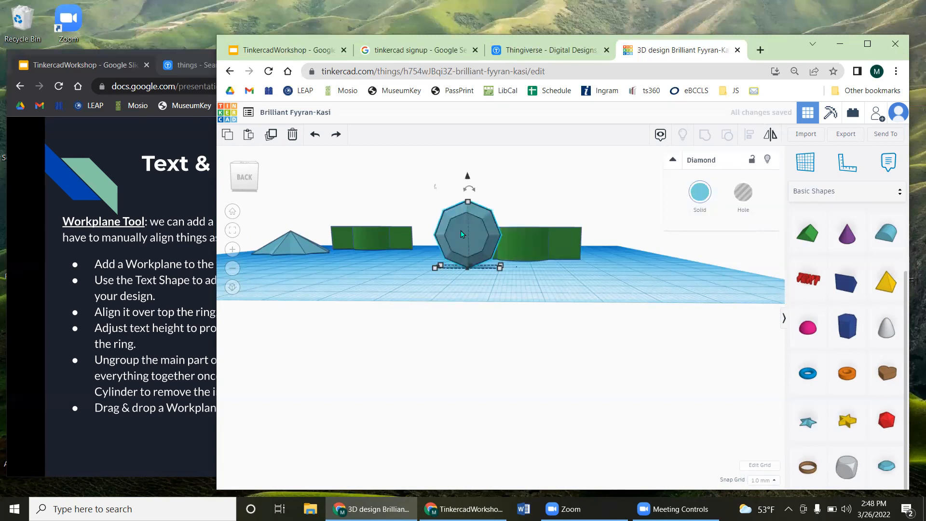
Step: Scale the diamond down proportionally to roughly the height of the page holder
{"action": "scroll", "coordinate": [473, 253], "scroll_direction": "up", "scroll_amount": 3}
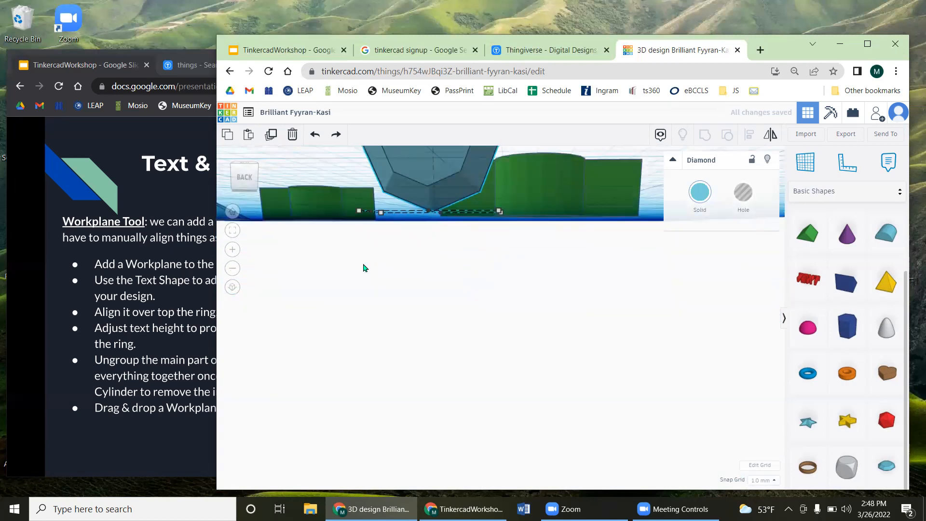
{"action": "left_click", "coordinate": [232, 268]}
{"action": "right_click_drag", "start_coordinate": [551, 271], "coordinate": [547, 318]}
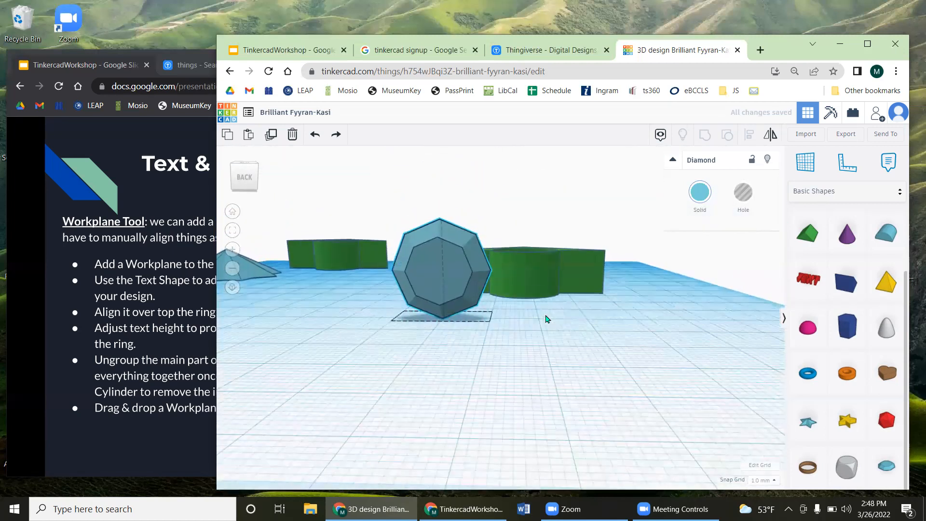
{"action": "left_click_drag", "start_coordinate": [443, 223], "coordinate": [442, 259], "text": "shift"}
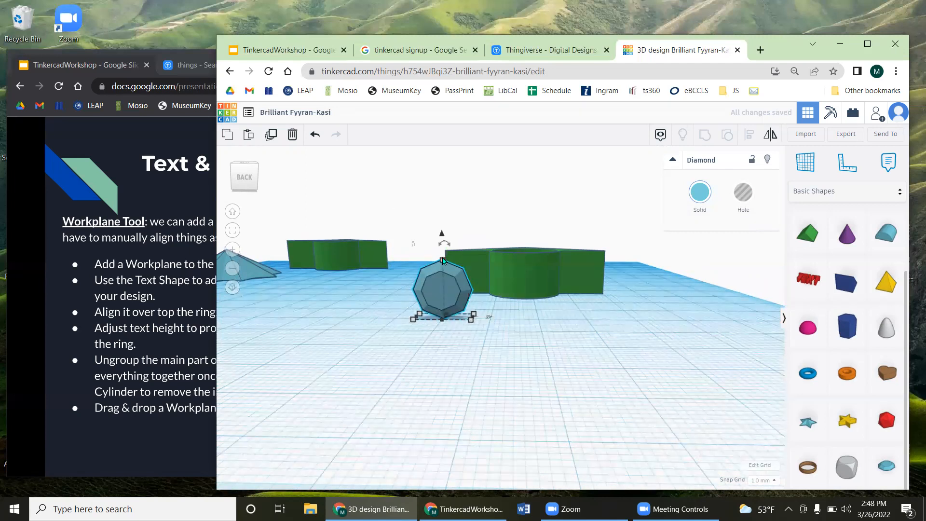
{"action": "left_click", "coordinate": [538, 341]}
{"action": "right_click_drag", "start_coordinate": [623, 335], "coordinate": [626, 328]}
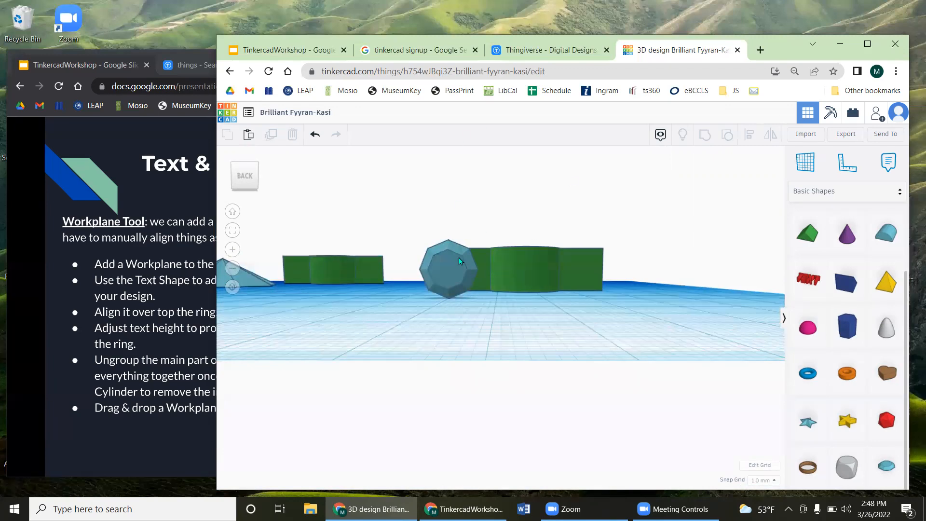
Step: Centre-align the diamond with the page holder along both horizontal directions
{"action": "right_click_drag", "start_coordinate": [550, 306], "coordinate": [549, 377]}
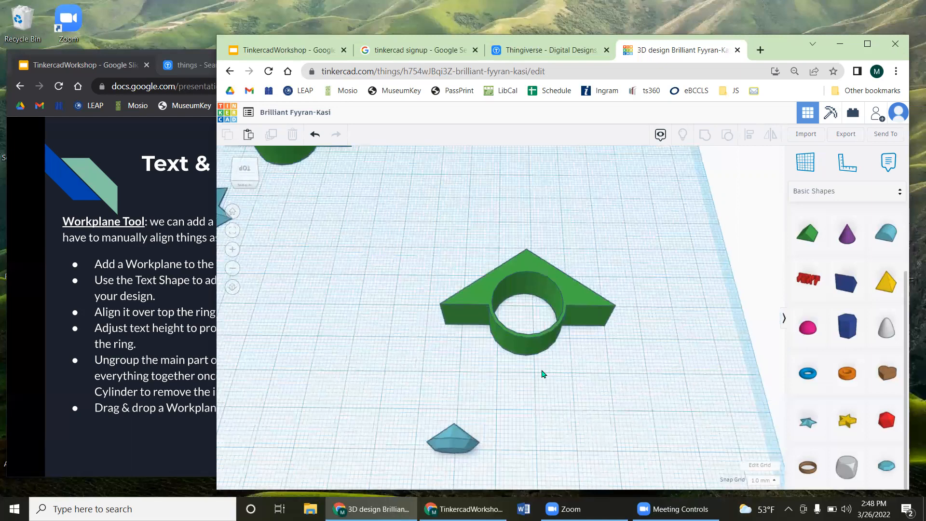
{"action": "middle_click_drag", "start_coordinate": [591, 427], "coordinate": [511, 378]}
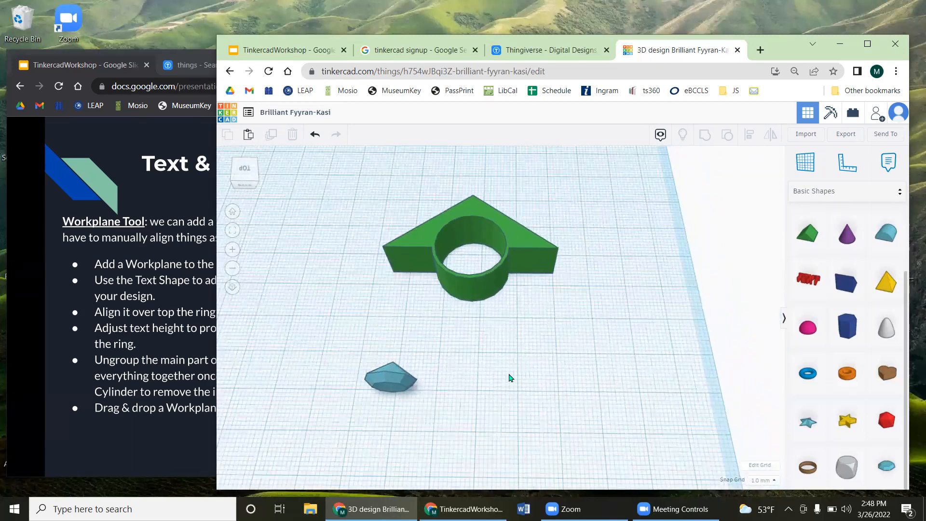
{"action": "left_click_drag", "start_coordinate": [357, 200], "coordinate": [580, 421]}
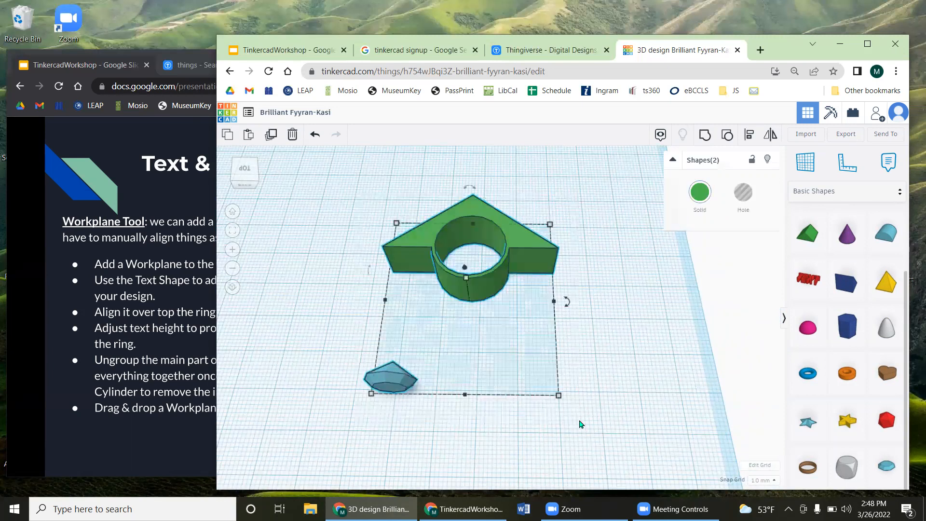
{"action": "left_click", "coordinate": [751, 135]}
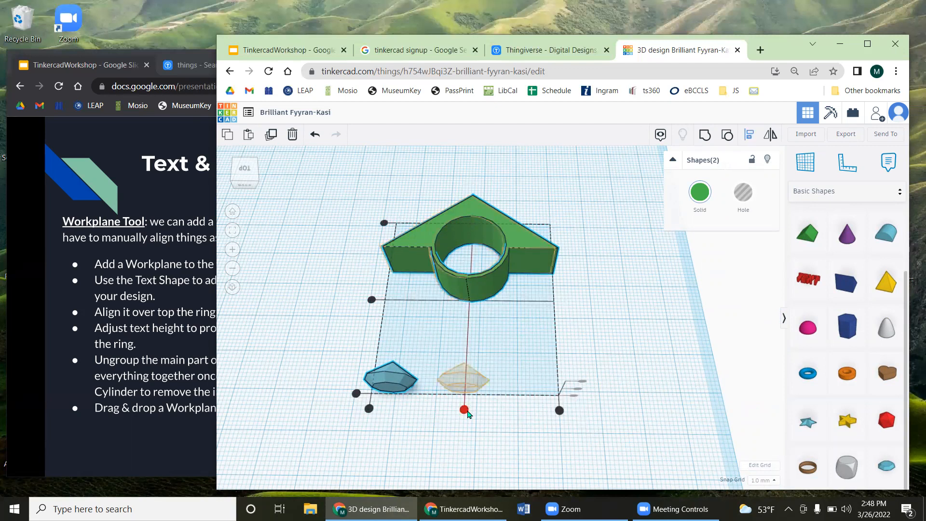
{"action": "left_click", "coordinate": [464, 410]}
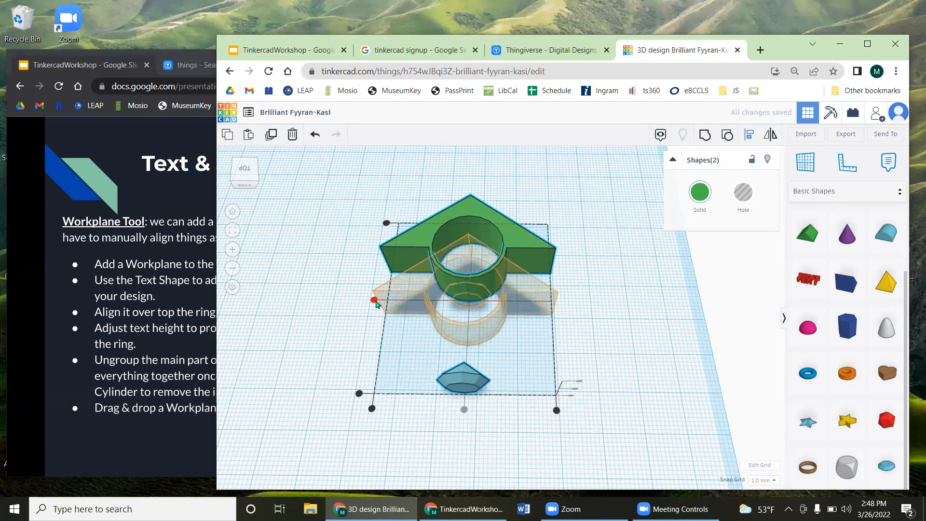
{"action": "left_click", "coordinate": [375, 300]}
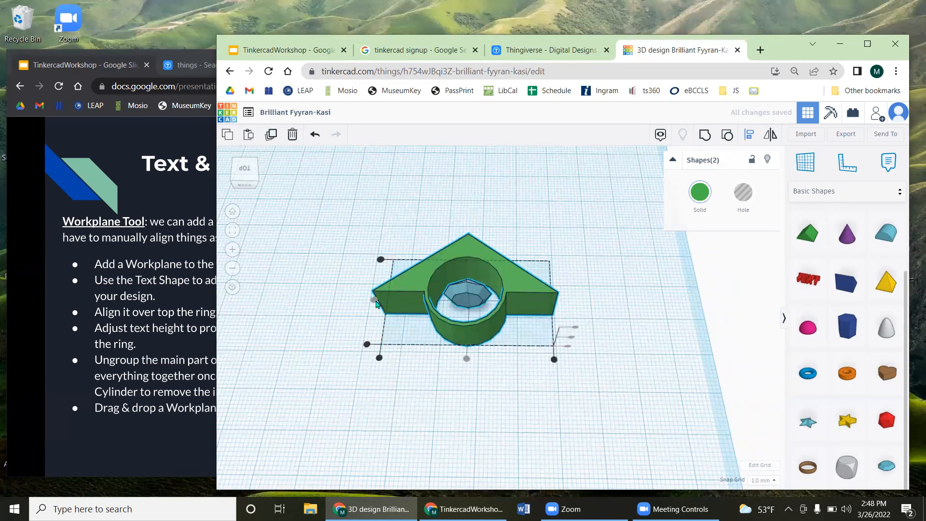
{"action": "left_click", "coordinate": [617, 294]}
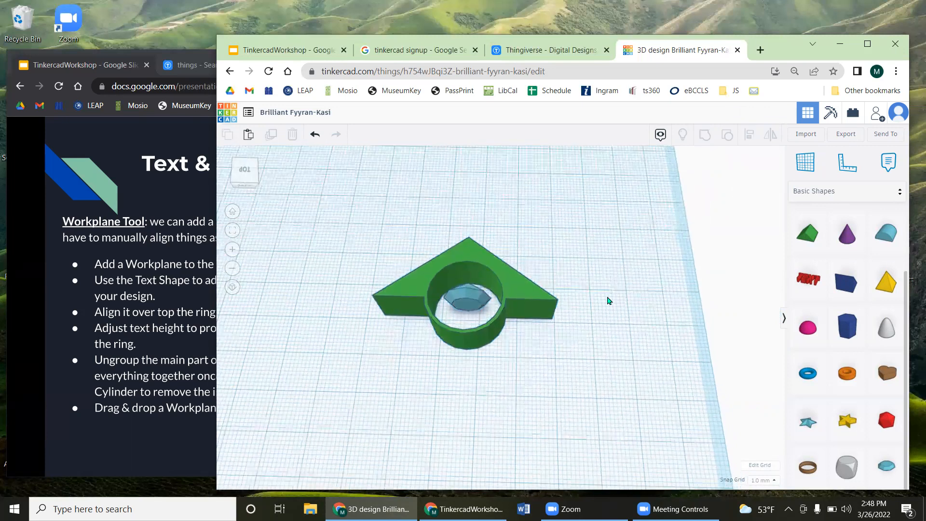
Step: Nudge the diamond from the ring's centre out to its rounded outer edge, so that its point pierces the ring wall
{"action": "right_click_drag", "start_coordinate": [607, 297], "coordinate": [602, 343]}
{"action": "left_click", "coordinate": [466, 332]}
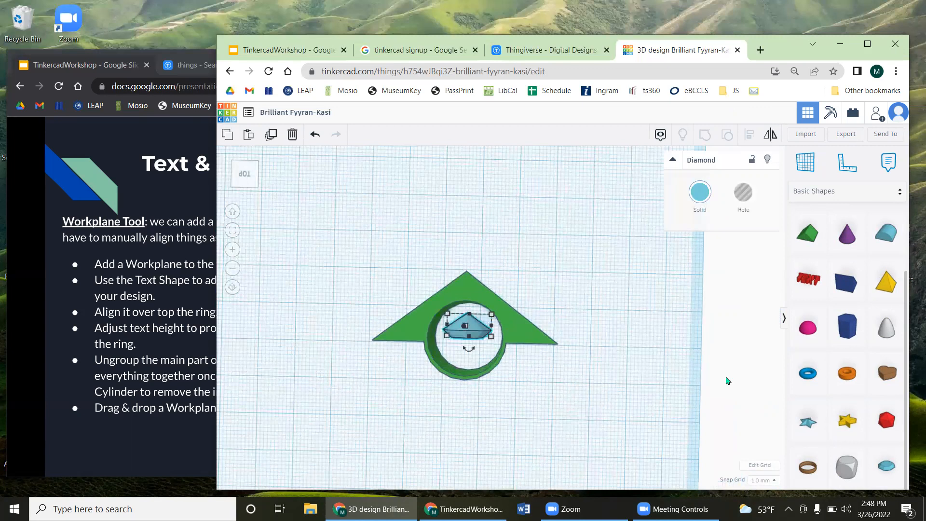
{"action": "key", "text": "Down"}
{"action": "key", "text": "Down"}
{"action": "key", "text": "Down"}
{"action": "key", "text": "Down"}
{"action": "key", "text": "Down"}
{"action": "key", "text": "Down"}
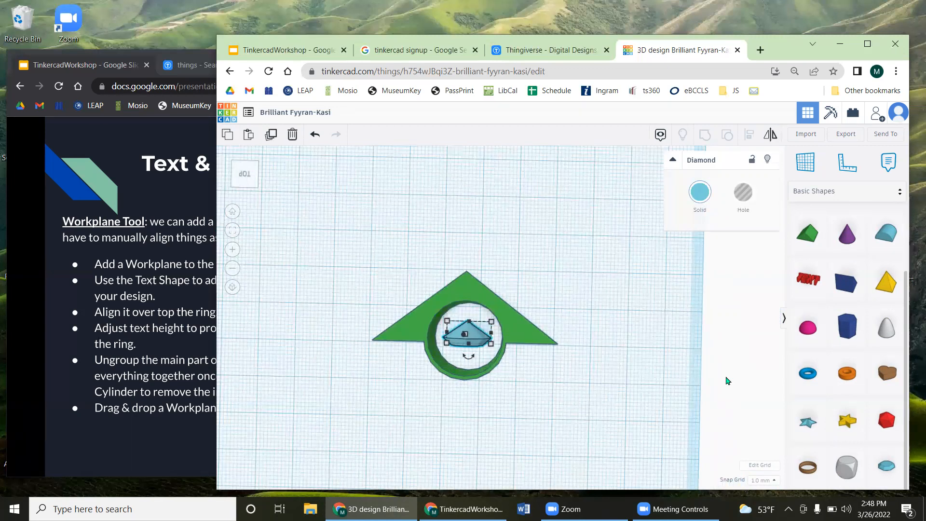
{"action": "key", "text": "Down"}
{"action": "key", "text": "Down"}
{"action": "key", "text": "Down"}
{"action": "key", "text": "Down"}
{"action": "key", "text": "Down"}
{"action": "key", "text": "Down"}
{"action": "key", "text": "Down"}
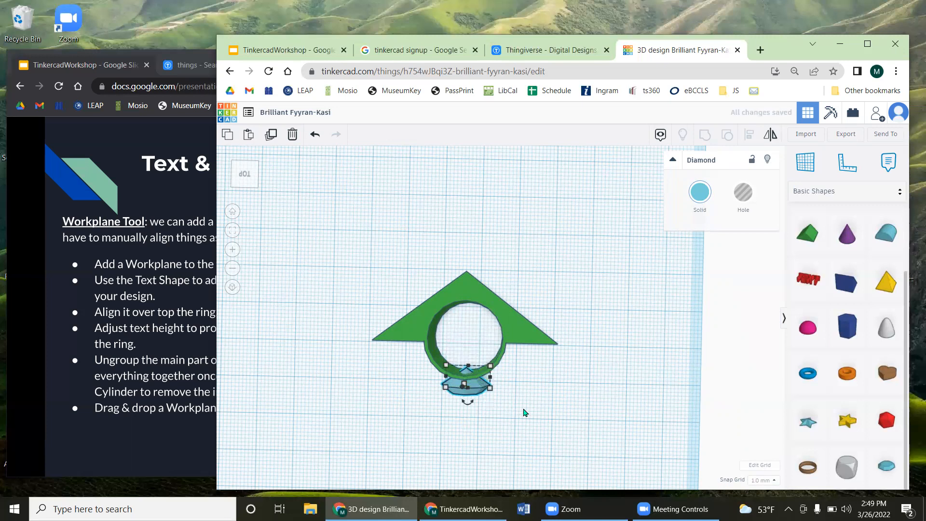
{"action": "scroll", "coordinate": [525, 412], "scroll_direction": "up", "scroll_amount": 3}
{"action": "middle_click_drag", "start_coordinate": [532, 417], "coordinate": [616, 341]}
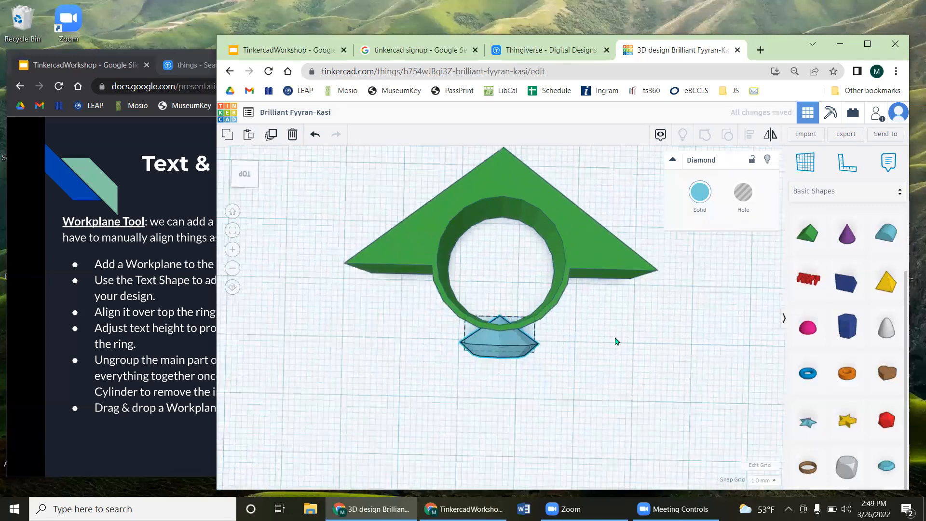
{"action": "key", "text": "Down"}
{"action": "key", "text": "Down"}
{"action": "key", "text": "Down"}
{"action": "key", "text": "Down"}
{"action": "key", "text": "Down"}
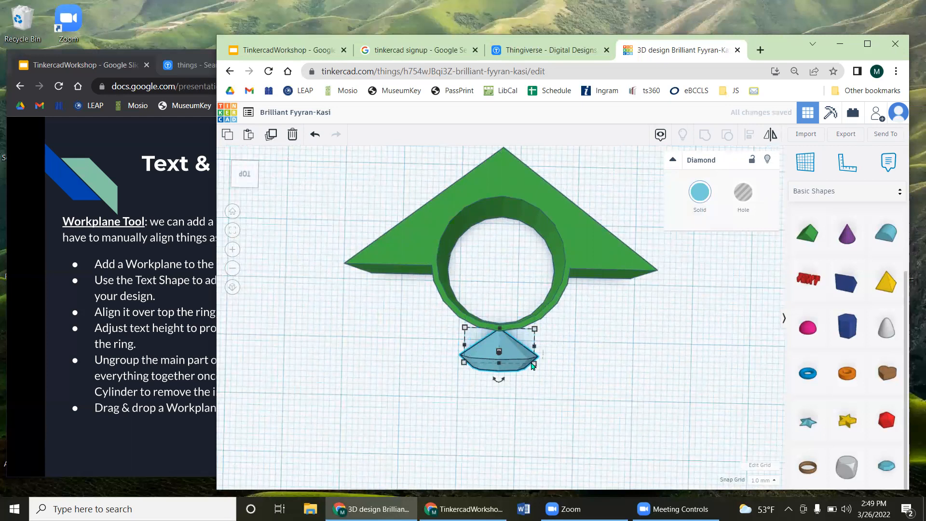
{"action": "key", "text": "Down"}
{"action": "key", "text": "Down"}
{"action": "key", "text": "Down"}
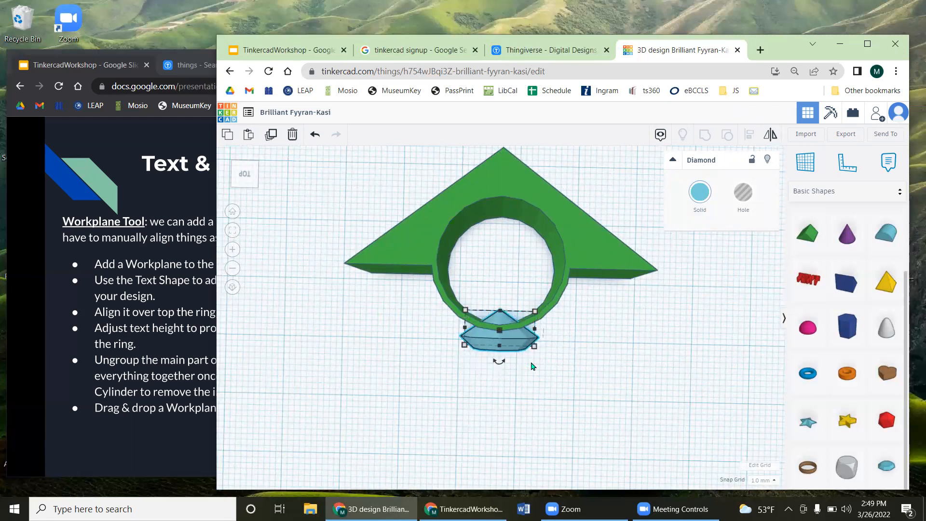
{"action": "left_click", "coordinate": [602, 378]}
Step: Ungroup the page holder into its triangle, ring and hole cylinder
{"action": "right_click_drag", "start_coordinate": [602, 378], "coordinate": [626, 432]}
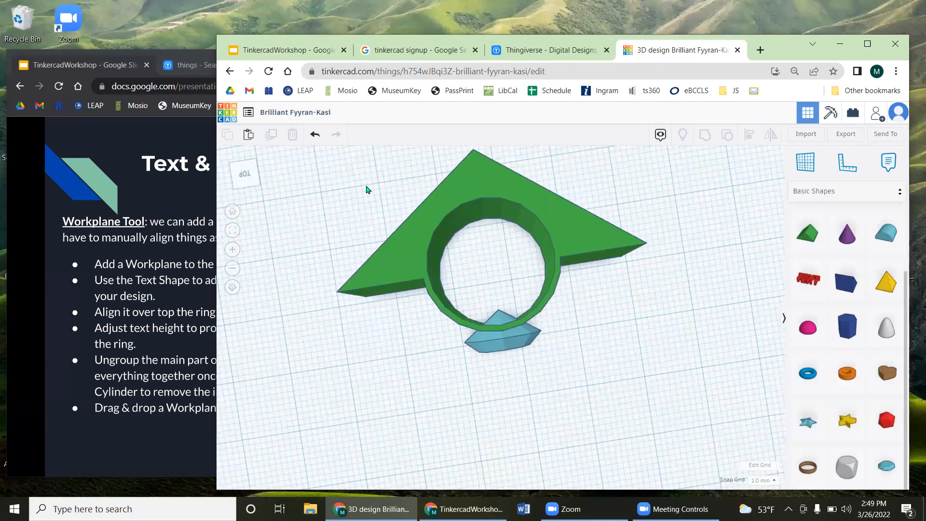
{"action": "left_click", "coordinate": [441, 307]}
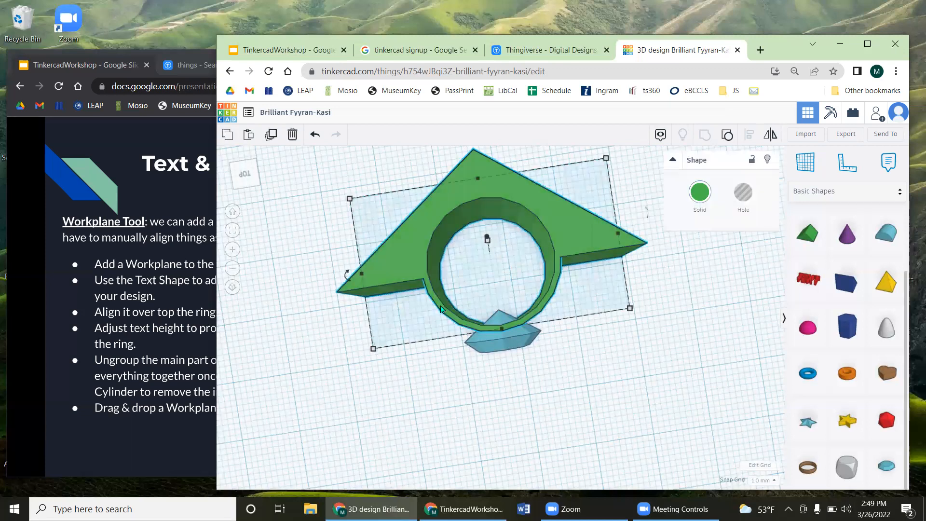
{"action": "left_click", "coordinate": [727, 134]}
{"action": "left_click", "coordinate": [646, 384]}
{"action": "right_click_drag", "start_coordinate": [598, 378], "coordinate": [512, 211]}
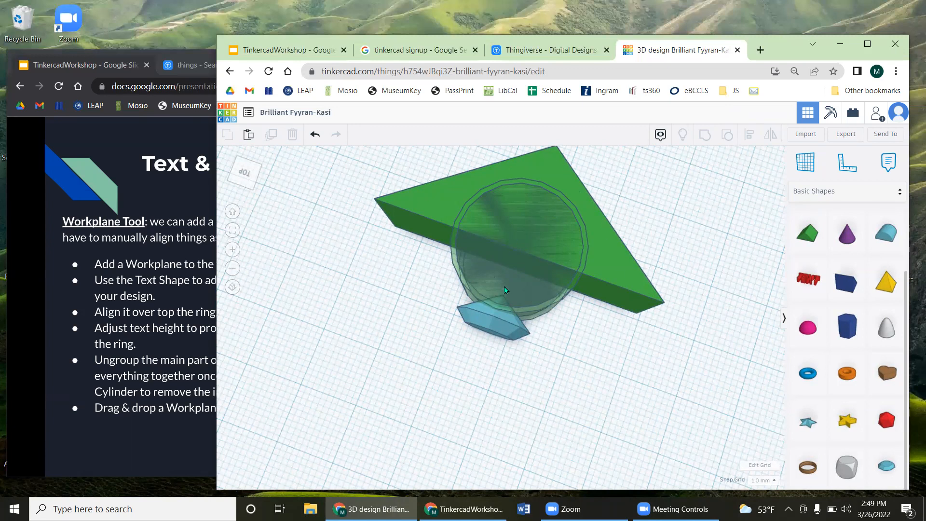
Step: Group the diamond with all the page holder parts so the hole cuts the diamond's point from the ring's interior
{"action": "left_click_drag", "start_coordinate": [409, 151], "coordinate": [647, 414]}
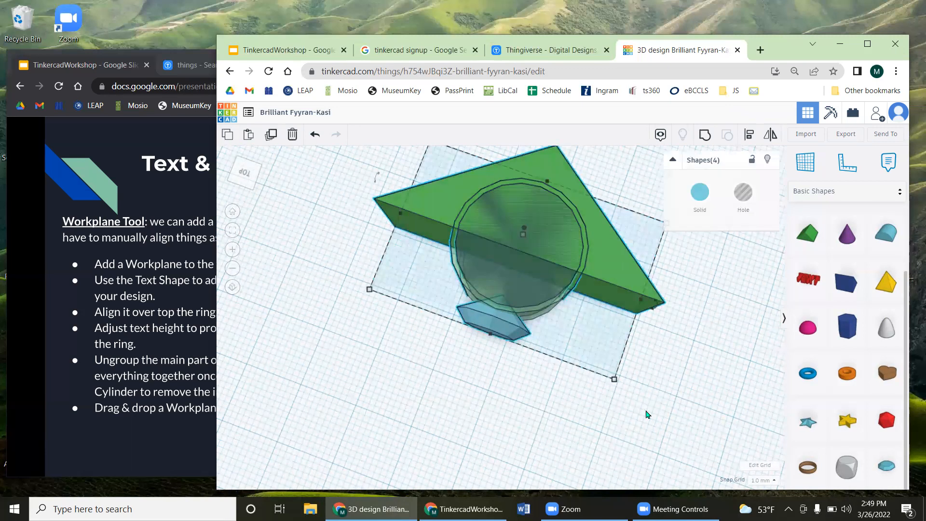
{"action": "left_click", "coordinate": [706, 136]}
{"action": "left_click", "coordinate": [691, 359]}
{"action": "right_click_drag", "start_coordinate": [675, 379], "coordinate": [504, 288]}
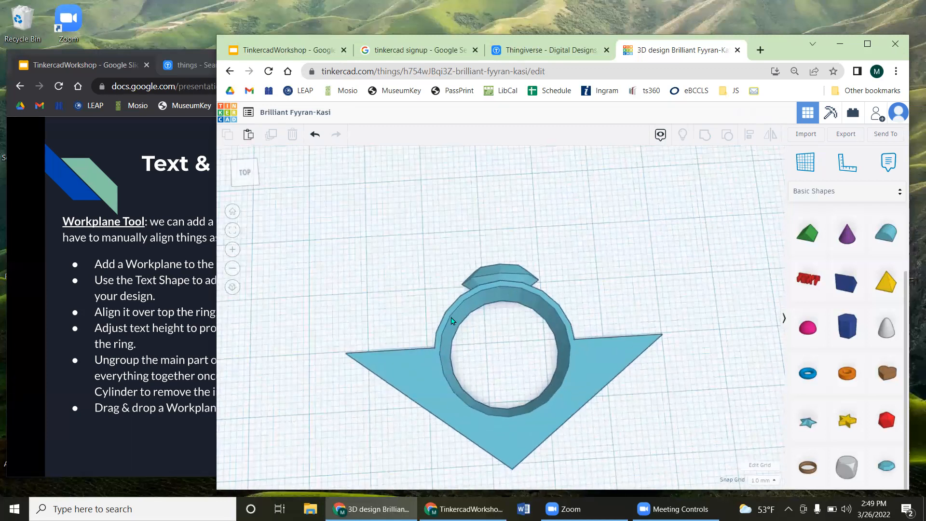
{"action": "right_click_drag", "start_coordinate": [651, 427], "coordinate": [327, 373]}
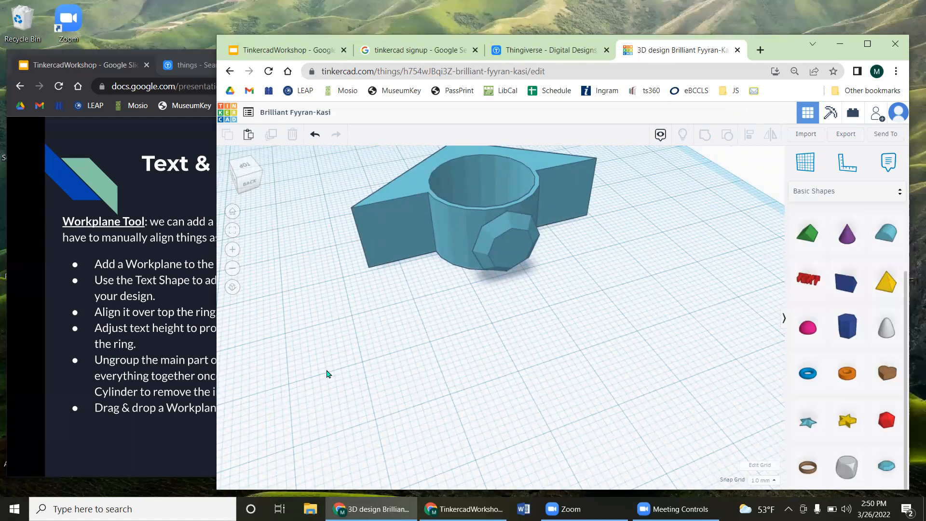
{"action": "right_click_drag", "start_coordinate": [647, 309], "coordinate": [639, 328]}
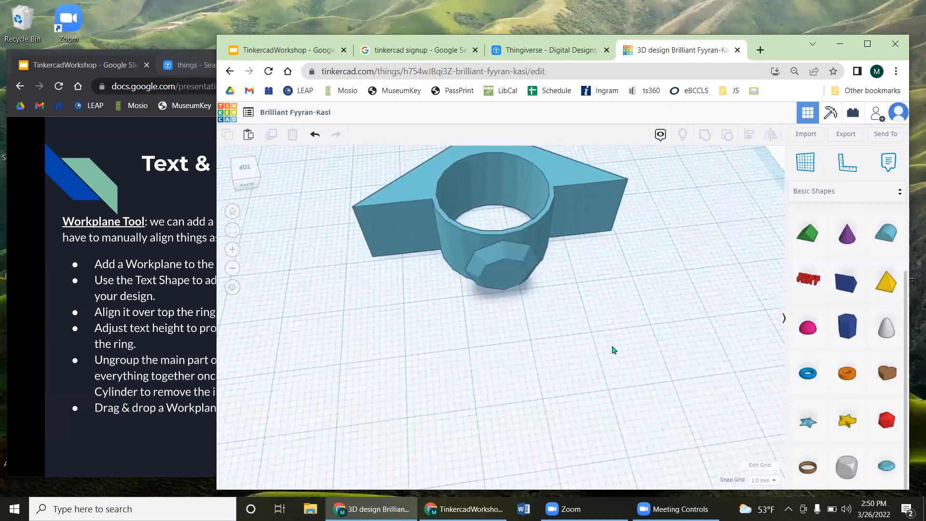
Step: Switch to the TinkercadWorkshop slides in the other Chrome window and go to the slide on curving the page holder
{"action": "left_click", "coordinate": [125, 65]}
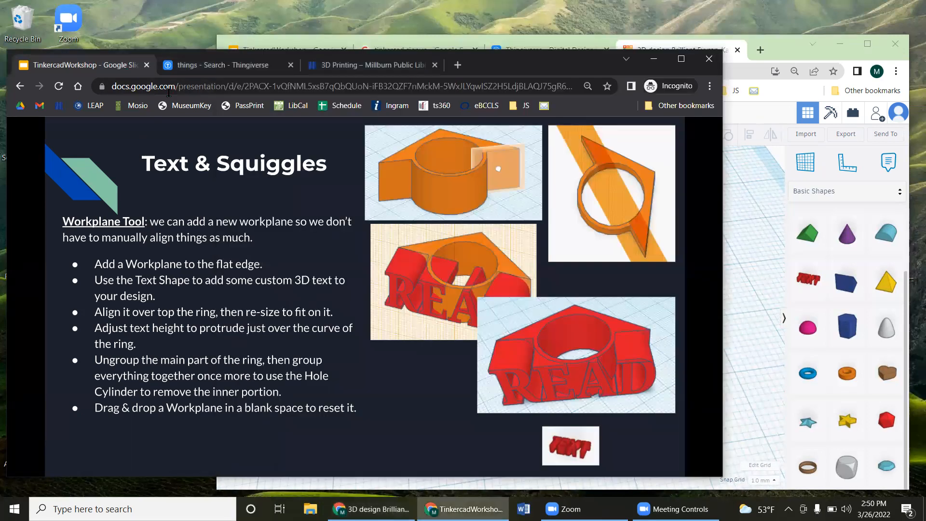
{"action": "scroll", "coordinate": [269, 283], "scroll_direction": "down", "scroll_amount": 3}
{"action": "scroll", "coordinate": [269, 283], "scroll_direction": "up", "scroll_amount": 4}
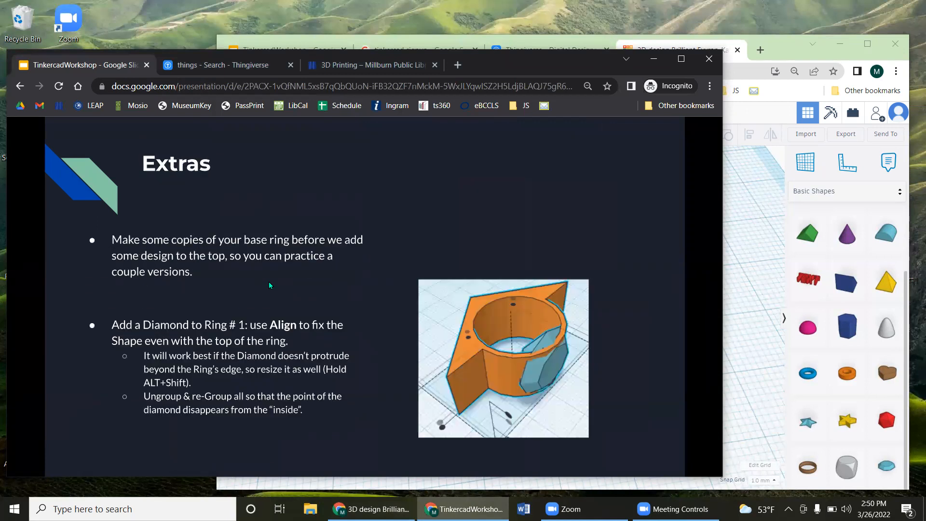
{"action": "scroll", "coordinate": [269, 283], "scroll_direction": "down", "scroll_amount": 2}
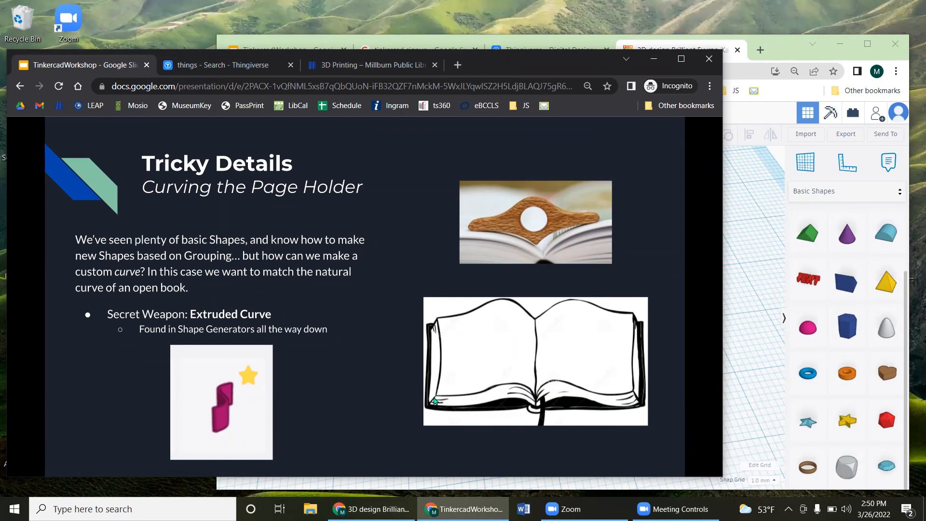
Step: Return to the Tinkercad design and show all shapes in the Shape Generators collection
{"action": "left_click", "coordinate": [784, 61]}
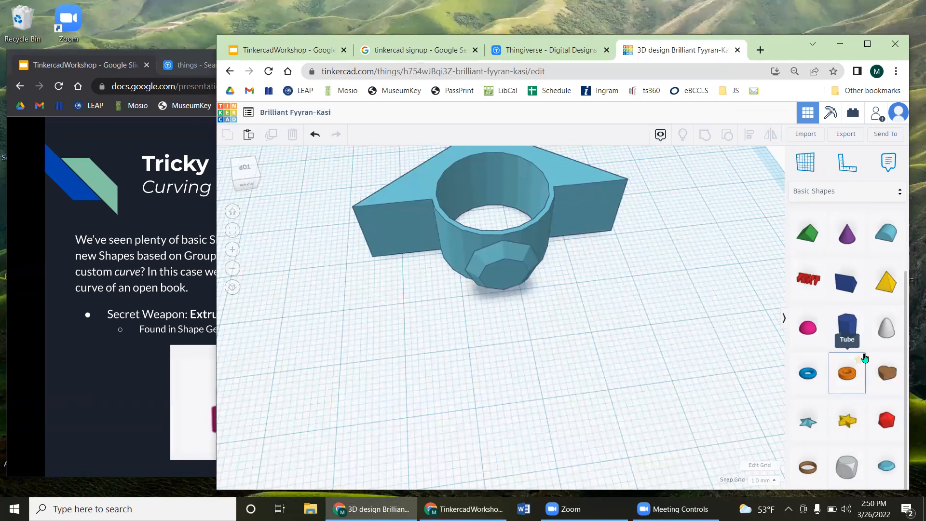
{"action": "right_click_drag", "start_coordinate": [702, 296], "coordinate": [515, 404]}
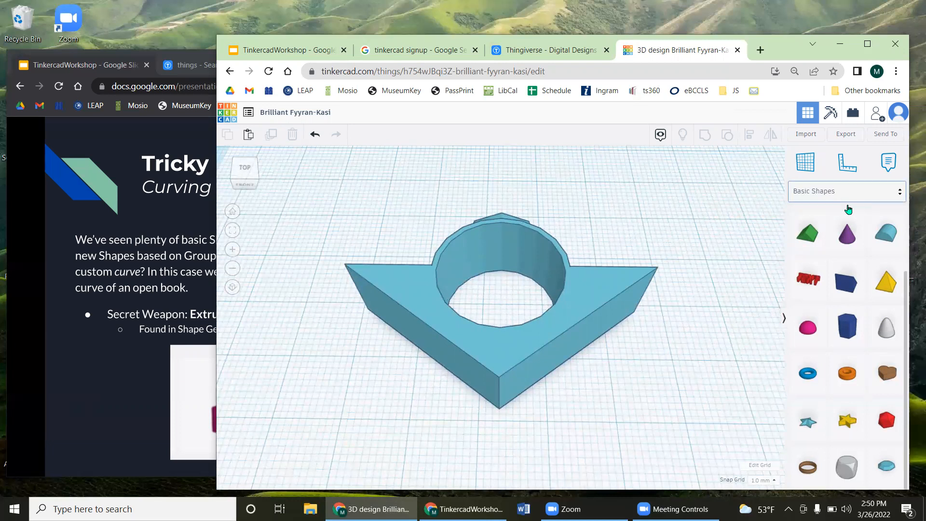
{"action": "left_click", "coordinate": [868, 191]}
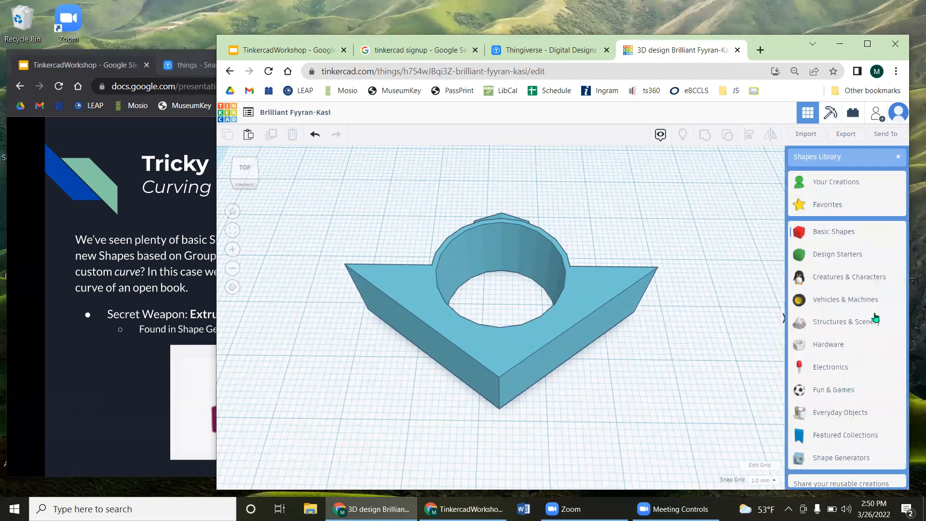
{"action": "left_click", "coordinate": [854, 462]}
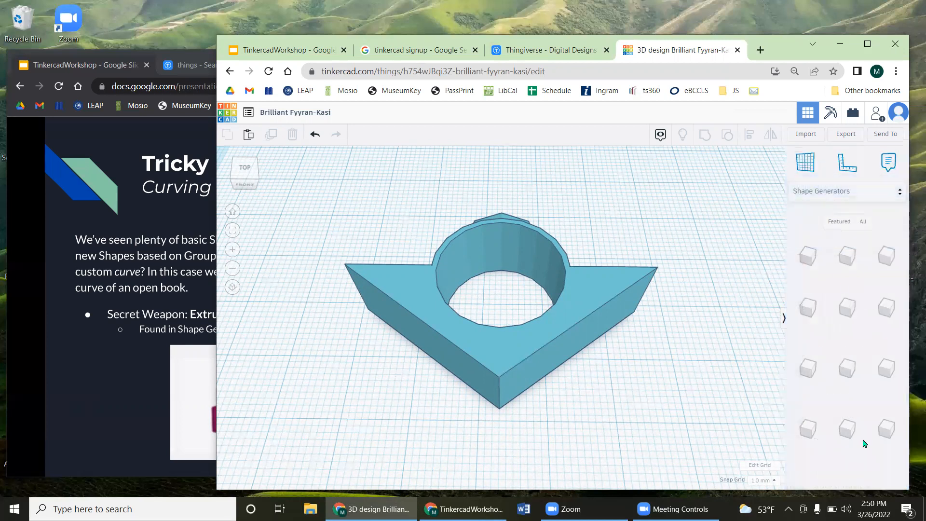
{"action": "left_click", "coordinate": [860, 222]}
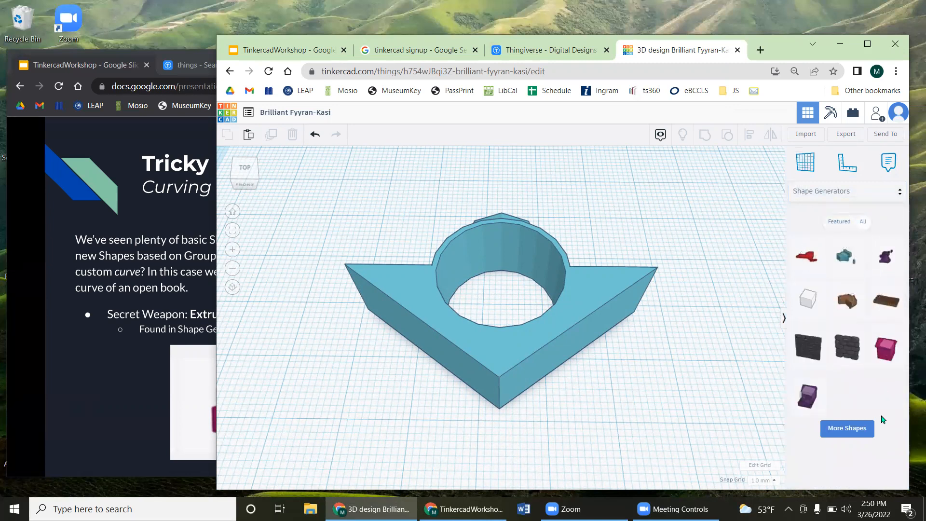
{"action": "scroll", "coordinate": [616, 366], "scroll_direction": "down", "scroll_amount": 4}
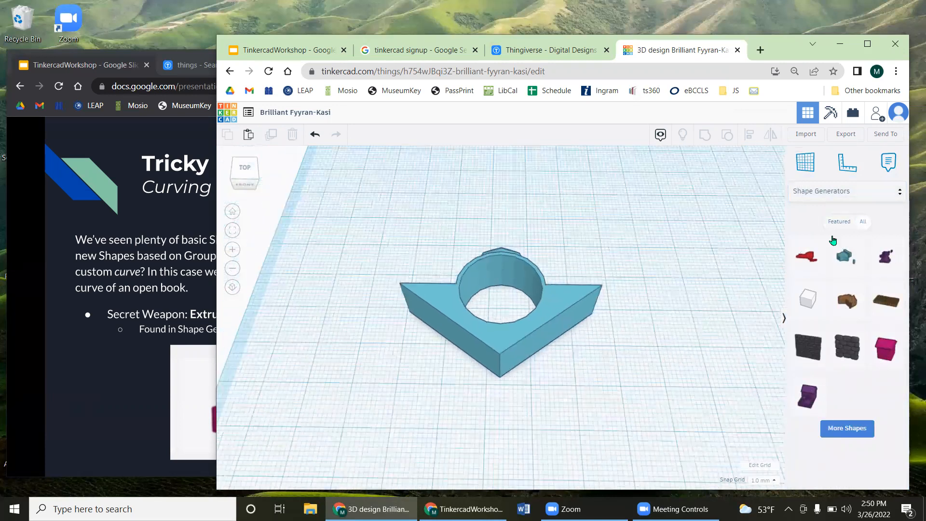
Step: Add a US States shape beside the page holder, try Arkansas as its symbol, and set it to Indiana
{"action": "left_click_drag", "start_coordinate": [812, 258], "coordinate": [694, 241]}
{"action": "left_click", "coordinate": [738, 243]}
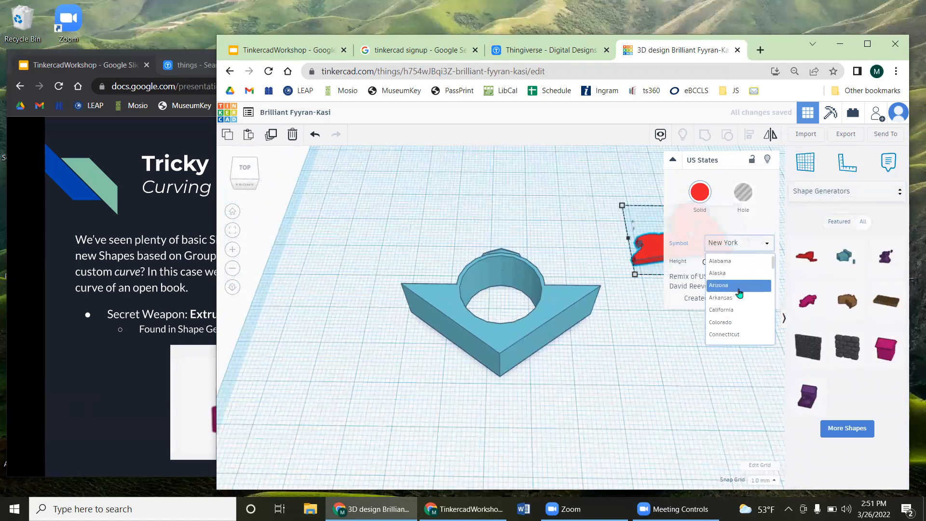
{"action": "left_click", "coordinate": [733, 300]}
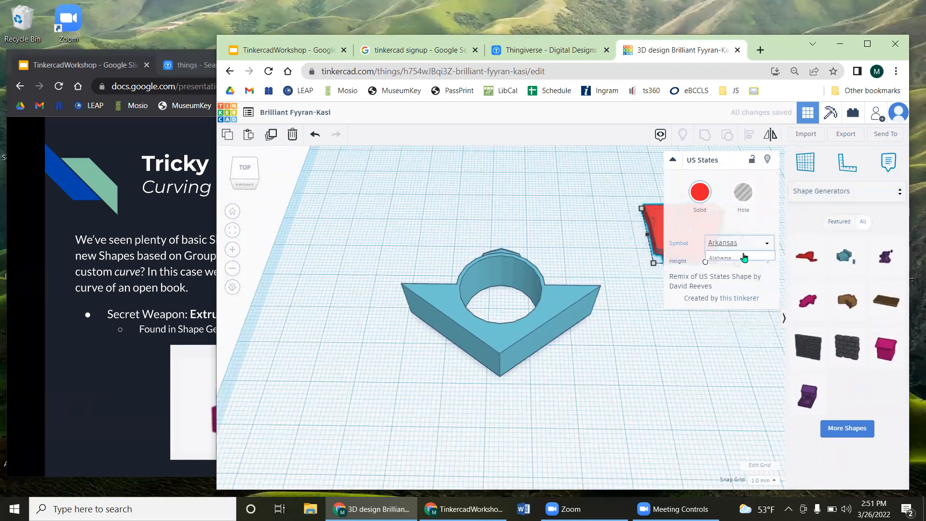
{"action": "left_click", "coordinate": [737, 243]}
{"action": "scroll", "coordinate": [735, 328], "scroll_direction": "down", "scroll_amount": 3}
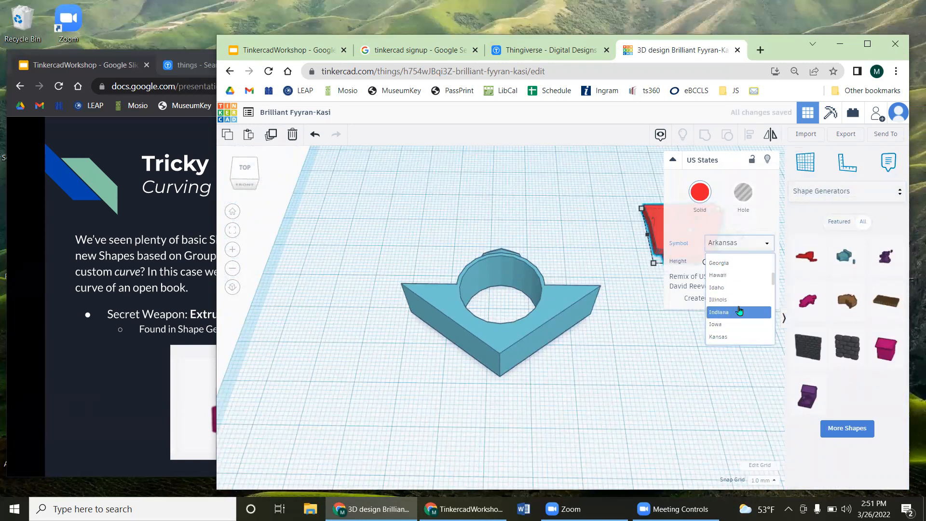
{"action": "left_click", "coordinate": [739, 310]}
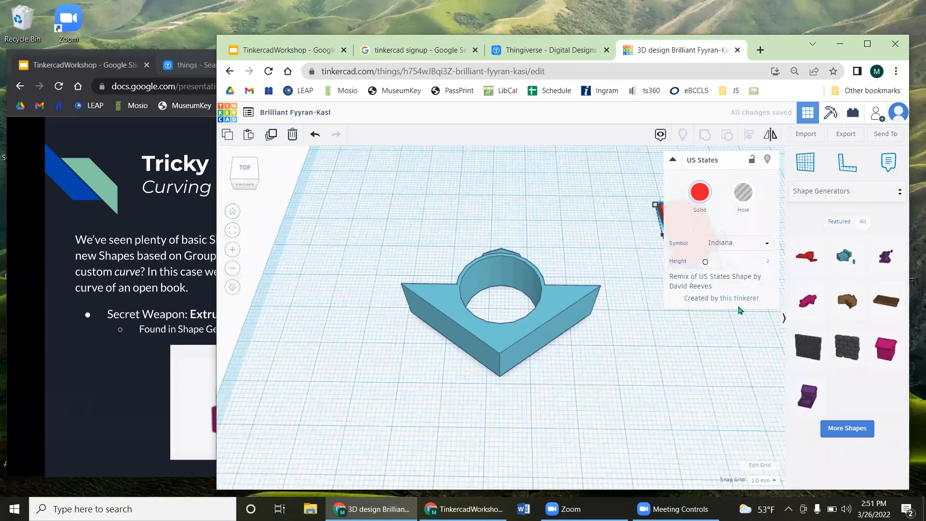
{"action": "left_click", "coordinate": [725, 355]}
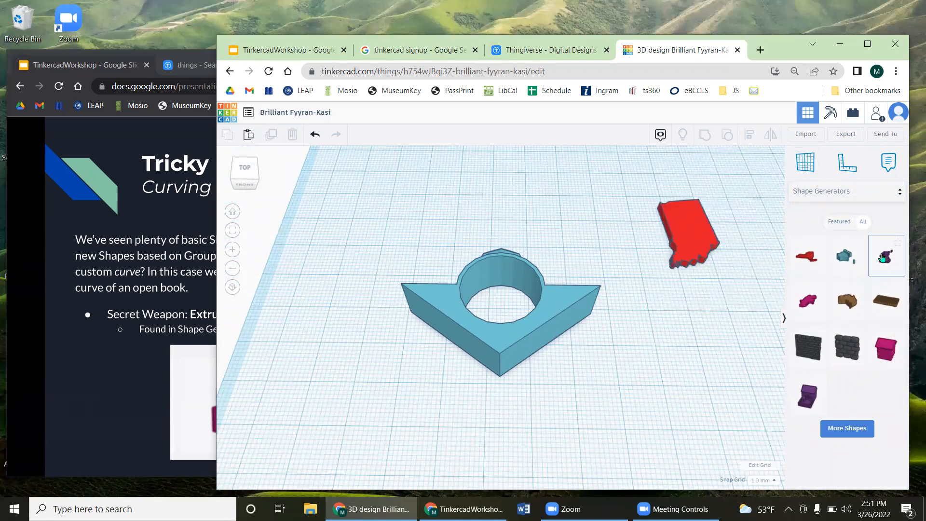
Step: Add a scaled-down custom font text shape behind the page holder and a text ring shape in front of it
{"action": "left_click", "coordinate": [847, 428]}
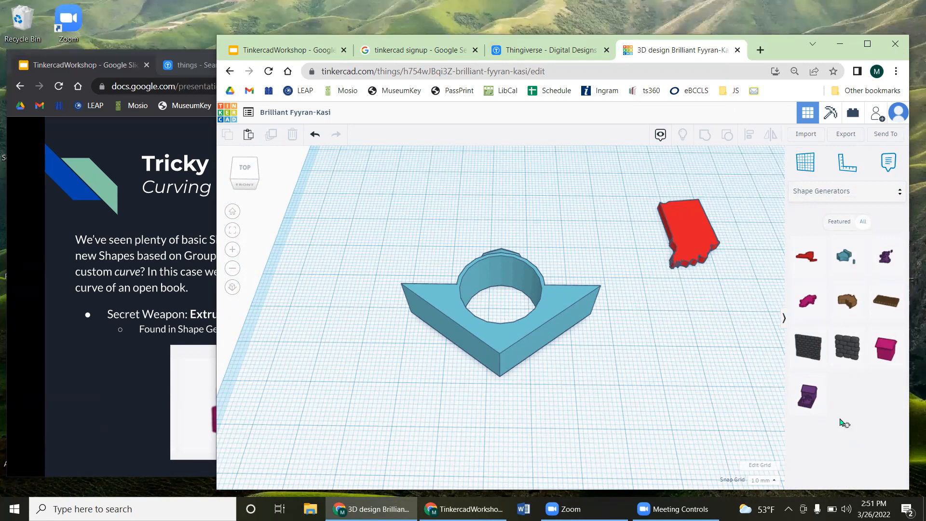
{"action": "scroll", "coordinate": [842, 420], "scroll_direction": "down", "scroll_amount": 2}
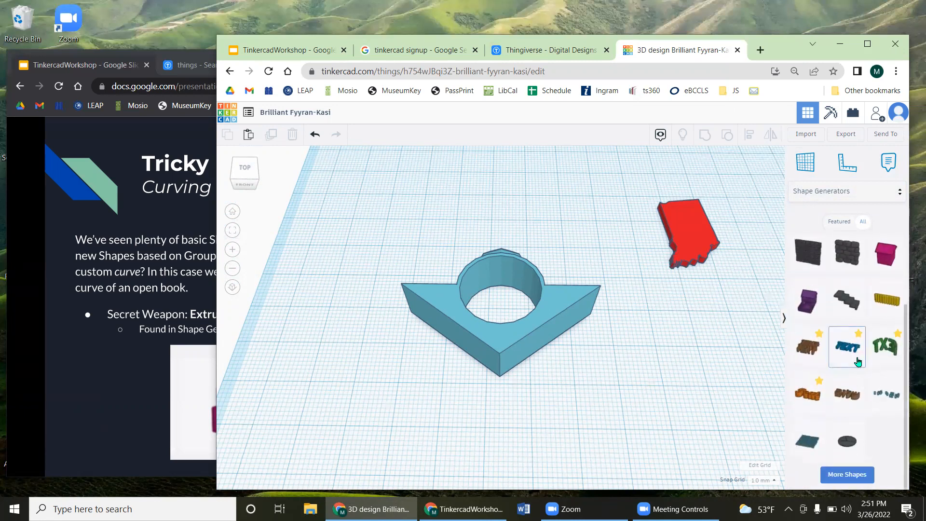
{"action": "left_click_drag", "start_coordinate": [841, 353], "coordinate": [415, 224]}
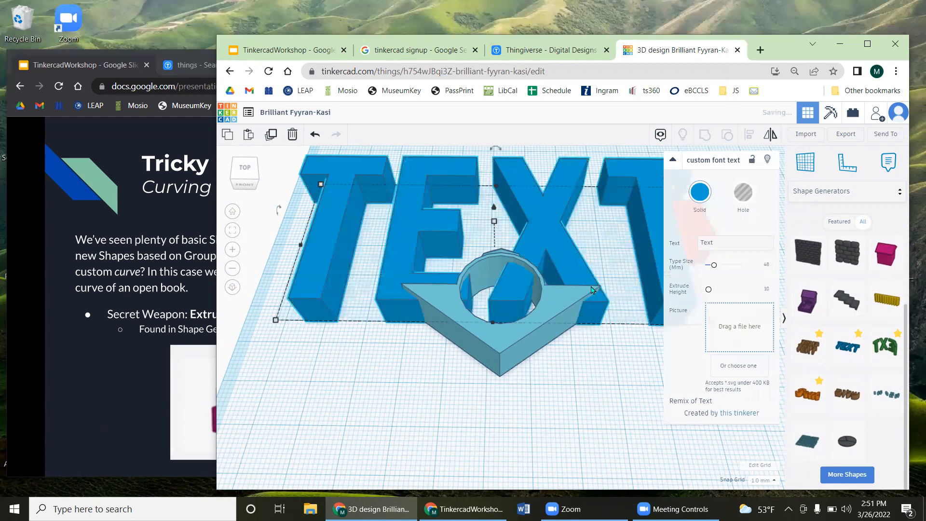
{"action": "left_click_drag", "start_coordinate": [275, 321], "coordinate": [347, 199]}
{"action": "left_click", "coordinate": [365, 379]}
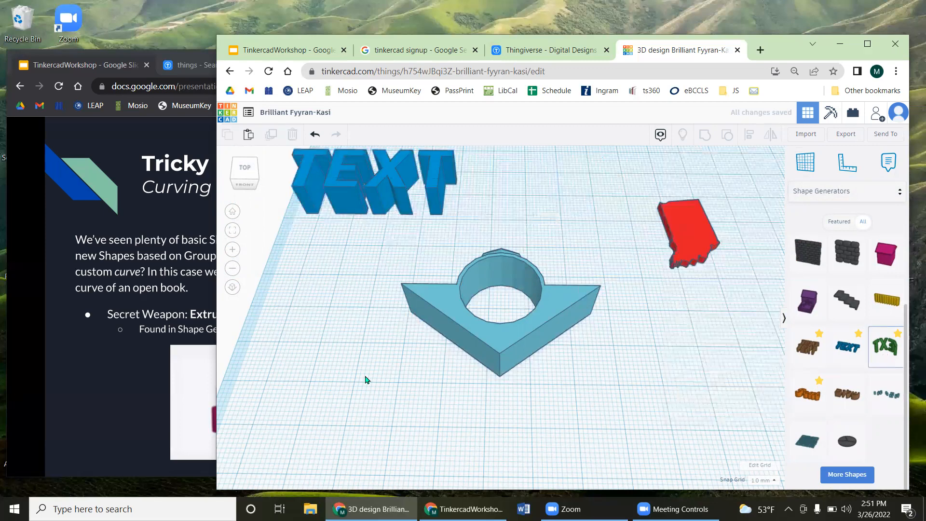
{"action": "left_click", "coordinate": [541, 442]}
{"action": "right_click_drag", "start_coordinate": [421, 452], "coordinate": [444, 266]}
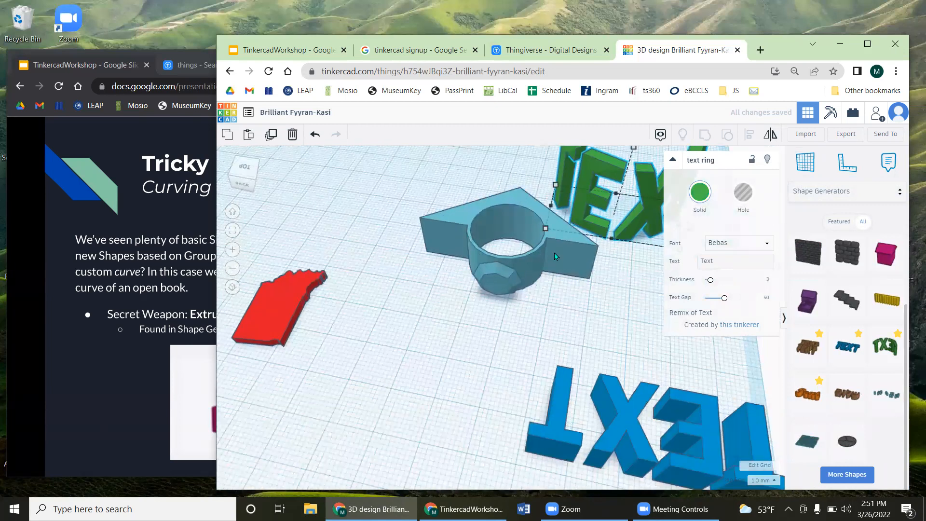
Step: Switch to the TinkercadWorkshop slides and advance past Text & Squiggles to the Curving the Page-Holder slide
{"action": "left_click", "coordinate": [111, 72]}
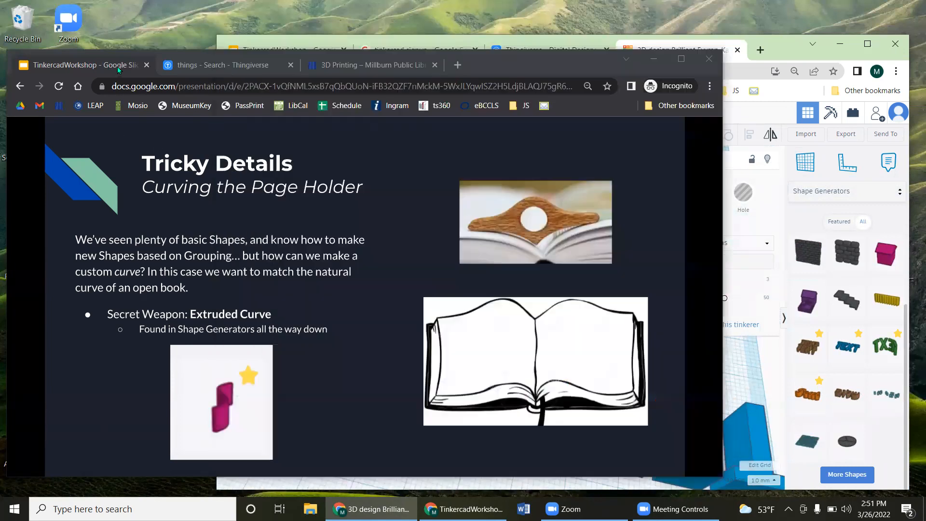
{"action": "left_click", "coordinate": [234, 256]}
{"action": "left_click", "coordinate": [233, 260]}
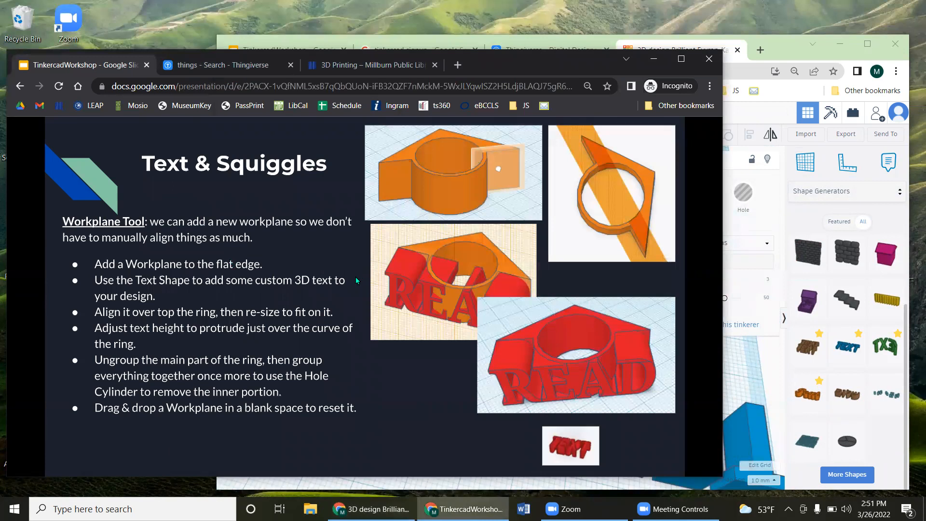
{"action": "left_click", "coordinate": [584, 354]}
{"action": "left_click", "coordinate": [439, 277]}
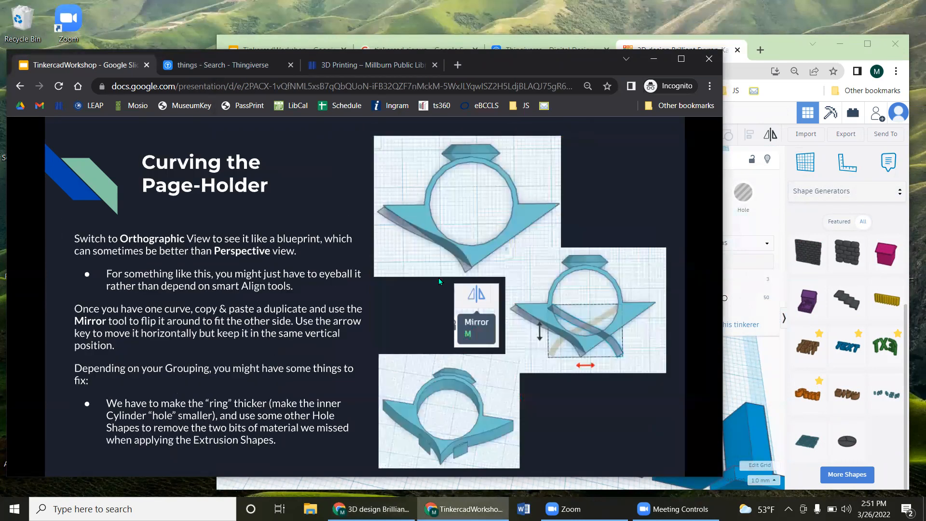
Step: Return to the Tinkercad design and move the text ring farther away from the page holder
{"action": "left_click", "coordinate": [786, 64]}
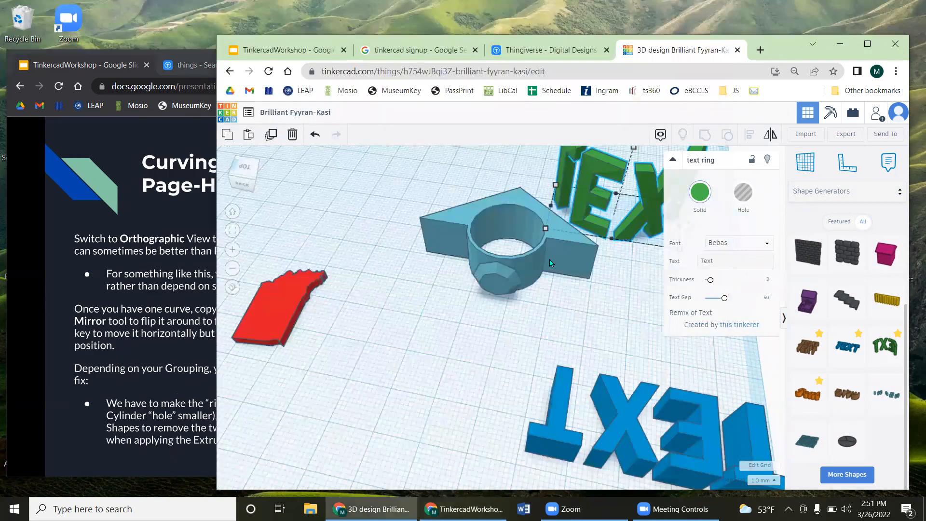
{"action": "left_click_drag", "start_coordinate": [632, 205], "coordinate": [626, 178]}
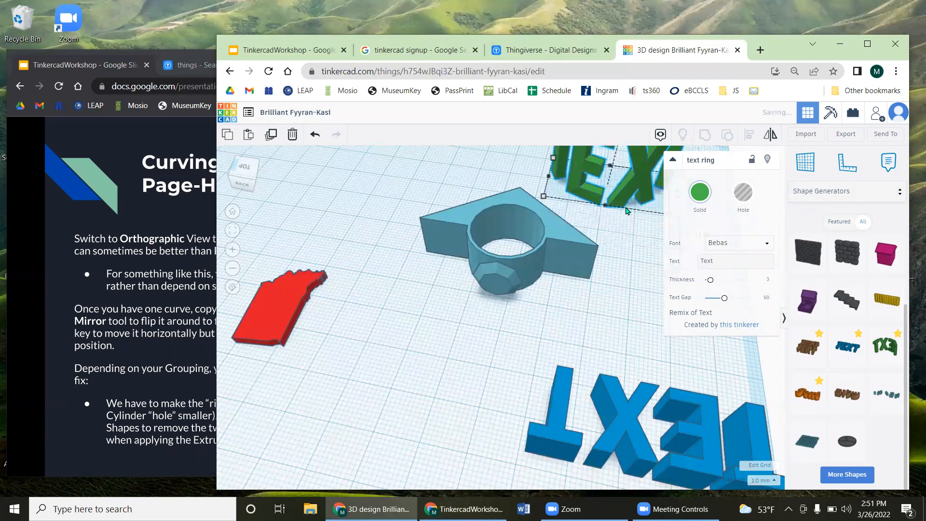
Step: Load more Shape Generators until Extruded curve is listed, and place one in front of the page holder's pointed side
{"action": "left_click", "coordinate": [859, 478]}
{"action": "scroll", "coordinate": [871, 429], "scroll_direction": "down", "scroll_amount": 2}
{"action": "scroll", "coordinate": [870, 429], "scroll_direction": "down", "scroll_amount": 2}
{"action": "left_click", "coordinate": [851, 476]}
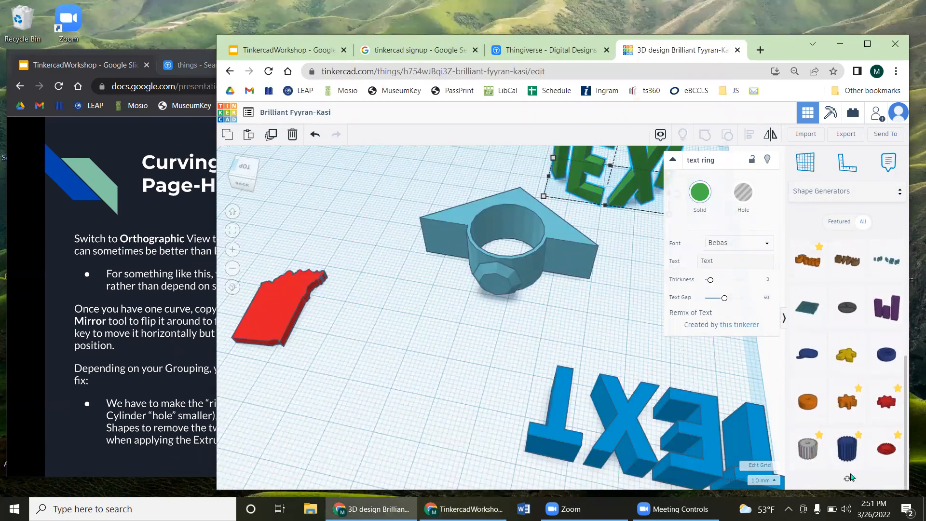
{"action": "scroll", "coordinate": [842, 414], "scroll_direction": "down", "scroll_amount": 5}
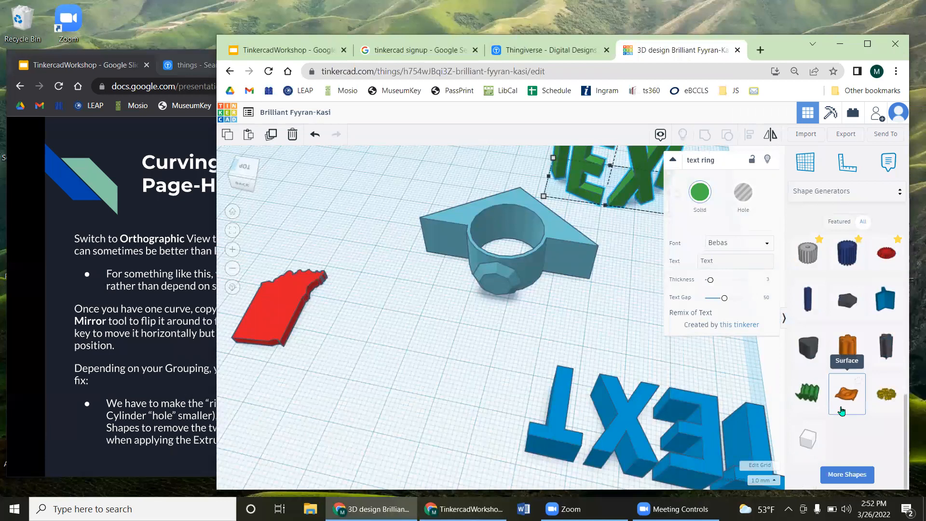
{"action": "left_click", "coordinate": [863, 473]}
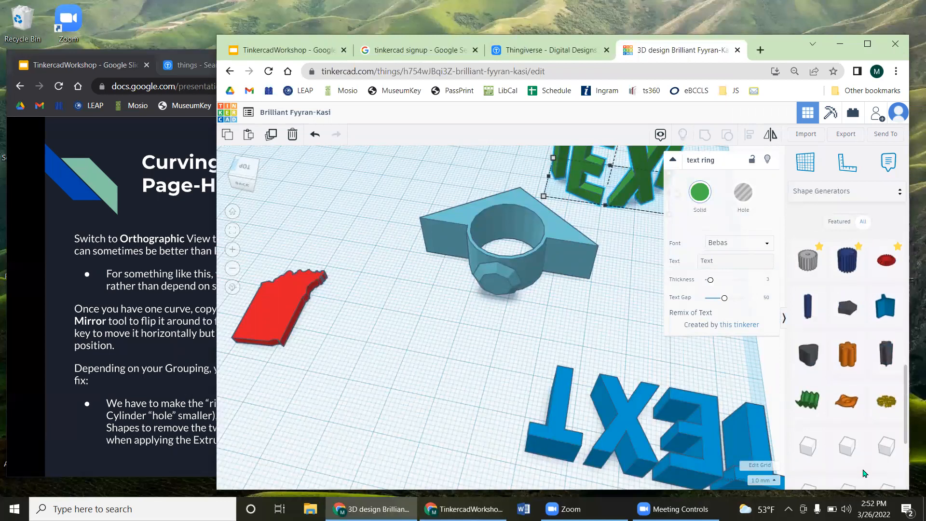
{"action": "scroll", "coordinate": [842, 415], "scroll_direction": "down", "scroll_amount": 3}
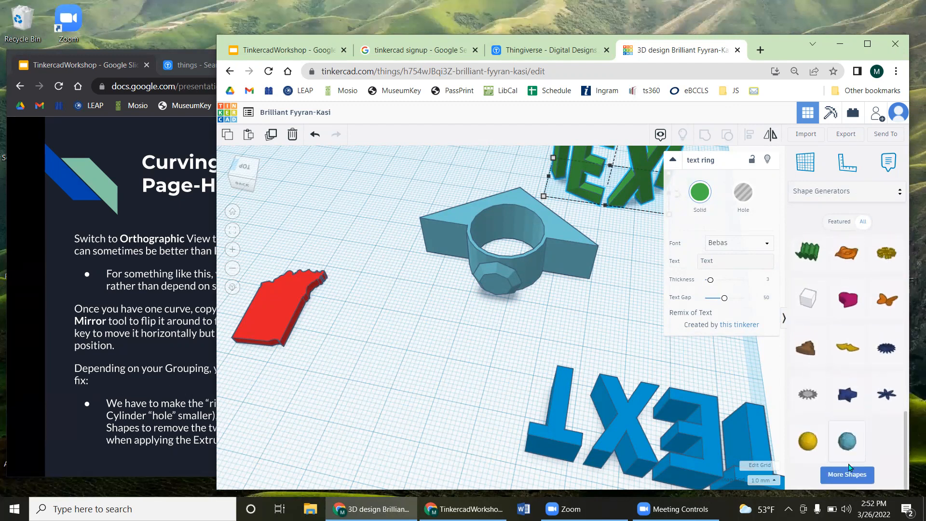
{"action": "left_click", "coordinate": [848, 475]}
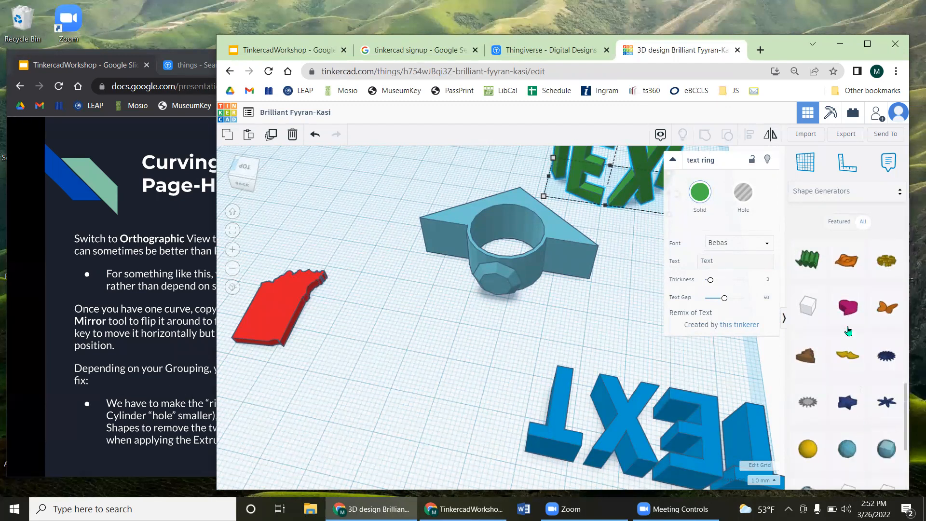
{"action": "scroll", "coordinate": [844, 326], "scroll_direction": "down", "scroll_amount": 3}
{"action": "left_click", "coordinate": [842, 475]}
{"action": "scroll", "coordinate": [833, 361], "scroll_direction": "down", "scroll_amount": 1}
{"action": "scroll", "coordinate": [839, 357], "scroll_direction": "down", "scroll_amount": 3}
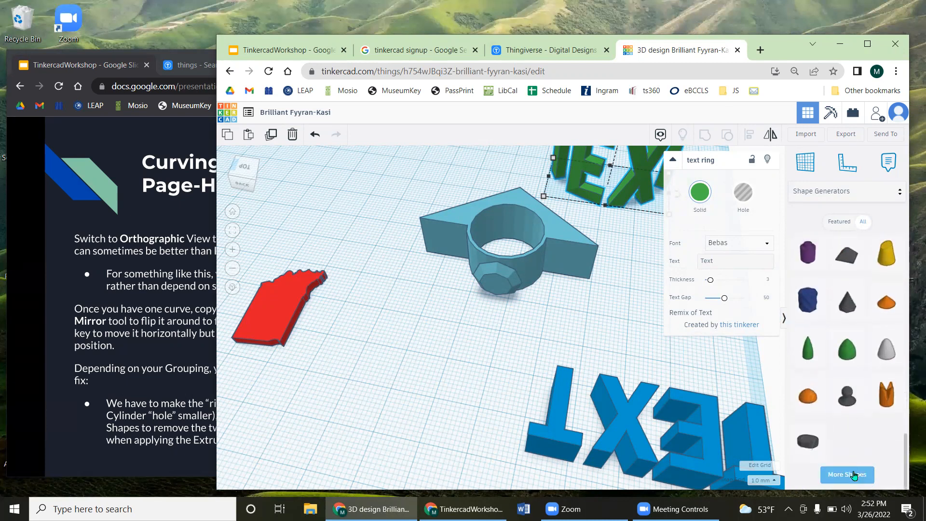
{"action": "scroll", "coordinate": [855, 345], "scroll_direction": "down", "scroll_amount": 3}
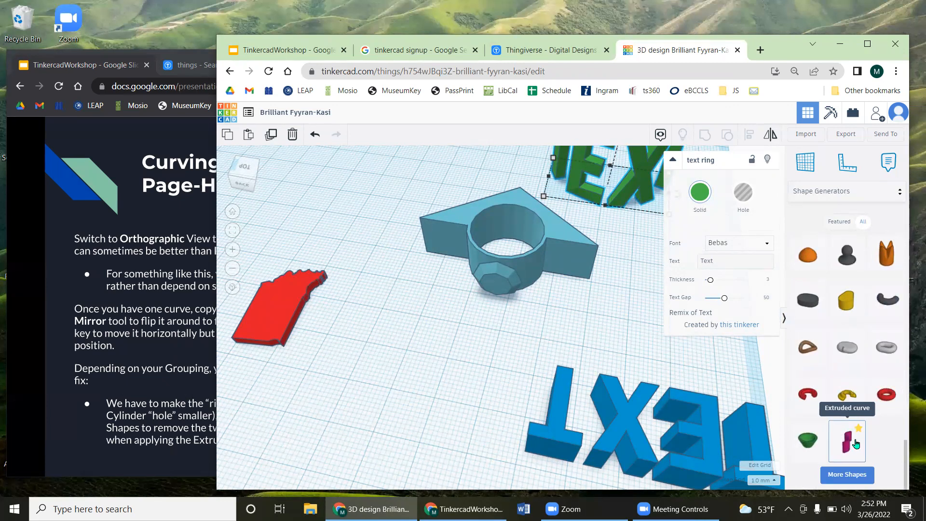
{"action": "left_click_drag", "start_coordinate": [853, 444], "coordinate": [445, 196]}
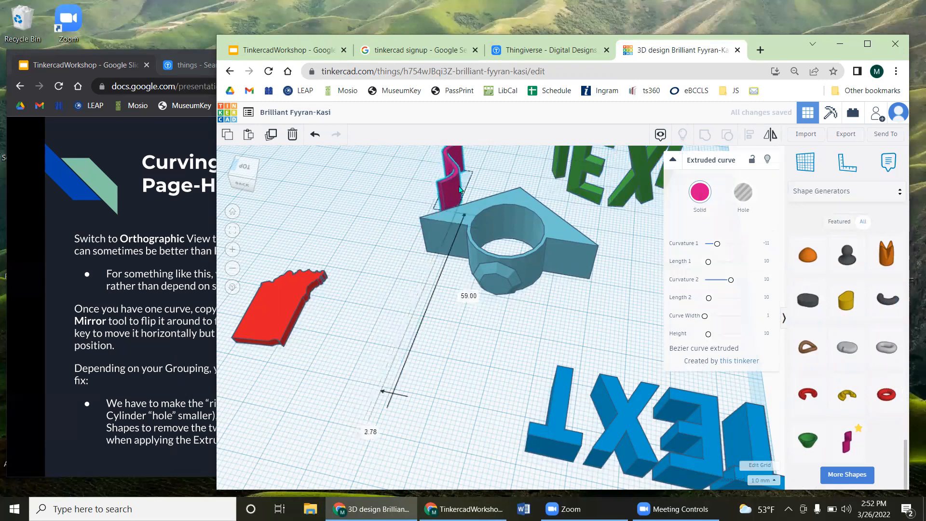
{"action": "right_click_drag", "start_coordinate": [582, 266], "coordinate": [304, 319]}
{"action": "left_click_drag", "start_coordinate": [645, 439], "coordinate": [466, 425]}
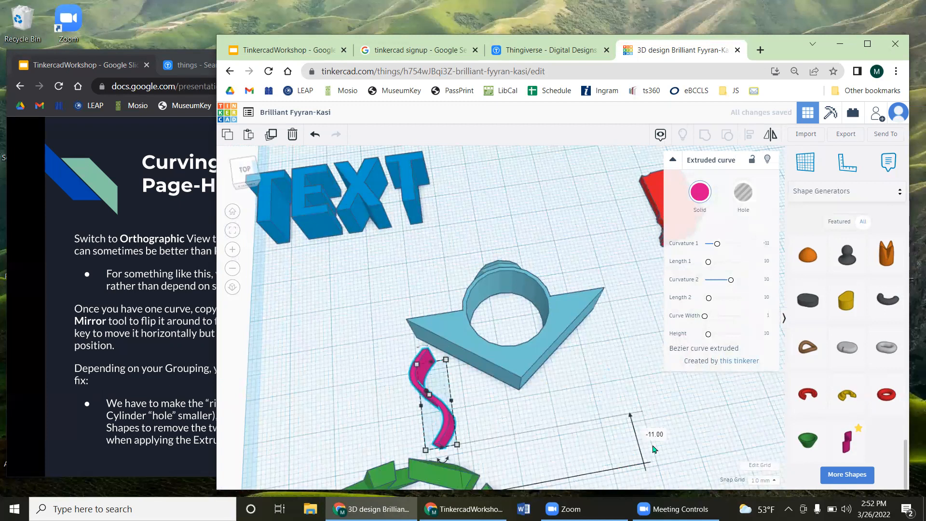
Step: Clear the space around the page holder by moving the text shapes to the back of the workplane
{"action": "right_click_drag", "start_coordinate": [706, 408], "coordinate": [683, 157], "text": "shift"}
{"action": "left_click_drag", "start_coordinate": [435, 416], "coordinate": [441, 75]}
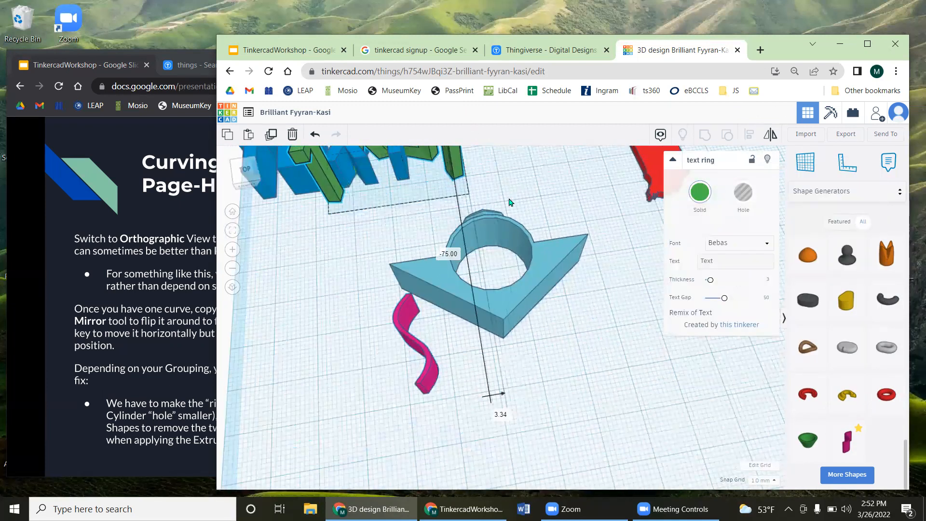
{"action": "left_click", "coordinate": [569, 182]}
{"action": "right_click_drag", "start_coordinate": [571, 200], "coordinate": [594, 306], "text": "shift"}
{"action": "left_click_drag", "start_coordinate": [393, 235], "coordinate": [396, 234]}
{"action": "left_click_drag", "start_coordinate": [400, 231], "coordinate": [416, 146]}
Step: Delete the red Indiana-shaped US States piece
{"action": "left_click_drag", "start_coordinate": [663, 248], "coordinate": [603, 227]}
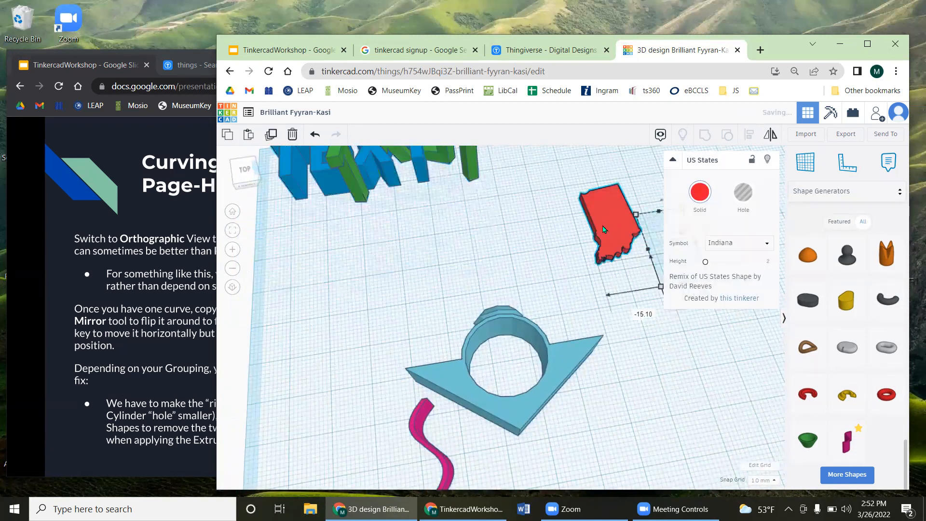
{"action": "key", "text": "Delete"}
{"action": "right_click_drag", "start_coordinate": [638, 379], "coordinate": [642, 435]}
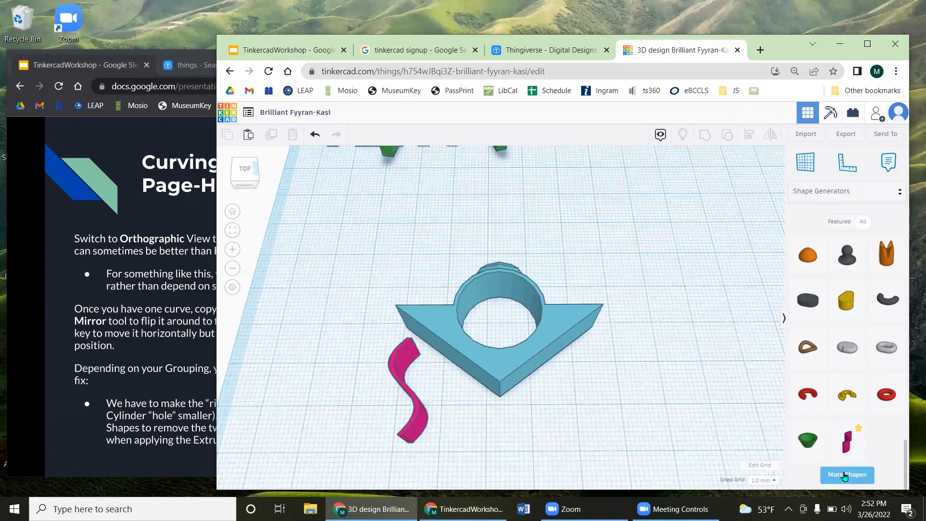
Step: Set the extruded curve's Curvature 1 to 10 and Length 1 to 15
{"action": "left_click", "coordinate": [418, 415]}
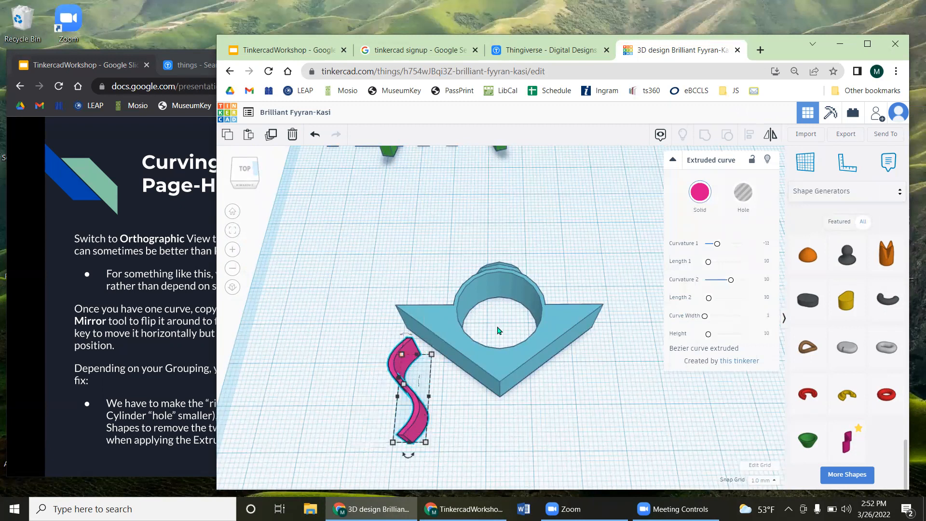
{"action": "left_click", "coordinate": [765, 246]}
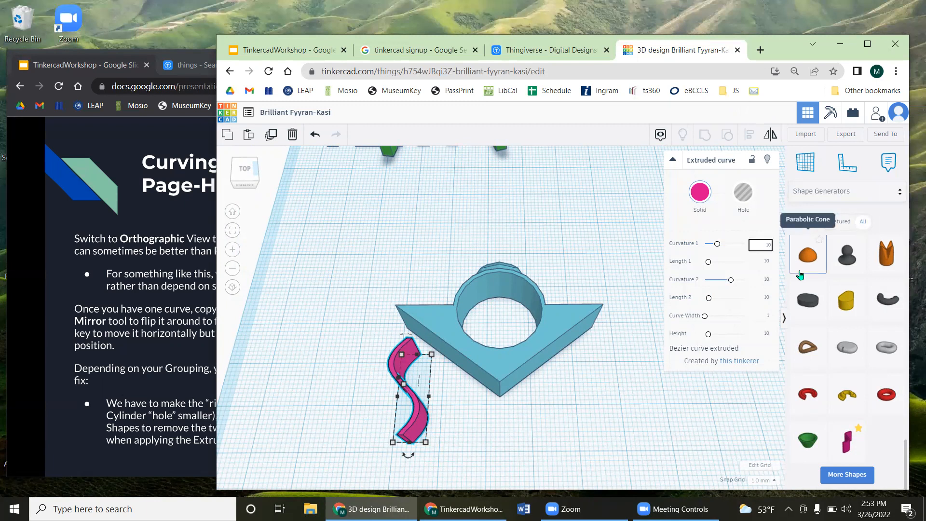
{"action": "key", "text": "Return"}
{"action": "left_click", "coordinate": [766, 262]}
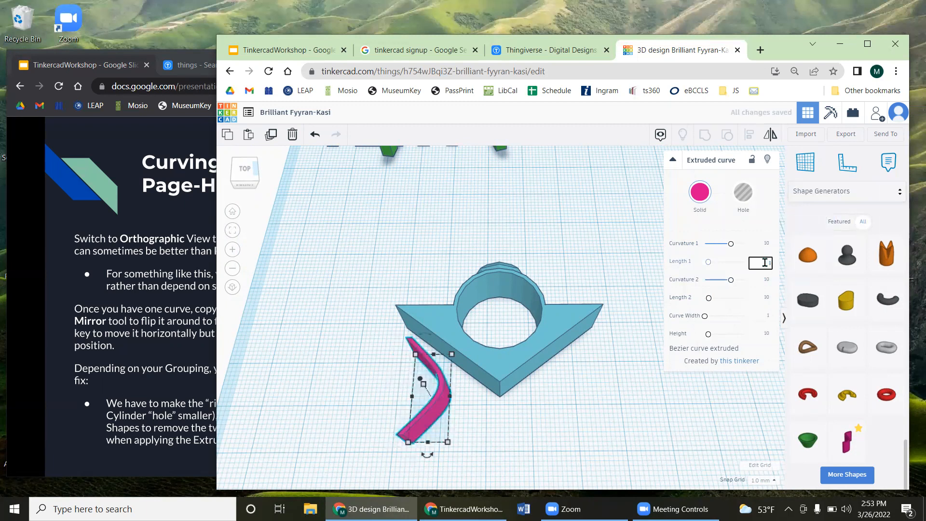
{"action": "type", "text": "15"}
{"action": "key", "text": "Return"}
Step: Set the extruded curve's Curvature 2 to 0 and Length 2 to 25
{"action": "left_click", "coordinate": [765, 279]}
{"action": "left_click_drag", "start_coordinate": [709, 302], "coordinate": [732, 288]}
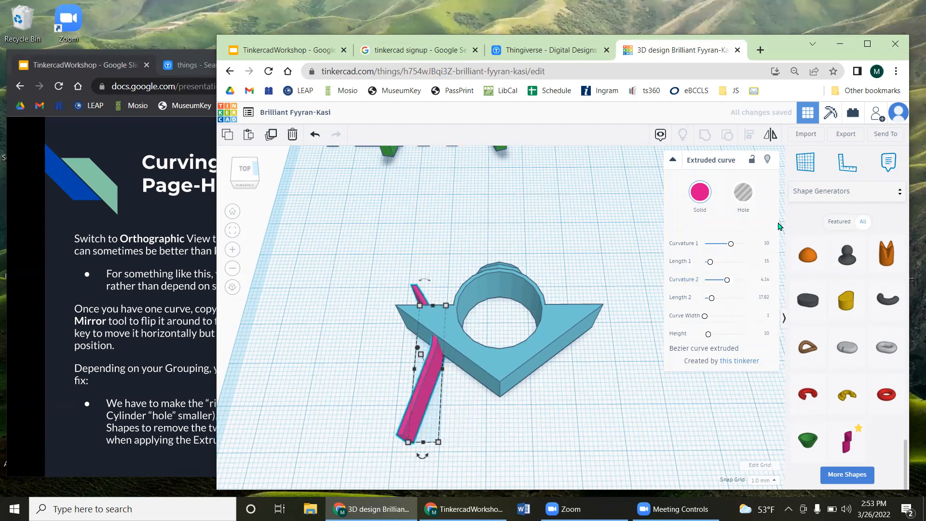
{"action": "left_click", "coordinate": [764, 279]}
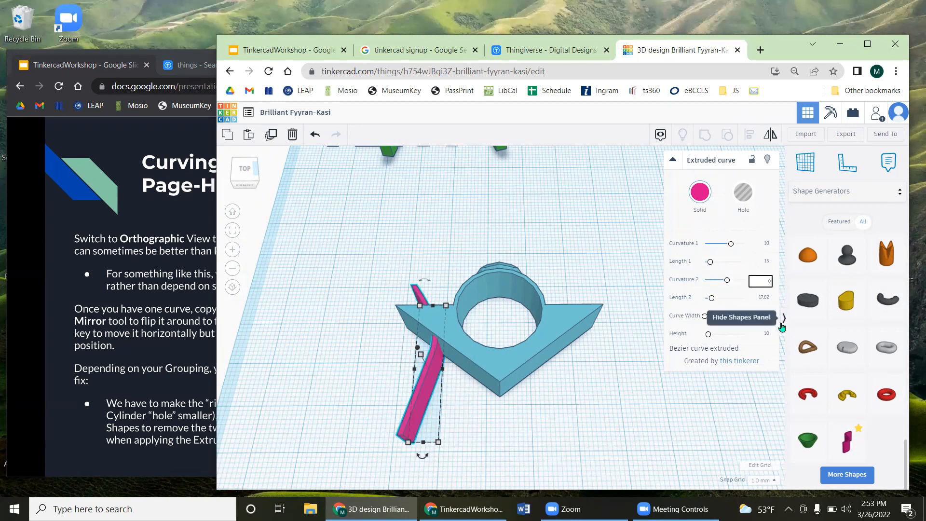
{"action": "left_click", "coordinate": [765, 297]}
{"action": "type", "text": "25"}
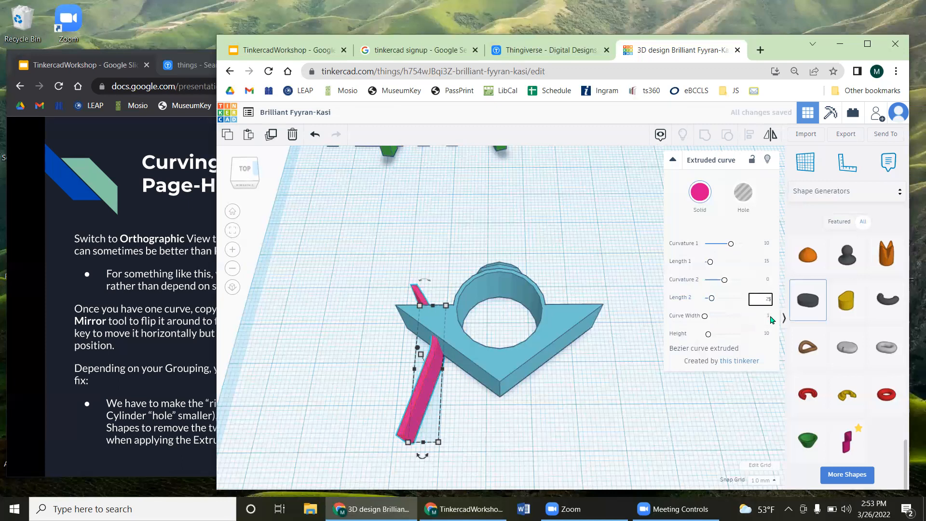
{"action": "key", "text": "Return"}
Step: Increase the extruded curve's Curve Width and set its Height to 16
{"action": "left_click", "coordinate": [770, 316]}
{"action": "type", "text": "2.9"}
{"action": "key", "text": "Return"}
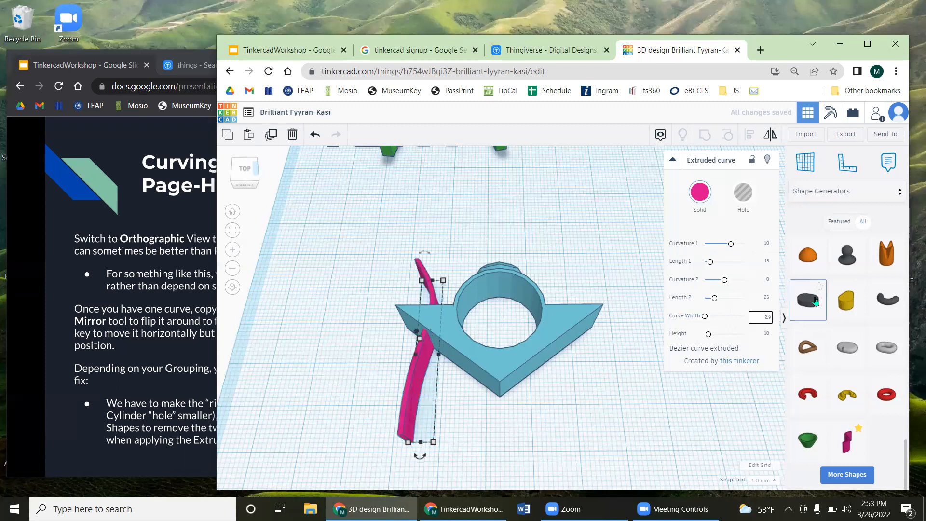
{"action": "left_click", "coordinate": [764, 333]}
{"action": "type", "text": "16"}
{"action": "key", "text": "Return"}
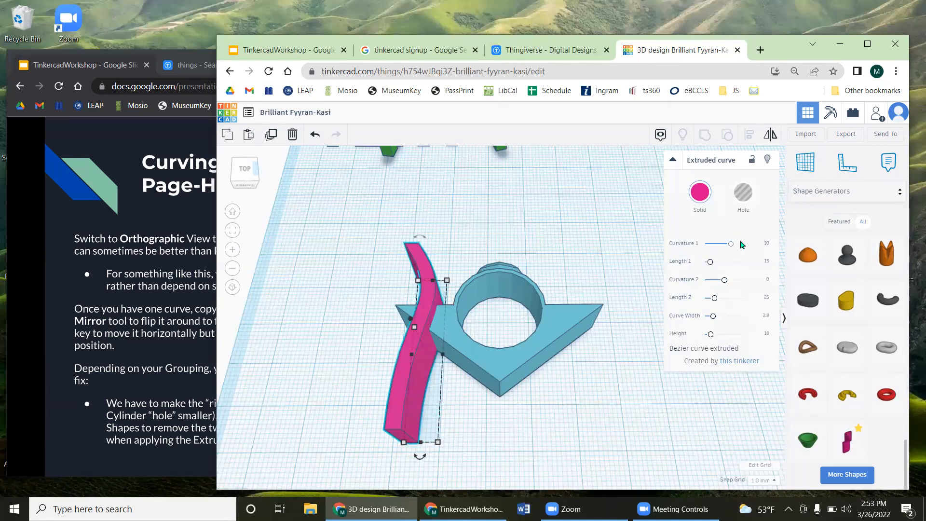
Step: Rotate the extruded curve about 79° on the workplane and move it beside the page holder's lower point, along its right-hand edge
{"action": "left_click_drag", "start_coordinate": [419, 458], "coordinate": [563, 383]}
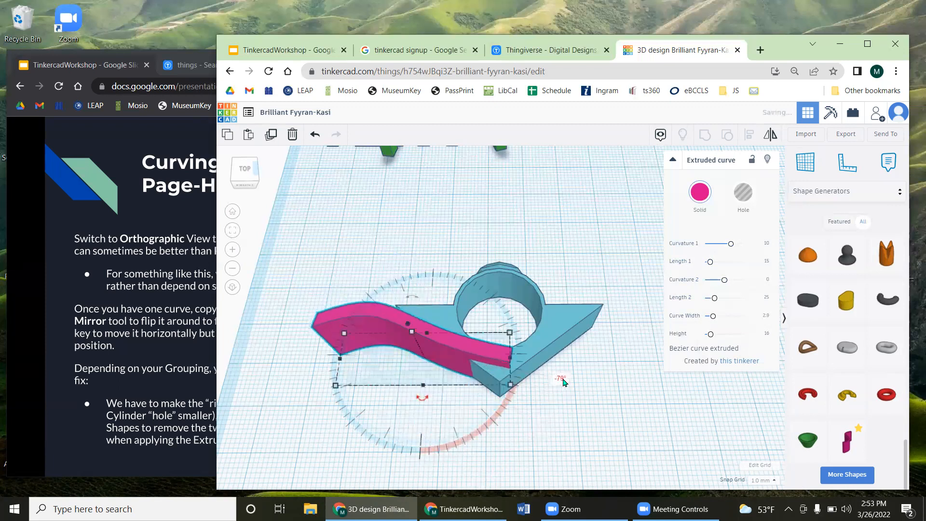
{"action": "right_click_drag", "start_coordinate": [612, 402], "coordinate": [607, 452]}
{"action": "left_click_drag", "start_coordinate": [454, 400], "coordinate": [636, 447]}
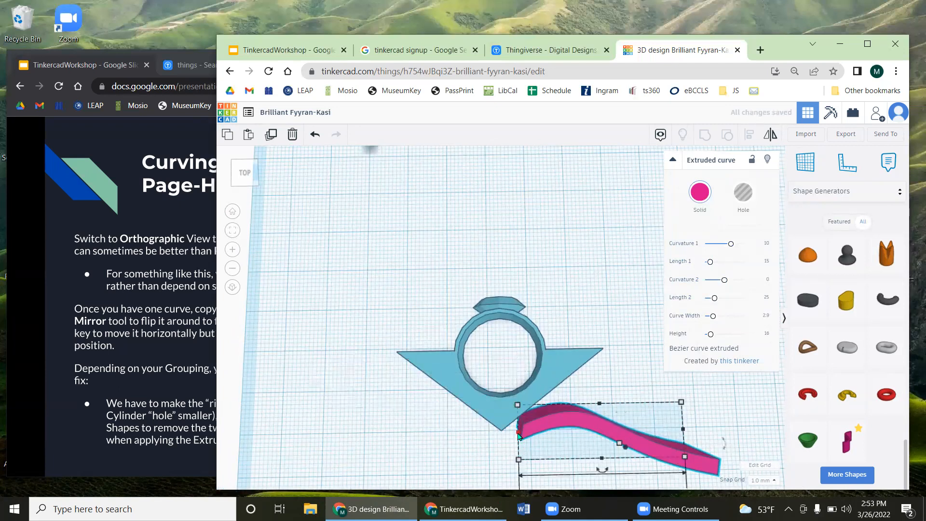
{"action": "left_click_drag", "start_coordinate": [447, 439], "coordinate": [416, 425]}
{"action": "right_click_drag", "start_coordinate": [417, 425], "coordinate": [396, 411]}
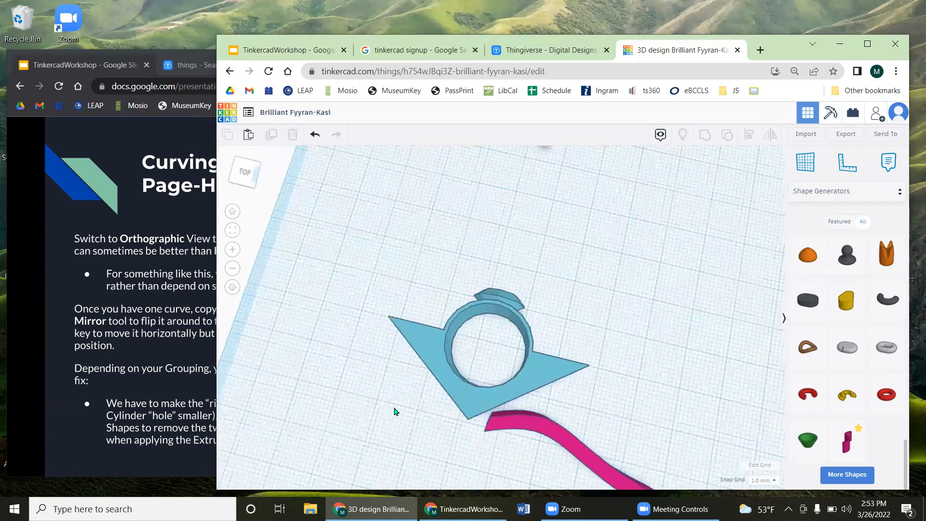
{"action": "right_click_drag", "start_coordinate": [635, 407], "coordinate": [622, 384]}
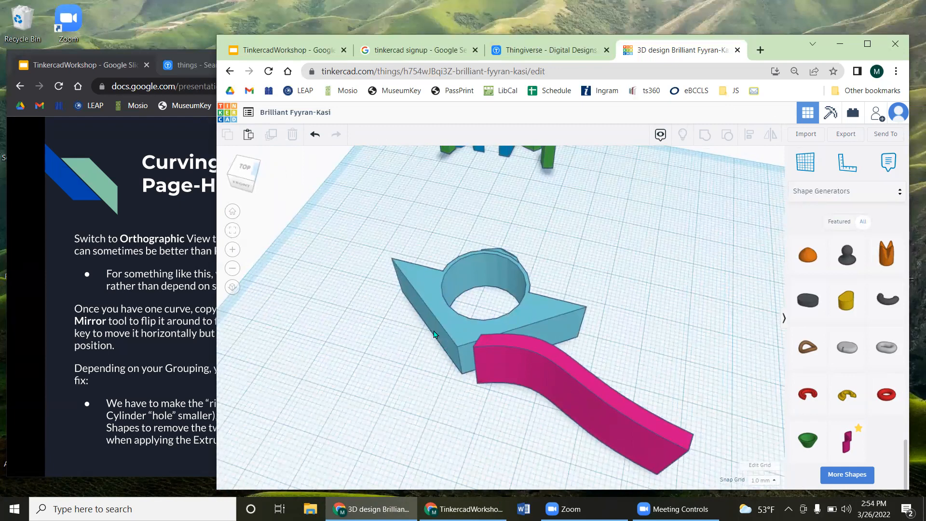
{"action": "right_click_drag", "start_coordinate": [396, 411], "coordinate": [432, 427]}
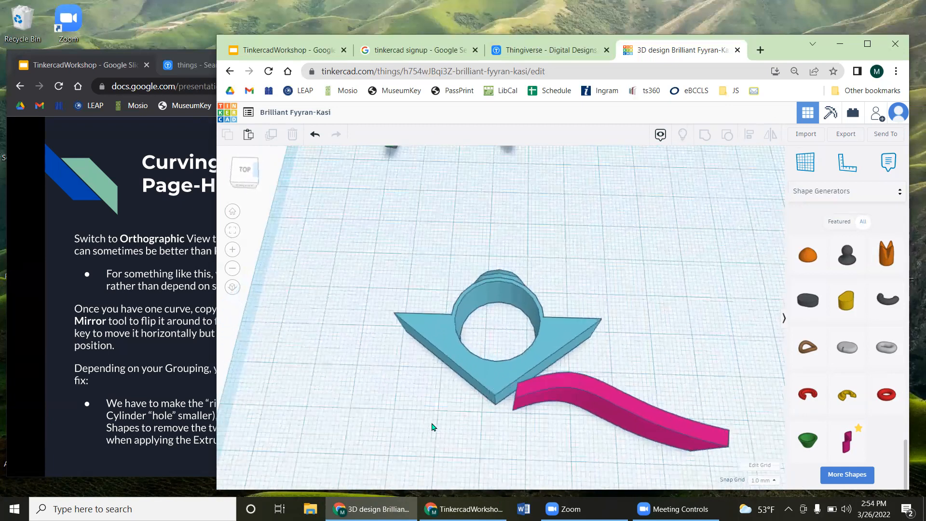
Step: Move the extruded curve below the page holder's lower left-hand edge and rotate it slightly on the workplane
{"action": "left_click_drag", "start_coordinate": [630, 399], "coordinate": [440, 381]}
{"action": "right_click_drag", "start_coordinate": [417, 452], "coordinate": [637, 444]}
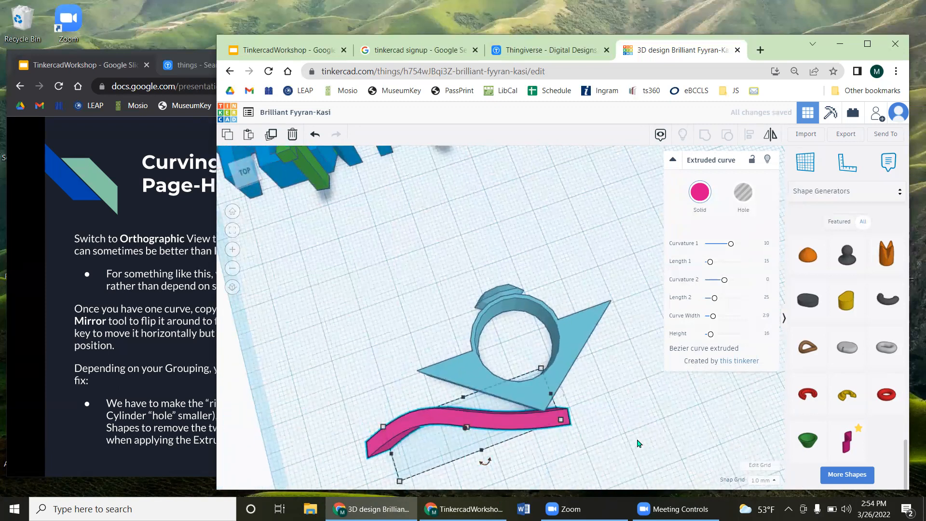
{"action": "middle_click_drag", "start_coordinate": [683, 424], "coordinate": [666, 385]}
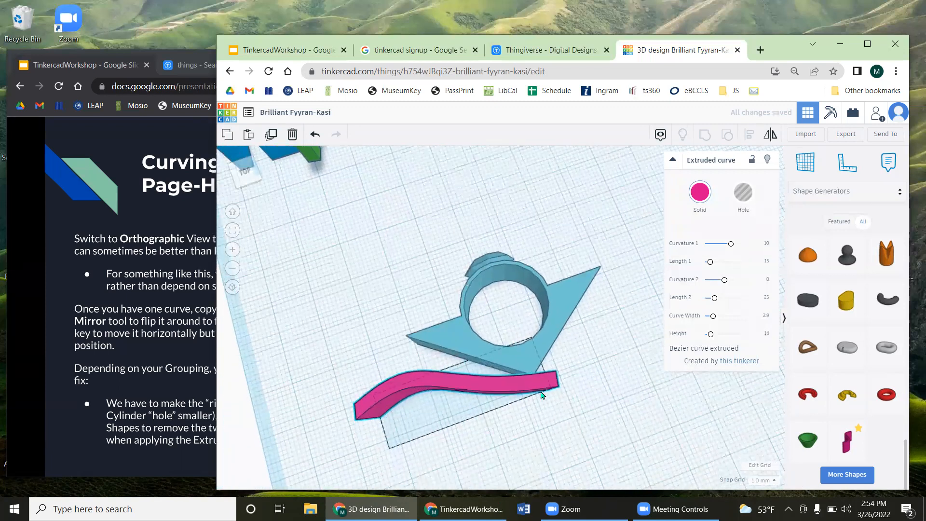
{"action": "left_click_drag", "start_coordinate": [474, 434], "coordinate": [492, 451]}
{"action": "left_click_drag", "start_coordinate": [545, 478], "coordinate": [475, 485]}
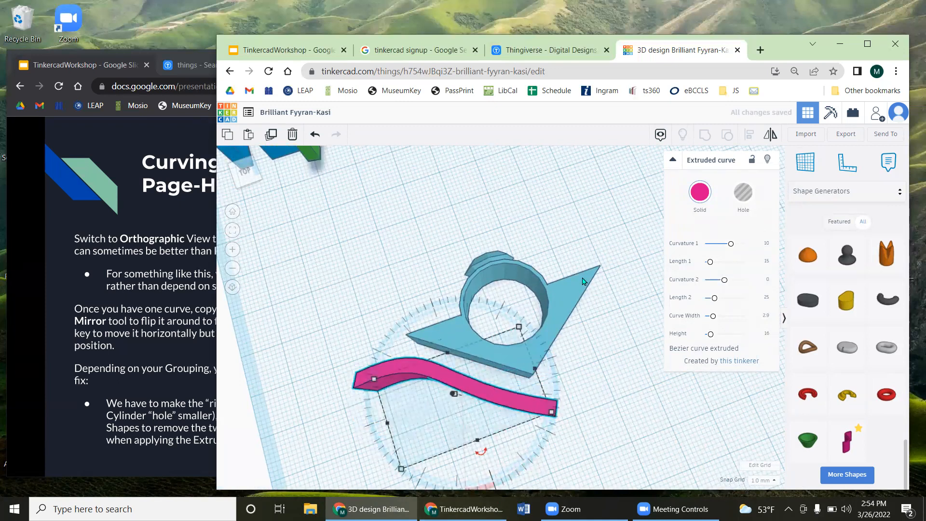
Step: Mirror the extruded curve left to right
{"action": "left_click", "coordinate": [767, 136]}
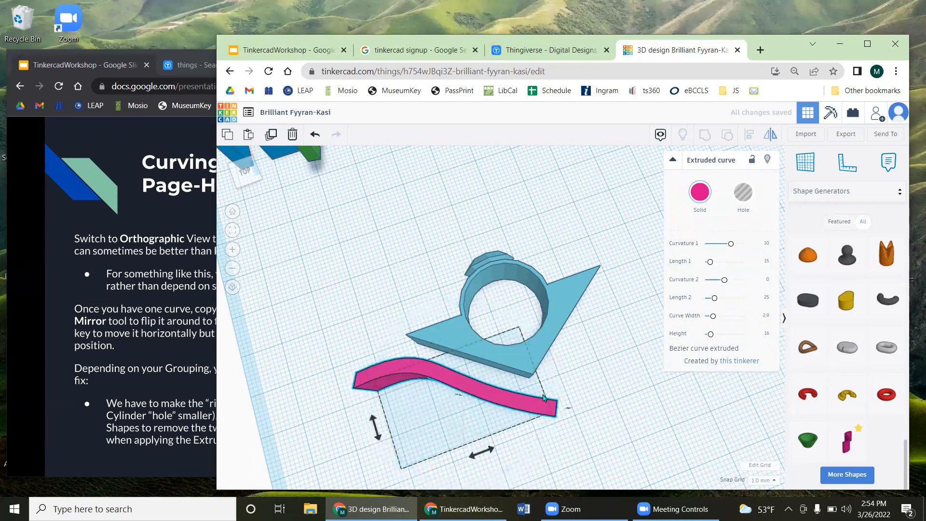
{"action": "left_click", "coordinate": [489, 453]}
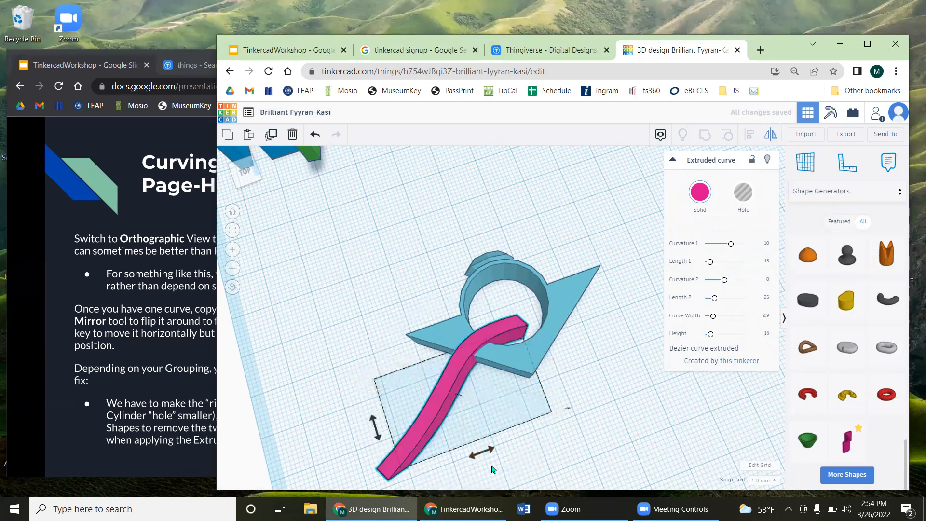
{"action": "scroll", "coordinate": [563, 389], "scroll_direction": "down", "scroll_amount": 5}
{"action": "left_click", "coordinate": [526, 360]}
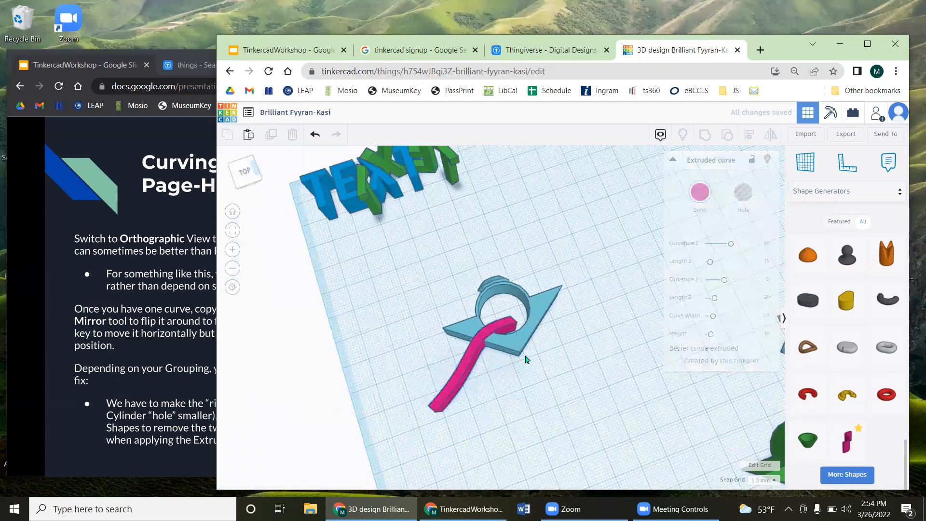
{"action": "left_click", "coordinate": [462, 369]}
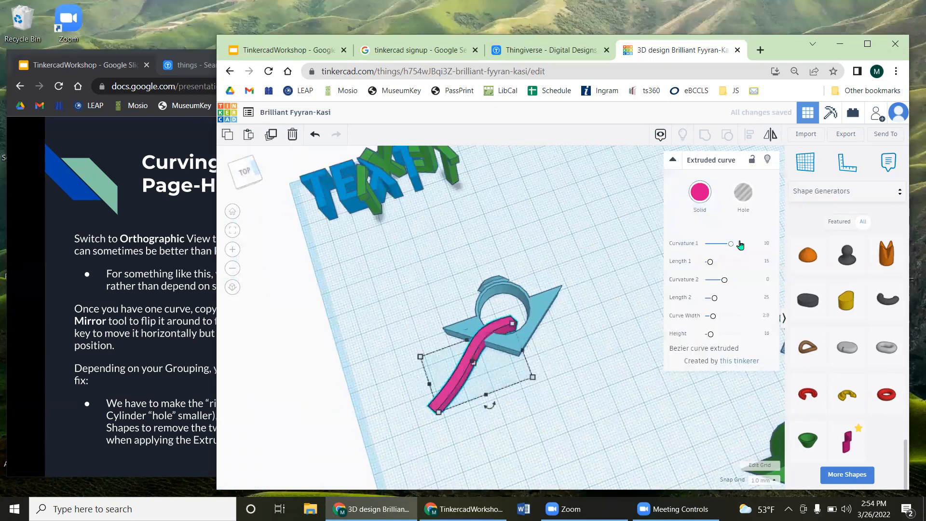
{"action": "left_click", "coordinate": [771, 137]}
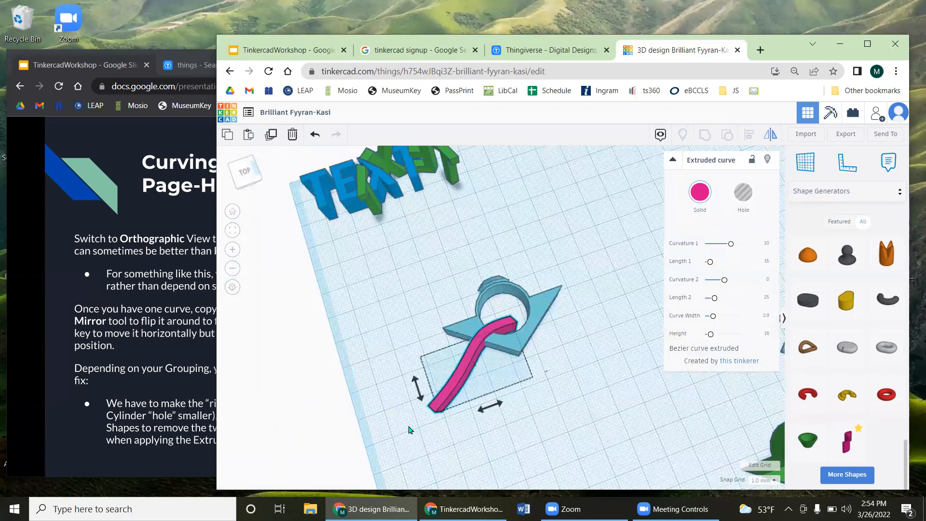
{"action": "left_click", "coordinate": [492, 406]}
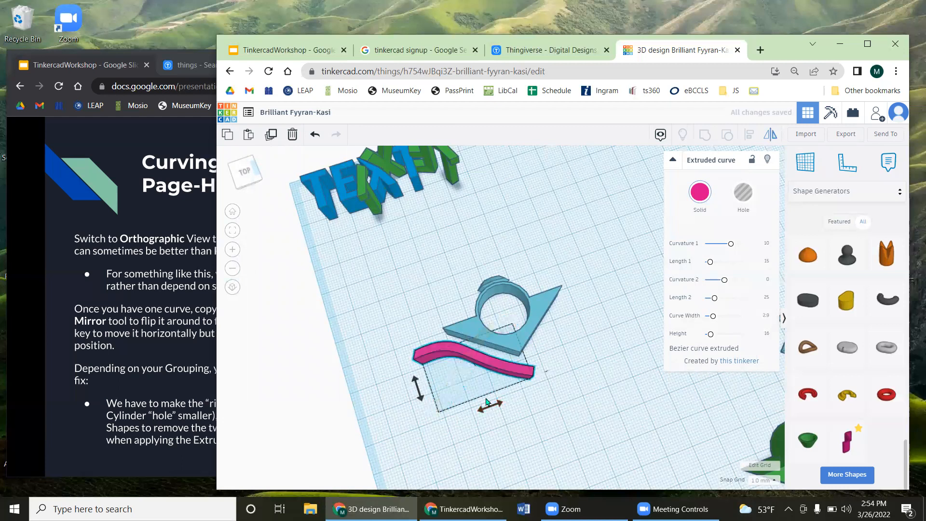
{"action": "key", "text": "ctrl+z"}
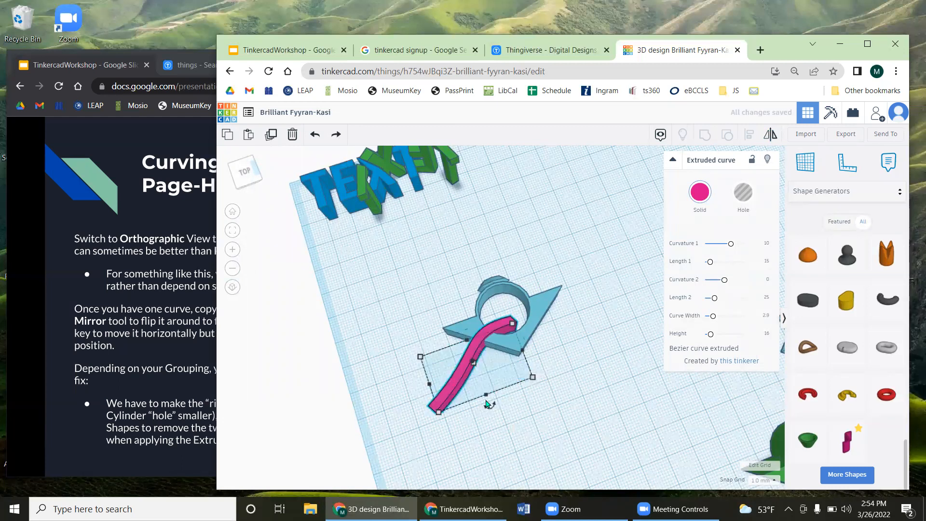
Step: Rotate the mirrored curve to run alongside the page holder's lower left-hand edge, and switch the view to orthographic
{"action": "left_click_drag", "start_coordinate": [489, 405], "coordinate": [398, 429]}
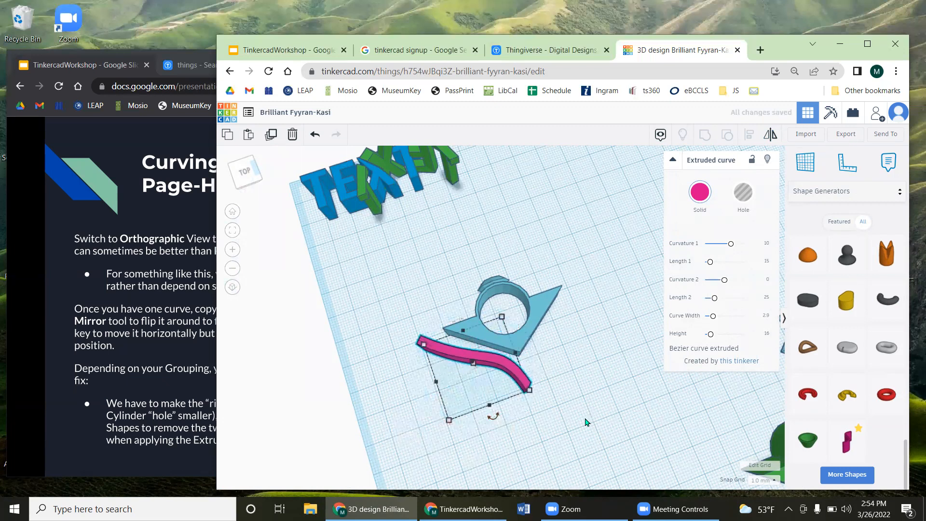
{"action": "right_click_drag", "start_coordinate": [586, 418], "coordinate": [552, 415]}
{"action": "left_click", "coordinate": [231, 289]}
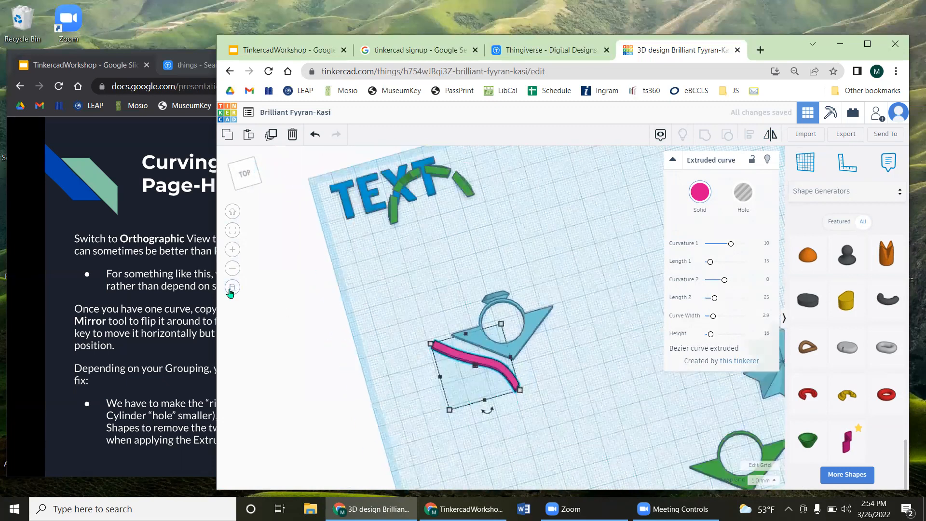
{"action": "scroll", "coordinate": [494, 389], "scroll_direction": "up", "scroll_amount": 2}
{"action": "scroll", "coordinate": [494, 389], "scroll_direction": "up", "scroll_amount": 2}
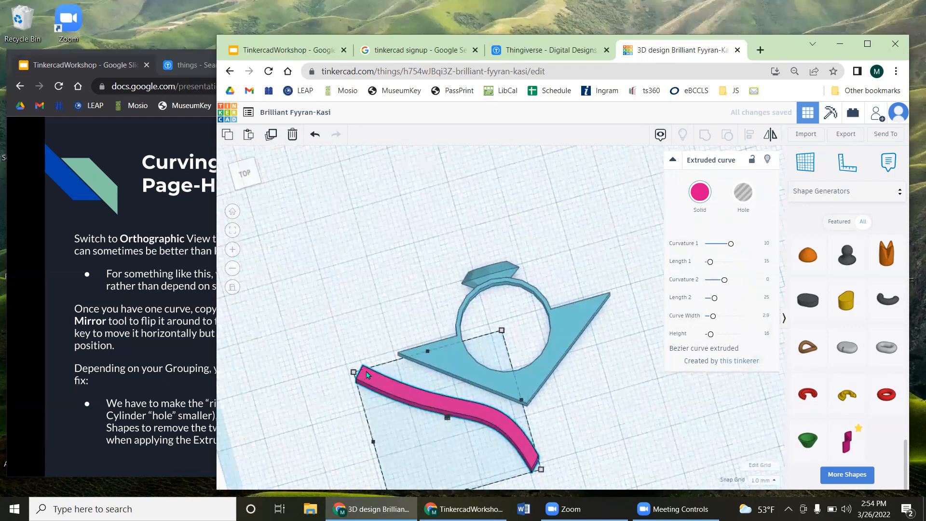
{"action": "right_click_drag", "start_coordinate": [598, 427], "coordinate": [578, 443]}
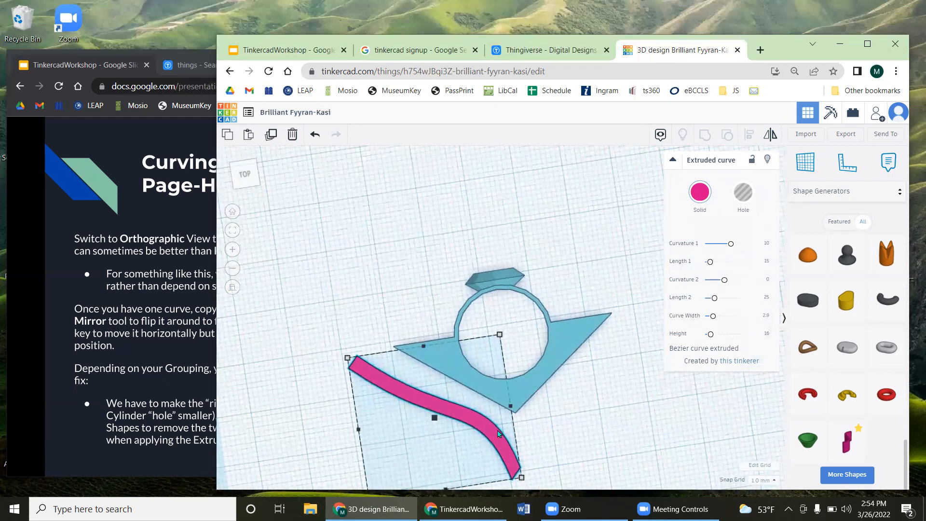
Step: Move the curve onto the page holder's lower left-hand edge and resize its footprint to about 22 × 20.7 mm
{"action": "left_click", "coordinate": [608, 425]}
{"action": "middle_click_drag", "start_coordinate": [606, 424], "coordinate": [624, 405]}
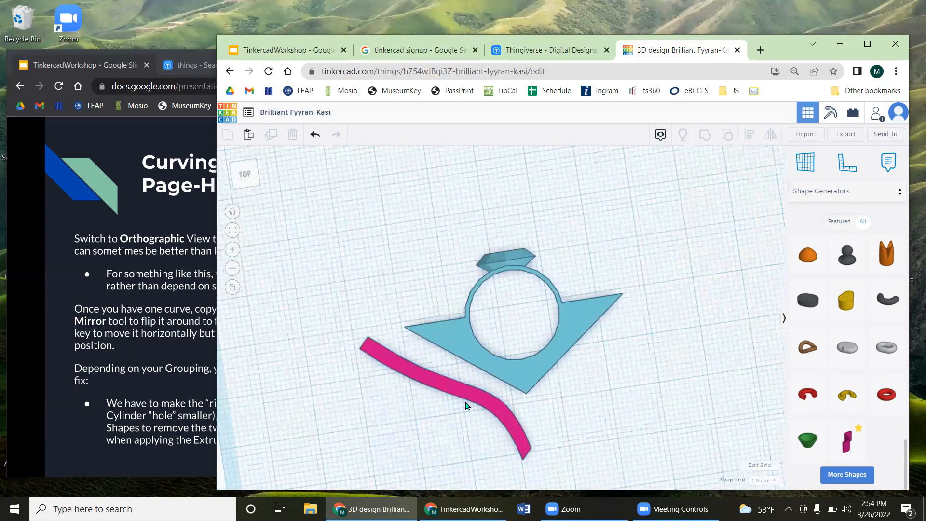
{"action": "left_click_drag", "start_coordinate": [479, 394], "coordinate": [479, 349]}
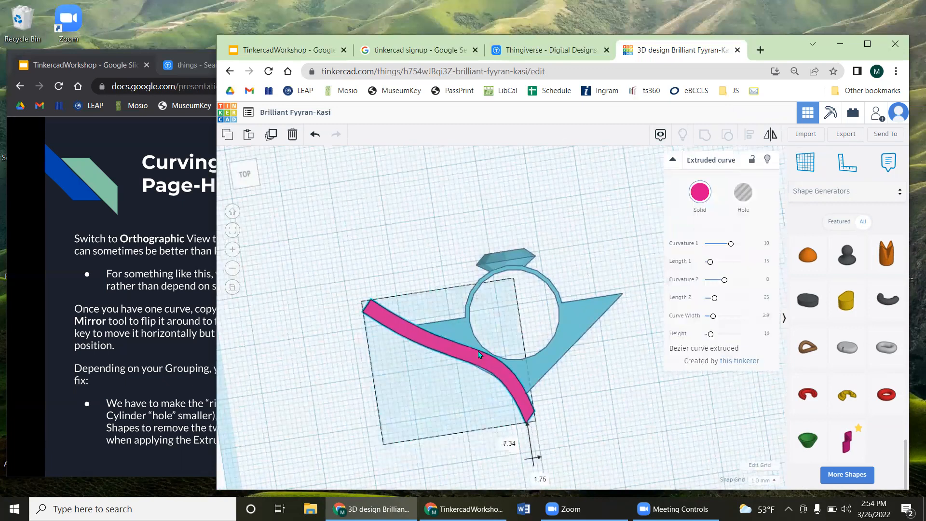
{"action": "left_click_drag", "start_coordinate": [356, 297], "coordinate": [408, 342]}
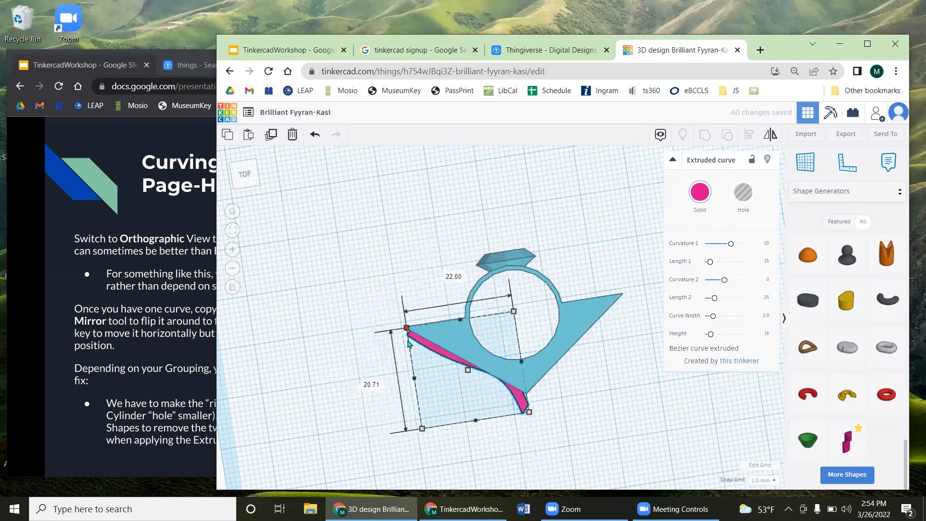
Step: Make the blue page holder transparent
{"action": "left_click", "coordinate": [462, 336]}
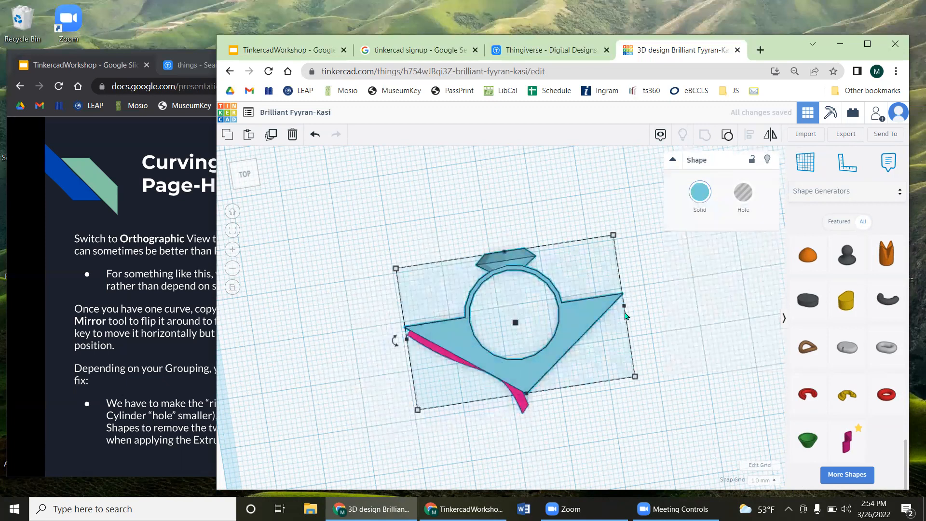
{"action": "left_click", "coordinate": [700, 193]}
{"action": "left_click", "coordinate": [837, 317]}
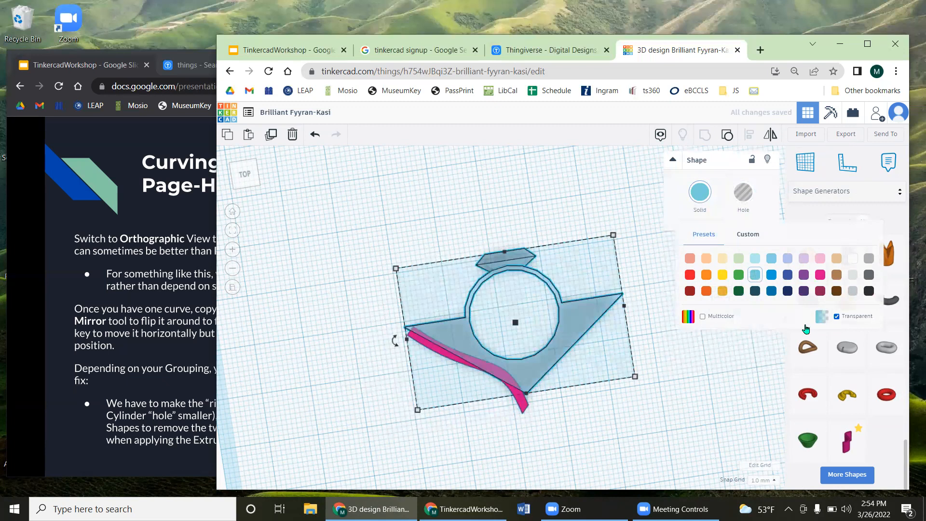
{"action": "left_click", "coordinate": [437, 381]}
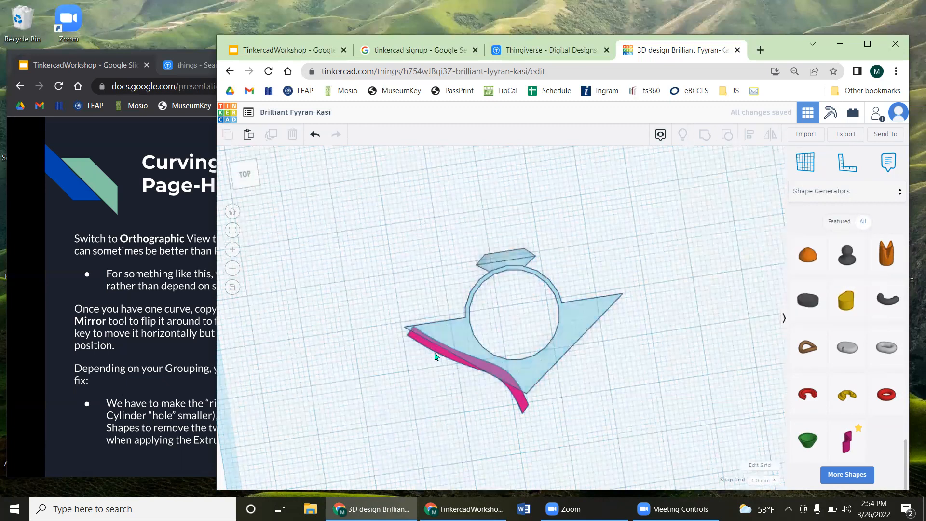
Step: Nudge and resize the curve to fit between the page holder's left wing tip and its lower point
{"action": "left_click", "coordinate": [438, 357]}
{"action": "left_click_drag", "start_coordinate": [440, 355], "coordinate": [442, 345]}
{"action": "mouse_move", "coordinate": [524, 411]}
{"action": "left_mouse_down"}
{"action": "mouse_move", "coordinate": [530, 420]}
{"action": "mouse_move", "coordinate": [521, 404]}
{"action": "left_mouse_up"}
{"action": "left_click_drag", "start_coordinate": [526, 400], "coordinate": [522, 399]}
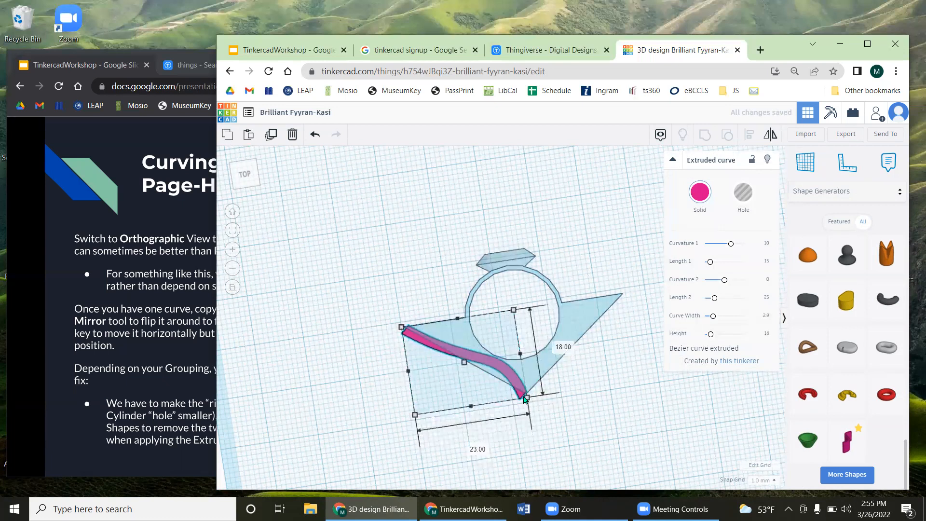
{"action": "left_click_drag", "start_coordinate": [513, 316], "coordinate": [513, 328]}
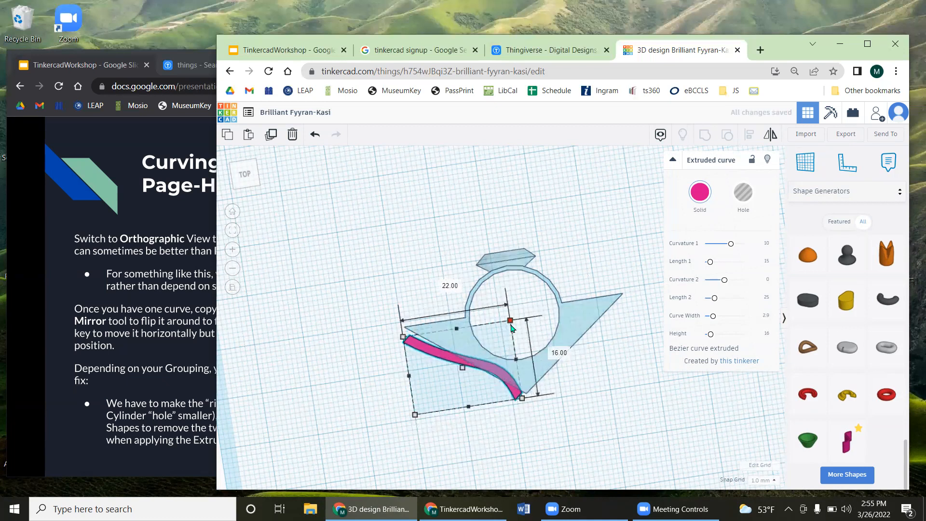
{"action": "left_click_drag", "start_coordinate": [405, 339], "coordinate": [404, 332]}
{"action": "left_click_drag", "start_coordinate": [462, 366], "coordinate": [461, 368]}
Step: Set the extruded curve's Length 2 to 25 and reduce its Curvature 1 to about 4.14
{"action": "left_click_drag", "start_coordinate": [714, 298], "coordinate": [713, 302]}
{"action": "left_click", "coordinate": [764, 297]}
{"action": "type", "text": "25"}
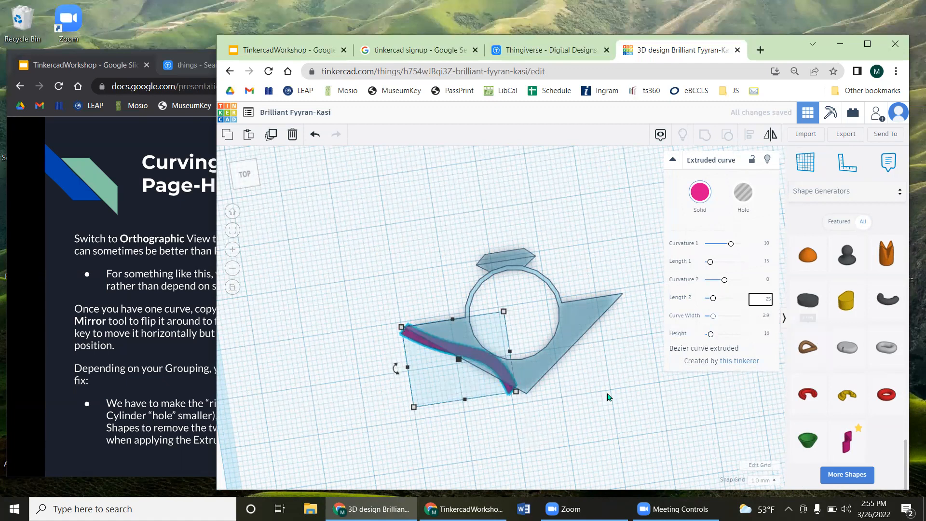
{"action": "mouse_move", "coordinate": [471, 399]}
{"action": "left_click_drag", "start_coordinate": [731, 244], "coordinate": [728, 247]}
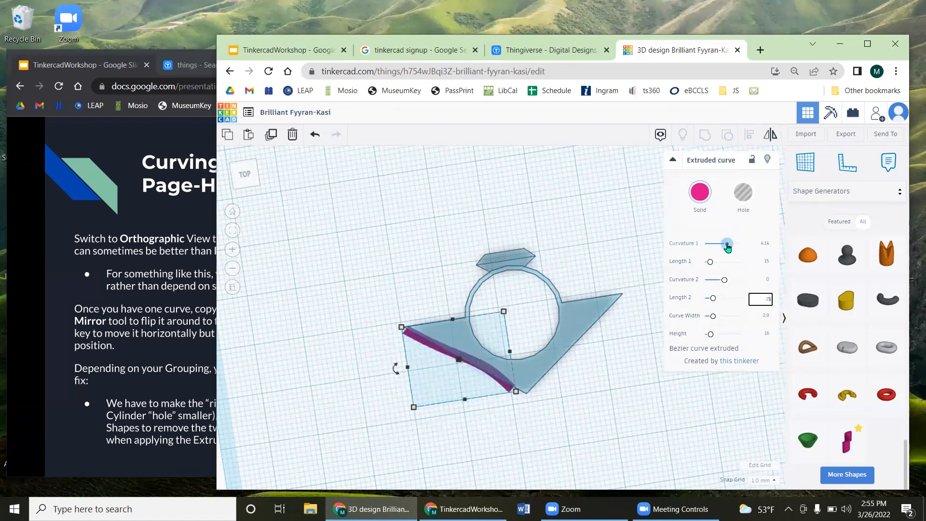
Step: Resize the curve's footprint to about 23 × 17.6 mm, spanning from the left wing tip to the lower point
{"action": "left_click_drag", "start_coordinate": [524, 396], "coordinate": [516, 402]}
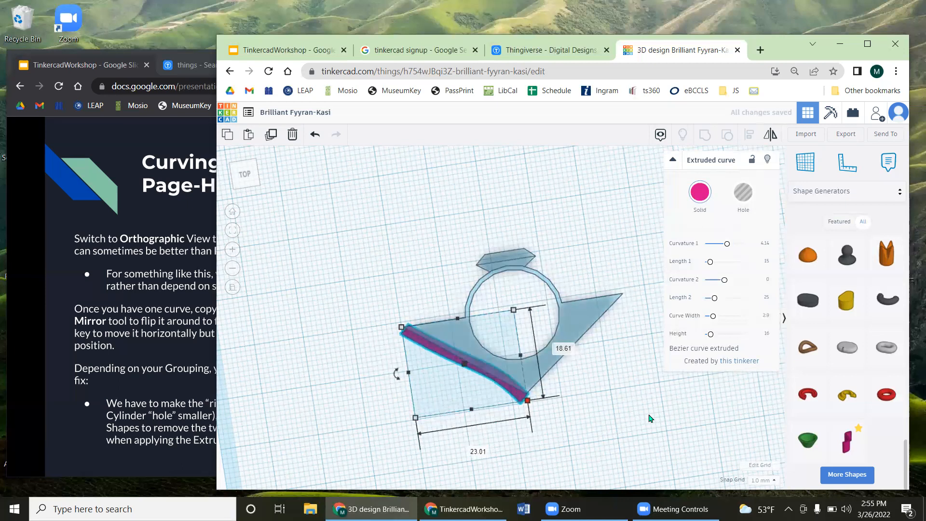
{"action": "left_click", "coordinate": [508, 411]}
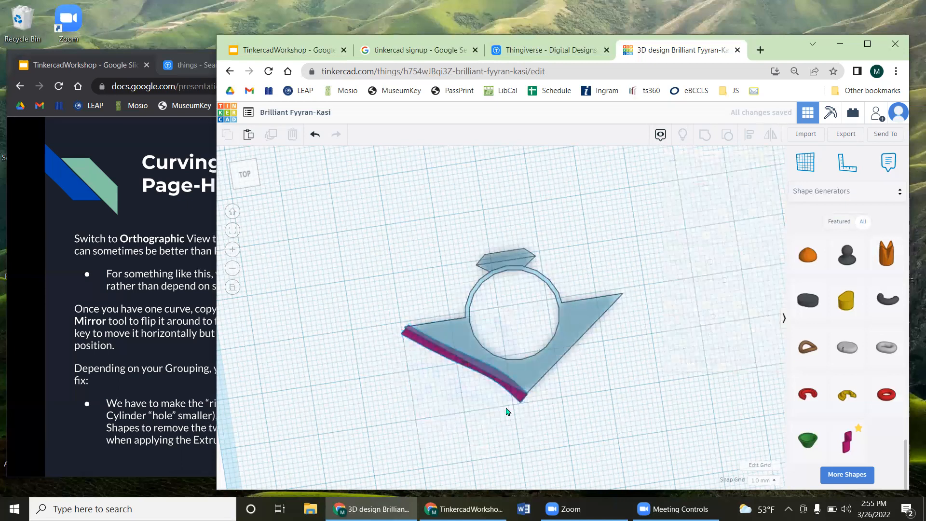
{"action": "left_click", "coordinate": [405, 335]}
{"action": "left_click", "coordinate": [400, 331]}
{"action": "left_click", "coordinate": [399, 331]}
{"action": "left_click_drag", "start_coordinate": [400, 328], "coordinate": [396, 335]}
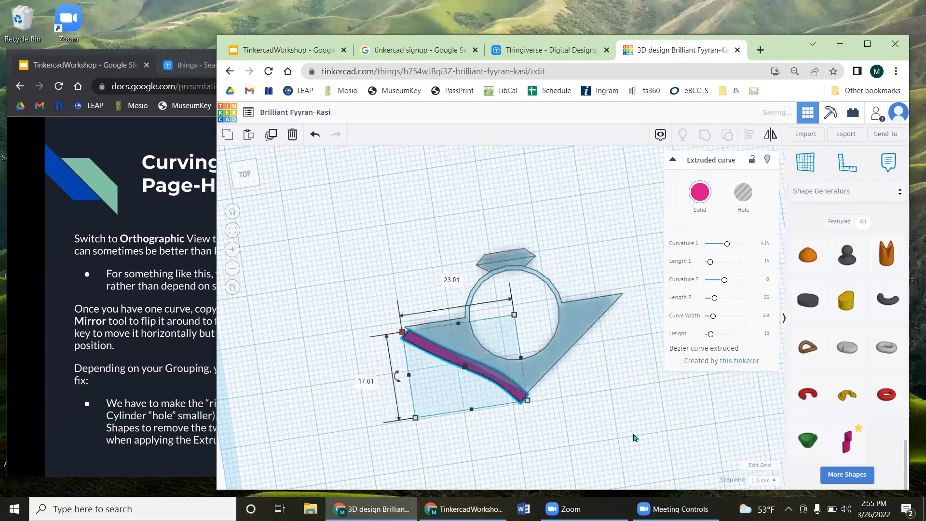
{"action": "left_click", "coordinate": [700, 445]}
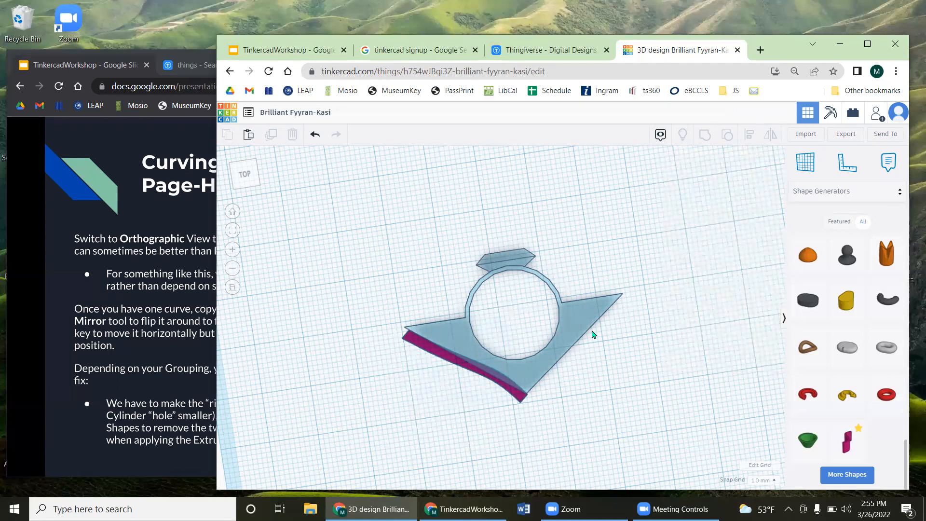
Step: Make a copy of the fitted extruded curve and mirror the copy left to right
{"action": "right_click_drag", "start_coordinate": [447, 426], "coordinate": [544, 376]}
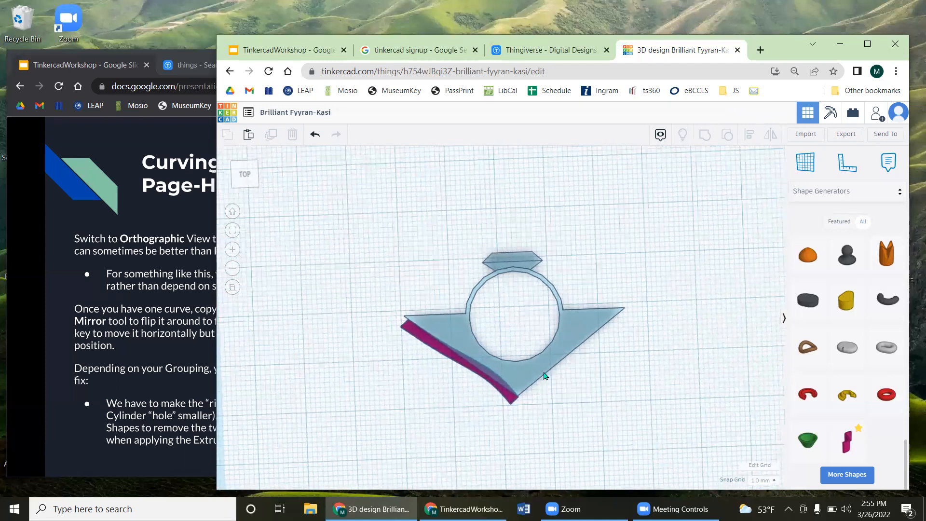
{"action": "left_click", "coordinate": [442, 355]}
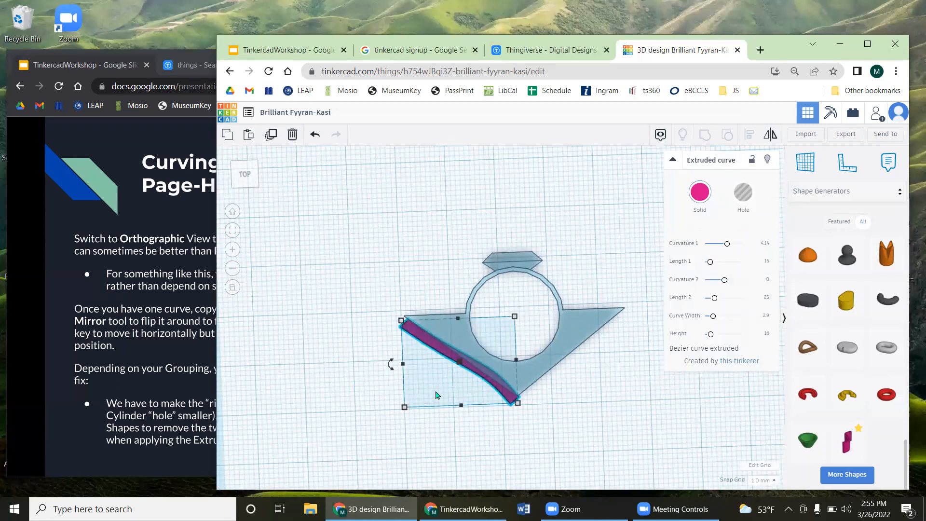
{"action": "key", "text": "ctrl+v"}
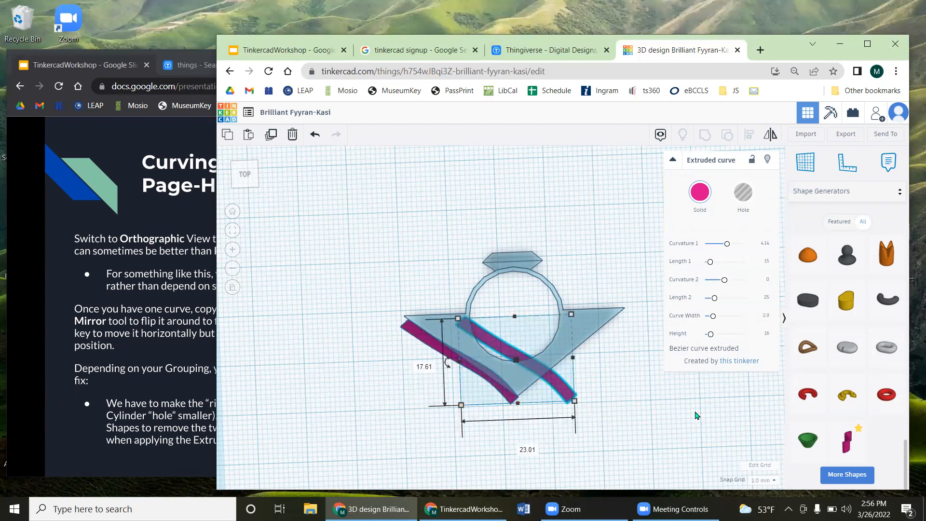
{"action": "left_click", "coordinate": [771, 136]}
{"action": "left_click", "coordinate": [524, 414]}
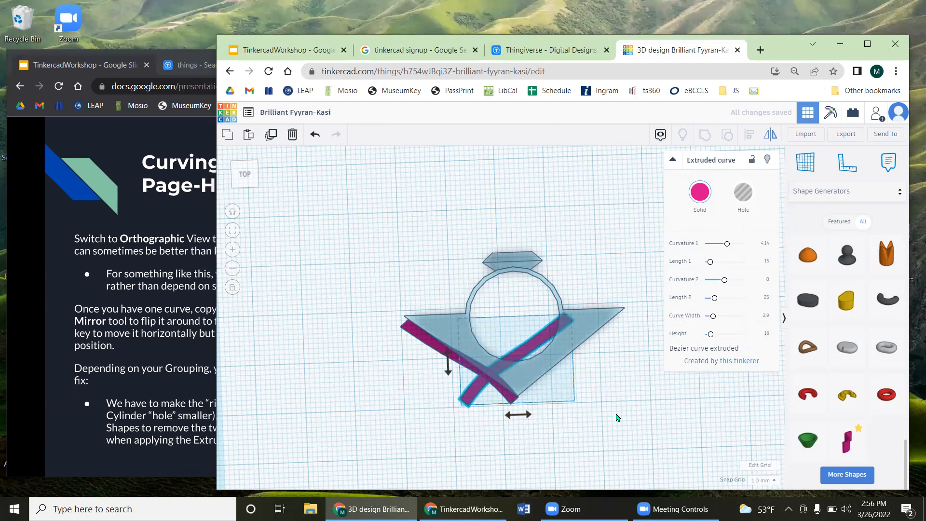
Step: Move the mirrored copy horizontally onto the page holder's lower right-hand edge, meeting the first curve at the lower point
{"action": "key", "text": "Right"}
{"action": "key", "text": "Right"}
{"action": "key", "text": "Right"}
{"action": "key", "text": "Right"}
{"action": "key", "text": "Right"}
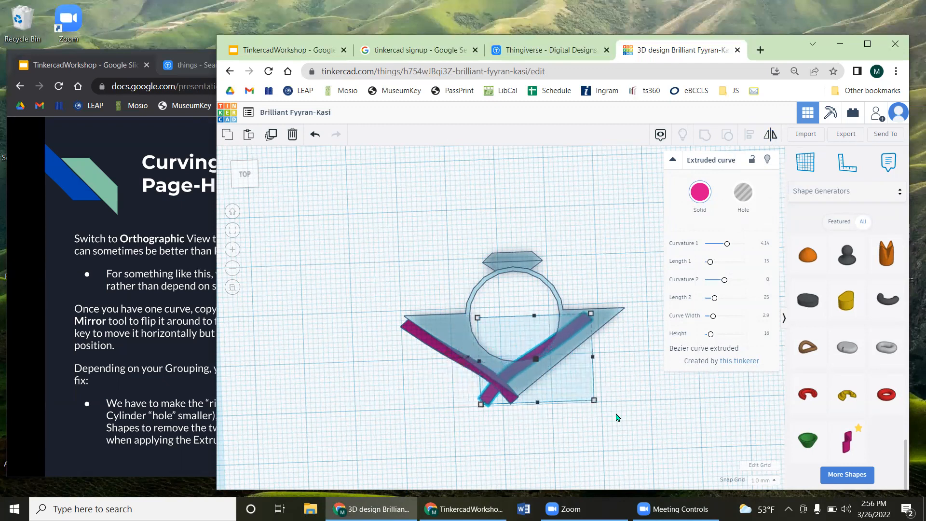
{"action": "key", "text": "Right"}
{"action": "key", "text": "Right"}
{"action": "key", "text": "Right"}
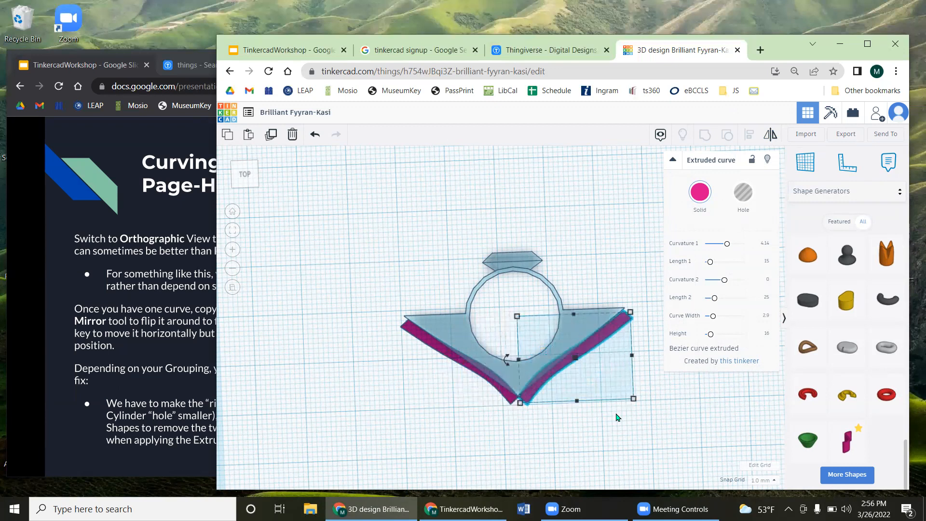
{"action": "key", "text": "Left"}
{"action": "key", "text": "Left"}
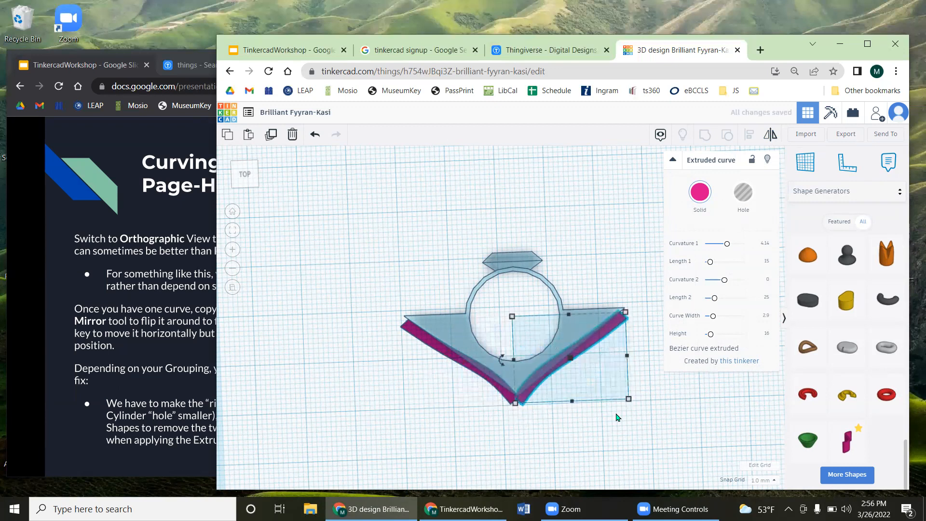
Step: Undo the latest changes back to the state with only the first extruded curve on the page holder
{"action": "left_click", "coordinate": [589, 436]}
{"action": "right_click_drag", "start_coordinate": [580, 434], "coordinate": [572, 409]}
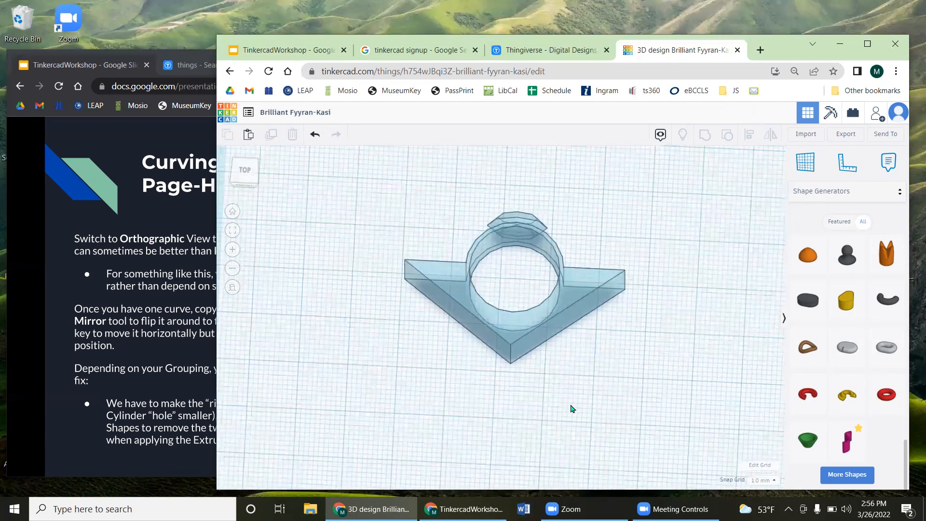
{"action": "right_click_drag", "start_coordinate": [681, 302], "coordinate": [646, 319]}
{"action": "key", "text": "ctrl+z"}
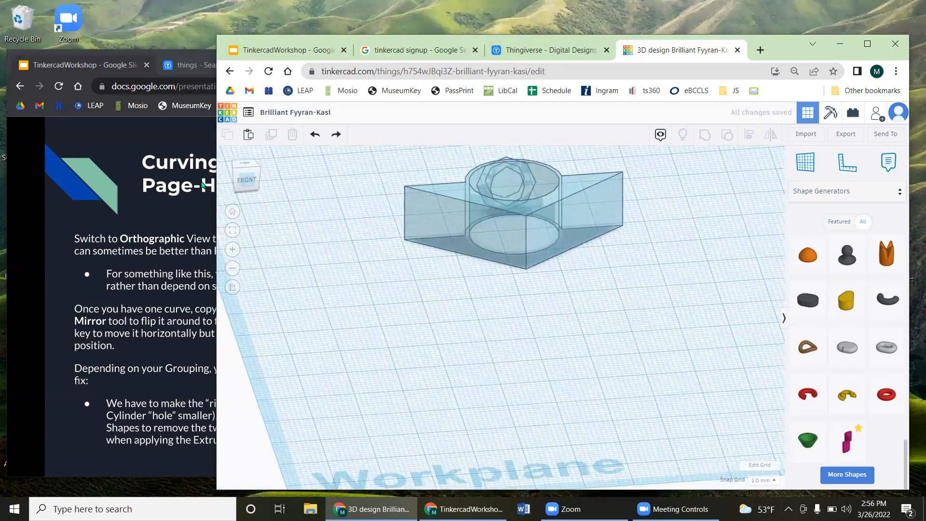
{"action": "left_click", "coordinate": [315, 135]}
{"action": "left_click", "coordinate": [315, 136]}
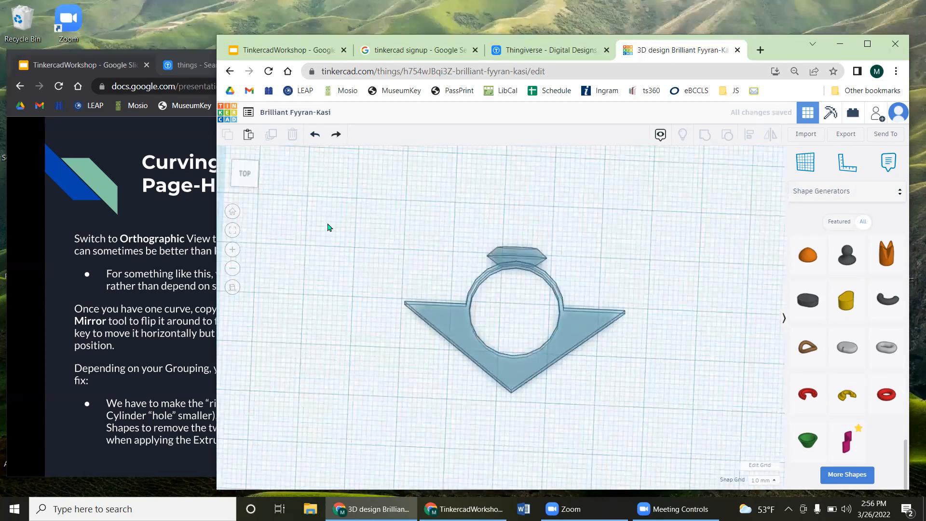
{"action": "left_click", "coordinate": [232, 269]}
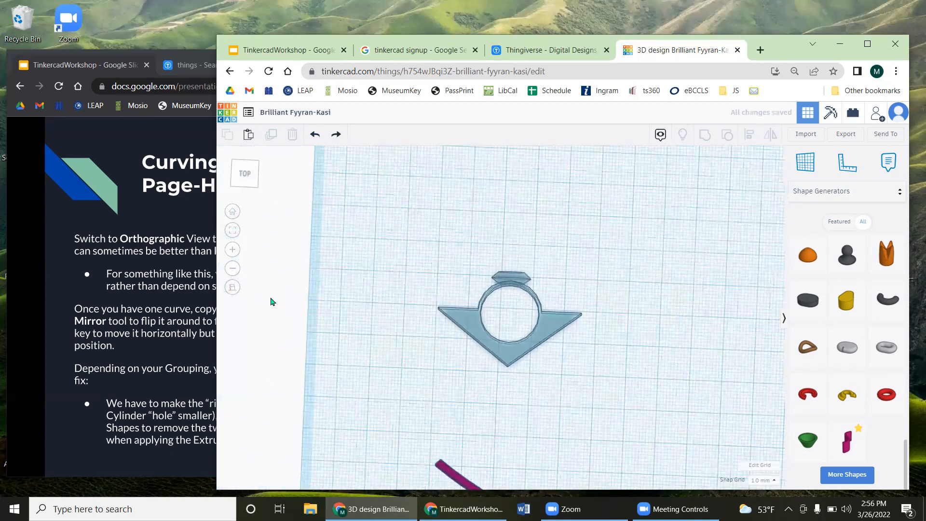
{"action": "mouse_move", "coordinate": [525, 413]}
{"action": "right_mouse_down"}
{"action": "mouse_move", "coordinate": [550, 364]}
{"action": "mouse_move", "coordinate": [541, 294]}
{"action": "mouse_move", "coordinate": [529, 395]}
{"action": "right_mouse_up"}
{"action": "left_click", "coordinate": [231, 269]}
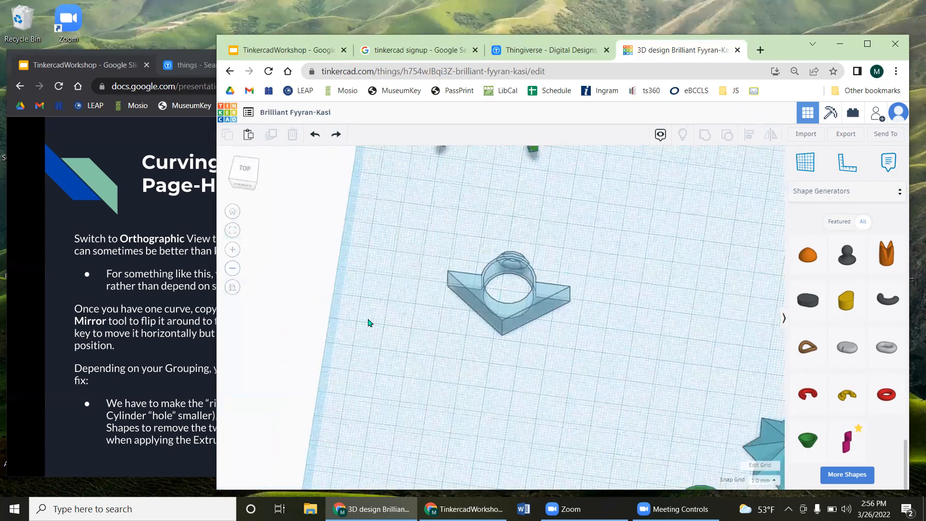
{"action": "right_click_drag", "start_coordinate": [413, 353], "coordinate": [445, 323]}
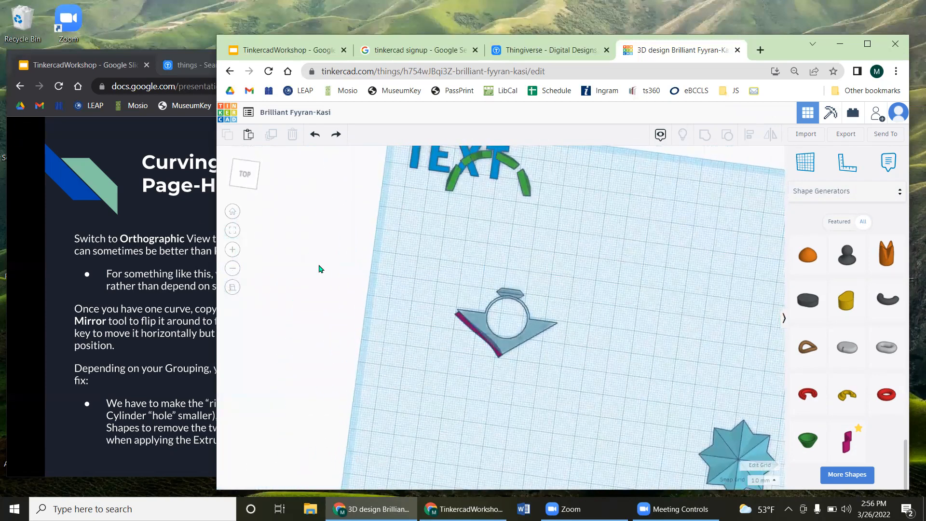
Step: Redo the copying, mirroring and placement of the second extruded curve on the page holder's right-hand edge
{"action": "left_click", "coordinate": [336, 135]}
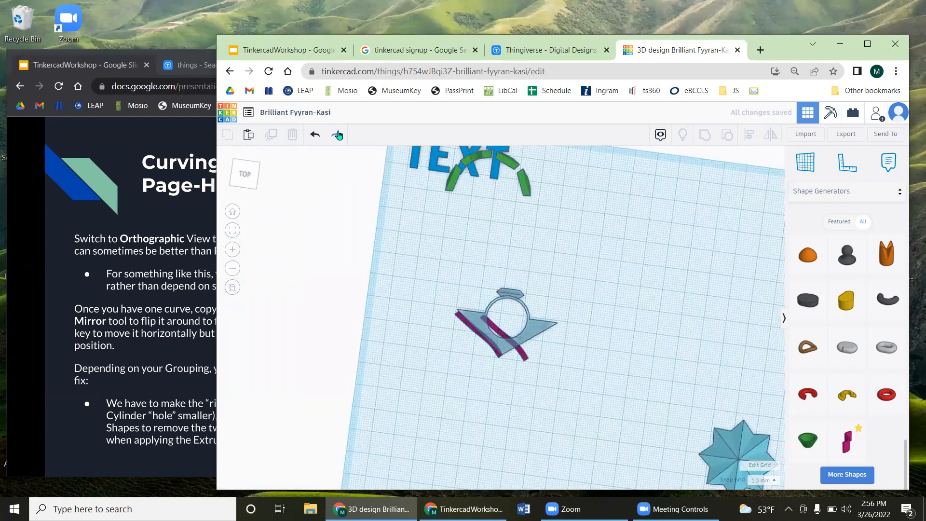
{"action": "left_click", "coordinate": [336, 135]}
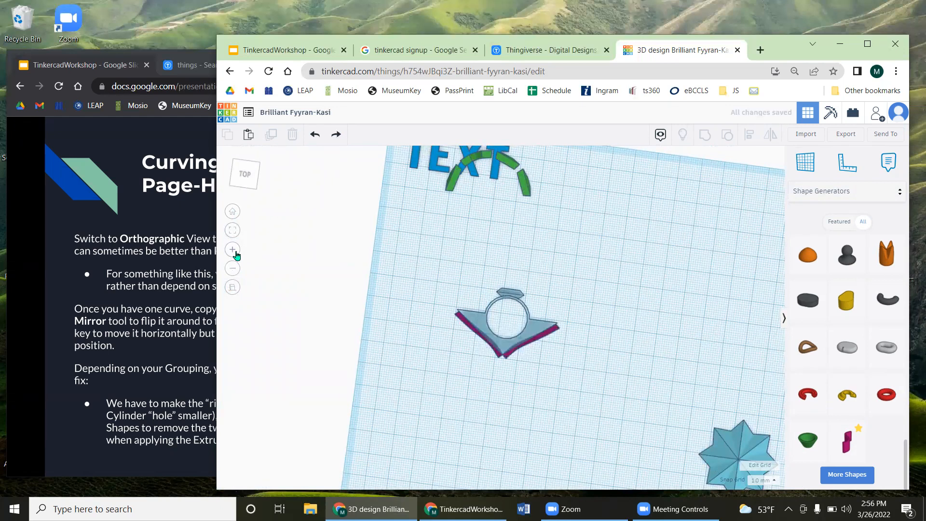
{"action": "left_click", "coordinate": [235, 253]}
{"action": "left_click", "coordinate": [233, 250]}
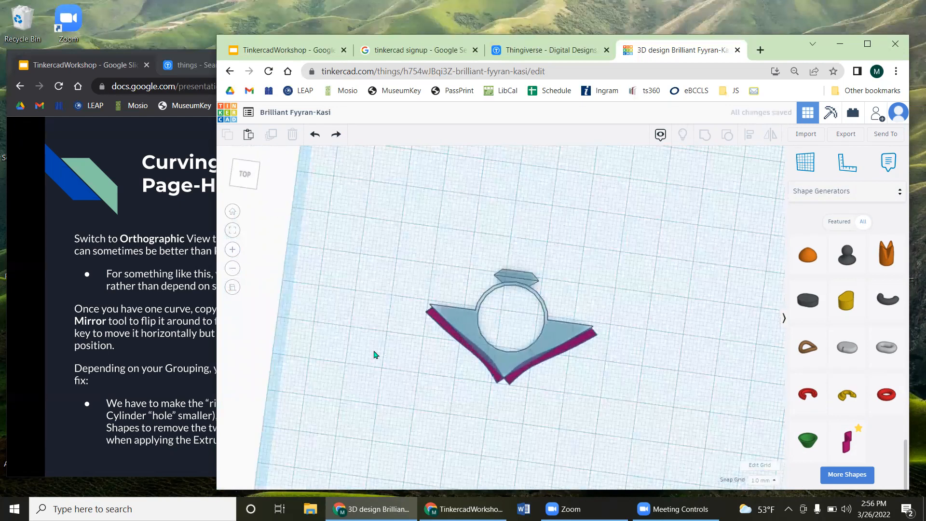
Step: Turn both extruded curves along the page holder's lower edges into holes
{"action": "left_click", "coordinate": [430, 322]}
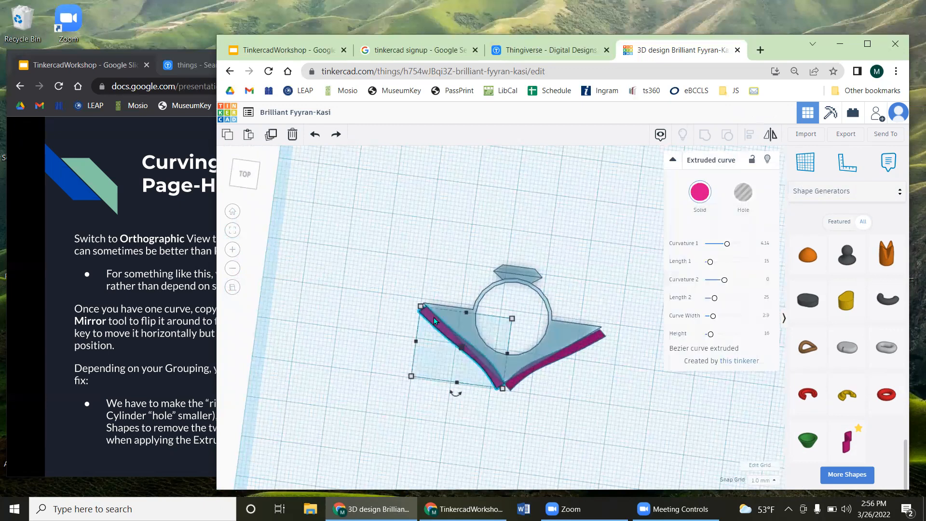
{"action": "left_click", "coordinate": [567, 357], "text": "shift"}
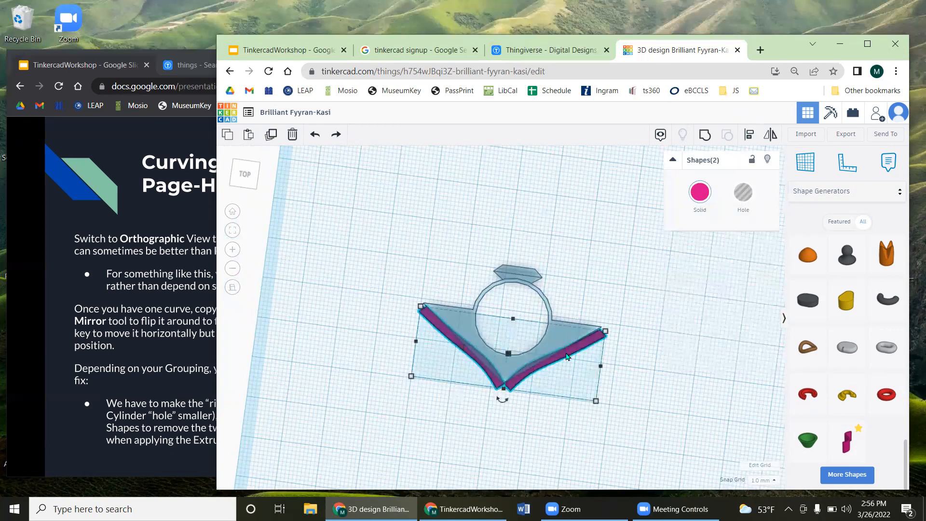
{"action": "left_click", "coordinate": [749, 195]}
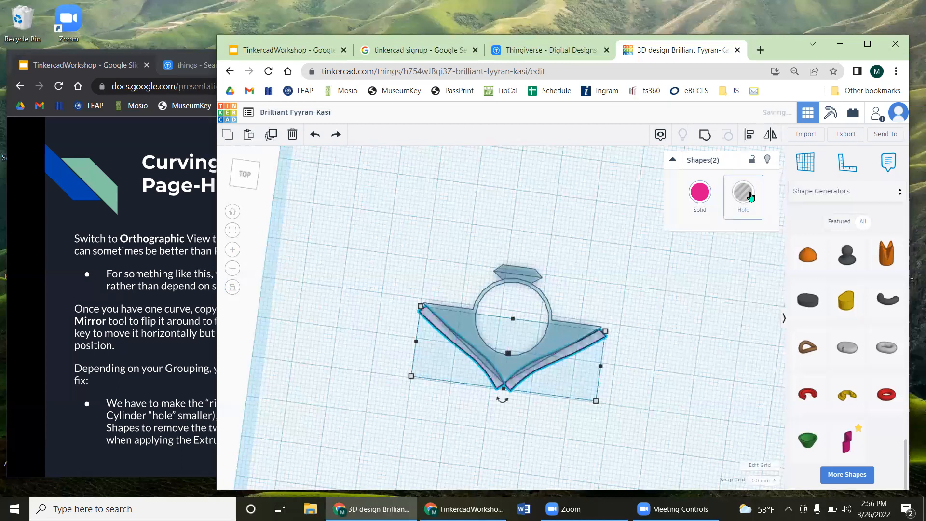
{"action": "left_click", "coordinate": [647, 310]}
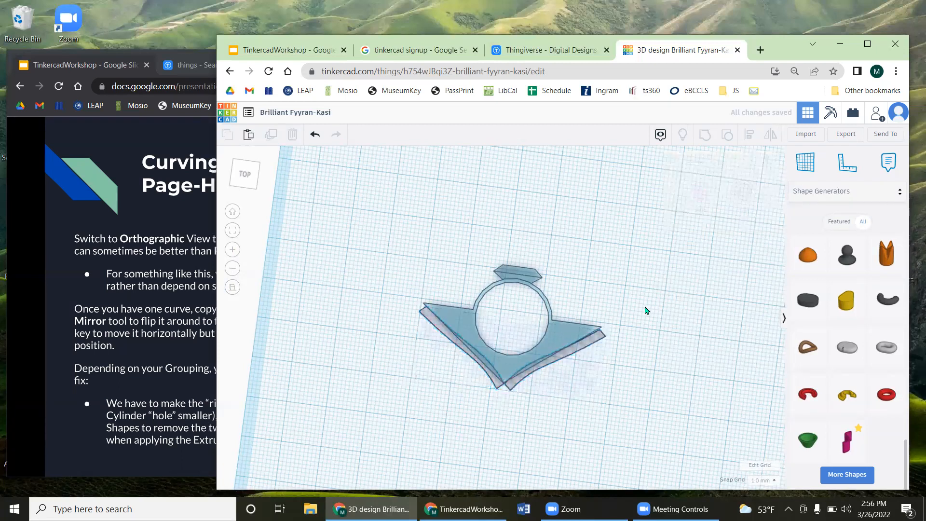
Step: Try to group the page holder with both hole curves so they cut its wings
{"action": "left_click_drag", "start_coordinate": [424, 260], "coordinate": [587, 430]}
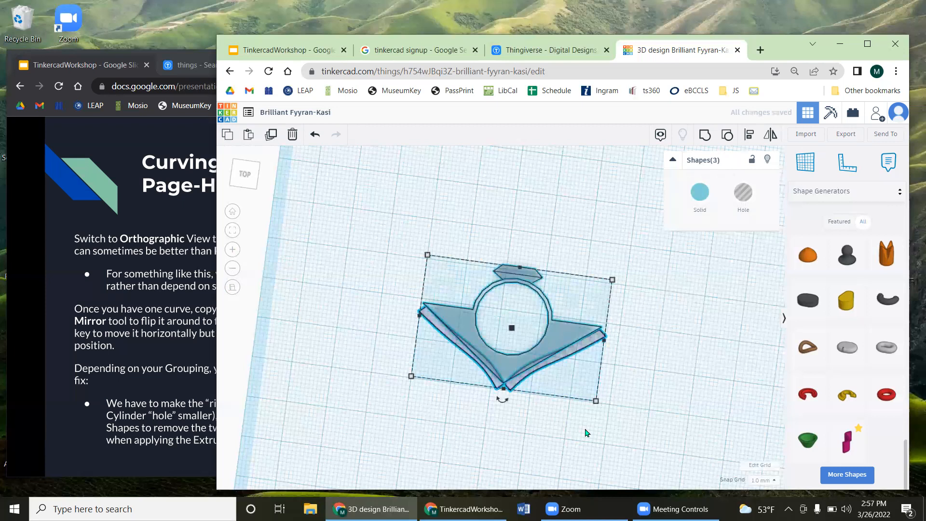
{"action": "left_click", "coordinate": [708, 139]}
{"action": "left_click", "coordinate": [709, 313]}
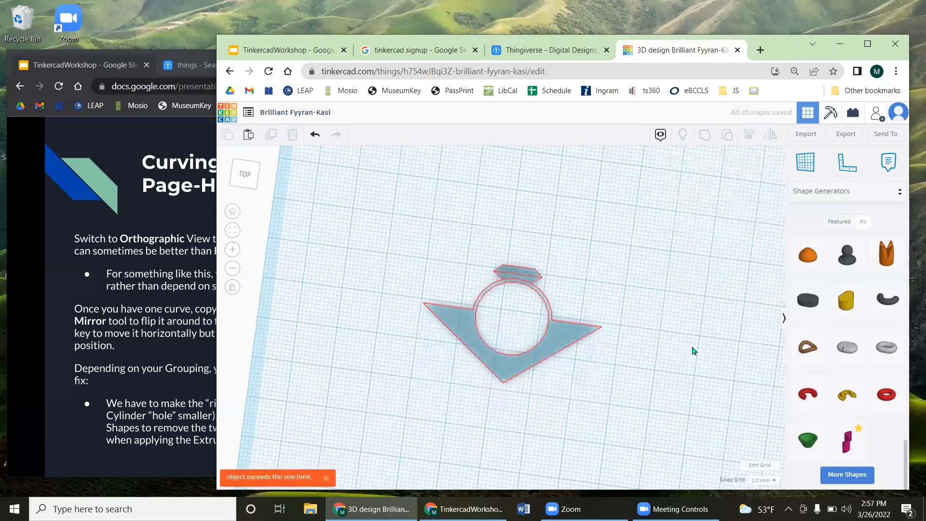
Step: Inspect the grouped page holder from several angles and reload the design page
{"action": "right_click_drag", "start_coordinate": [688, 360], "coordinate": [647, 314]}
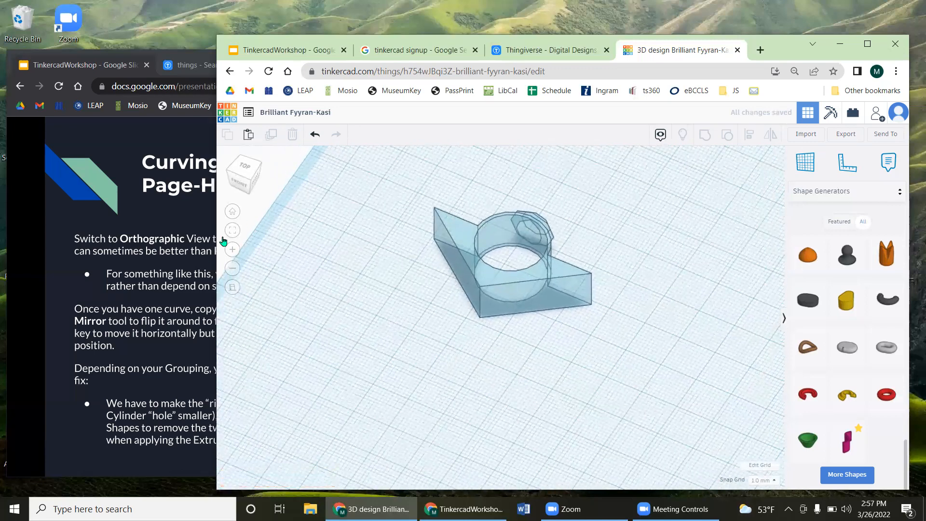
{"action": "left_click", "coordinate": [230, 250]}
{"action": "left_click", "coordinate": [229, 251]}
{"action": "right_click_drag", "start_coordinate": [337, 283], "coordinate": [360, 364]}
{"action": "left_click", "coordinate": [269, 71]}
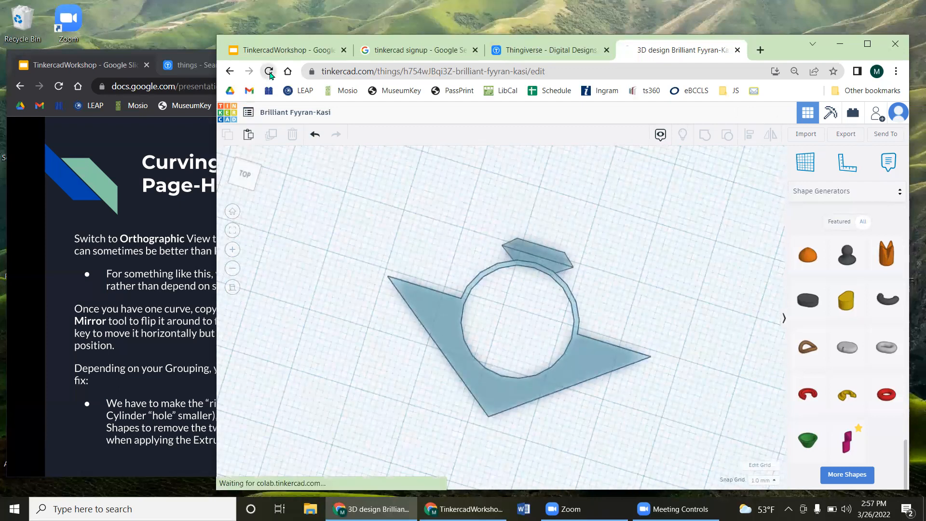
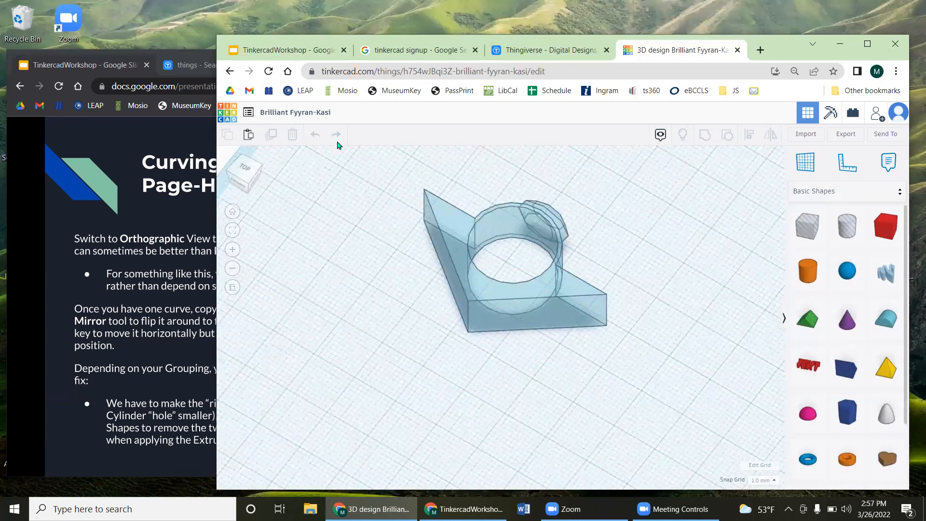
Step: Ungroup the diamond page holder from its two hole curves and inspect its wings
{"action": "left_click", "coordinate": [566, 370]}
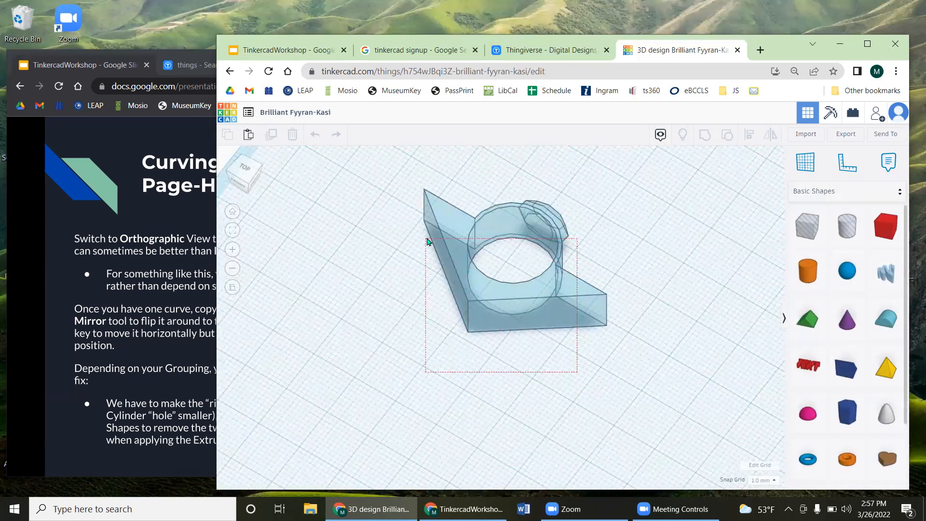
{"action": "left_click", "coordinate": [727, 137]}
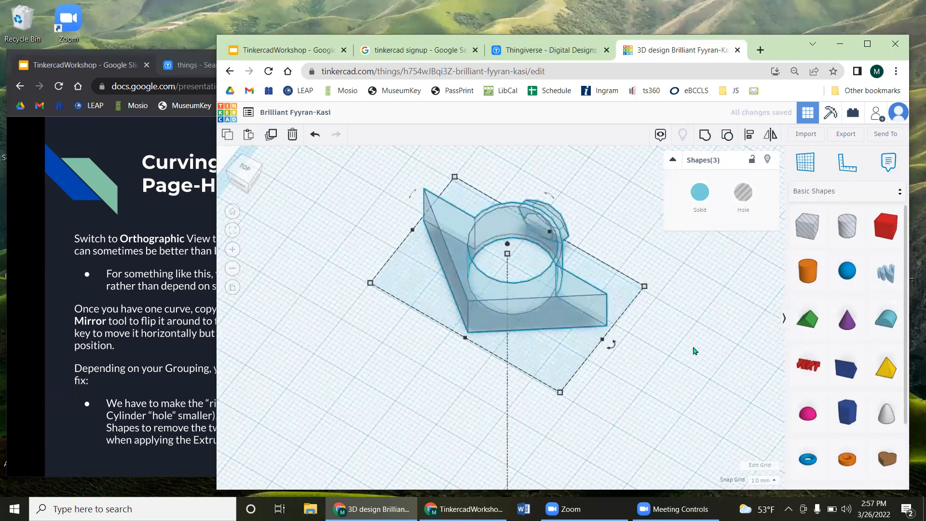
{"action": "left_click", "coordinate": [534, 400]}
{"action": "right_click_drag", "start_coordinate": [568, 452], "coordinate": [637, 348]}
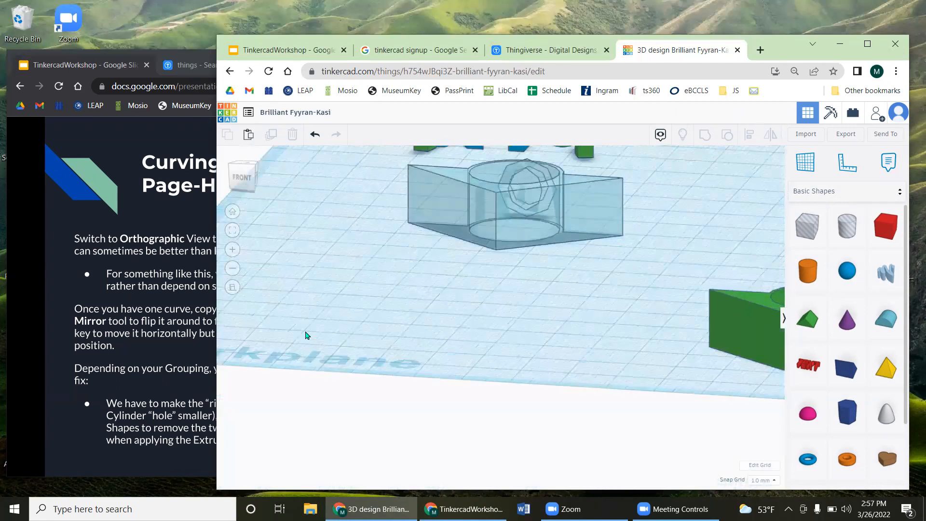
{"action": "left_click", "coordinate": [233, 269]}
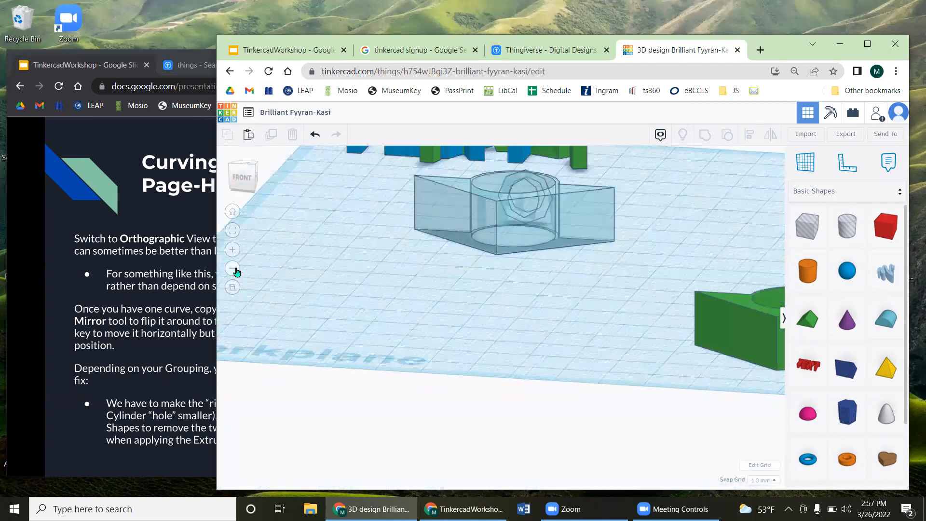
{"action": "right_click_drag", "start_coordinate": [577, 306], "coordinate": [471, 347]}
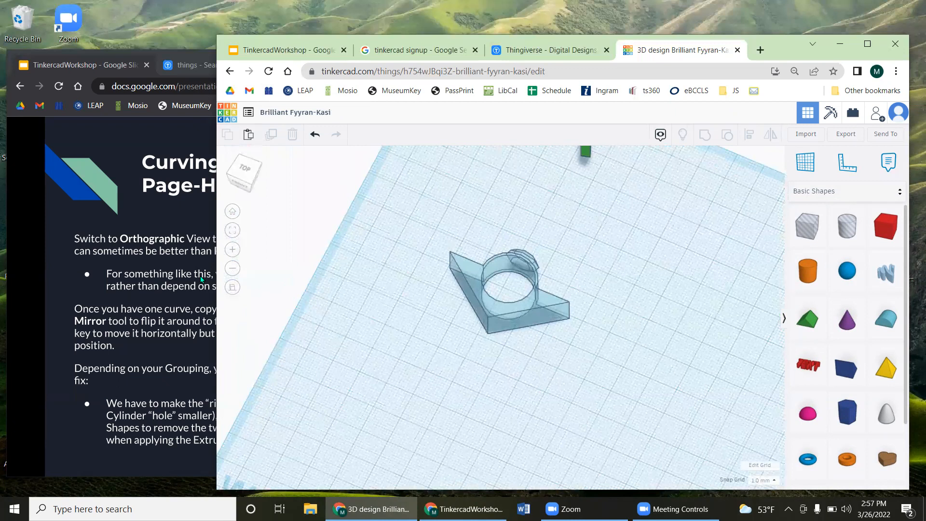
{"action": "left_click", "coordinate": [232, 249]}
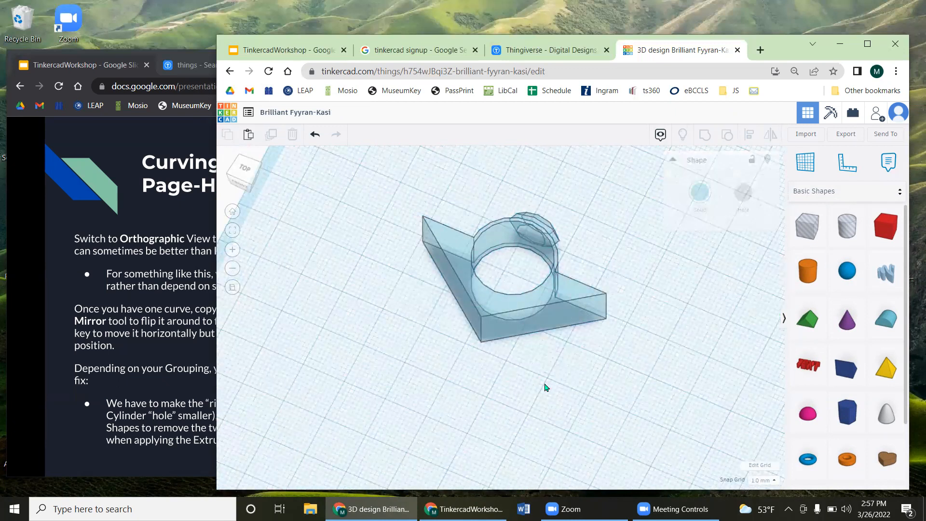
Step: Undo the page holder's ungrouping and redo it
{"action": "left_click", "coordinate": [316, 136]}
{"action": "left_click", "coordinate": [317, 136]}
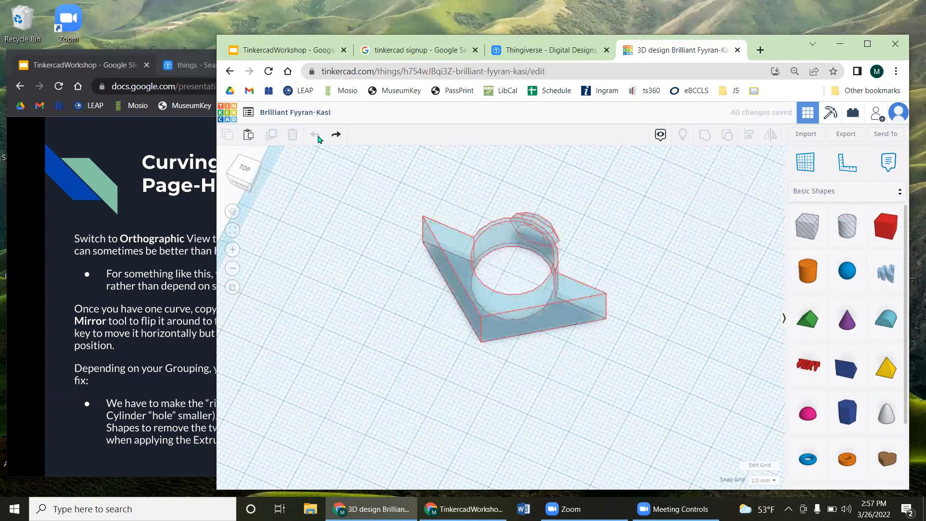
{"action": "left_click", "coordinate": [332, 138]}
{"action": "right_click_drag", "start_coordinate": [463, 378], "coordinate": [671, 222]}
{"action": "middle_click_drag", "start_coordinate": [671, 222], "coordinate": [597, 357]}
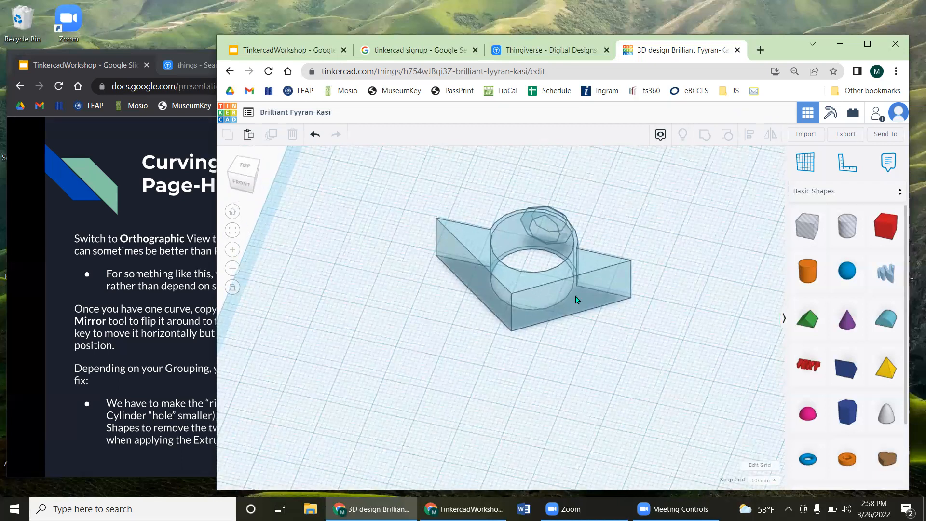
{"action": "right_click_drag", "start_coordinate": [714, 303], "coordinate": [595, 334]}
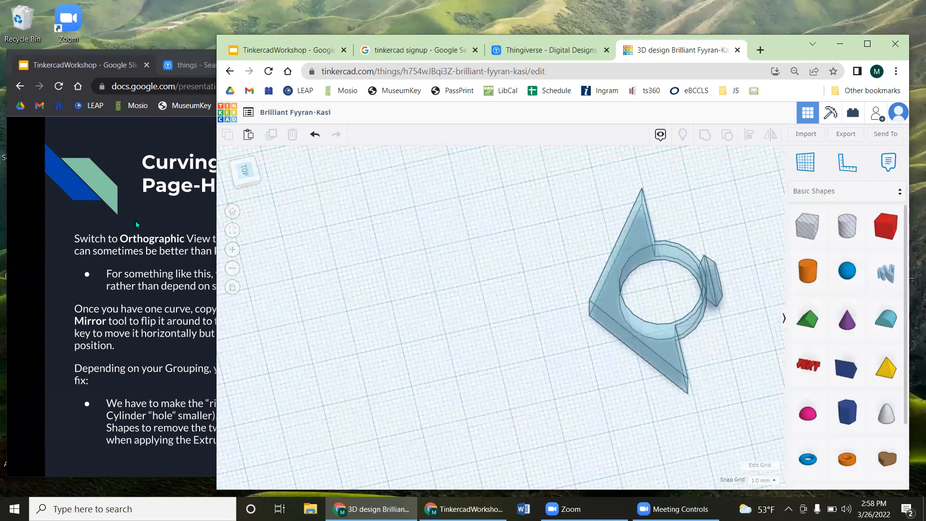
Step: Switch to the workshop slides, review the Curving the Page-Holder slide and go on to the Text & Squiggles slide
{"action": "left_click", "coordinate": [191, 260]}
{"action": "left_click", "coordinate": [210, 283]}
{"action": "left_click", "coordinate": [211, 282]}
{"action": "key", "text": "Left"}
{"action": "key", "text": "Left"}
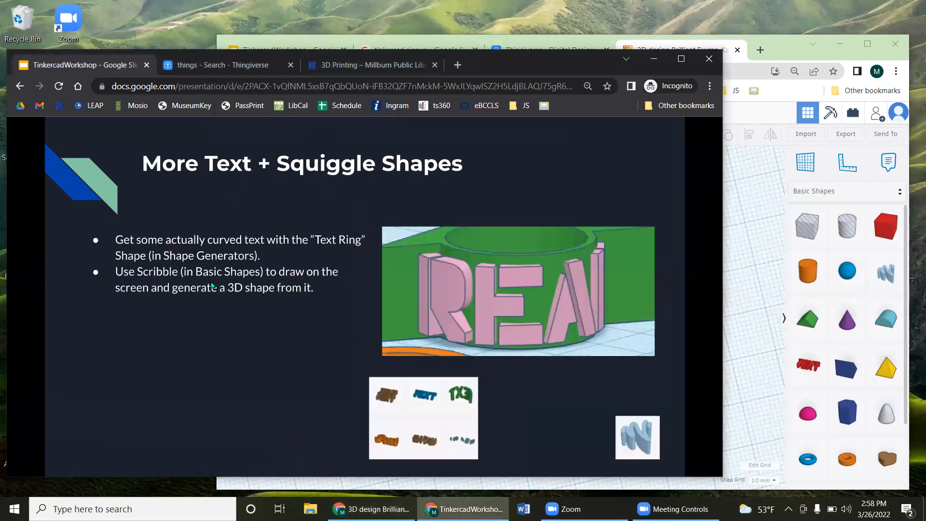
{"action": "key", "text": "Left"}
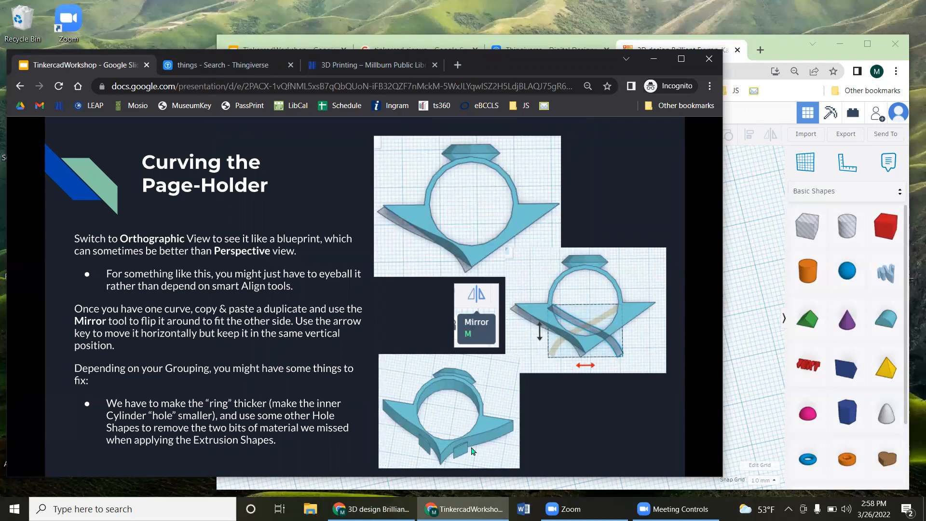
{"action": "key", "text": "Right"}
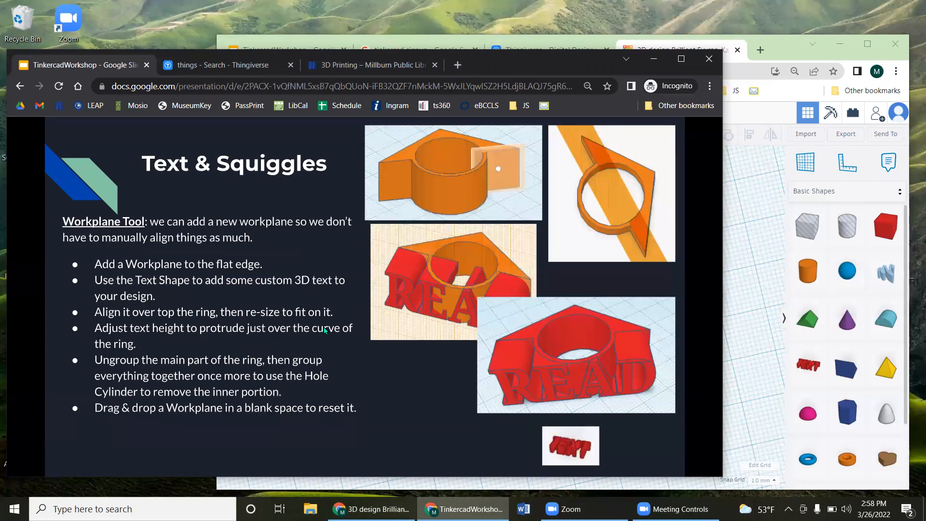
Step: Return to the Tinkercad design and move the green page holder closer to the diamond page holder
{"action": "left_click", "coordinate": [760, 292]}
{"action": "right_click_drag", "start_coordinate": [432, 343], "coordinate": [447, 248]}
{"action": "right_click_drag", "start_coordinate": [664, 332], "coordinate": [370, 376]}
{"action": "scroll", "coordinate": [330, 364], "scroll_direction": "down", "scroll_amount": 5}
{"action": "left_click_drag", "start_coordinate": [307, 306], "coordinate": [407, 328]}
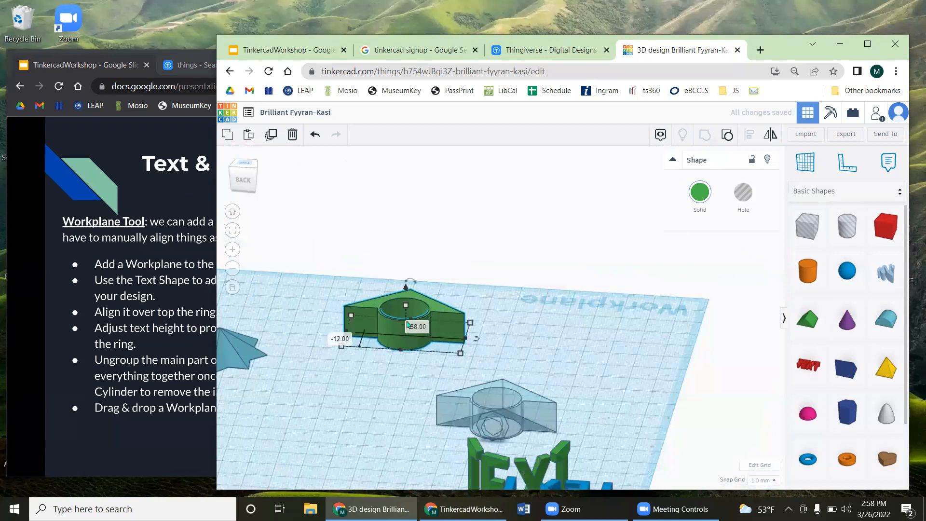
{"action": "left_click", "coordinate": [543, 349]}
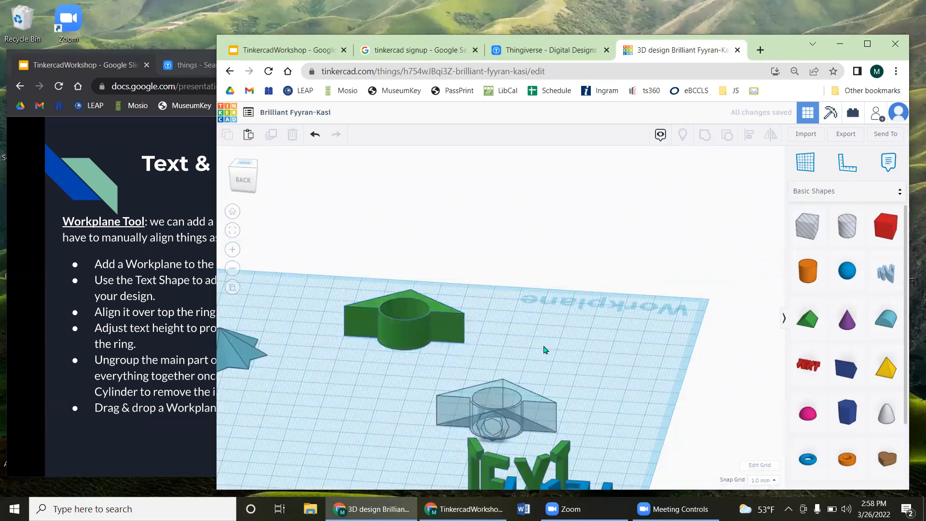
Step: Move the blue text near the green page holder, try rotating it 90°, and undo the rotation
{"action": "scroll", "coordinate": [572, 468], "scroll_direction": "down", "scroll_amount": 2}
{"action": "left_click_drag", "start_coordinate": [564, 467], "coordinate": [364, 390]}
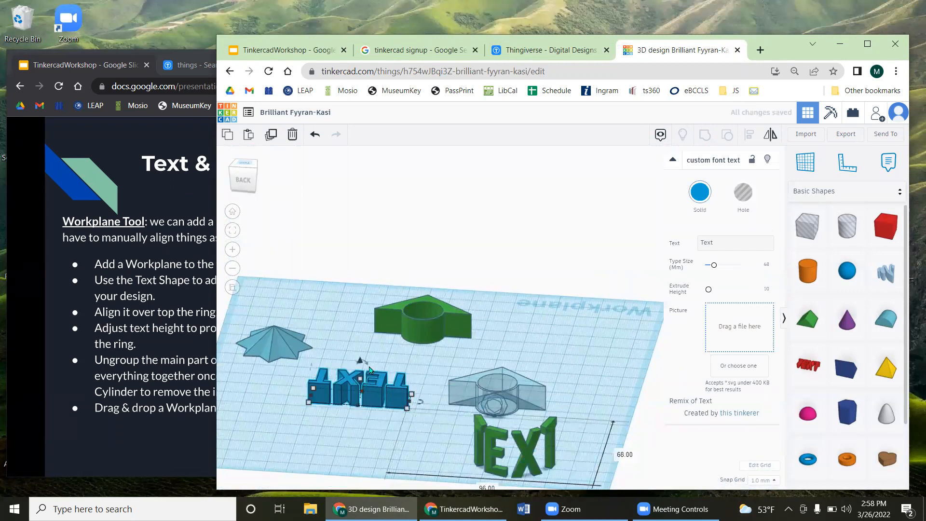
{"action": "scroll", "coordinate": [544, 343], "scroll_direction": "up", "scroll_amount": 3}
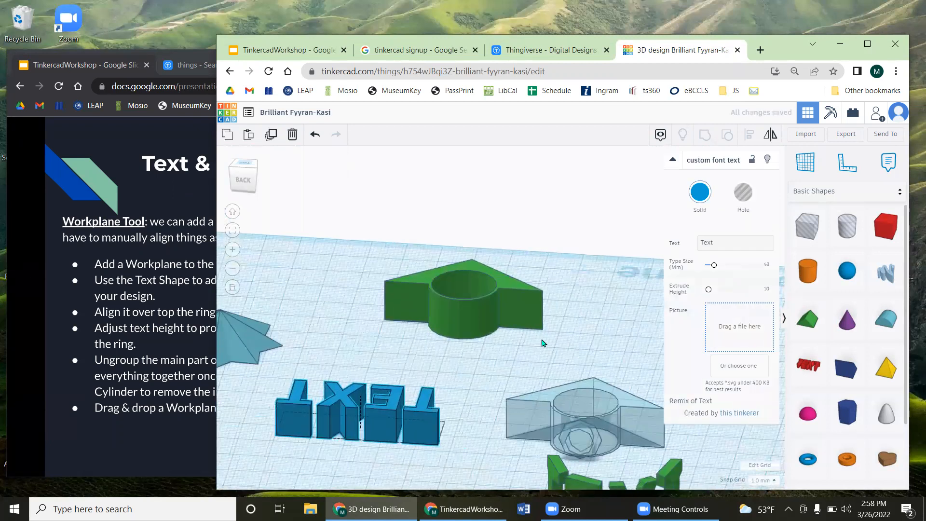
{"action": "middle_click_drag", "start_coordinate": [544, 343], "coordinate": [585, 321]}
{"action": "left_click_drag", "start_coordinate": [407, 355], "coordinate": [439, 387]}
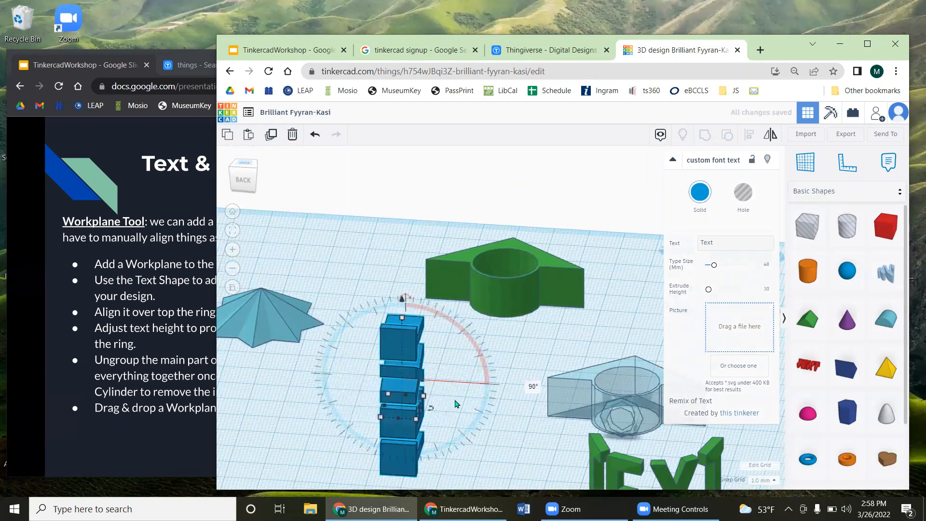
{"action": "key", "text": "ctrl+z"}
Step: Rotate the blue text so it stands upright facing the back and position it in front of the green page holder
{"action": "right_click_drag", "start_coordinate": [496, 379], "coordinate": [501, 418]}
{"action": "left_click_drag", "start_coordinate": [492, 430], "coordinate": [497, 304]}
{"action": "right_click_drag", "start_coordinate": [350, 376], "coordinate": [463, 309]}
{"action": "left_click_drag", "start_coordinate": [470, 293], "coordinate": [401, 355]}
{"action": "right_click_drag", "start_coordinate": [391, 360], "coordinate": [363, 349]}
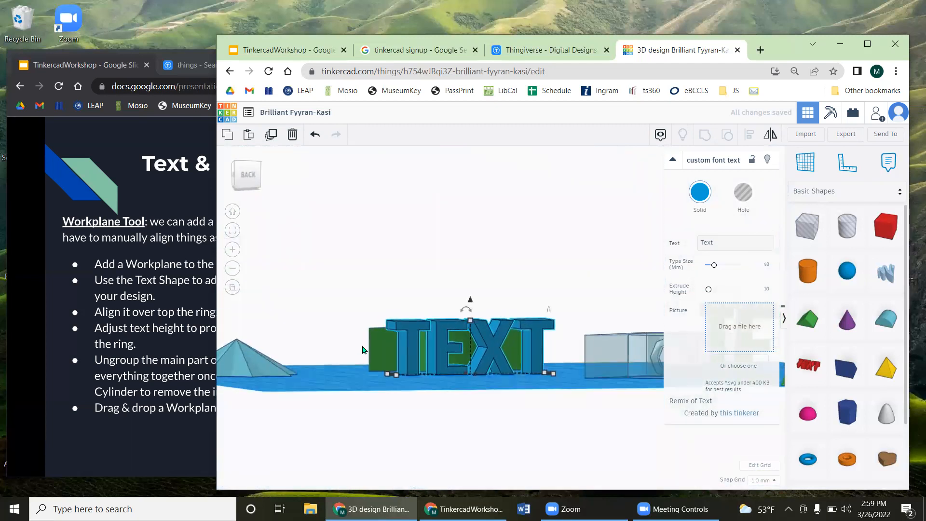
Step: Reduce the blue text's height to 12 mm and deselect it
{"action": "left_click", "coordinate": [384, 348]}
{"action": "left_click", "coordinate": [447, 342]}
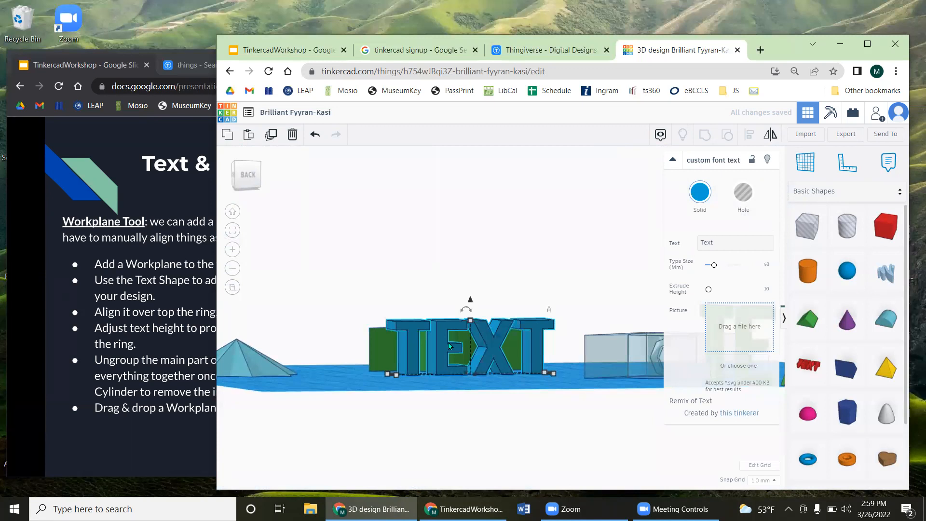
{"action": "left_click_drag", "start_coordinate": [470, 321], "coordinate": [470, 329]}
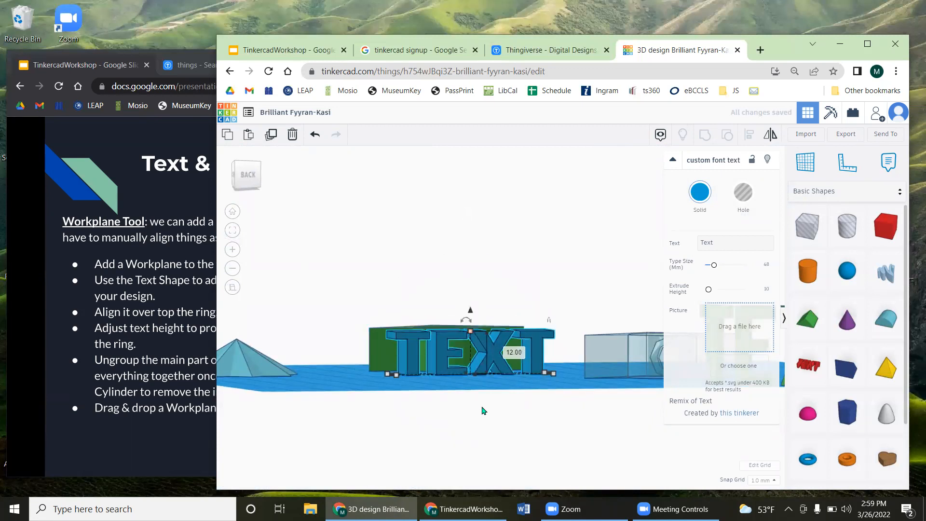
{"action": "left_click", "coordinate": [460, 436]}
{"action": "right_click_drag", "start_coordinate": [460, 435], "coordinate": [452, 443]}
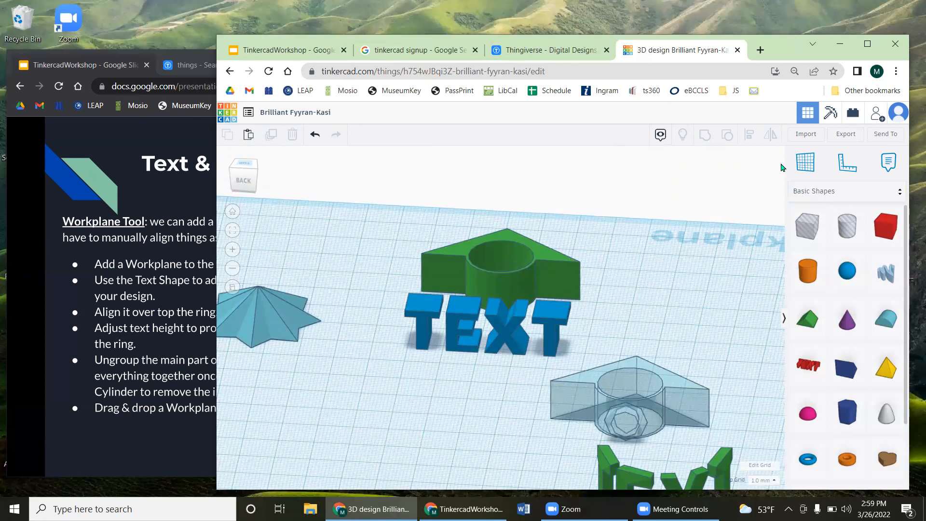
Step: Try placing a workplane on the flat wing face of the green page holder, inspect it from above, and undo it
{"action": "left_click", "coordinate": [809, 168]}
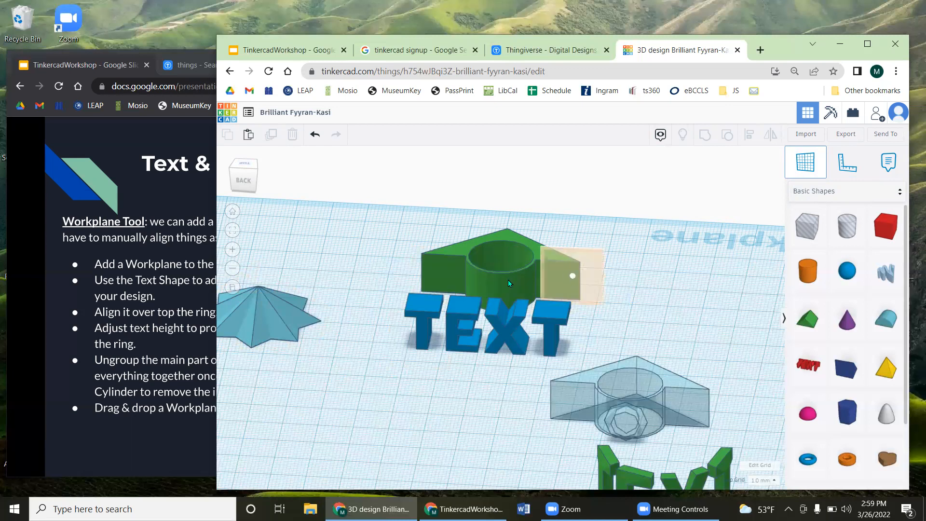
{"action": "left_click", "coordinate": [447, 282]}
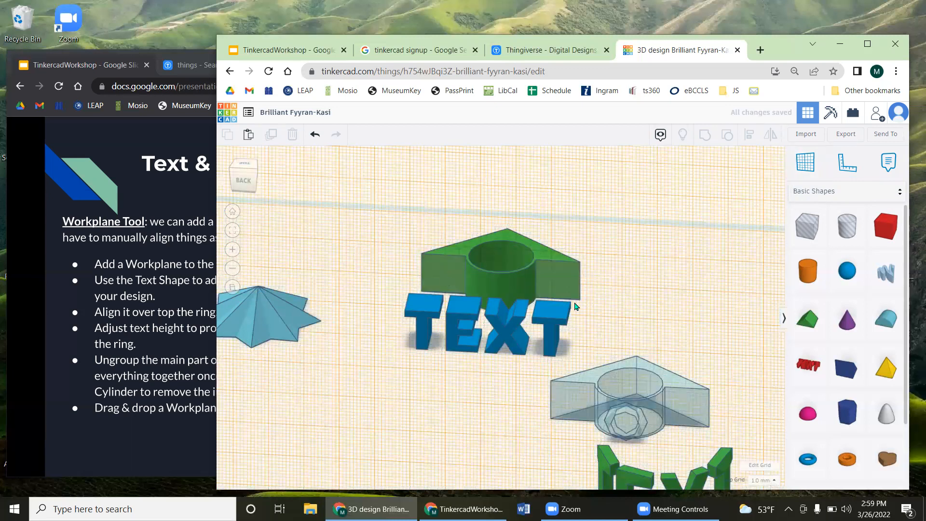
{"action": "right_click_drag", "start_coordinate": [636, 295], "coordinate": [646, 326]}
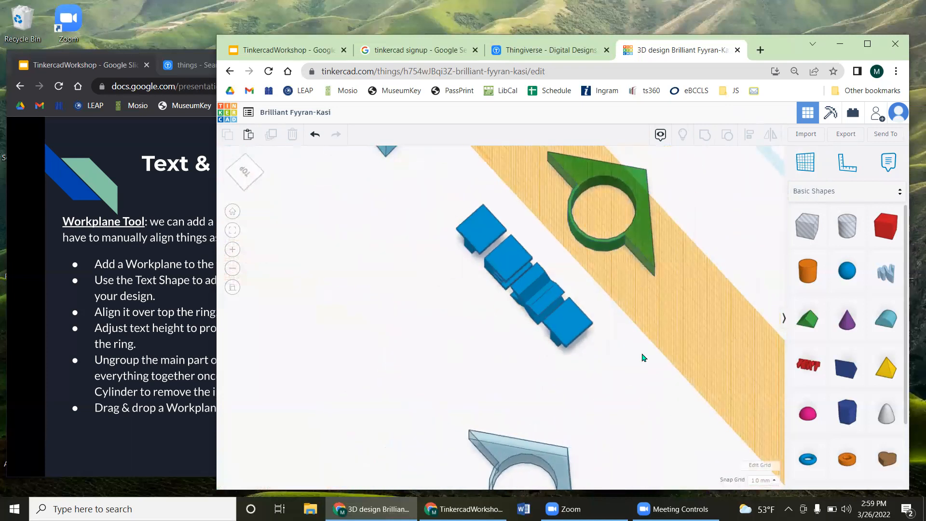
{"action": "key", "text": "ctrl+z"}
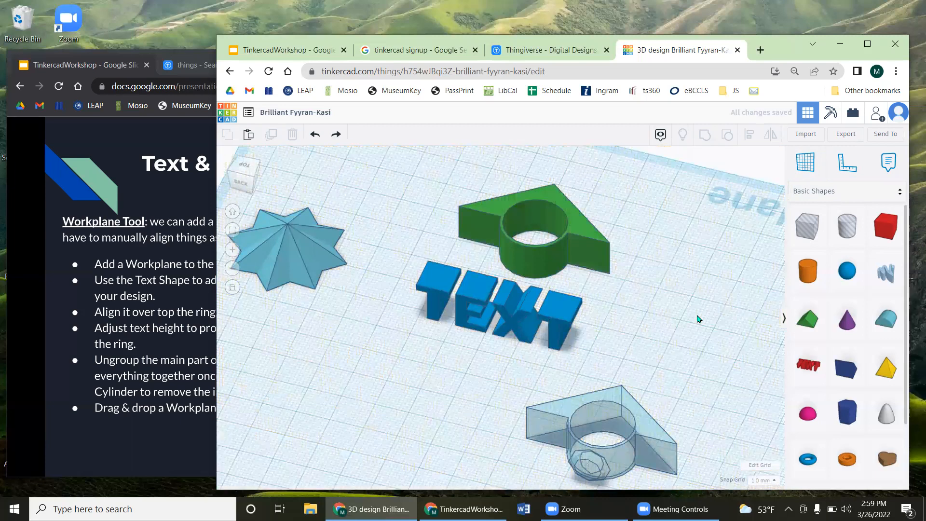
Step: Place a new workplane on the flat vertical face of the green page holder's wing
{"action": "right_click_drag", "start_coordinate": [708, 236], "coordinate": [701, 289]}
{"action": "left_click", "coordinate": [806, 162]}
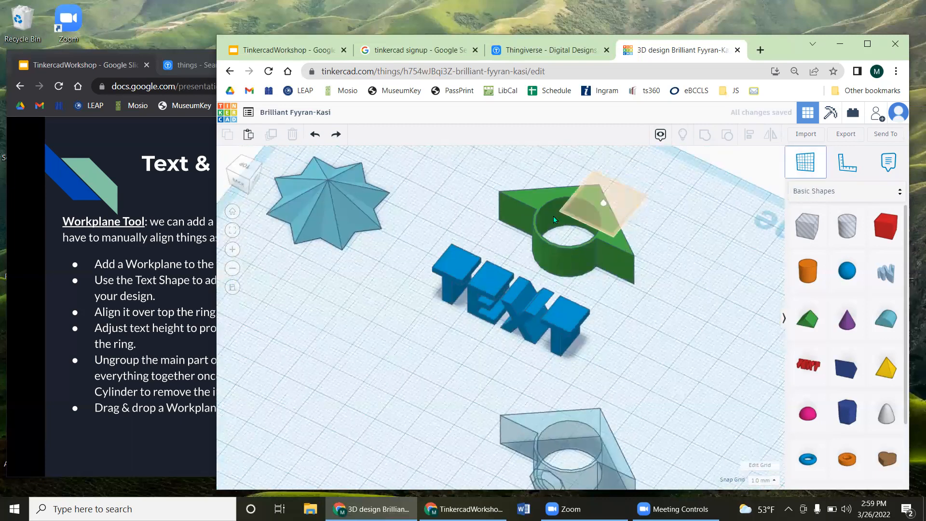
{"action": "left_click", "coordinate": [516, 218]}
{"action": "right_click_drag", "start_coordinate": [693, 307], "coordinate": [757, 261]}
{"action": "right_click_drag", "start_coordinate": [476, 376], "coordinate": [492, 341]}
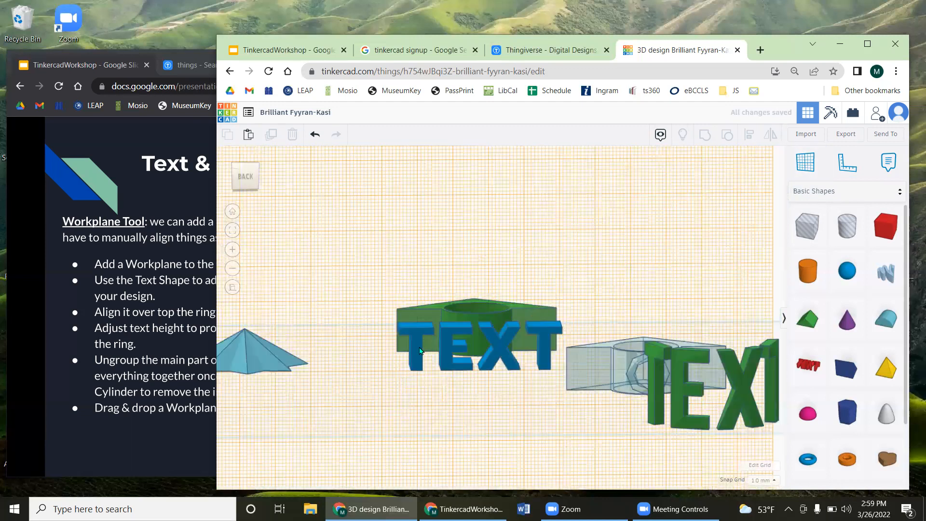
Step: Drop the blue text onto the new workplane so it rests against the green page holder's flat face
{"action": "left_click", "coordinate": [492, 355]}
{"action": "key", "text": "d"}
{"action": "right_click_drag", "start_coordinate": [479, 424], "coordinate": [466, 433]}
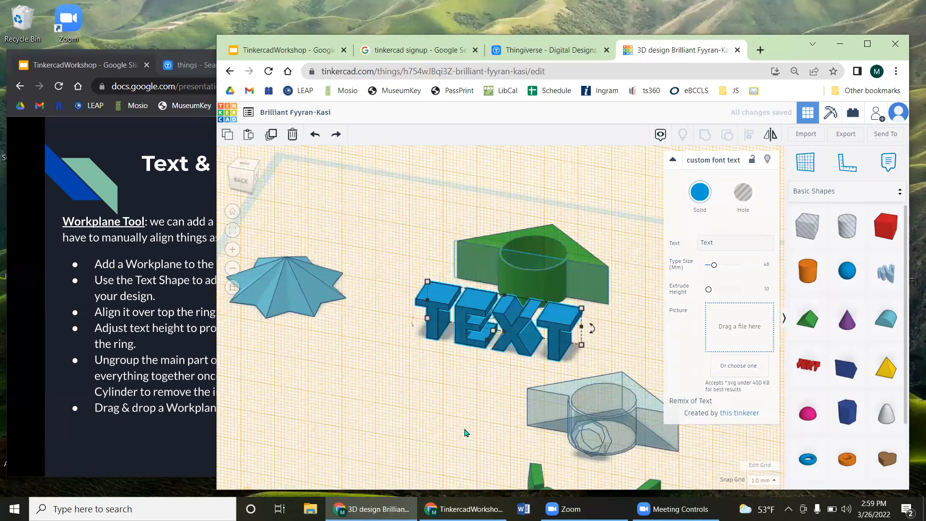
{"action": "right_click_drag", "start_coordinate": [437, 389], "coordinate": [475, 264]}
{"action": "left_click", "coordinate": [474, 264]}
{"action": "right_click_drag", "start_coordinate": [492, 393], "coordinate": [507, 374]}
{"action": "right_click_drag", "start_coordinate": [355, 403], "coordinate": [590, 492]}
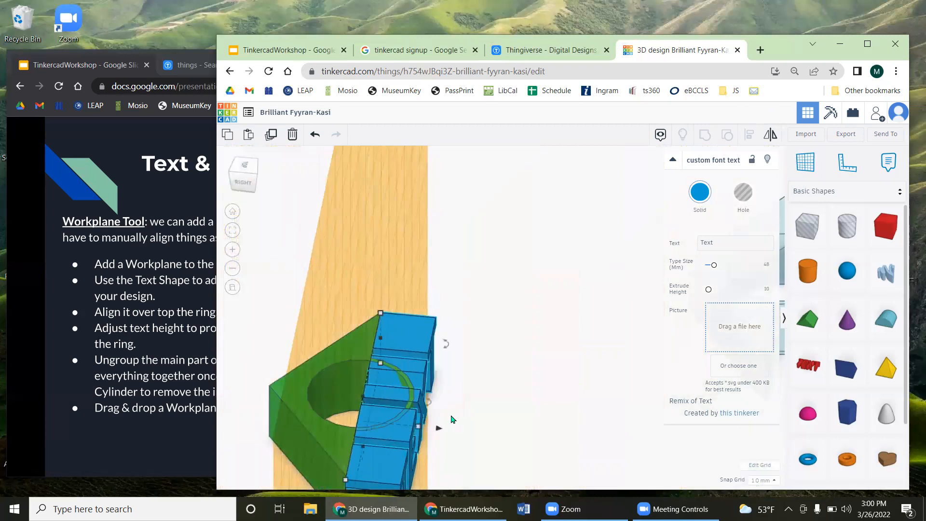
Step: Adjust how far the blue text protrudes so it extends just over the curve of the ring
{"action": "mouse_move", "coordinate": [427, 427]}
{"action": "left_mouse_down"}
{"action": "mouse_move", "coordinate": [404, 427]}
{"action": "mouse_move", "coordinate": [423, 426]}
{"action": "left_mouse_up"}
{"action": "right_click_drag", "start_coordinate": [453, 436], "coordinate": [443, 390]}
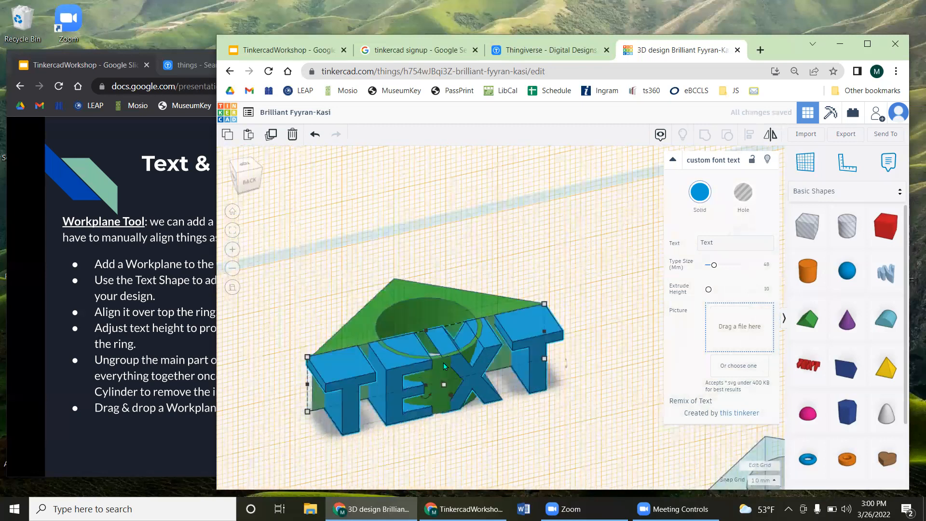
{"action": "left_click_drag", "start_coordinate": [443, 390], "coordinate": [443, 365]}
{"action": "mouse_move", "coordinate": [453, 431]}
{"action": "right_mouse_down"}
{"action": "mouse_move", "coordinate": [440, 433]}
{"action": "mouse_move", "coordinate": [441, 418]}
{"action": "right_mouse_up"}
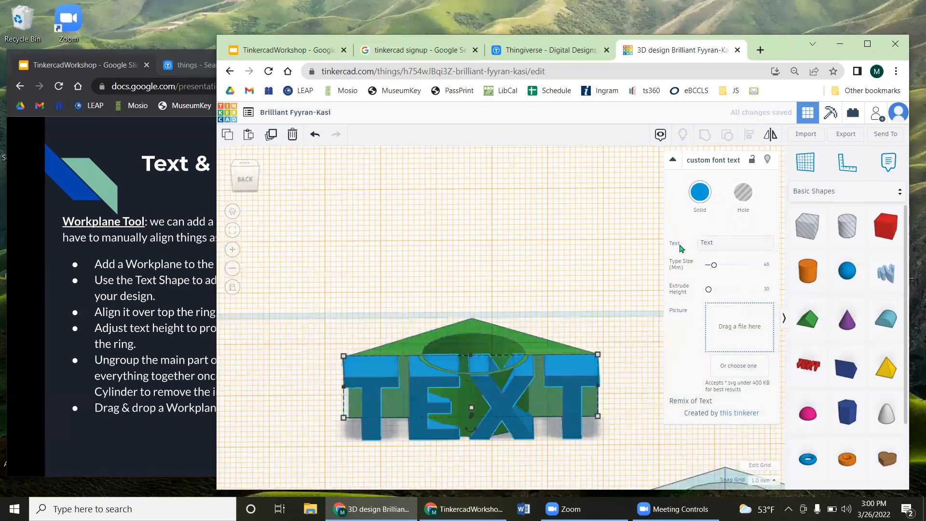
Step: Change the blue text shape's wording to READ and check how it fits over the ring
{"action": "left_click", "coordinate": [712, 239]}
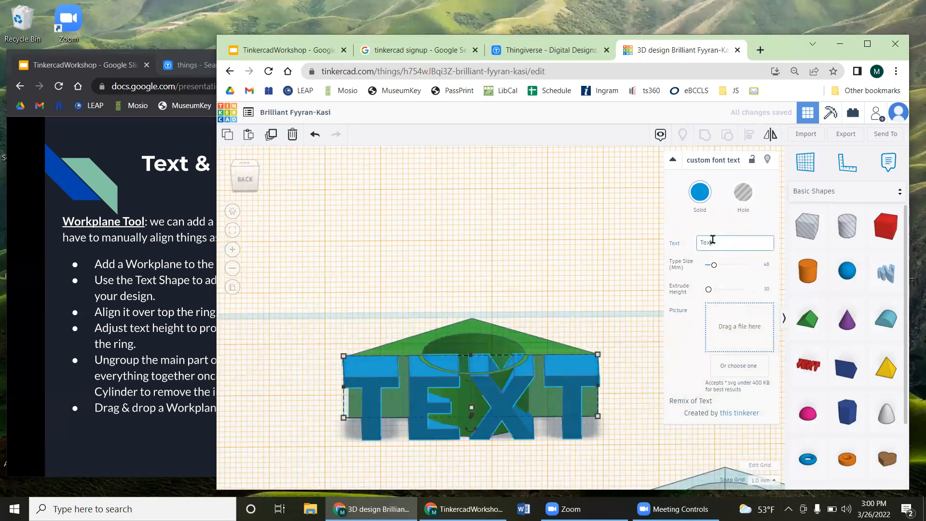
{"action": "left_click_drag", "start_coordinate": [714, 239], "coordinate": [696, 241]}
{"action": "key", "text": "BackSpace"}
{"action": "type", "text": "READ"}
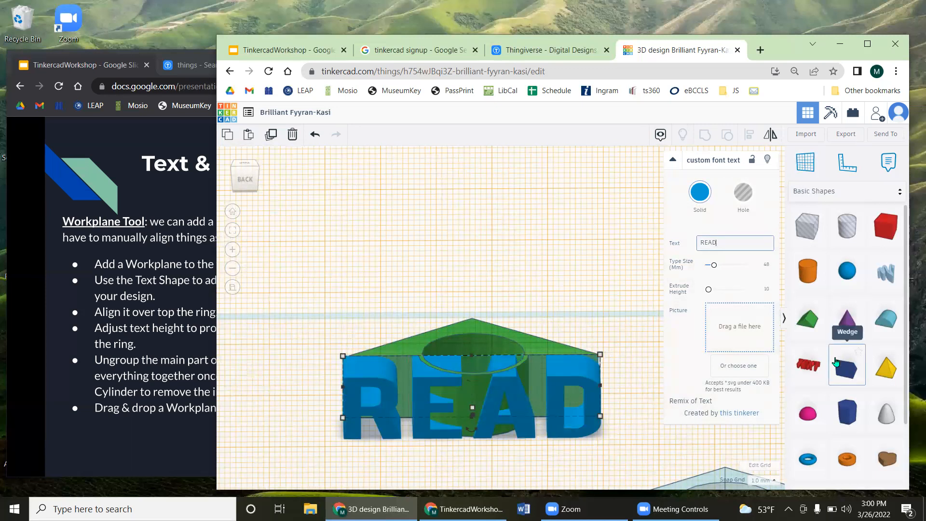
{"action": "right_click_drag", "start_coordinate": [592, 245], "coordinate": [526, 281]}
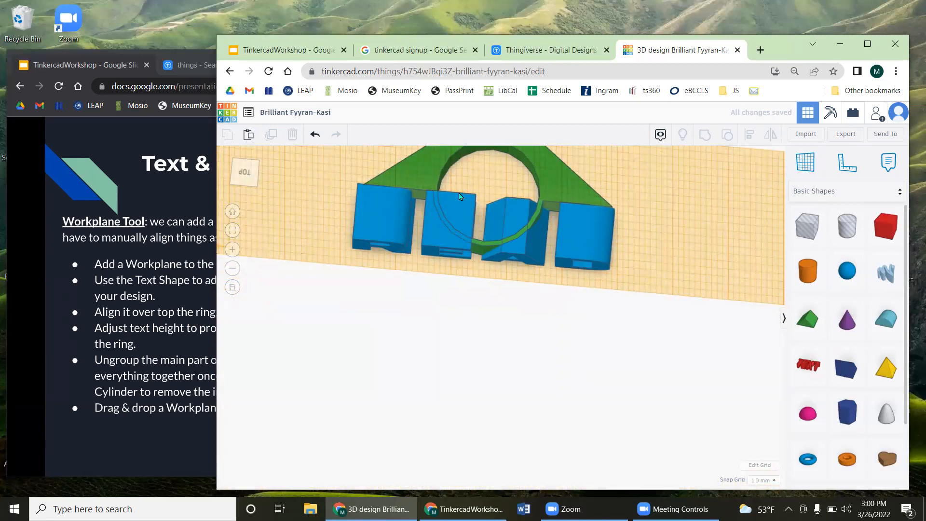
{"action": "right_click_drag", "start_coordinate": [484, 327], "coordinate": [458, 286]}
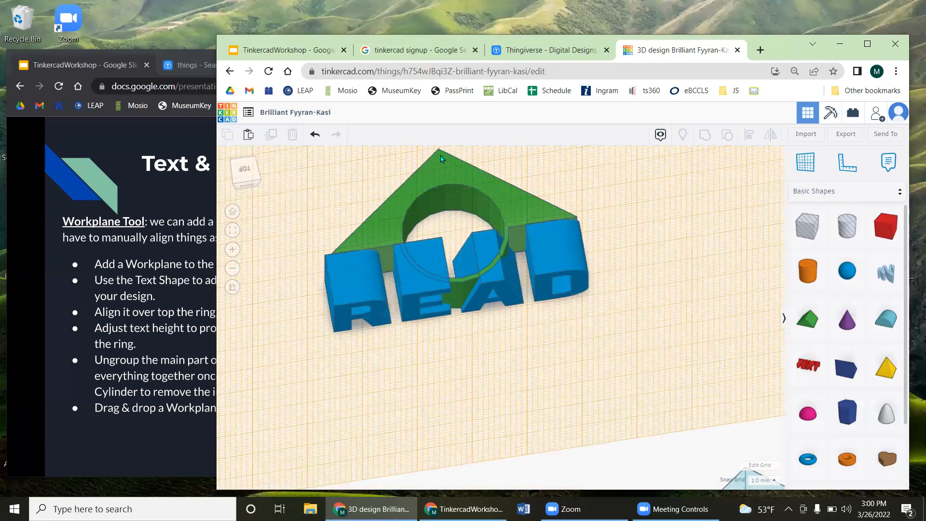
Step: Reset the workplane to the base grid by placing it in blank space, undo that, and repeat the reset
{"action": "right_click_drag", "start_coordinate": [622, 328], "coordinate": [641, 233]}
{"action": "left_click", "coordinate": [804, 164]}
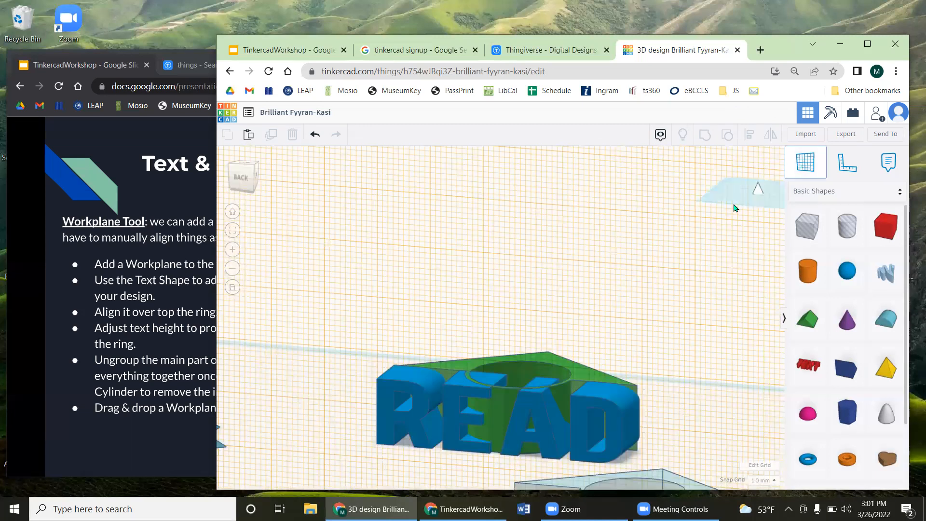
{"action": "left_click", "coordinate": [733, 208]}
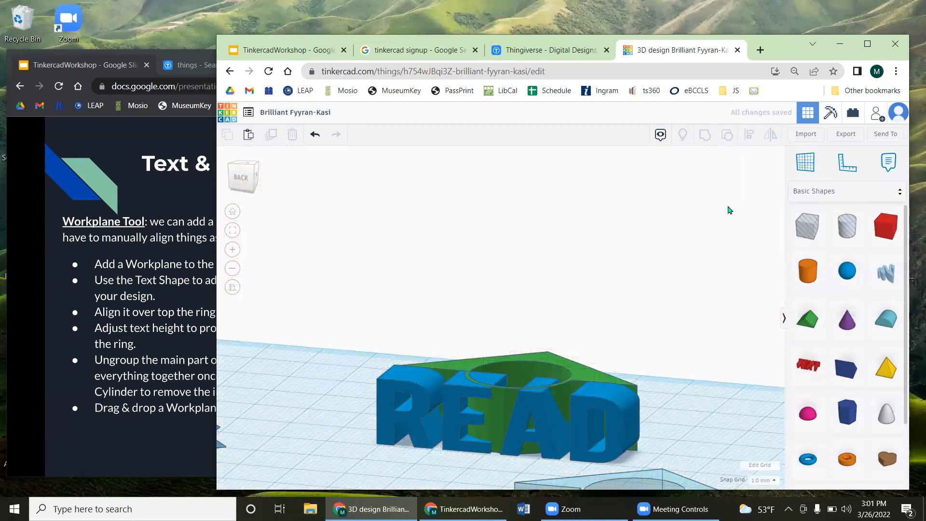
{"action": "key", "text": "ctrl+z"}
{"action": "left_click", "coordinate": [805, 165]}
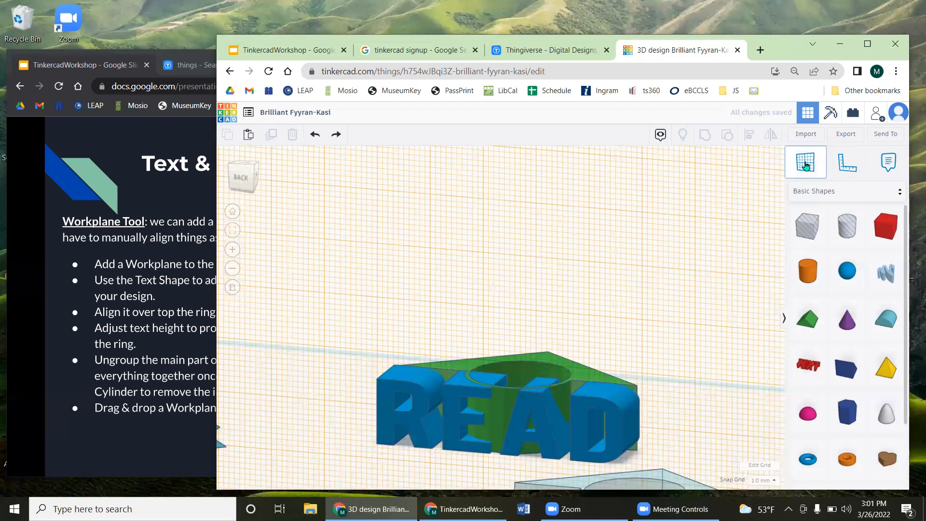
{"action": "left_click", "coordinate": [668, 237]}
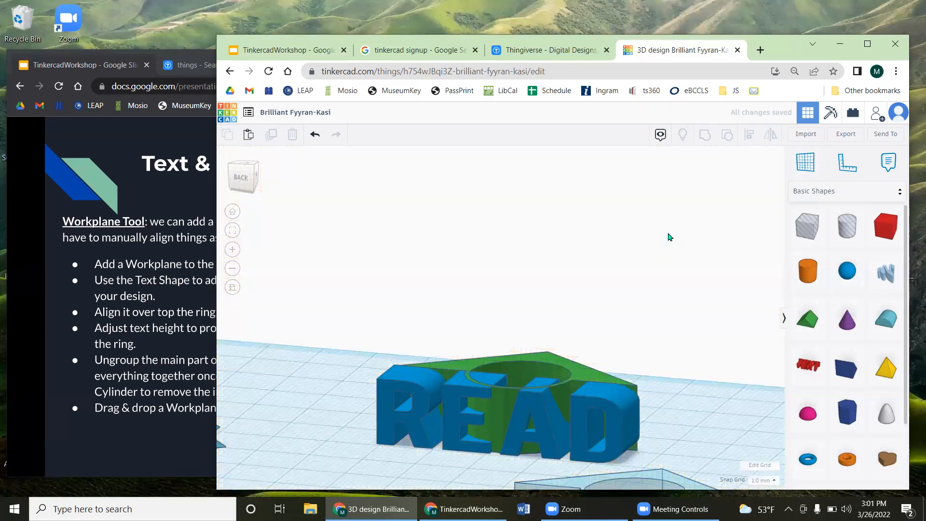
Step: Inspect the READ page holder among the other shapes and review the Text & Squiggles slide
{"action": "right_click_drag", "start_coordinate": [520, 308], "coordinate": [681, 326]}
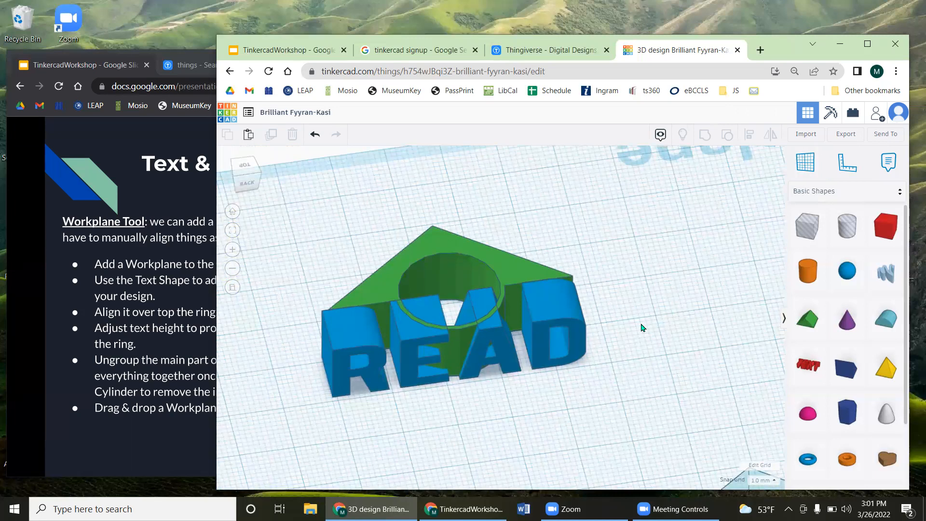
{"action": "scroll", "coordinate": [644, 329], "scroll_direction": "down", "scroll_amount": 5}
{"action": "right_click_drag", "start_coordinate": [622, 359], "coordinate": [471, 389]}
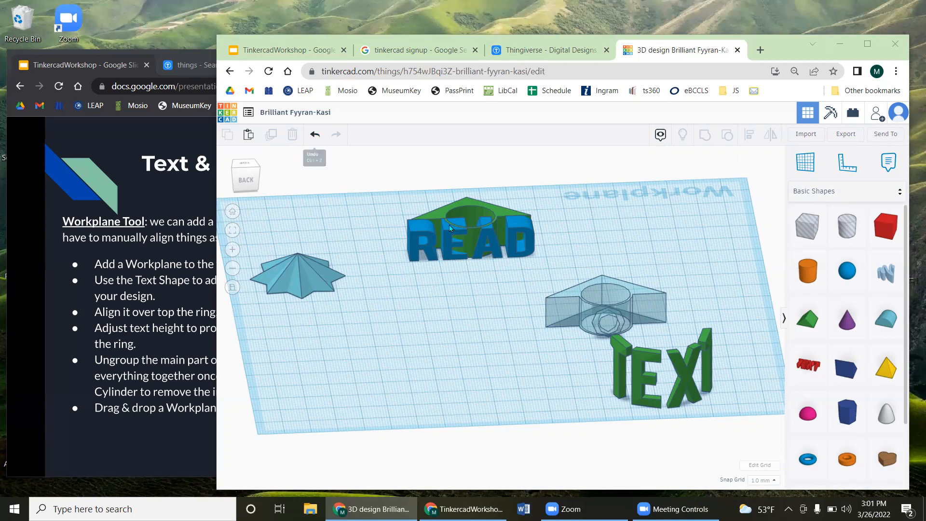
{"action": "right_click_drag", "start_coordinate": [515, 411], "coordinate": [480, 413]}
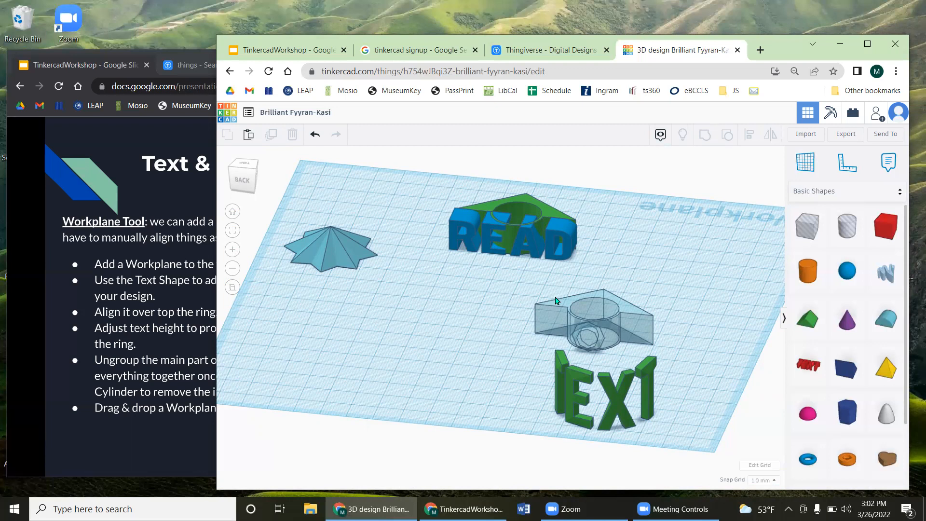
{"action": "left_click", "coordinate": [103, 67]}
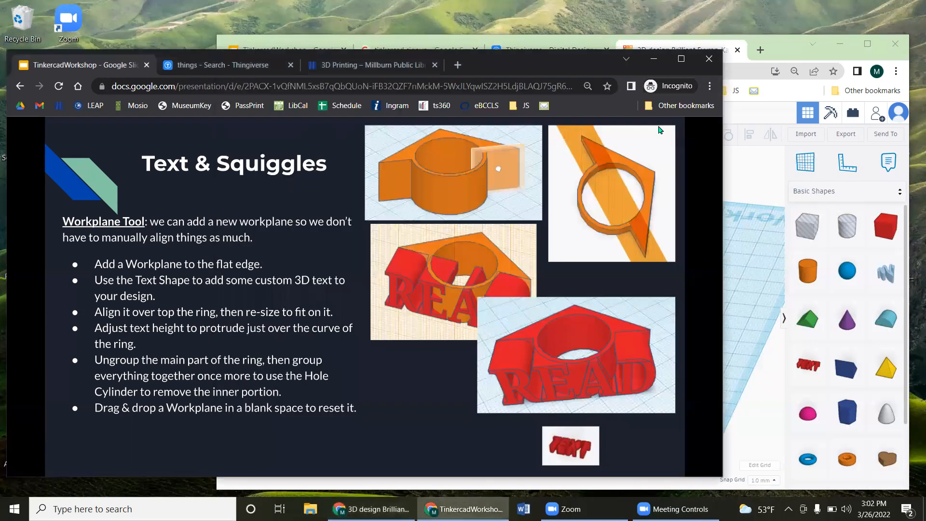
Step: Return to the Tinkercad design and export everything in it as an STL file
{"action": "left_click", "coordinate": [639, 47]}
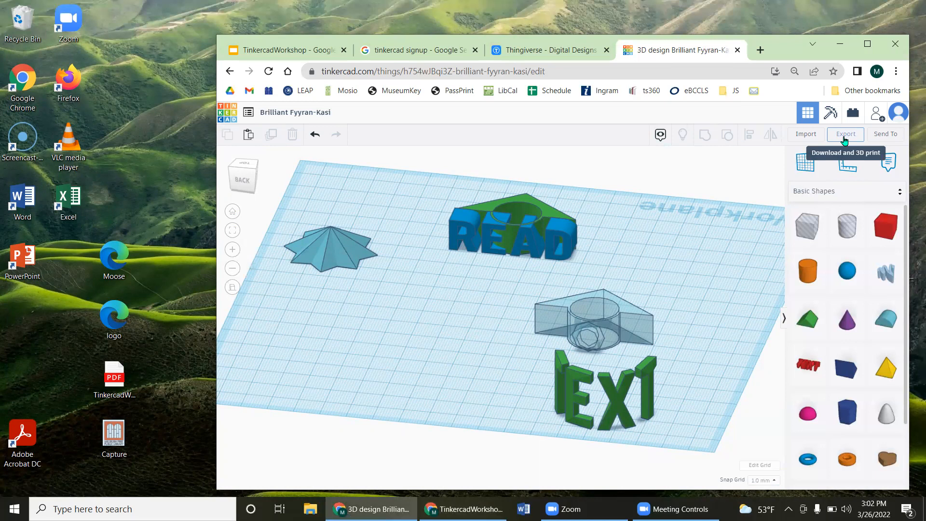
{"action": "left_click", "coordinate": [844, 139]}
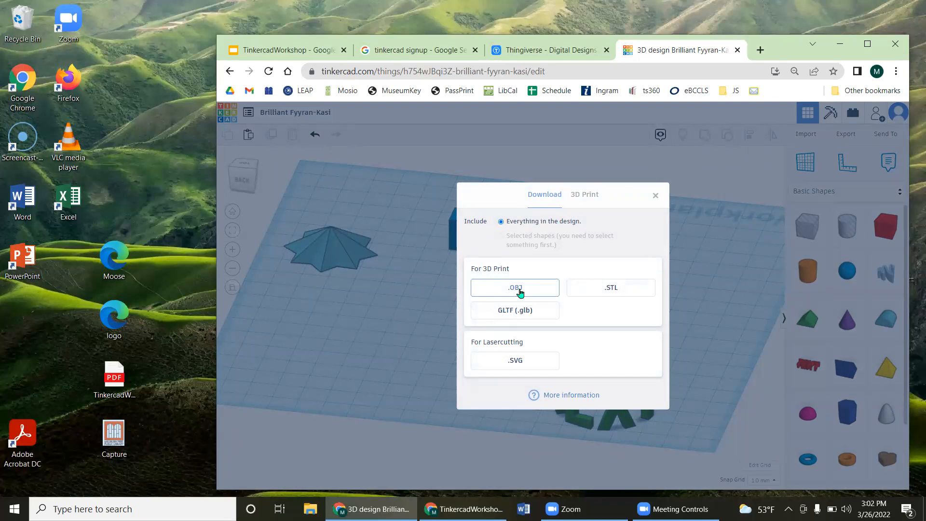
{"action": "left_click", "coordinate": [591, 294]}
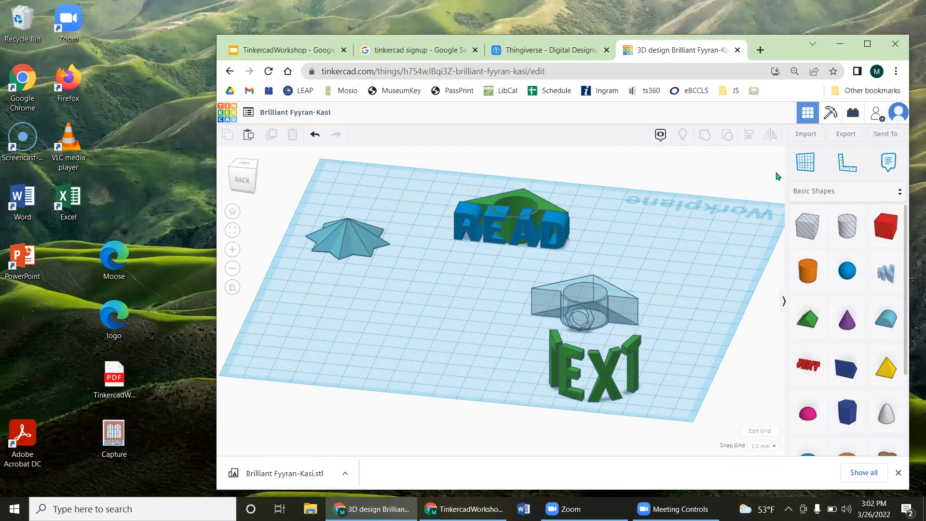
Step: Import Moose.svg from the desktop into the design at 100% scale, centered on the artboard
{"action": "left_click", "coordinate": [804, 136]}
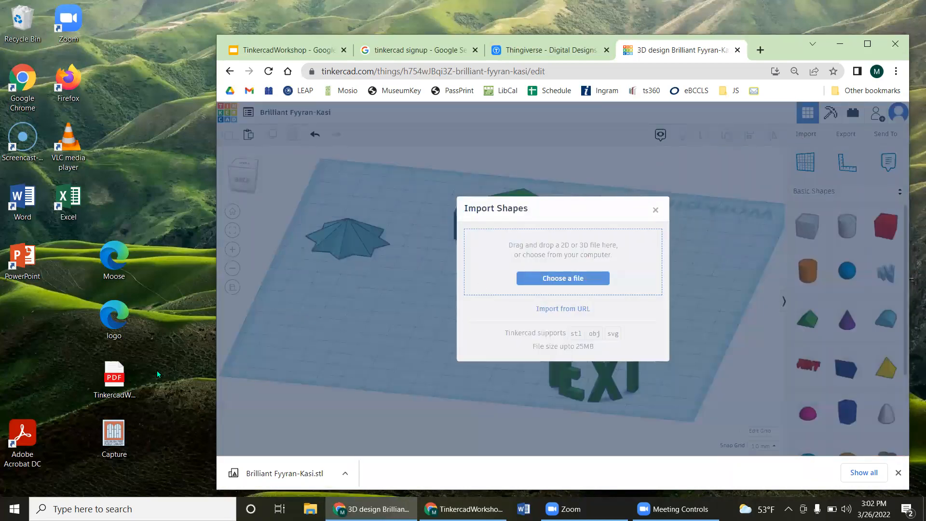
{"action": "left_click_drag", "start_coordinate": [114, 264], "coordinate": [547, 264]}
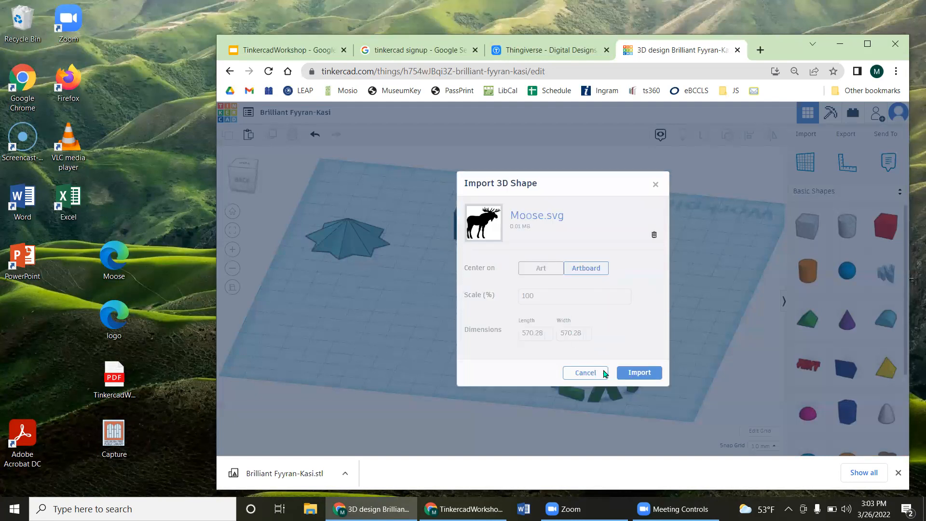
{"action": "left_click", "coordinate": [639, 376]}
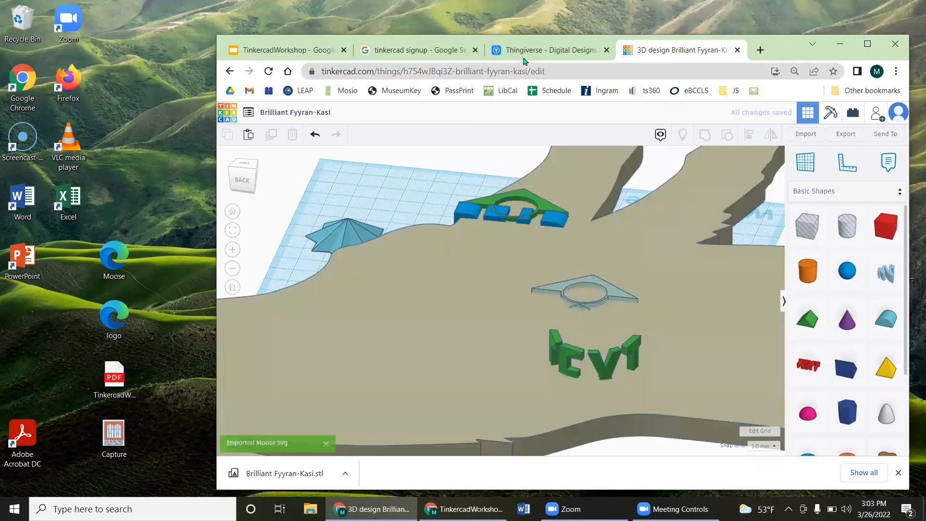
Step: Switch to Thingiverse, open the Articulated mouse thing, and locate its downloadable Articulated_mouse.stl file
{"action": "left_click", "coordinate": [525, 52]}
{"action": "scroll", "coordinate": [555, 268], "scroll_direction": "down", "scroll_amount": 2}
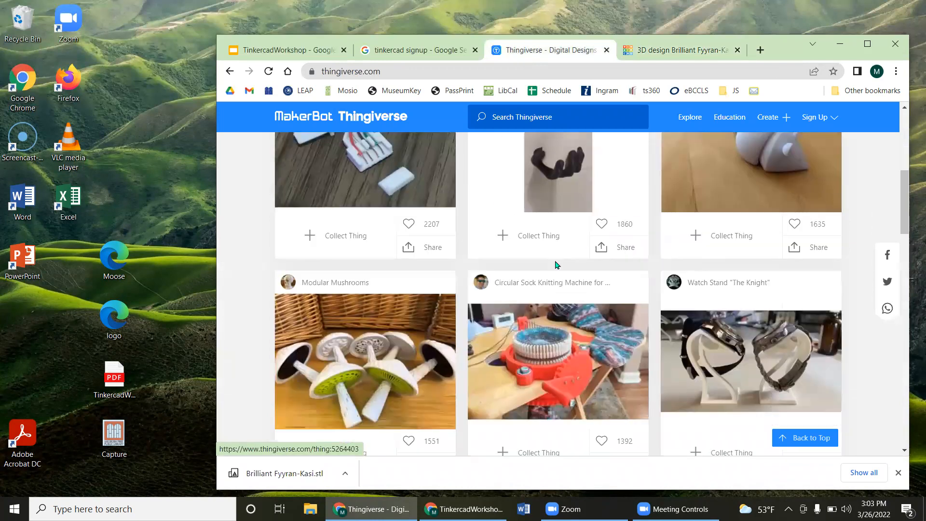
{"action": "scroll", "coordinate": [709, 238], "scroll_direction": "up", "scroll_amount": 1}
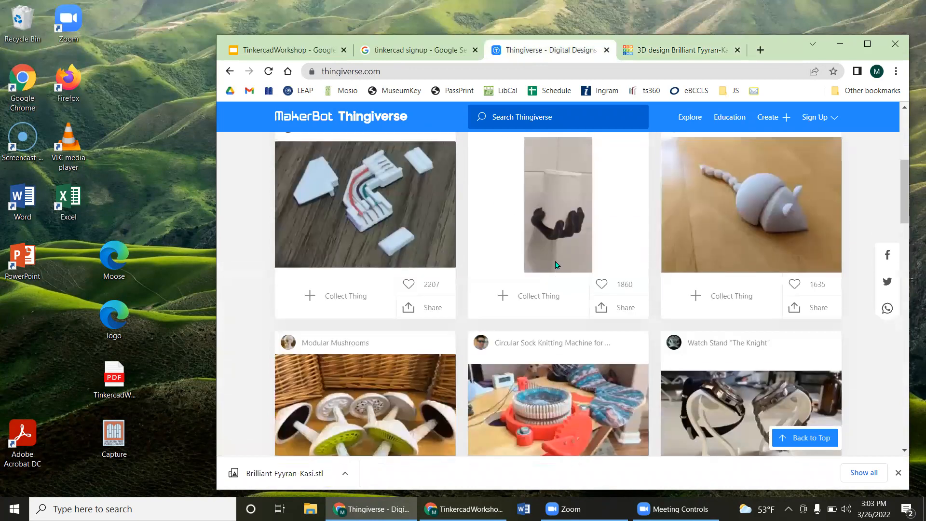
{"action": "left_click", "coordinate": [747, 214]}
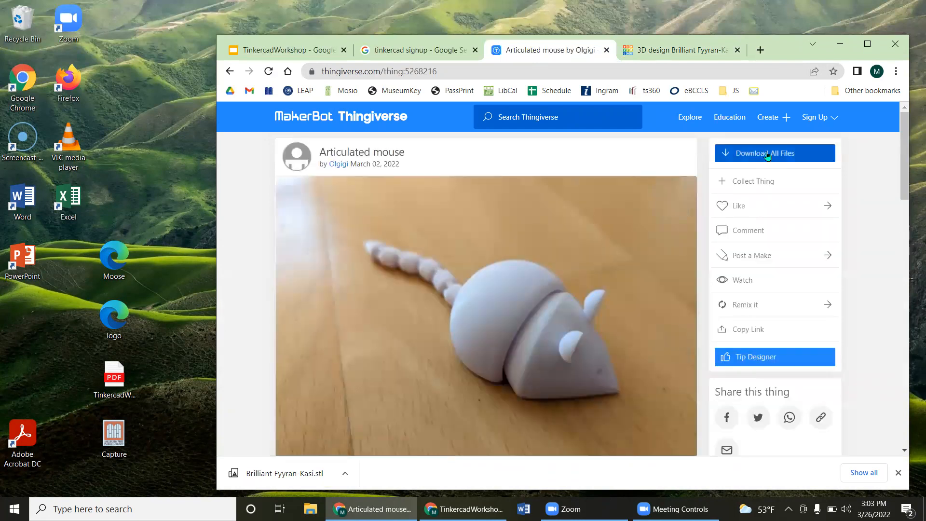
{"action": "left_click", "coordinate": [767, 153]}
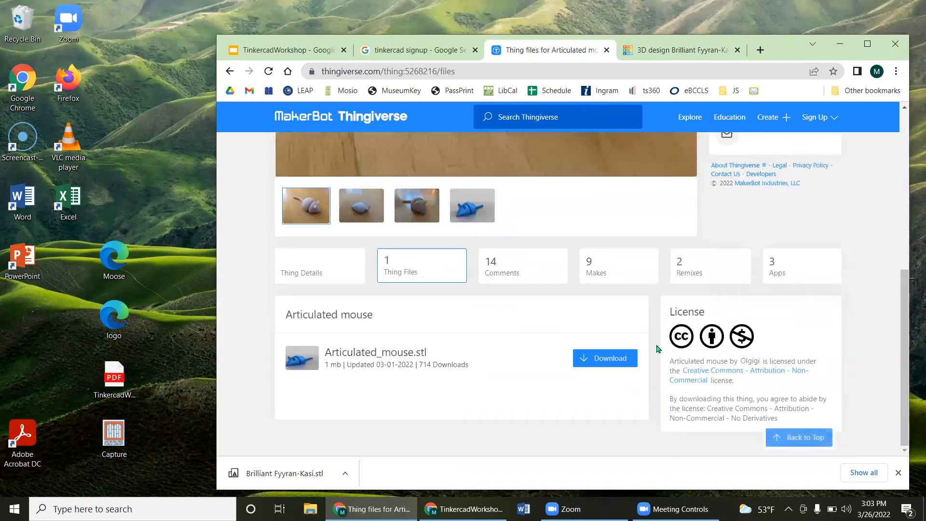
{"action": "left_click_drag", "start_coordinate": [408, 352], "coordinate": [447, 356]}
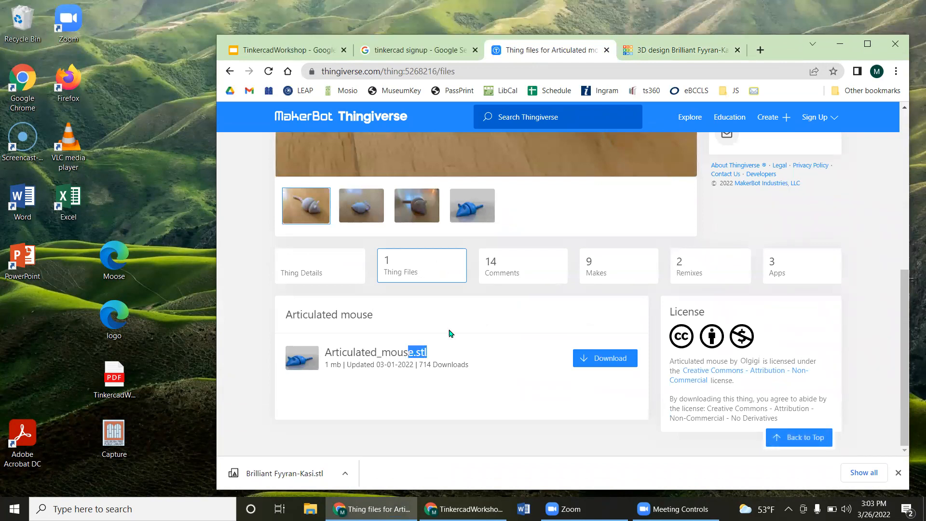
Step: Return to Tinkercad to examine the shape import options, revisiting the articulated mouse page on Thingiverse before closing the import
{"action": "left_click", "coordinate": [643, 54]}
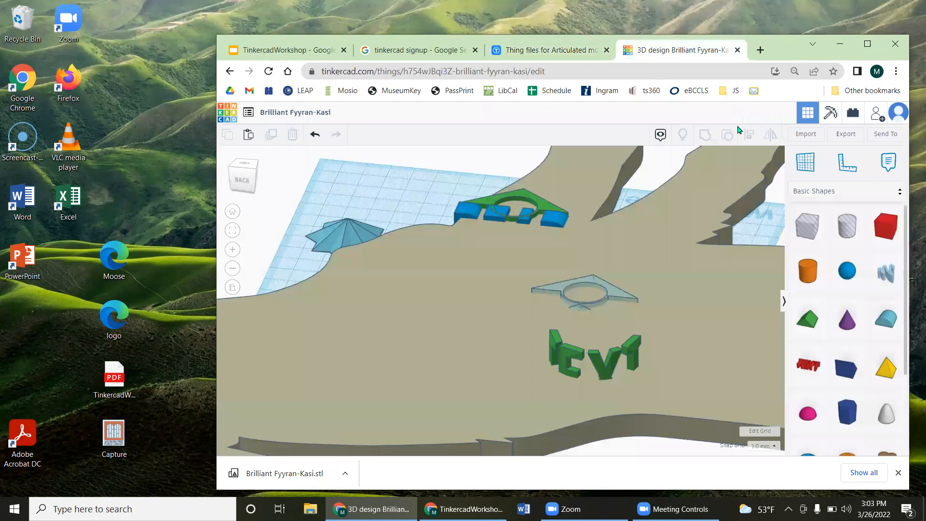
{"action": "left_click", "coordinate": [805, 133]}
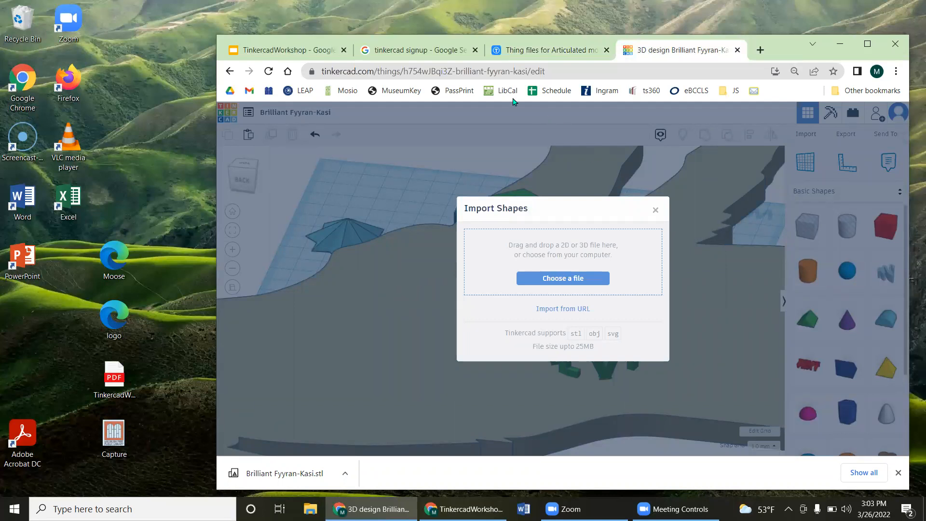
{"action": "left_click", "coordinate": [526, 51]}
{"action": "scroll", "coordinate": [489, 253], "scroll_direction": "up", "scroll_amount": 5}
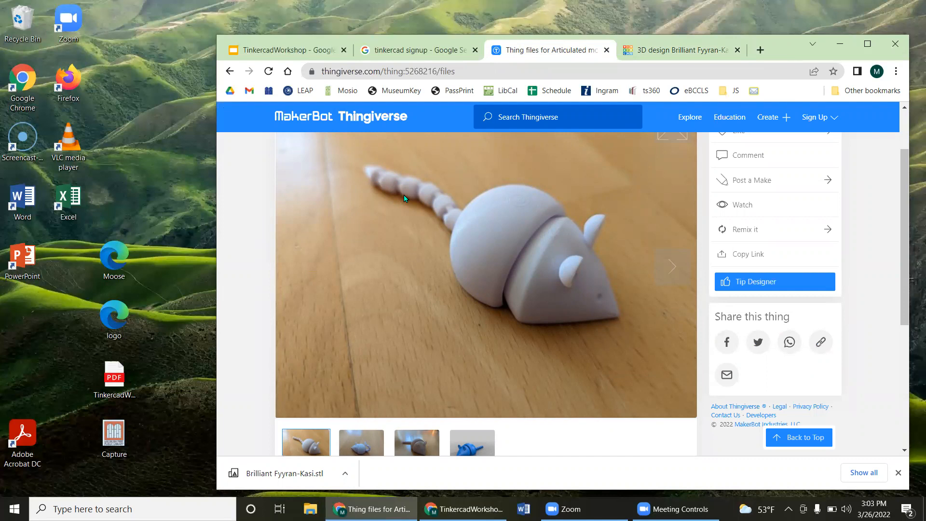
{"action": "left_click", "coordinate": [648, 57]}
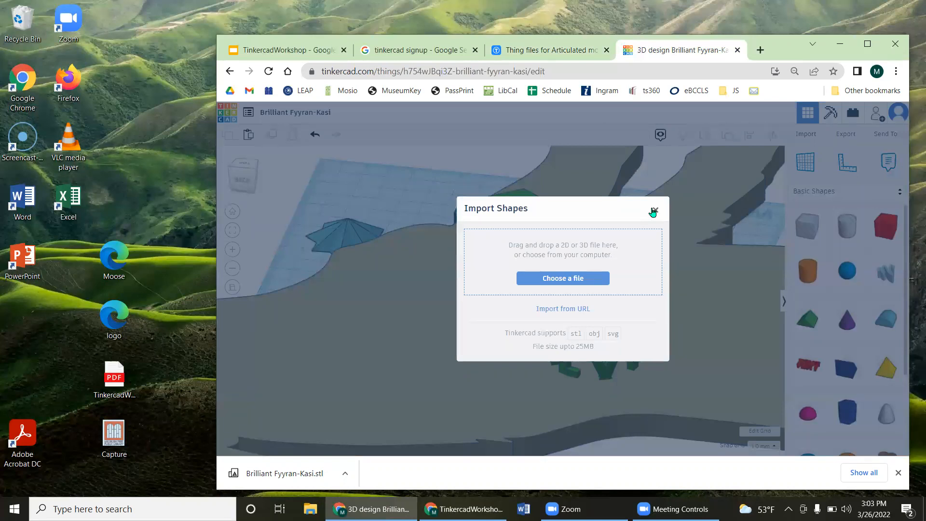
{"action": "left_click", "coordinate": [654, 211]}
Step: Scale the imported moose down from its corner and move it over the workplane
{"action": "right_click_drag", "start_coordinate": [366, 409], "coordinate": [502, 338]}
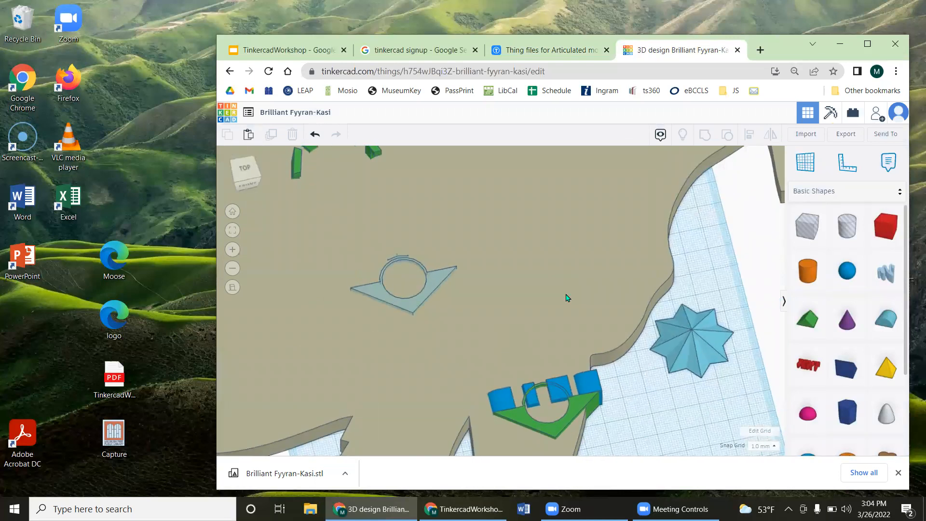
{"action": "scroll", "coordinate": [535, 309], "scroll_direction": "down", "scroll_amount": 5}
{"action": "scroll", "coordinate": [521, 301], "scroll_direction": "down", "scroll_amount": 3}
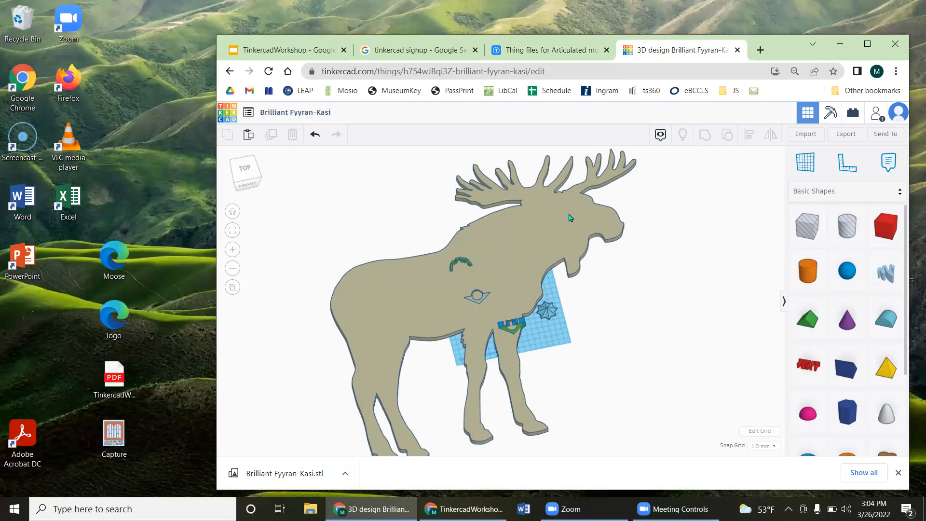
{"action": "left_click", "coordinate": [528, 202]}
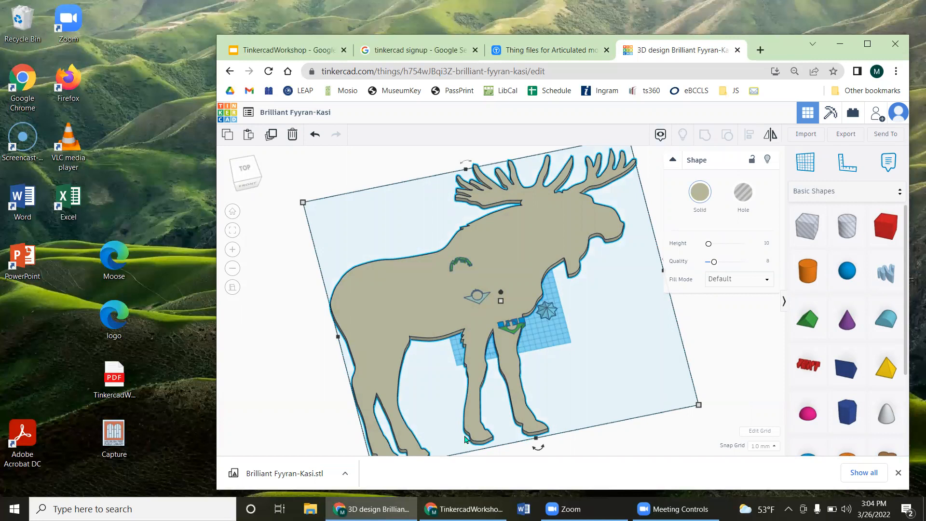
{"action": "left_click_drag", "start_coordinate": [699, 406], "coordinate": [427, 267]}
{"action": "left_click_drag", "start_coordinate": [353, 246], "coordinate": [511, 294]}
Step: Flatten the moose to a height of 1 mm
{"action": "scroll", "coordinate": [506, 341], "scroll_direction": "up", "scroll_amount": 6}
{"action": "right_click_drag", "start_coordinate": [505, 314], "coordinate": [490, 314]}
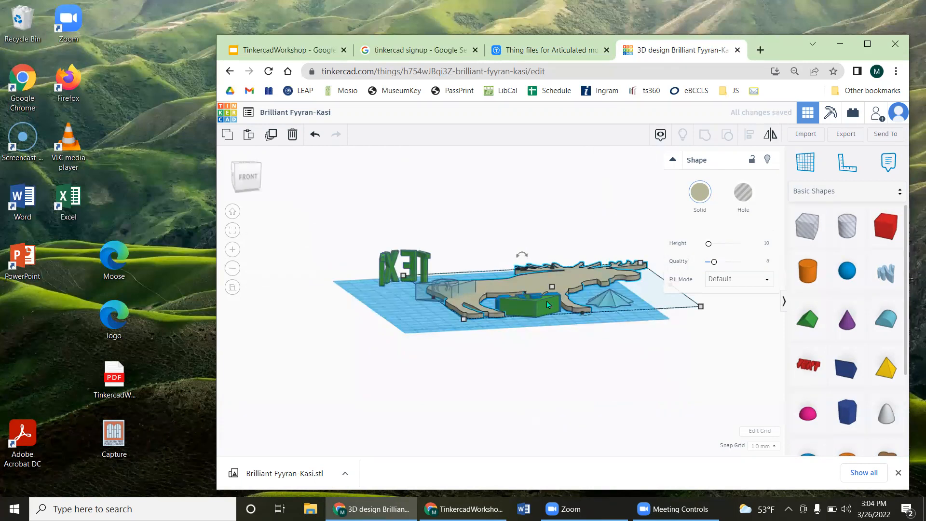
{"action": "mouse_move", "coordinate": [553, 286]}
{"action": "left_mouse_down"}
{"action": "mouse_move", "coordinate": [554, 178]}
{"action": "mouse_move", "coordinate": [546, 293]}
{"action": "left_mouse_up"}
{"action": "right_click_drag", "start_coordinate": [520, 361], "coordinate": [554, 267]}
{"action": "mouse_move", "coordinate": [557, 281]}
{"action": "left_mouse_down"}
{"action": "mouse_move", "coordinate": [554, 240]}
{"action": "mouse_move", "coordinate": [552, 289]}
{"action": "left_mouse_up"}
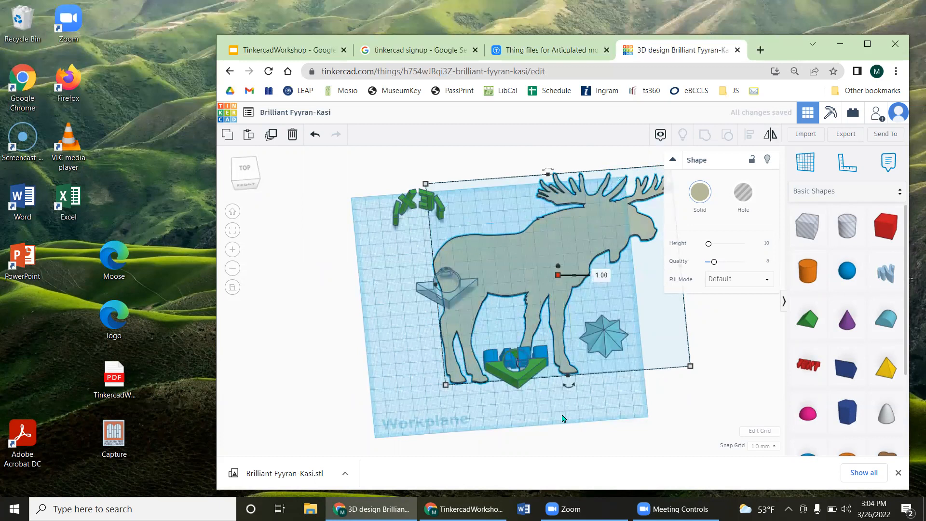
Step: Rotate the moose about a quarter turn and shrink it toward the back-right corner of the workplane
{"action": "left_click_drag", "start_coordinate": [570, 385], "coordinate": [684, 326]}
{"action": "right_click_drag", "start_coordinate": [379, 340], "coordinate": [419, 278]}
{"action": "mouse_move", "coordinate": [495, 353]}
{"action": "left_click_drag", "start_coordinate": [495, 353], "coordinate": [564, 264]}
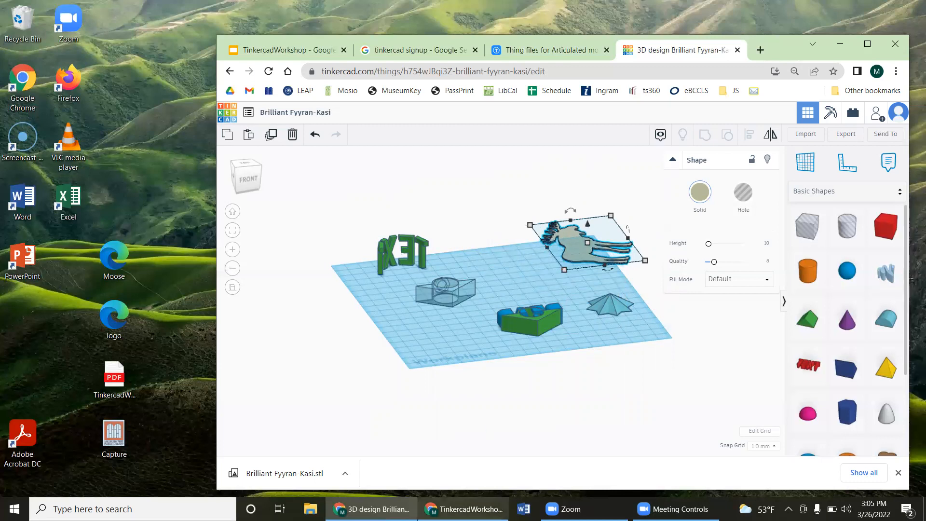
Step: Switch to the workshop slides and advance to the Editing Community Things slide
{"action": "left_click", "coordinate": [463, 508]}
{"action": "key", "text": "Right"}
{"action": "key", "text": "Right"}
{"action": "key", "text": "Right"}
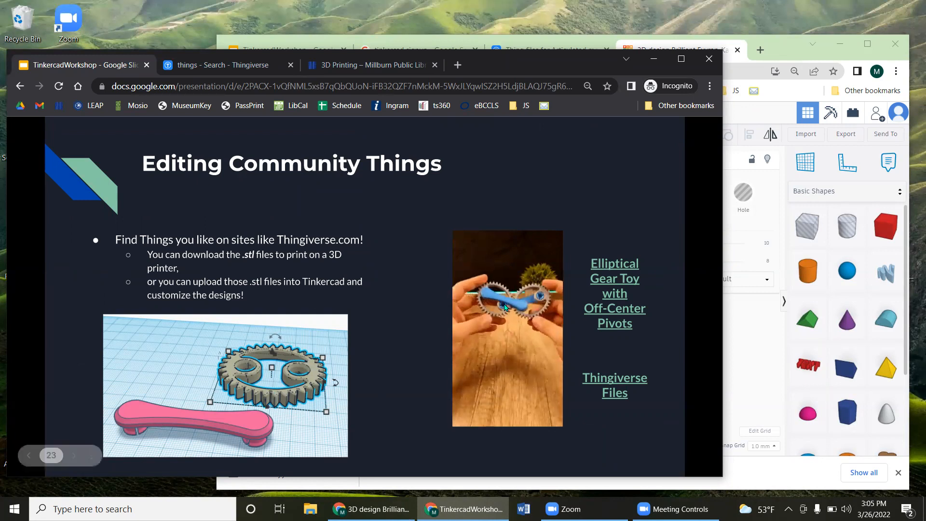
Step: Return to the Tinkercad design and place a Snap-fit gear from the Hardware shapes near the workplane's front-left area
{"action": "left_click", "coordinate": [854, 190]}
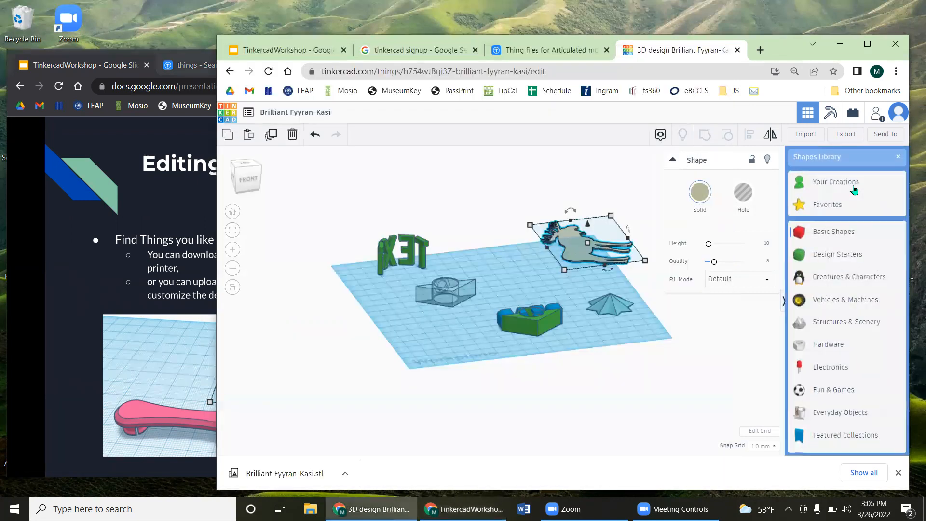
{"action": "left_click", "coordinate": [844, 345]}
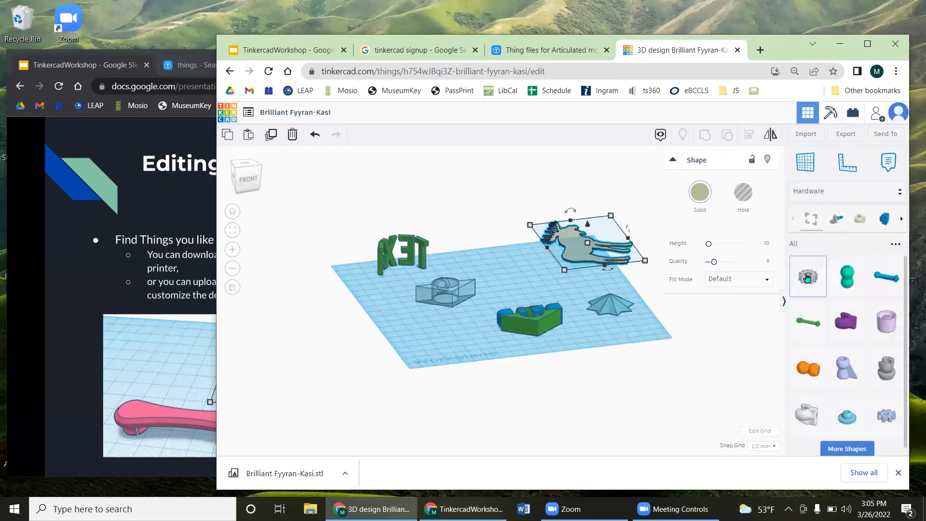
{"action": "left_click_drag", "start_coordinate": [807, 277], "coordinate": [433, 332]}
{"action": "right_click_drag", "start_coordinate": [451, 343], "coordinate": [458, 449]}
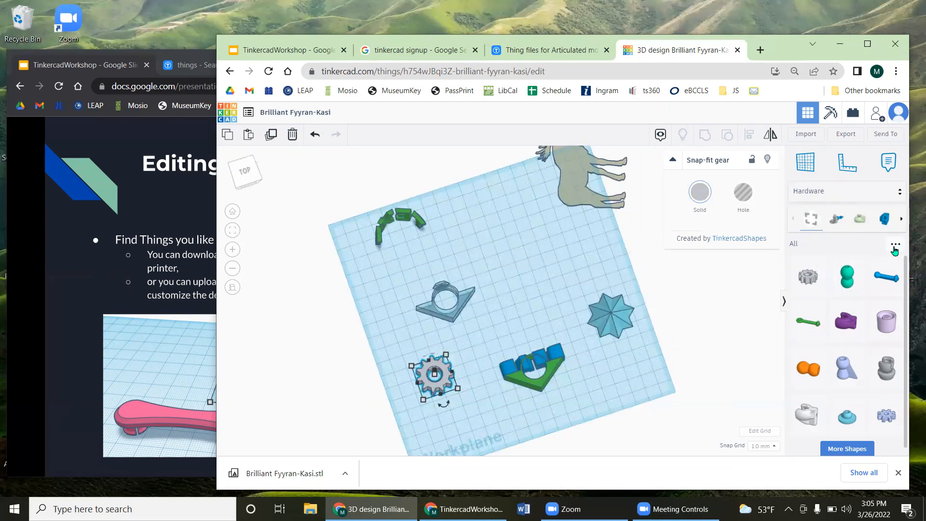
Step: Browse the Everyday Objects, Electronics and Featured Collections shape libraries, including the STEMFIE collection
{"action": "left_click", "coordinate": [895, 248]}
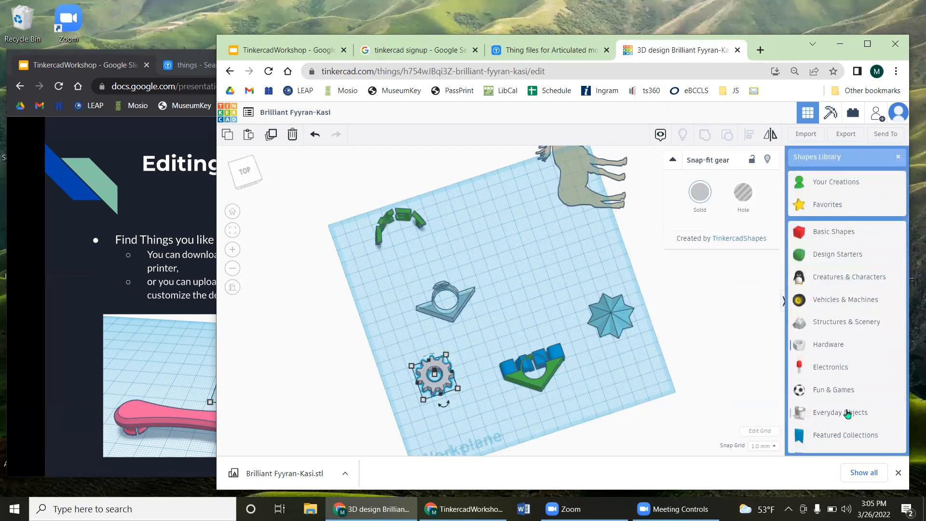
{"action": "left_click", "coordinate": [845, 412]}
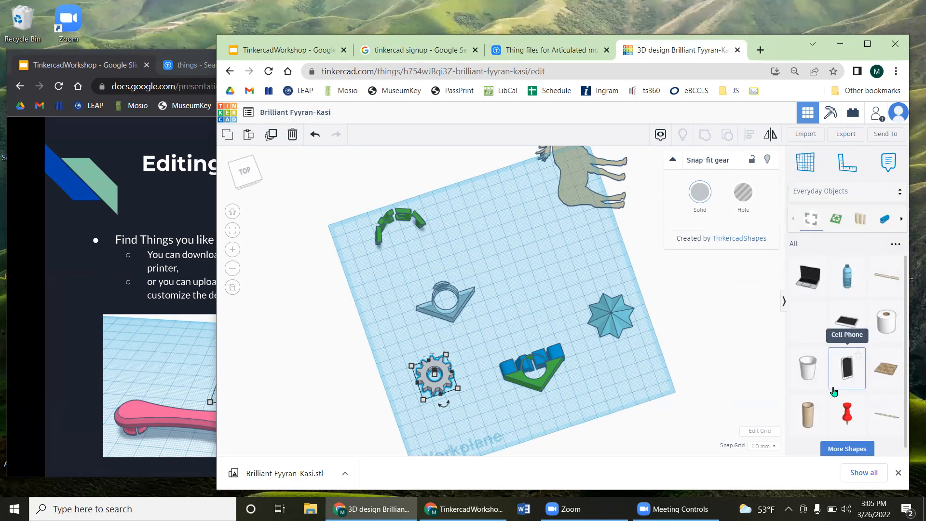
{"action": "right_click_drag", "start_coordinate": [578, 302], "coordinate": [560, 289]}
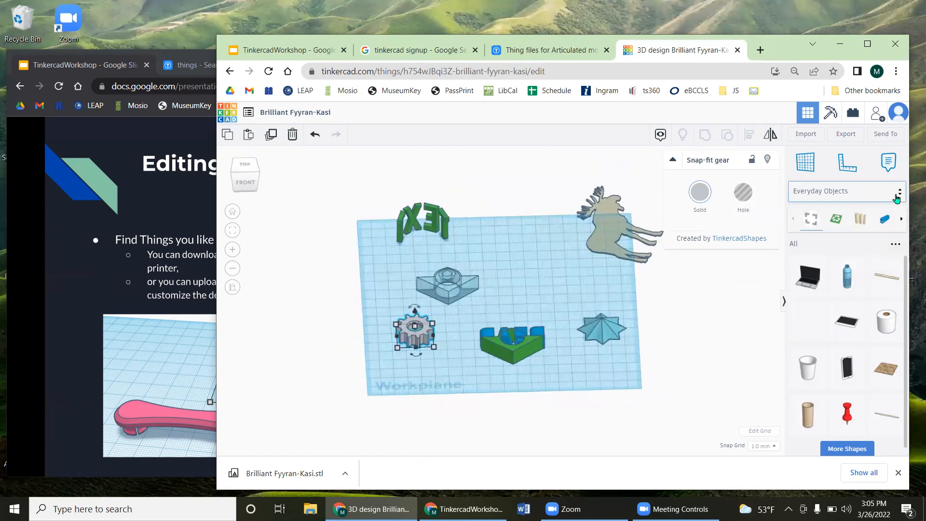
{"action": "left_click", "coordinate": [896, 193]}
{"action": "left_click", "coordinate": [844, 365]}
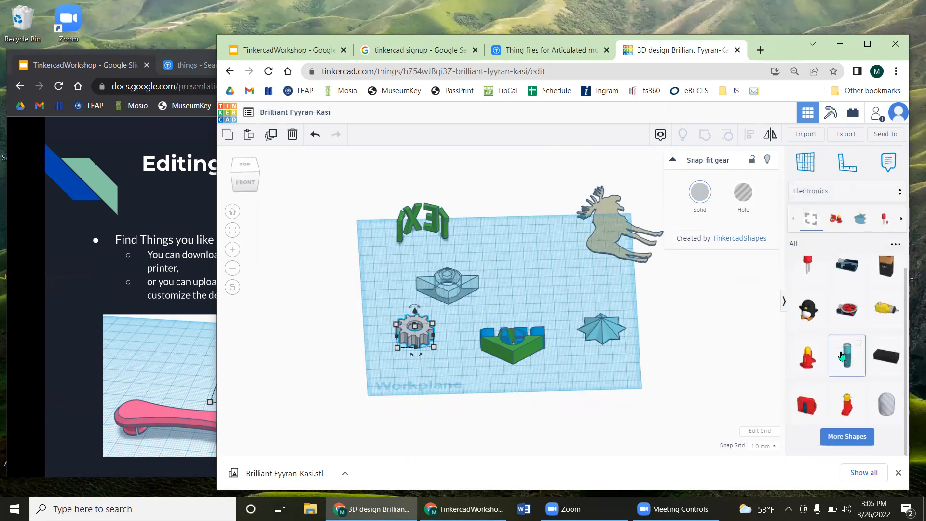
{"action": "left_click", "coordinate": [857, 194]}
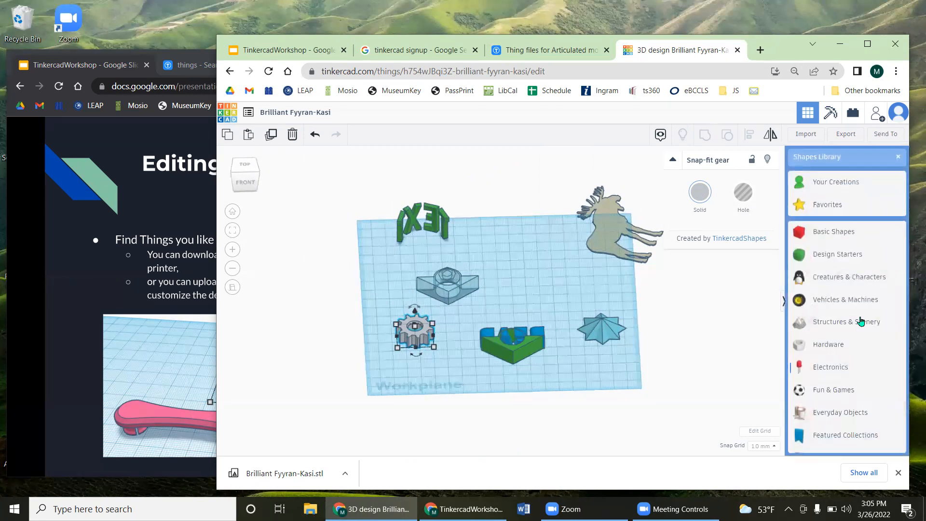
{"action": "left_click", "coordinate": [848, 436]}
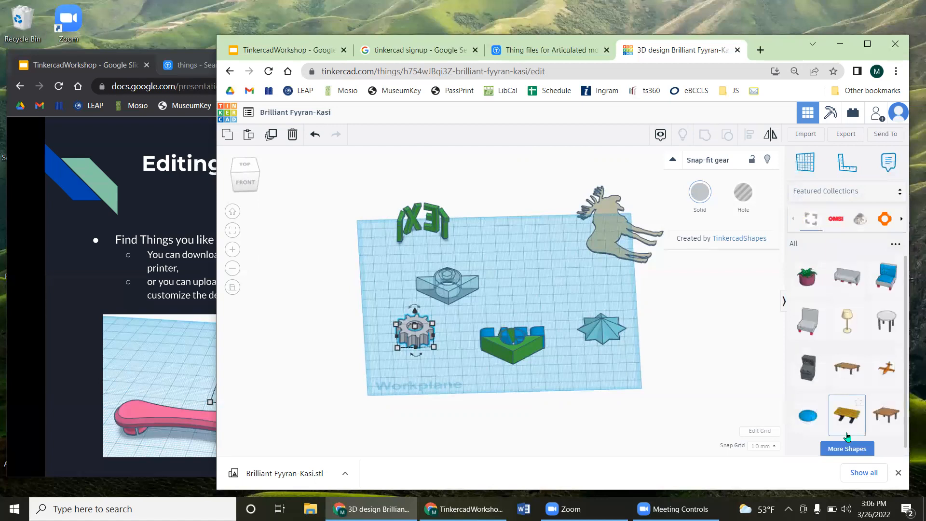
{"action": "left_click", "coordinate": [884, 218]}
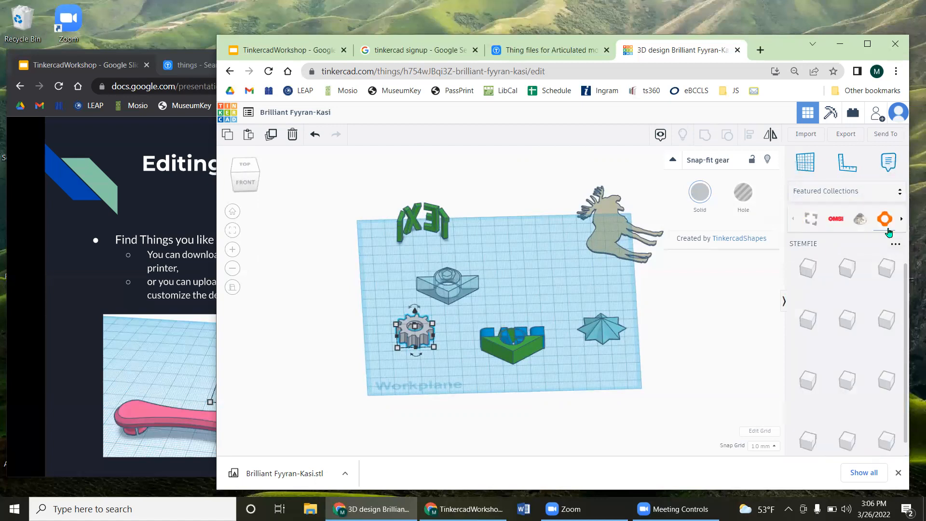
{"action": "right_click_drag", "start_coordinate": [726, 300], "coordinate": [563, 353]}
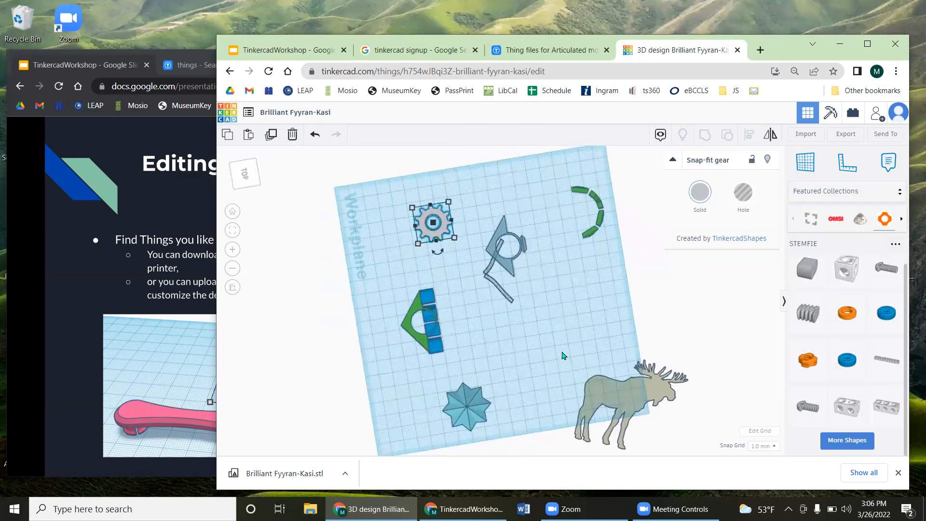
Step: Switch to the workshop slides and advance past Co-opting Designs / Parts to the 3D Printing at Millburn Library slide
{"action": "left_click", "coordinate": [112, 344]}
{"action": "left_click", "coordinate": [126, 288]}
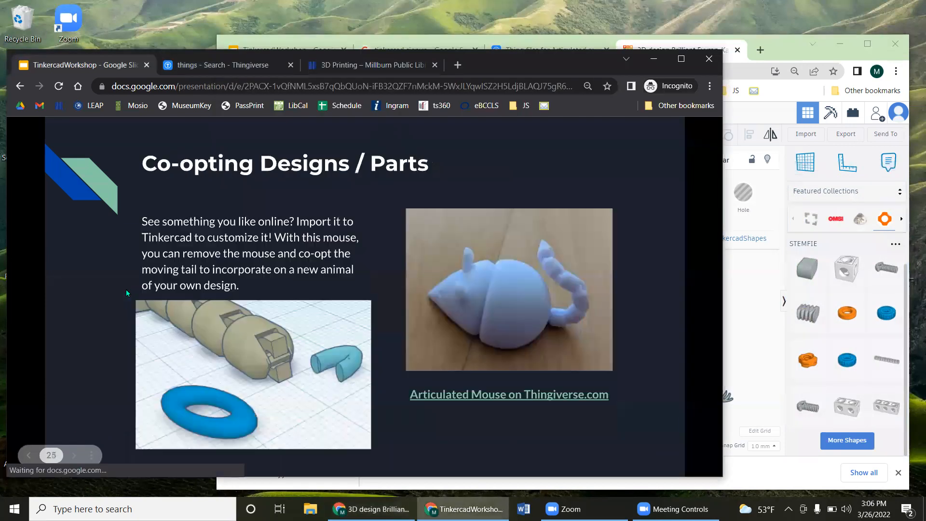
{"action": "left_click", "coordinate": [126, 291]}
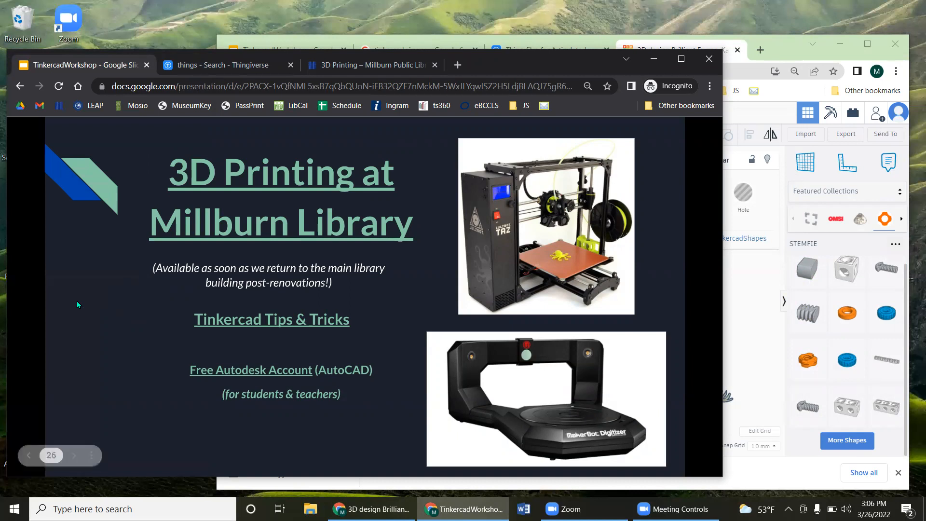
Step: Return to the Tinkercad design and move the star farther back on the workplane, beside the transparent page holder
{"action": "left_click_drag", "start_coordinate": [775, 57], "coordinate": [789, 54]}
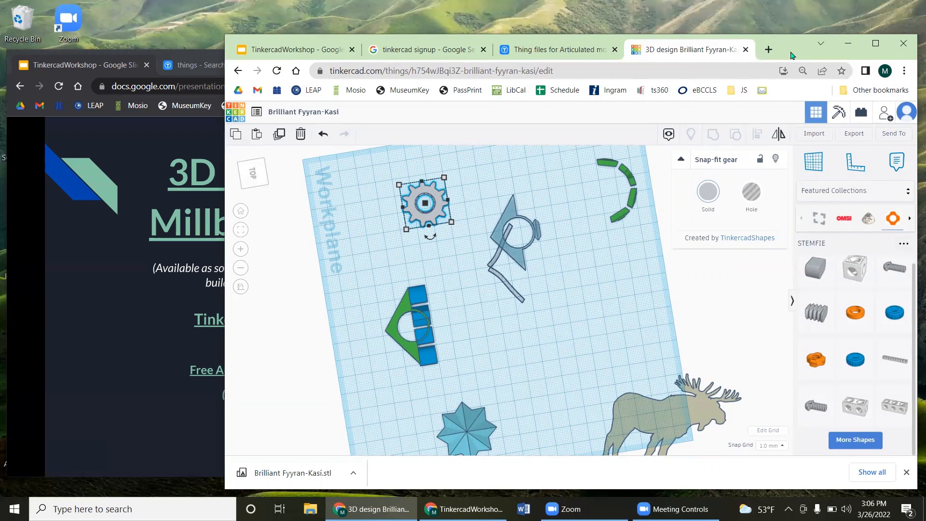
{"action": "left_click", "coordinate": [635, 367]}
{"action": "right_click_drag", "start_coordinate": [635, 368], "coordinate": [480, 278]}
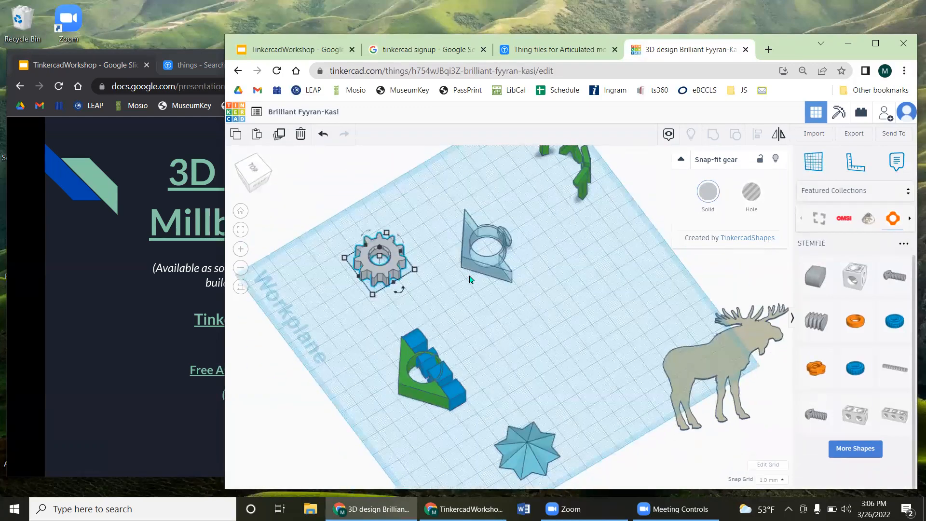
{"action": "left_click", "coordinate": [471, 275]}
{"action": "left_click", "coordinate": [240, 271]}
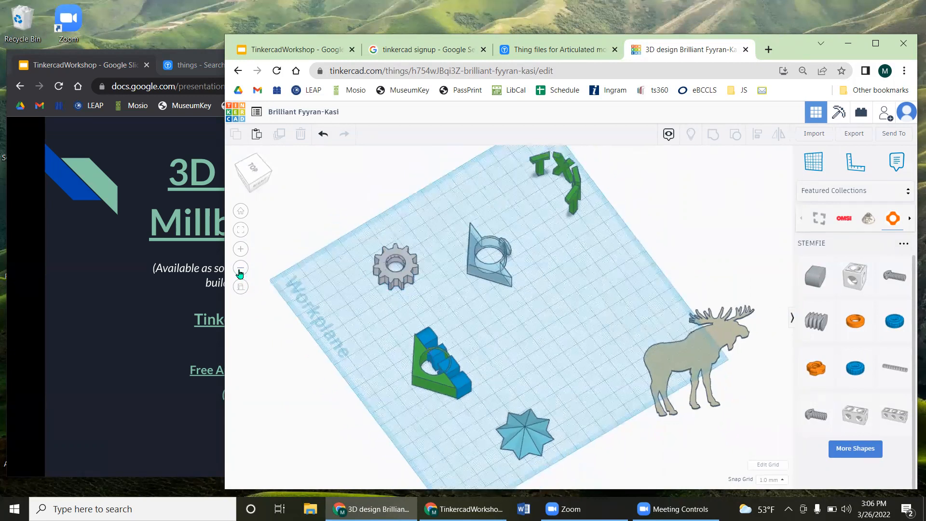
{"action": "left_click", "coordinate": [240, 249]}
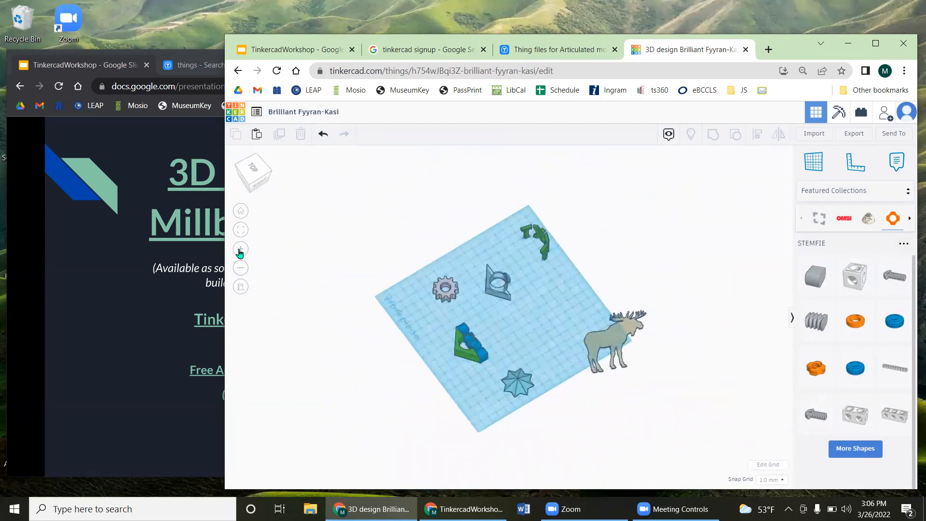
{"action": "left_click_drag", "start_coordinate": [485, 338], "coordinate": [405, 398]}
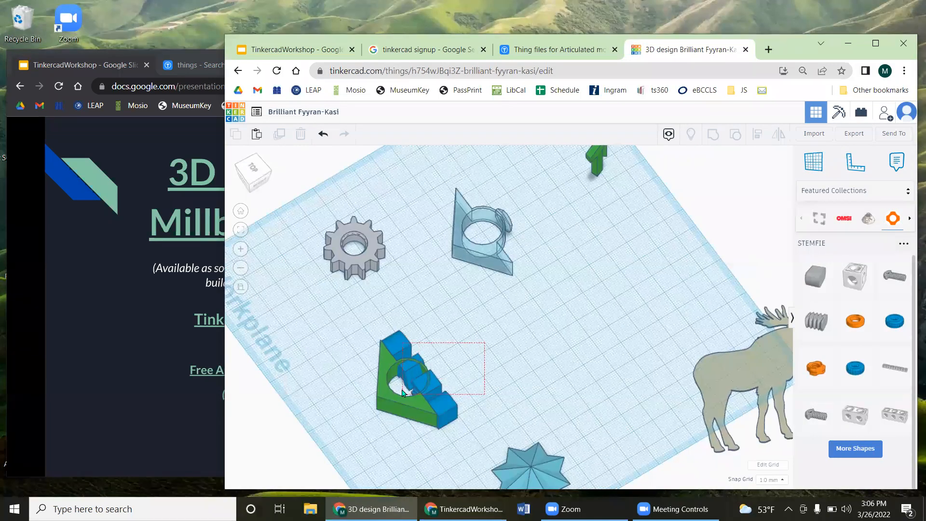
{"action": "left_click", "coordinate": [423, 309]}
{"action": "right_click_drag", "start_coordinate": [441, 304], "coordinate": [520, 311]}
{"action": "left_click_drag", "start_coordinate": [675, 391], "coordinate": [589, 261]}
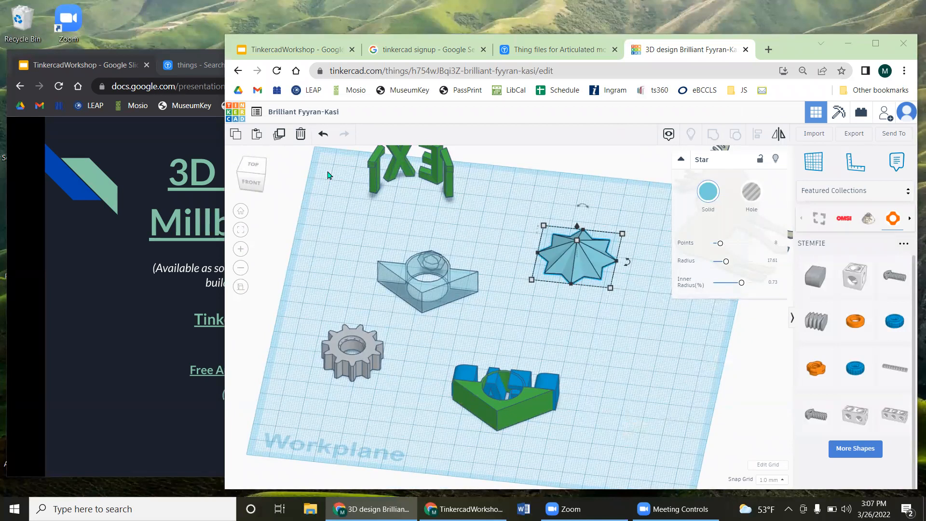
Step: Switch to the workshop slides and go back through Co-opting Designs / Parts to the Tricky Details slide on curving the page holder
{"action": "left_click", "coordinate": [57, 275]}
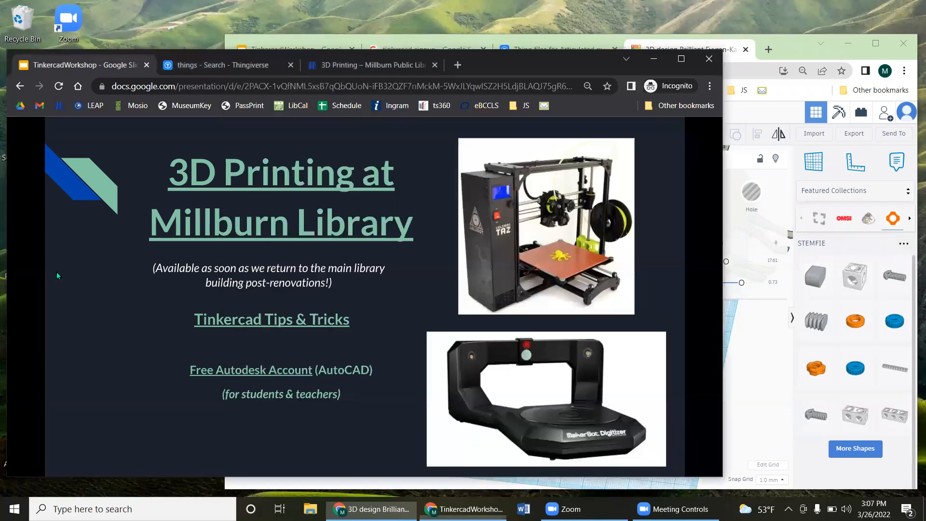
{"action": "left_click", "coordinate": [679, 65]}
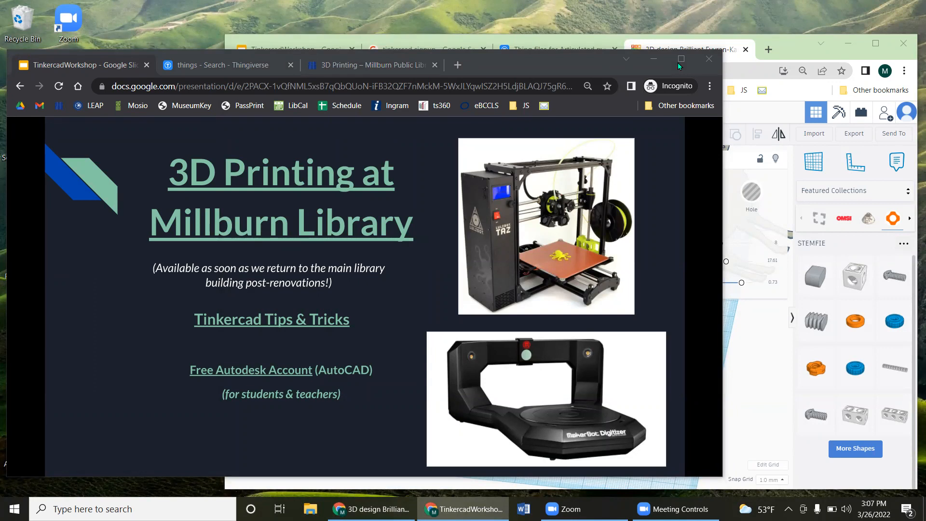
{"action": "scroll", "coordinate": [285, 280], "scroll_direction": "up", "scroll_amount": 3}
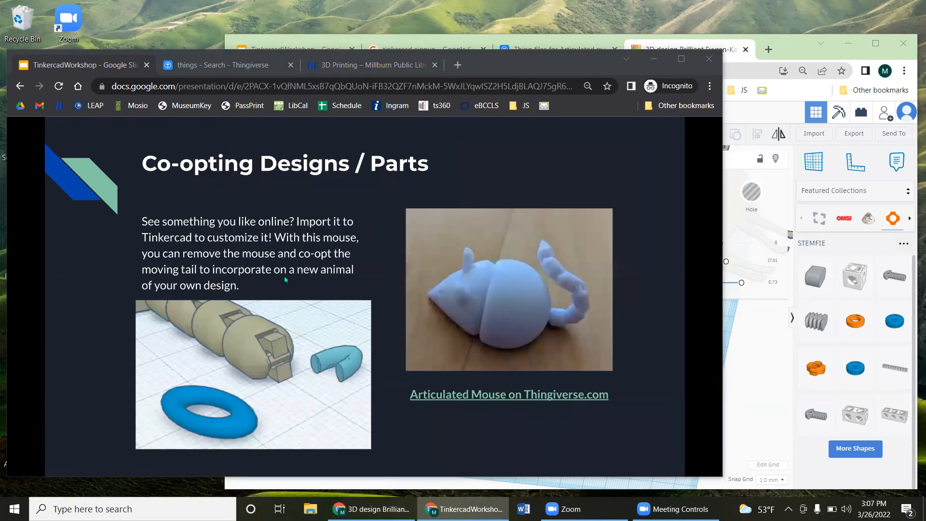
{"action": "scroll", "coordinate": [286, 280], "scroll_direction": "down", "scroll_amount": 3}
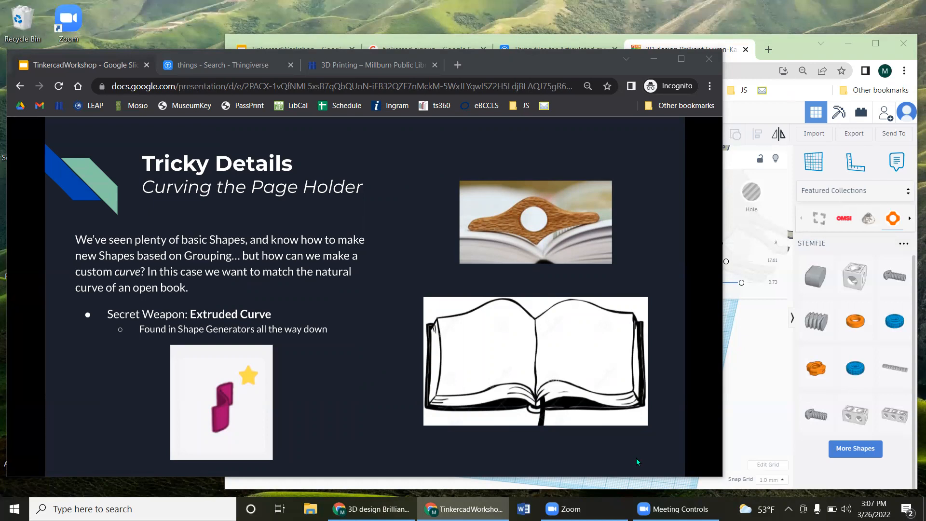
Step: Open the TinkercadWorkshop slides link in Microsoft Edge, check its title slide and close that browser window
{"action": "left_click", "coordinate": [673, 423]}
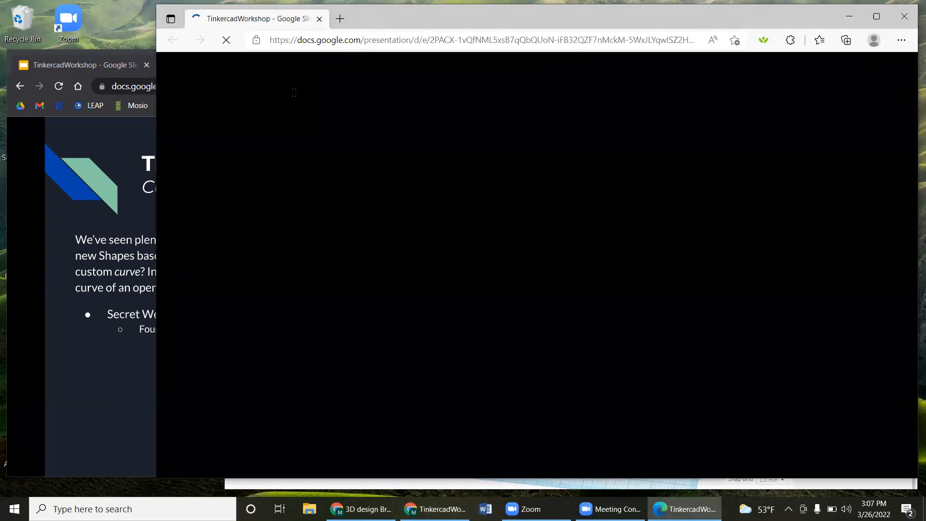
{"action": "left_click_drag", "start_coordinate": [344, 25], "coordinate": [293, 79]}
{"action": "left_click", "coordinate": [280, 98]}
{"action": "key", "text": "BackSpace"}
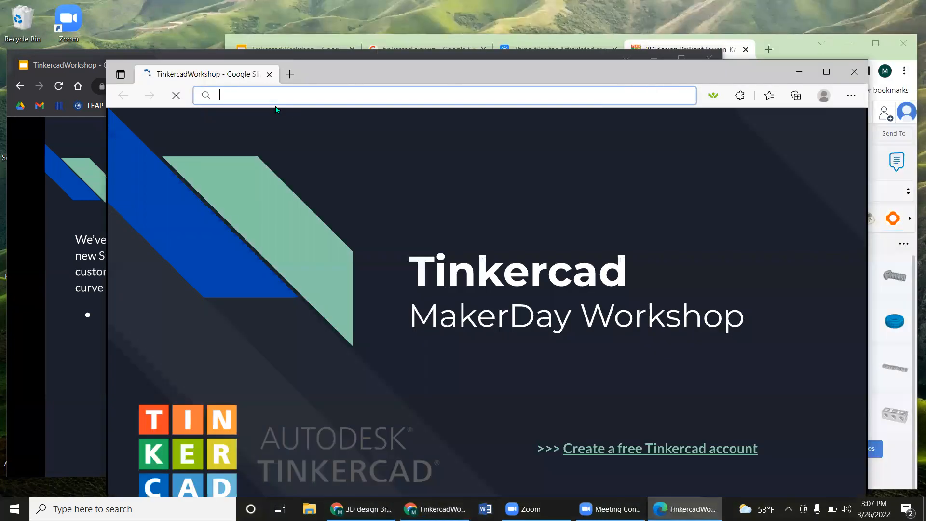
{"action": "left_click", "coordinate": [579, 288]}
{"action": "left_click_drag", "start_coordinate": [341, 76], "coordinate": [337, 63]}
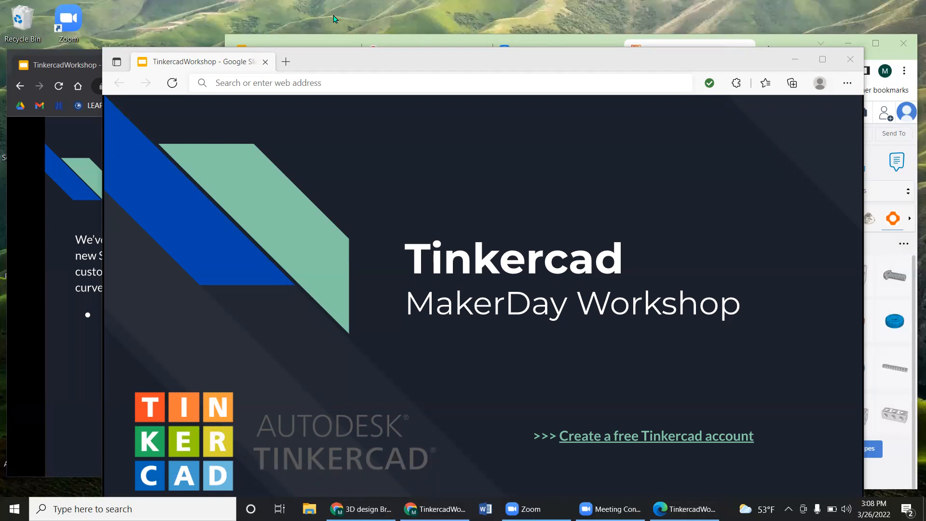
{"action": "left_click_drag", "start_coordinate": [401, 59], "coordinate": [405, 50]}
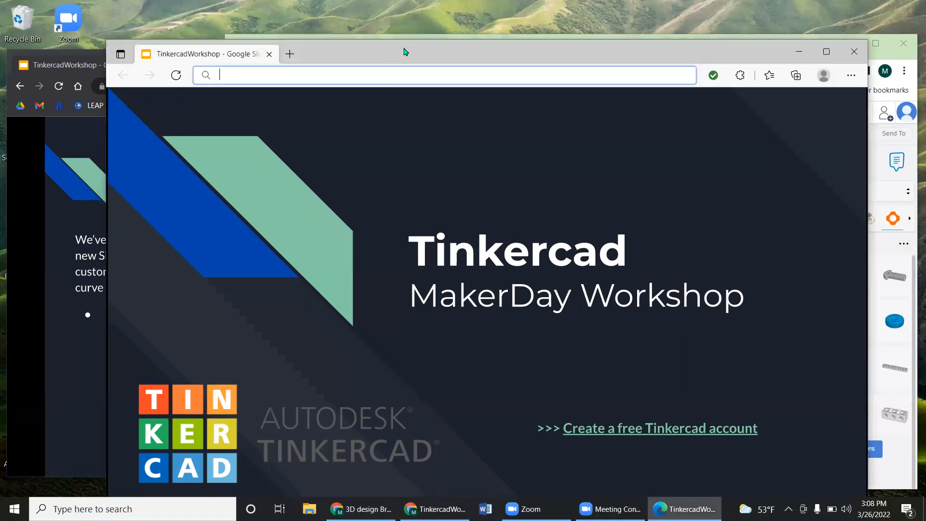
{"action": "left_click", "coordinate": [854, 52]}
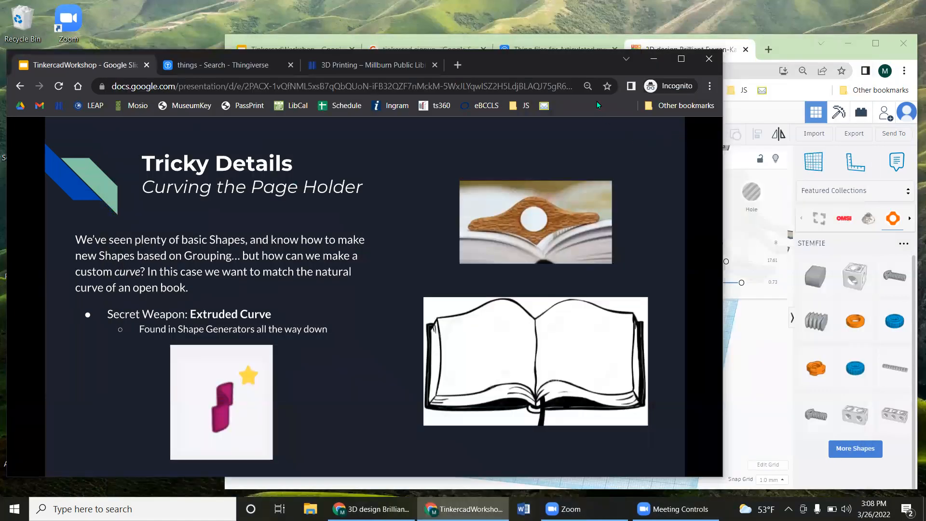
Step: Reposition the workshop slides window and the Tinkercad browser window on the desktop
{"action": "left_click_drag", "start_coordinate": [551, 65], "coordinate": [560, 59]}
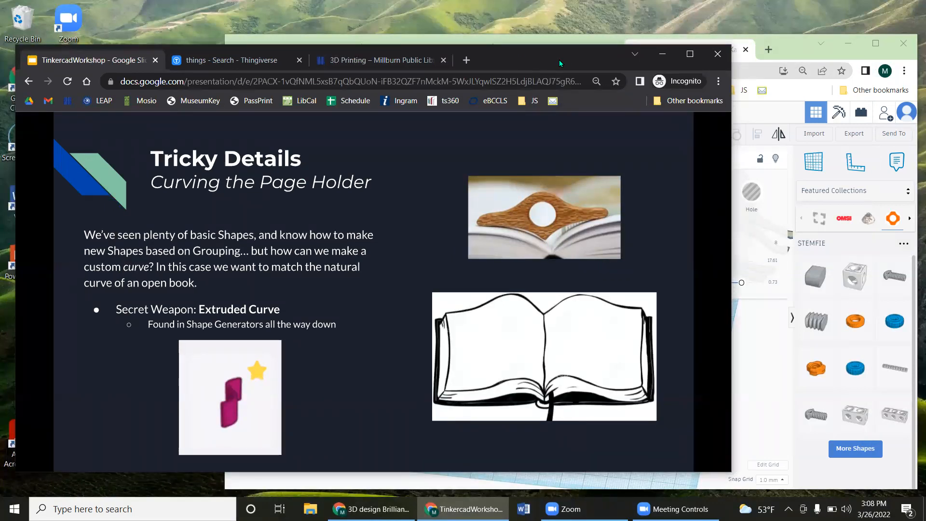
{"action": "left_click", "coordinate": [803, 58]}
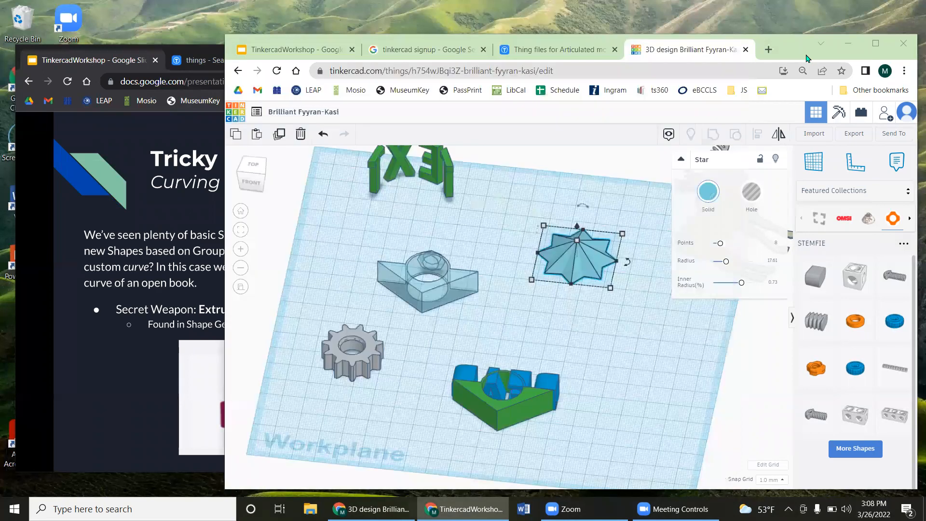
{"action": "left_click_drag", "start_coordinate": [803, 56], "coordinate": [745, 47]}
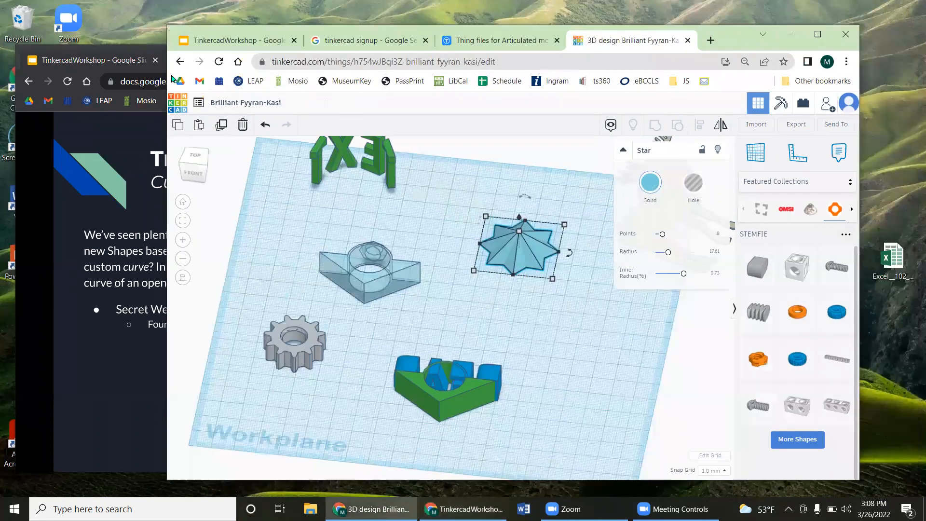
{"action": "left_click", "coordinate": [93, 55]}
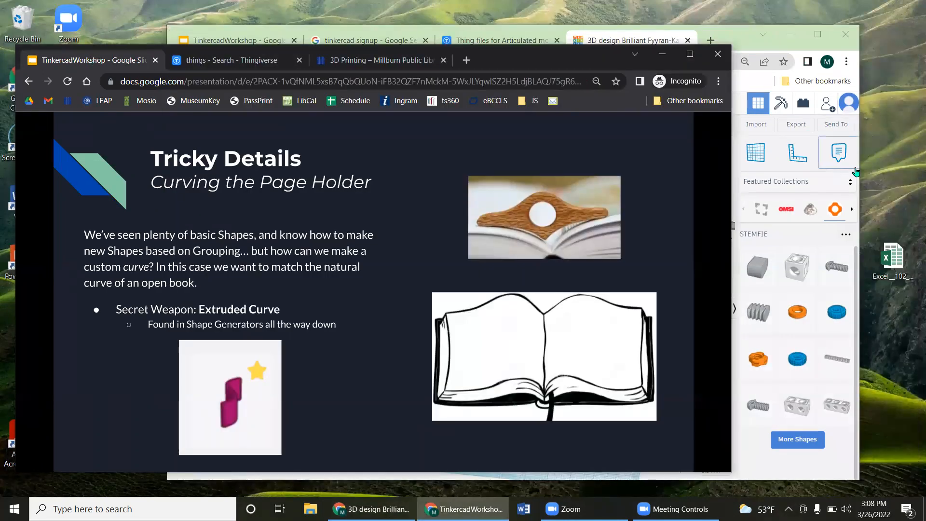
{"action": "left_click", "coordinate": [741, 110]}
{"action": "left_click", "coordinate": [359, 41]}
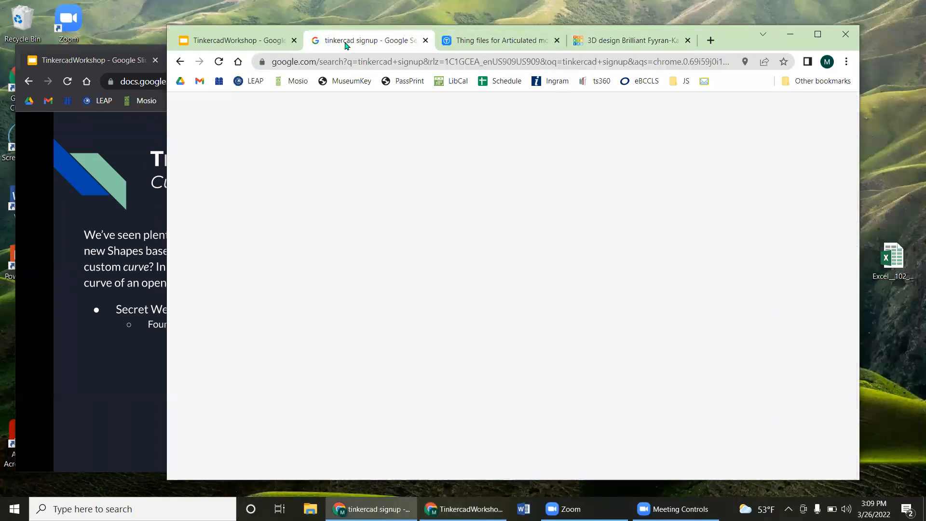
{"action": "left_click", "coordinate": [260, 46]}
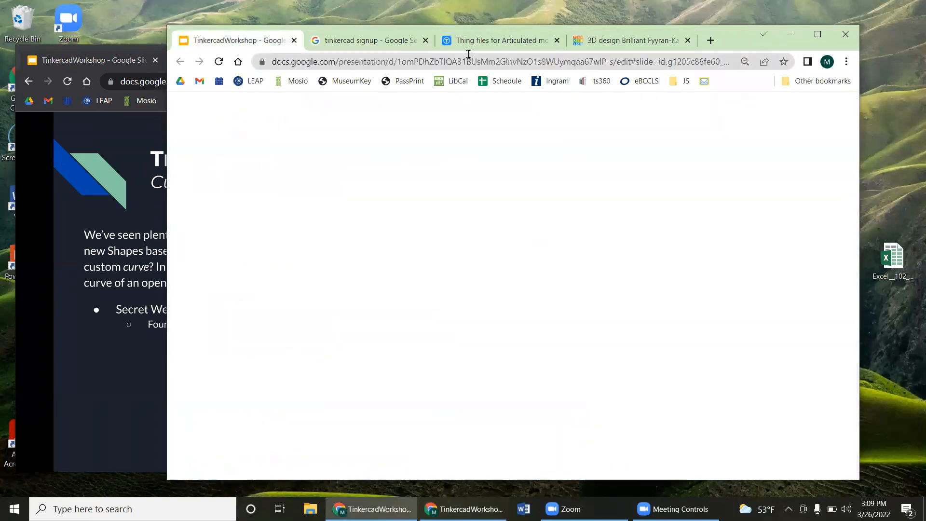
{"action": "left_click", "coordinate": [591, 44]}
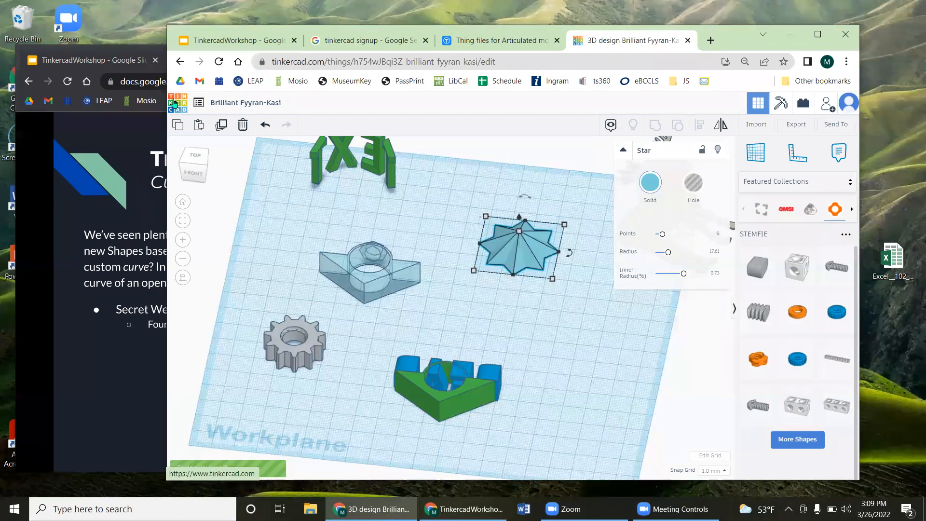
Step: Leave the Tinkercad design for the dashboard of recent designs and switch to the TinkercadWorkshop presentation's Publish to the web settings
{"action": "left_click", "coordinate": [174, 103]}
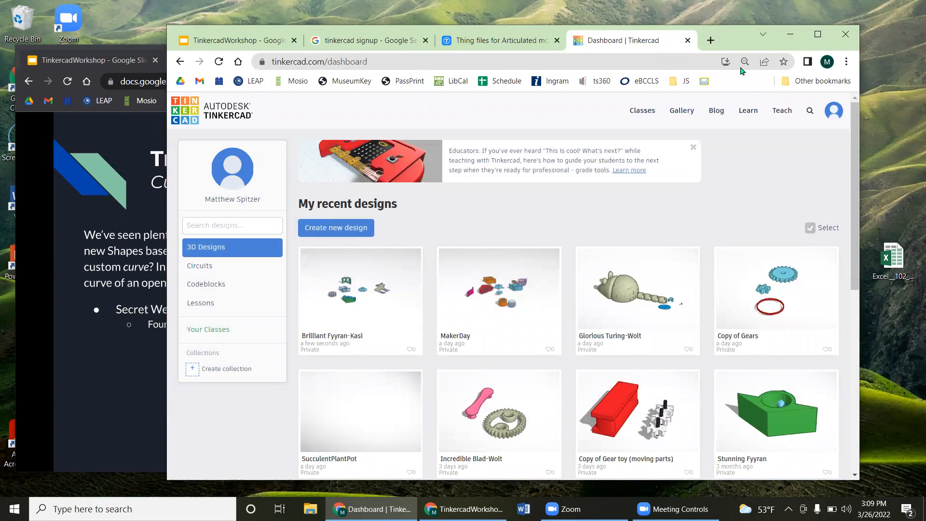
{"action": "left_click", "coordinate": [231, 41]}
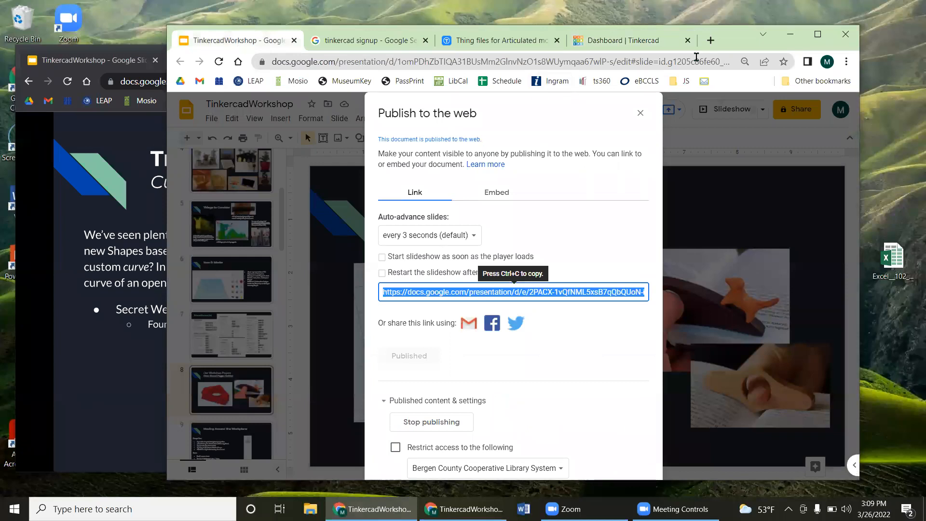